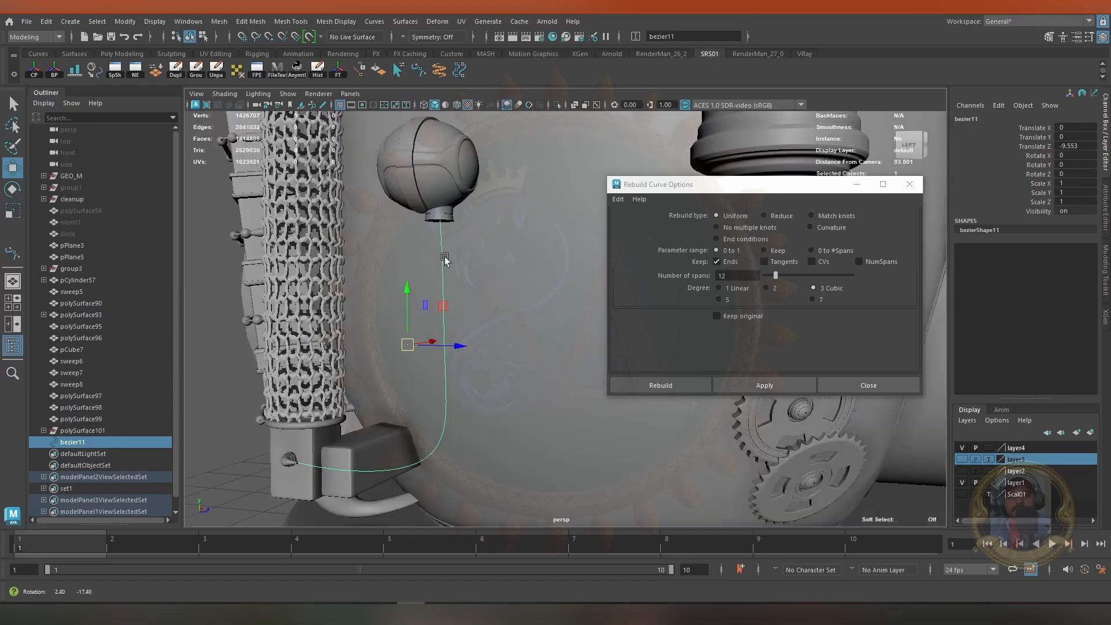
# Create a sweep mesh along the curve between the ball's collar and the box fitting, and close the curve rebuild options
pyautogui.click(444, 66)
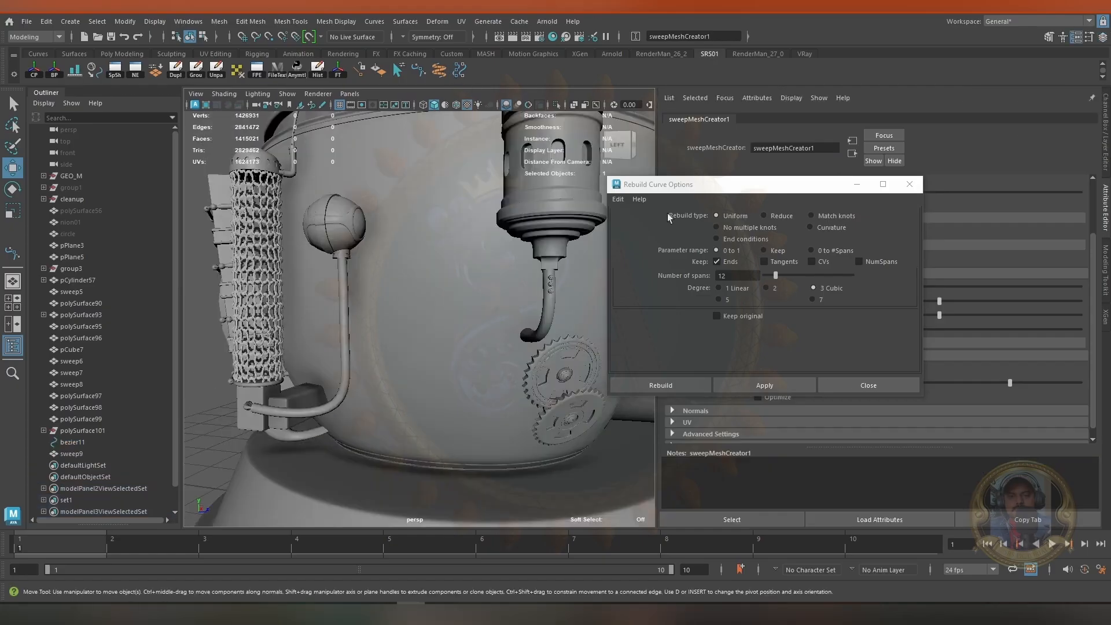
pyautogui.click(911, 190)
pyautogui.keyDown('alt'); pyautogui.moveTo(471, 295); pyautogui.dragTo(498, 397, button='right'); pyautogui.keyUp('alt')
pyautogui.keyDown('alt'); pyautogui.moveTo(499, 397); pyautogui.dragTo(435, 297); pyautogui.keyUp('alt')
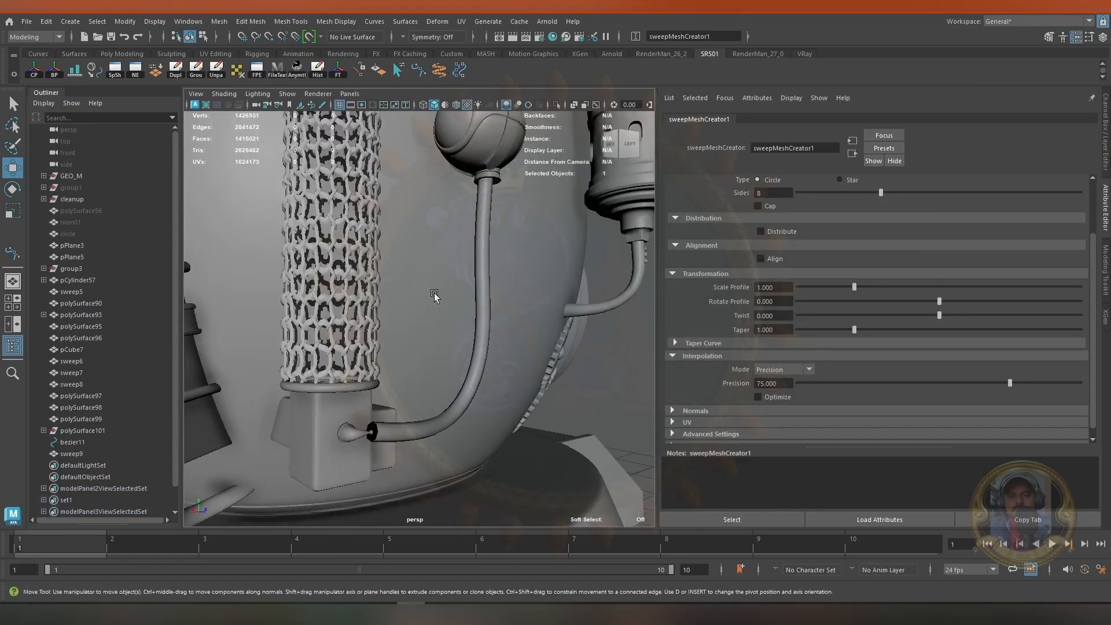
# Set the sweep mesh's Taper to about 0.144 so the tube narrows to fit the box connector
pyautogui.scroll(5, 436, 297)
pyautogui.scroll(2, 737, 256)
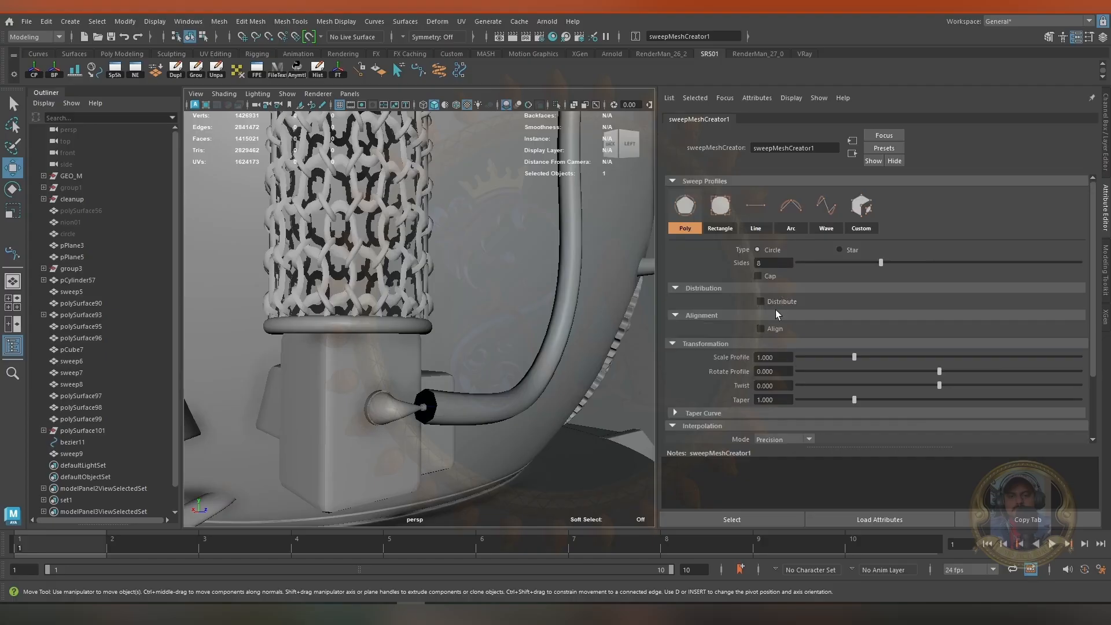
pyautogui.scroll(-3, 779, 315)
pyautogui.click(831, 319)
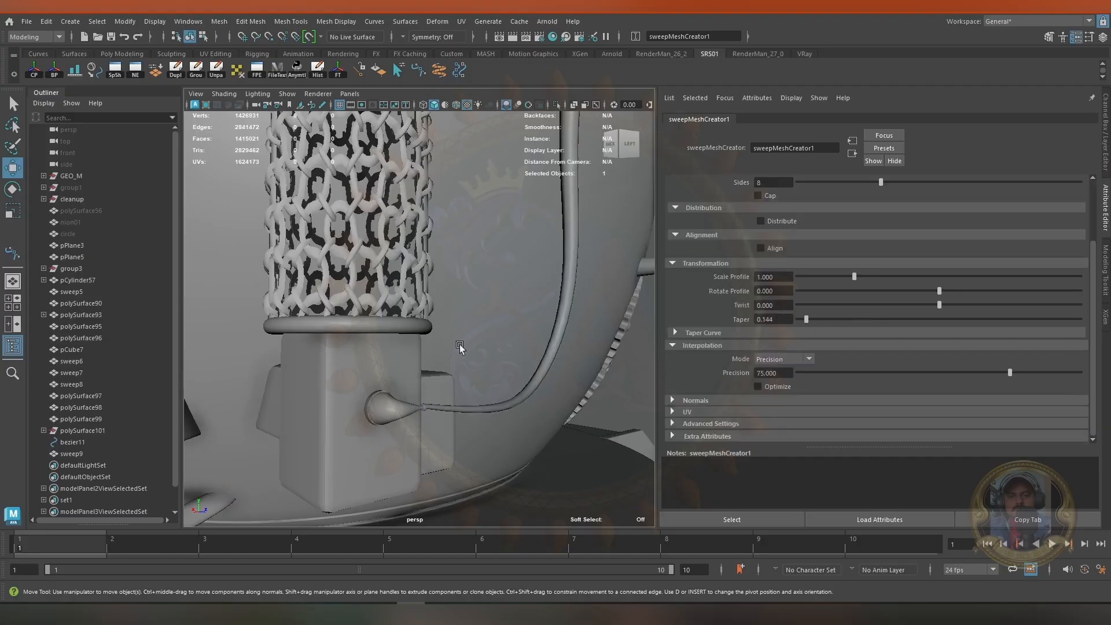
# Set the tapered tube's Scale Profile to about 1.512 so its thick end fills the ball's collar
pyautogui.keyDown('alt'); pyautogui.moveTo(461, 350); pyautogui.dragTo(405, 346, button='right'); pyautogui.keyUp('alt')
pyautogui.keyDown('alt'); pyautogui.moveTo(405, 346); pyautogui.dragTo(399, 261); pyautogui.keyUp('alt')
pyautogui.keyDown('alt'); pyautogui.moveTo(399, 261); pyautogui.dragTo(344, 324, button='middle'); pyautogui.keyUp('alt')
pyautogui.keyDown('alt'); pyautogui.moveTo(345, 324); pyautogui.dragTo(363, 326, button='right'); pyautogui.keyUp('alt')
pyautogui.scroll(5, 363, 325)
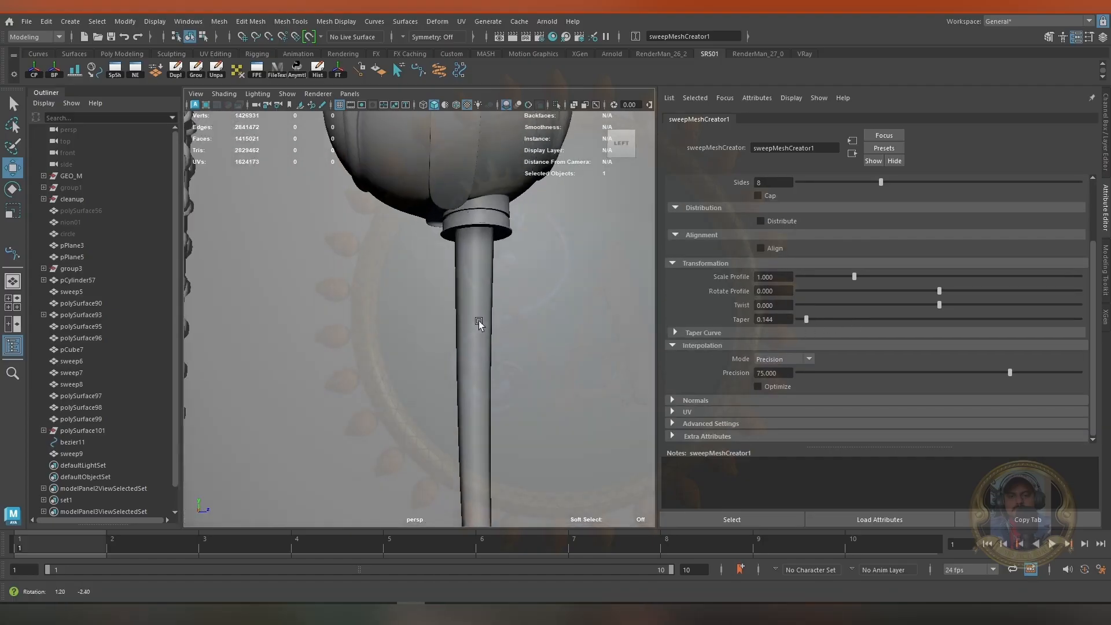
pyautogui.moveTo(855, 277); pyautogui.dragTo(883, 279)
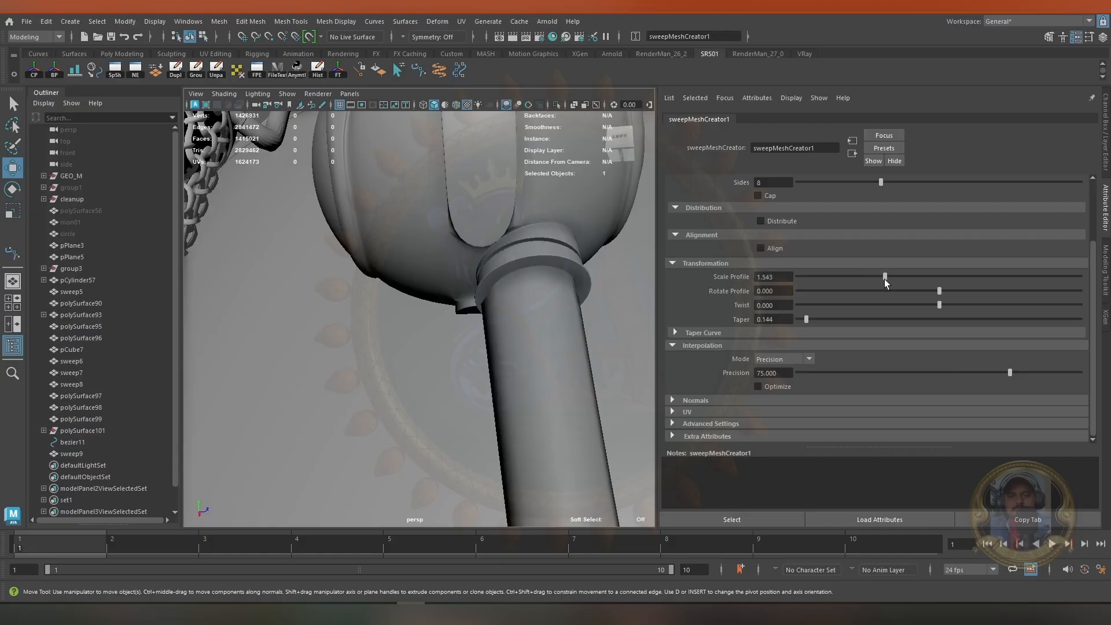
pyautogui.scroll(-5, 397, 373)
pyautogui.scroll(10, 409, 303)
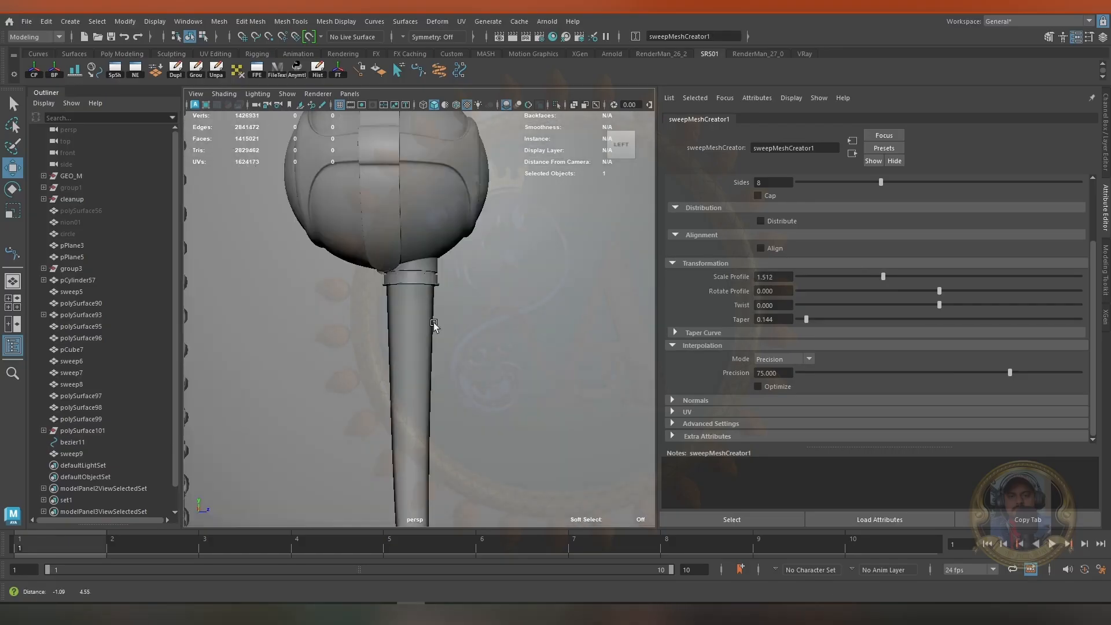
# Select the first control vertex of bezier11 and move it to centre the tube's upper end inside the collar
pyautogui.press('4')
pyautogui.click(71, 442)
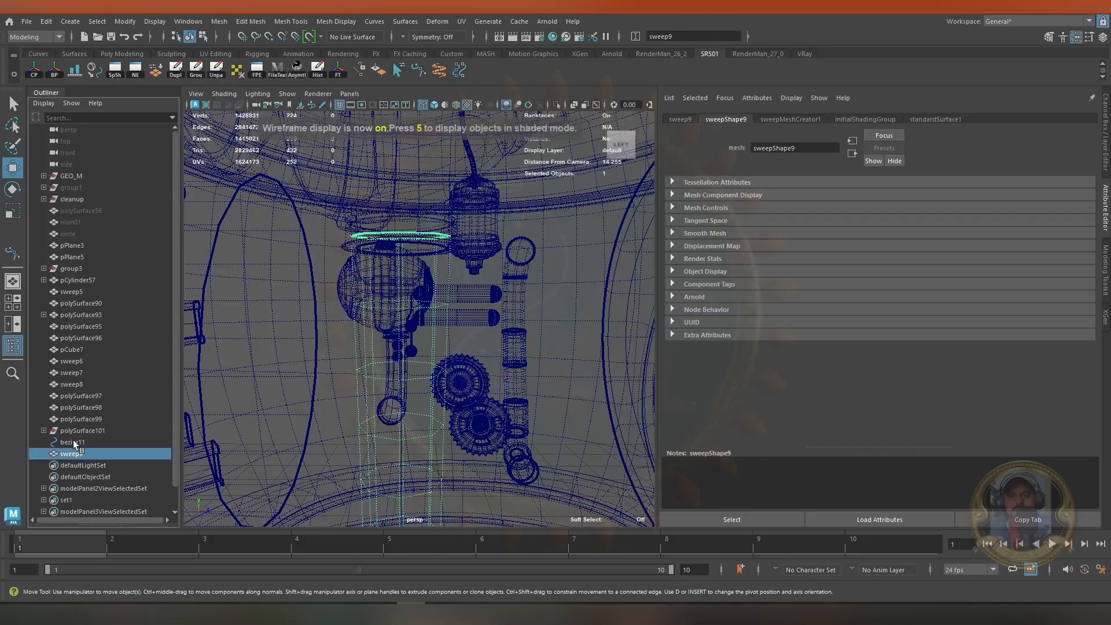
pyautogui.moveTo(402, 275); pyautogui.dragTo(348, 272, button='right')
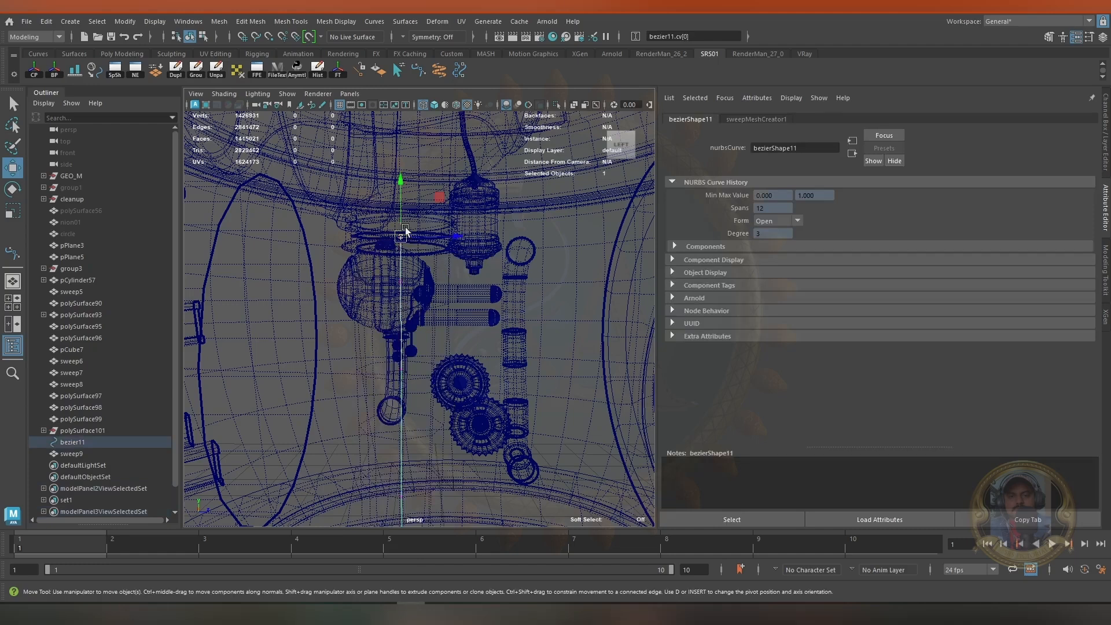
pyautogui.press('6')
pyautogui.keyDown('alt'); pyautogui.moveTo(407, 232); pyautogui.dragTo(373, 155); pyautogui.keyUp('alt')
pyautogui.scroll(5, 373, 154)
pyautogui.moveTo(473, 276); pyautogui.dragTo(561, 297)
pyautogui.keyDown('alt'); pyautogui.moveTo(464, 283); pyautogui.dragTo(498, 302, button='middle'); pyautogui.keyUp('alt')
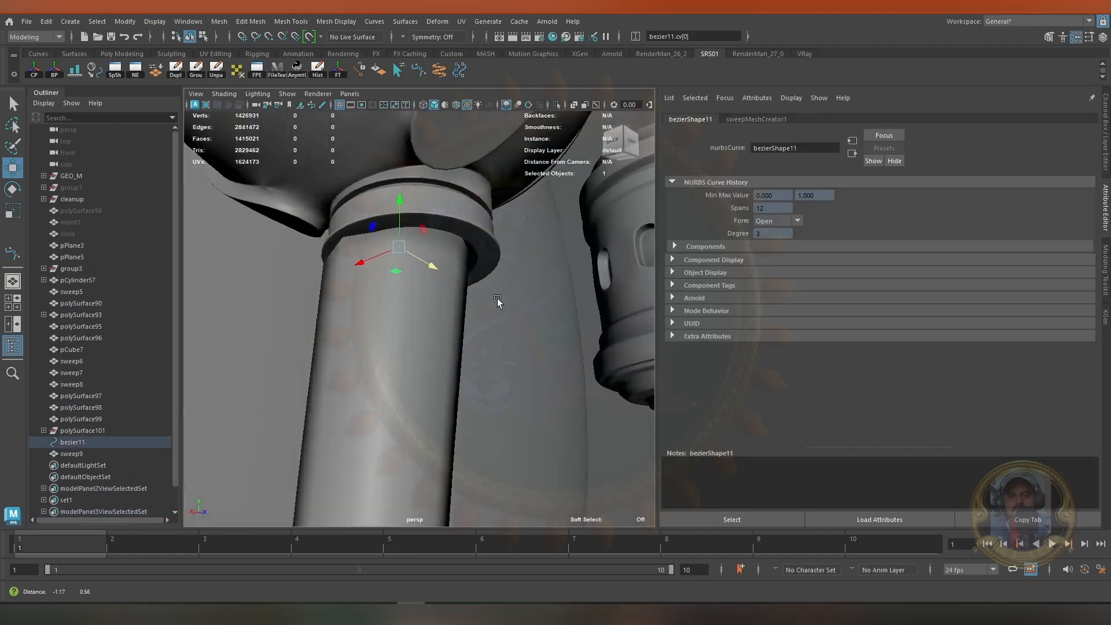
# Shift the second control vertex of bezier11 sideways to ease the tube's bend below the collar, and return to object mode
pyautogui.keyDown('alt'); pyautogui.moveTo(498, 301); pyautogui.dragTo(257, 354); pyautogui.keyUp('alt')
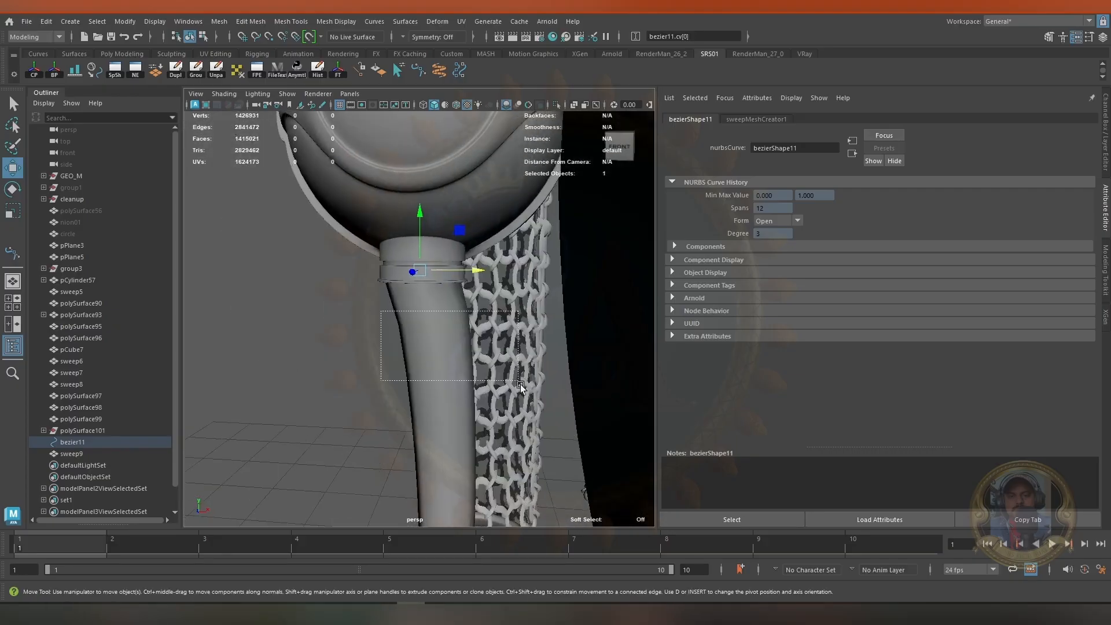
pyautogui.moveTo(492, 377); pyautogui.dragTo(478, 373)
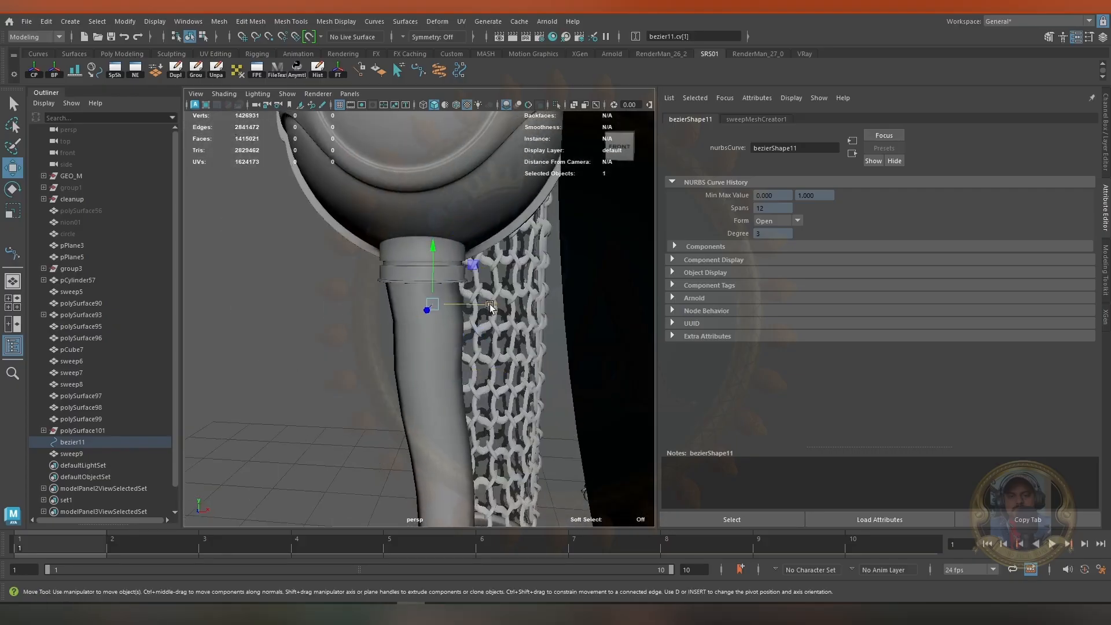
pyautogui.keyDown('alt'); pyautogui.moveTo(472, 303); pyautogui.dragTo(602, 272); pyautogui.keyUp('alt')
pyautogui.keyDown('alt'); pyautogui.moveTo(349, 255); pyautogui.dragTo(413, 286); pyautogui.keyUp('alt')
pyautogui.moveTo(413, 288); pyautogui.dragTo(455, 258, button='right')
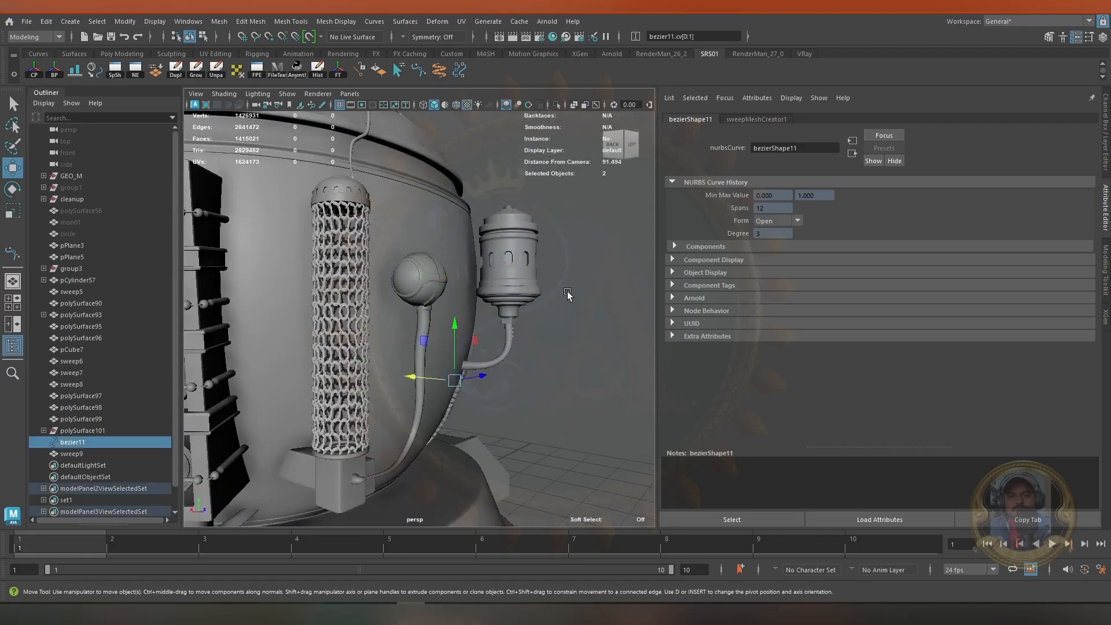
# Delete the tube's construction history and clear the selection
pyautogui.click(568, 294)
pyautogui.moveTo(617, 251); pyautogui.dragTo(333, 515)
pyautogui.click(565, 385)
# Extrude two adjacent bands of faces outward around the tube's upper part to form a raised sleeve below the collar
pyautogui.keyDown('alt'); pyautogui.moveTo(564, 385); pyautogui.dragTo(445, 382); pyautogui.keyUp('alt')
pyautogui.keyDown('alt'); pyautogui.moveTo(445, 382); pyautogui.dragTo(502, 394, button='right'); pyautogui.keyUp('alt')
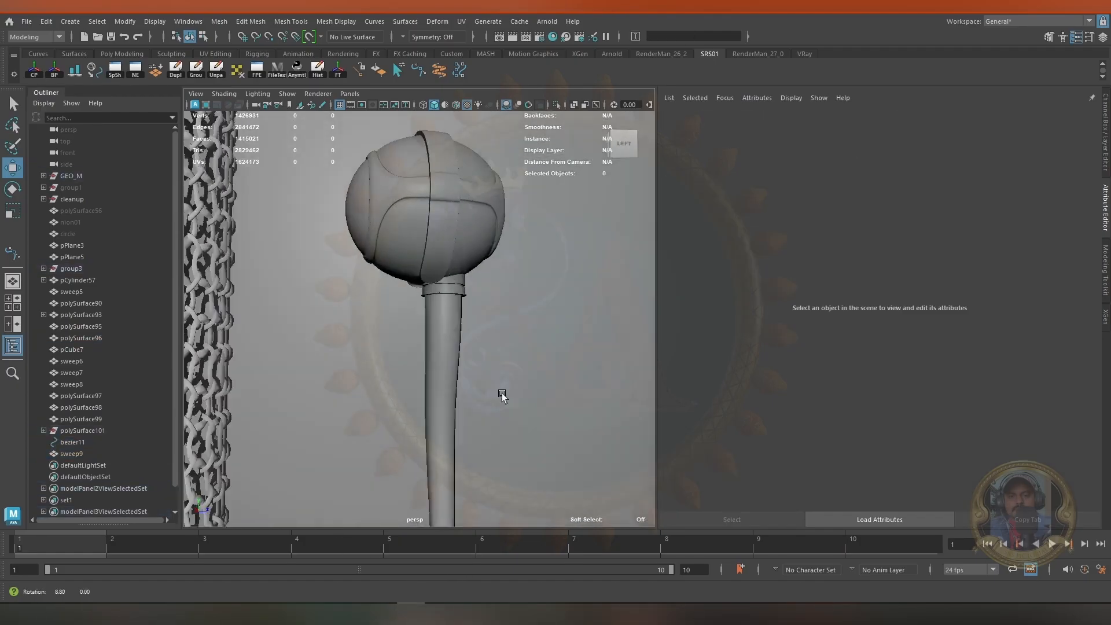
pyautogui.keyDown('alt'); pyautogui.moveTo(502, 394); pyautogui.dragTo(428, 369); pyautogui.keyUp('alt')
pyautogui.click(391, 332)
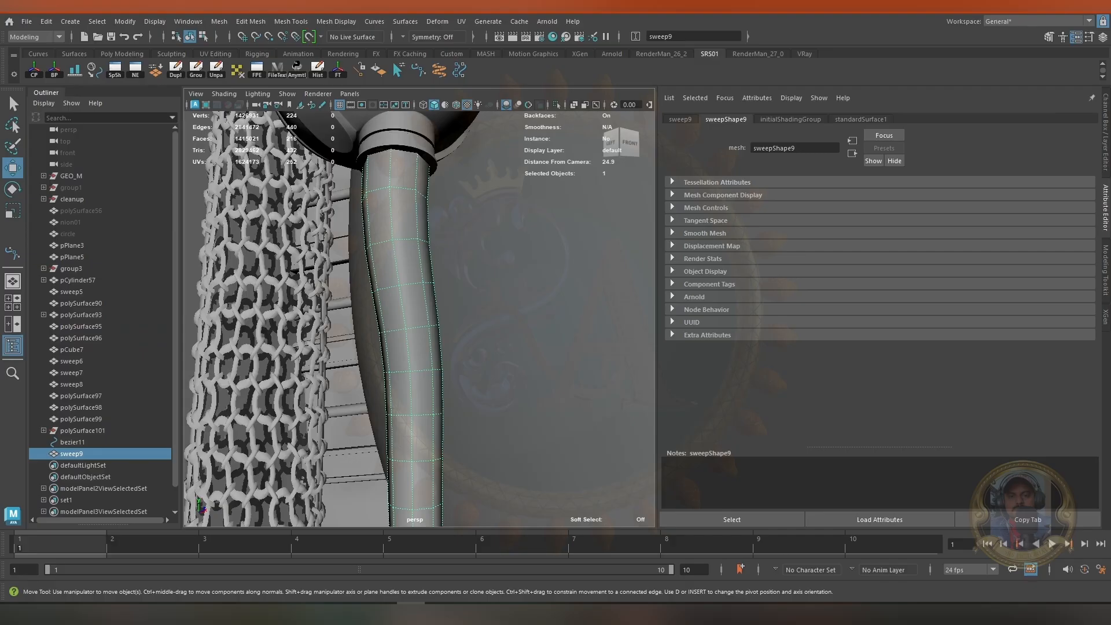
pyautogui.keyDown('alt'); pyautogui.moveTo(504, 258); pyautogui.dragTo(270, 230, button='right'); pyautogui.keyUp('alt')
pyautogui.keyDown('alt'); pyautogui.moveTo(270, 231); pyautogui.dragTo(197, 243); pyautogui.keyUp('alt')
pyautogui.keyDown('alt'); pyautogui.moveTo(324, 278); pyautogui.dragTo(370, 205, button='right'); pyautogui.keyUp('alt')
pyautogui.press('q')
pyautogui.press('F11')
pyautogui.click(403, 201)
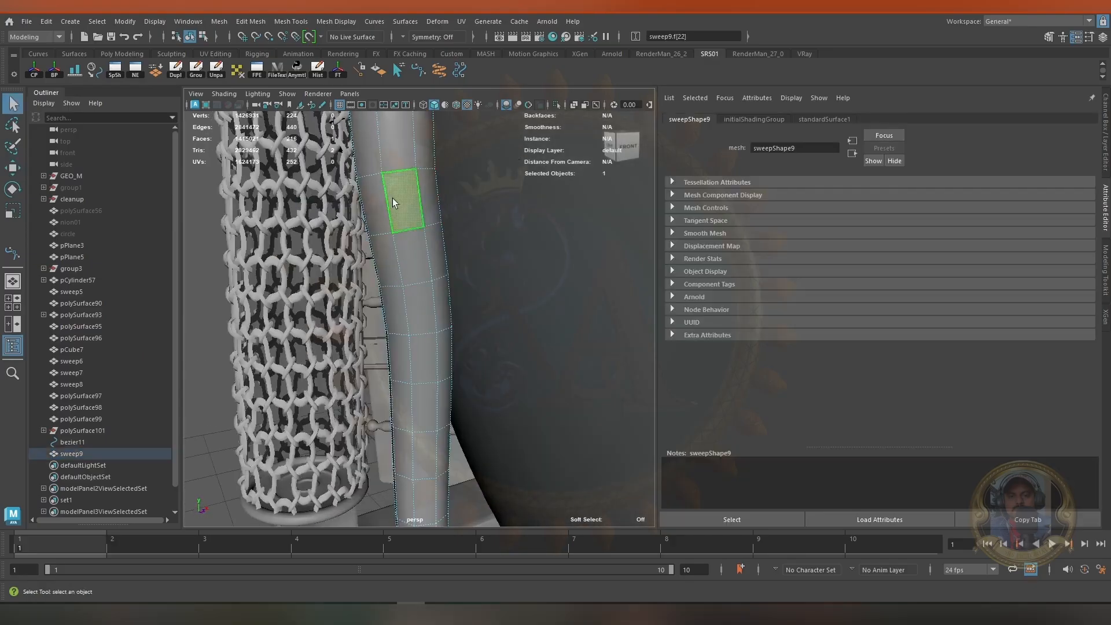
pyautogui.hotkey('shift', '.')
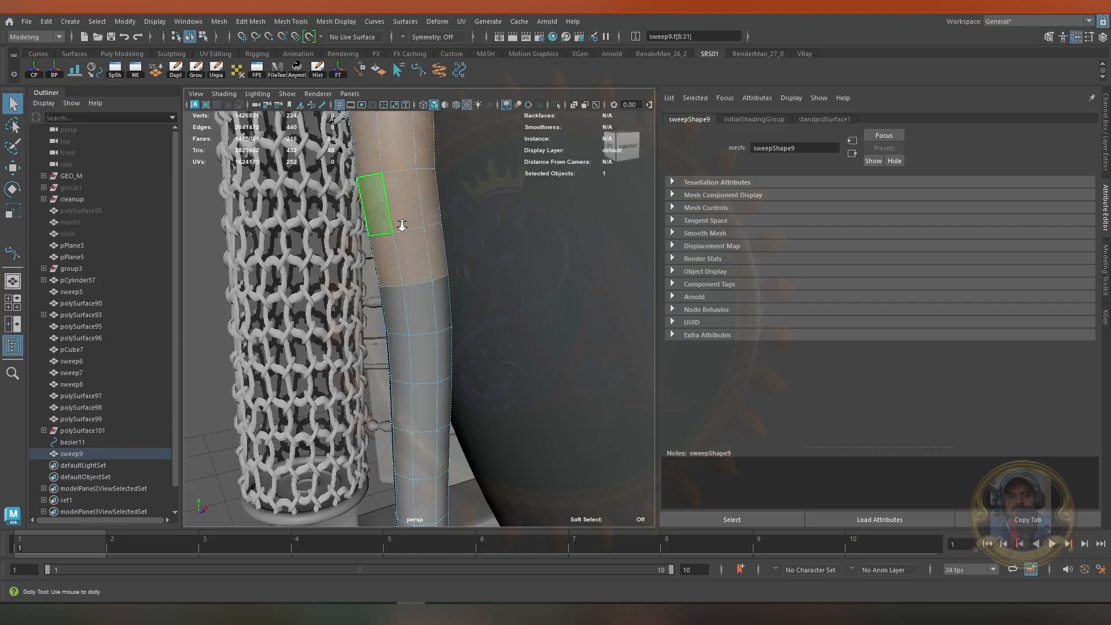
pyautogui.keyDown('alt'); pyautogui.moveTo(402, 226); pyautogui.dragTo(414, 298, button='right'); pyautogui.keyUp('alt')
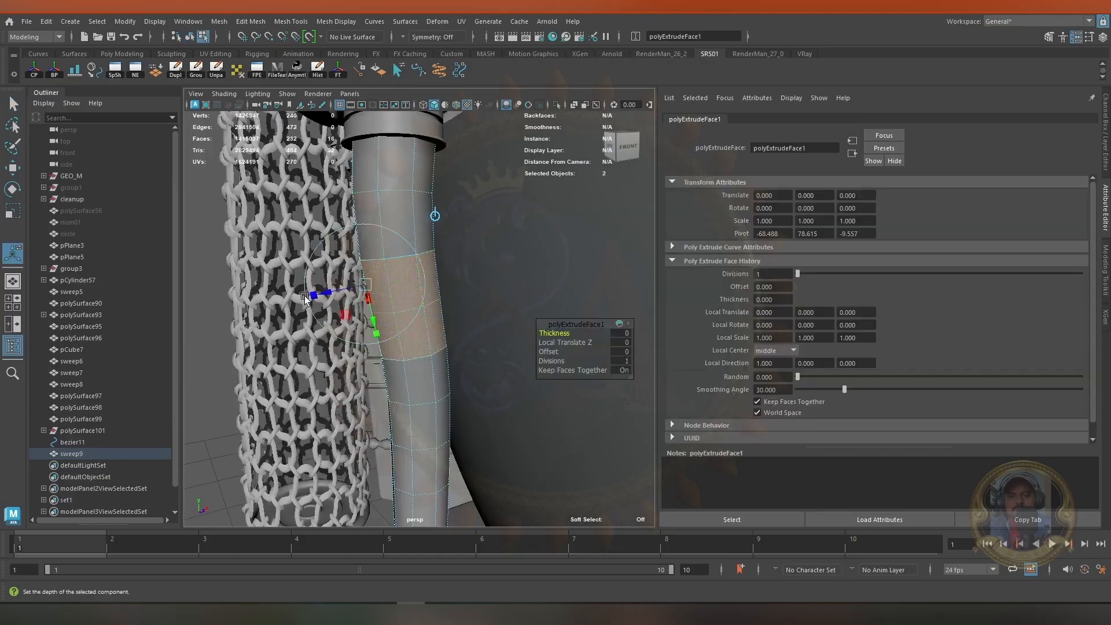
pyautogui.moveTo(331, 288); pyautogui.dragTo(399, 307)
# Bevel the sleeve's rim edges with fraction 0.5 and 2 segments, and its base edge loops with fraction 0.33 and 2 segments
pyautogui.keyDown('alt'); pyautogui.moveTo(399, 307); pyautogui.dragTo(471, 360, button='right'); pyautogui.keyUp('alt')
pyautogui.keyDown('ctrl'); pyautogui.moveTo(445, 313); pyautogui.dragTo(486, 248, button='right'); pyautogui.keyUp('ctrl')
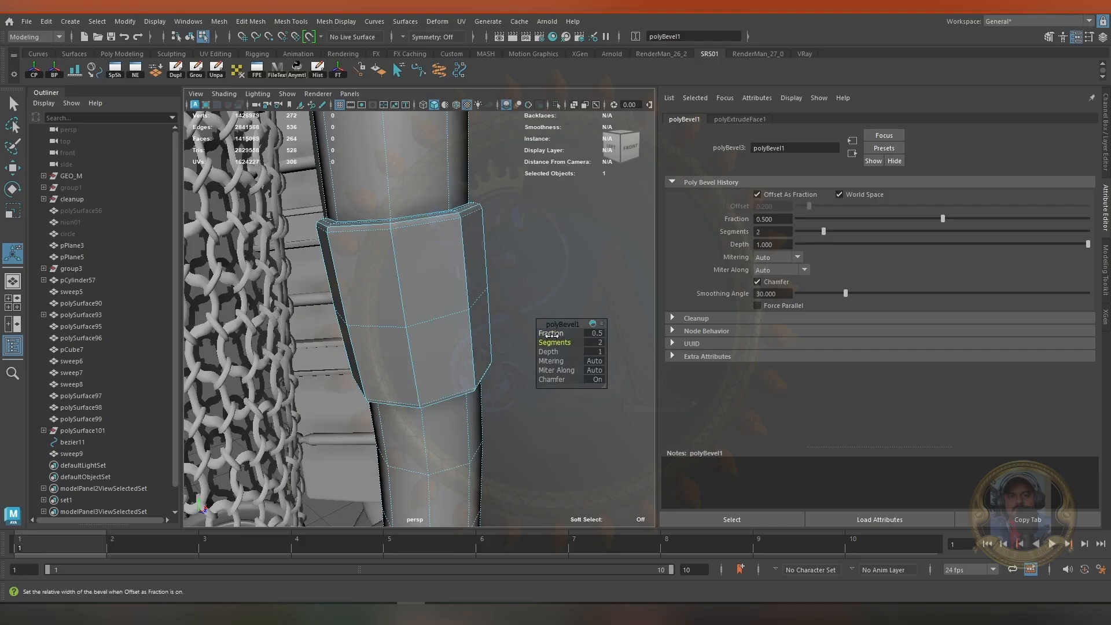
pyautogui.doubleClick(361, 217)
pyautogui.keyDown('alt'); pyautogui.moveTo(399, 353); pyautogui.dragTo(417, 260); pyautogui.keyUp('alt')
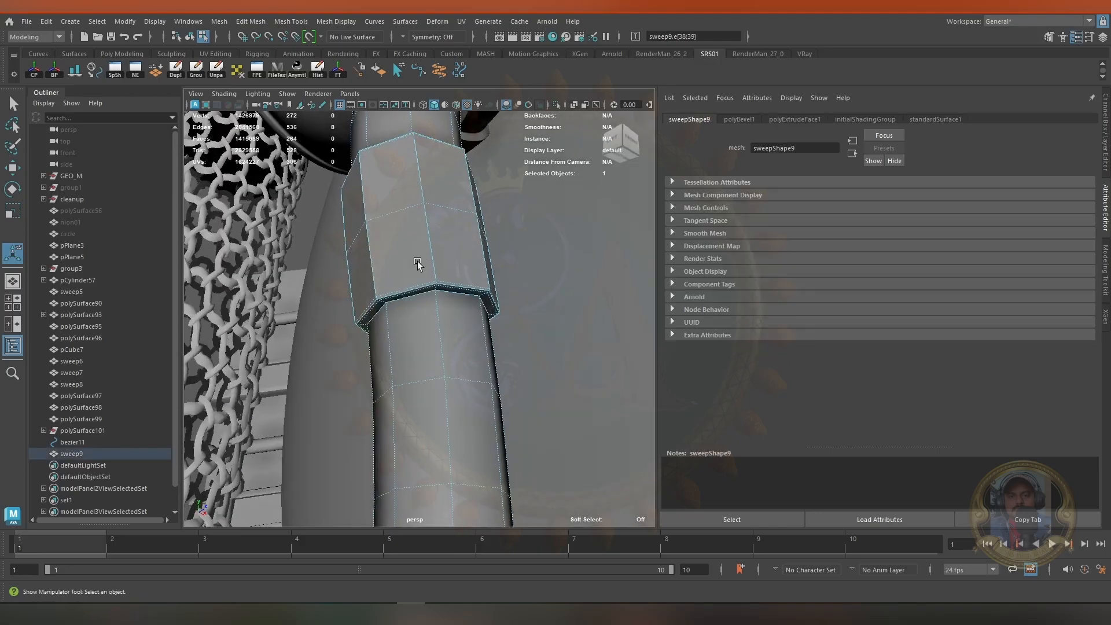
pyautogui.keyDown('shift'); pyautogui.doubleClick(410, 301); pyautogui.keyUp('shift')
pyautogui.keyDown('shift'); pyautogui.moveTo(418, 203); pyautogui.dragTo(481, 205, button='right'); pyautogui.keyUp('shift')
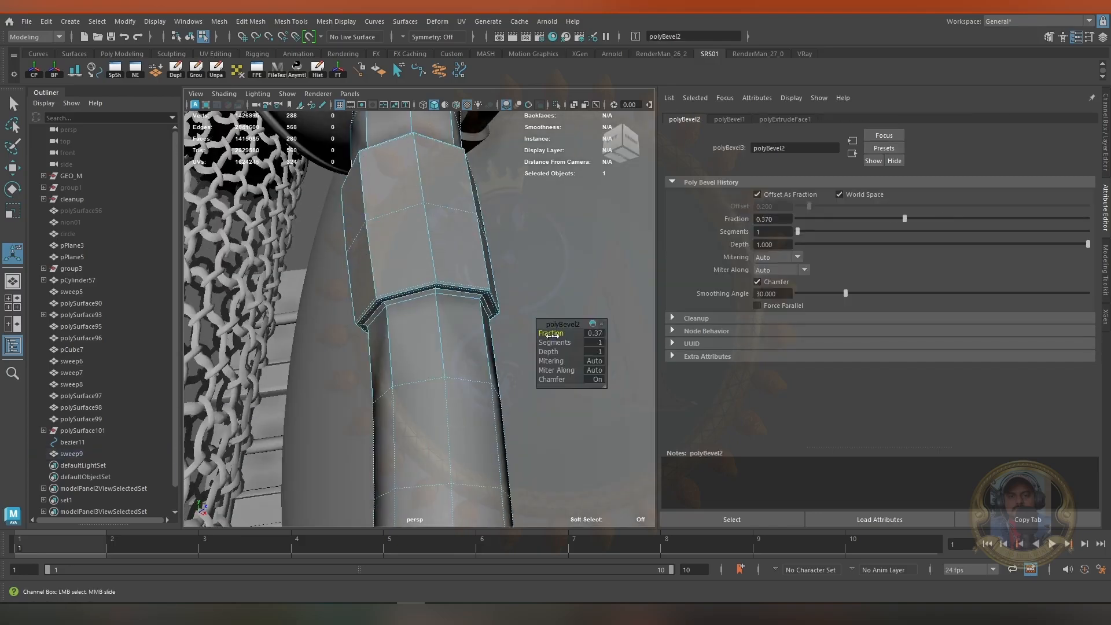
pyautogui.moveTo(553, 335); pyautogui.dragTo(541, 334, button='middle')
pyautogui.keyDown('alt'); pyautogui.moveTo(542, 334); pyautogui.dragTo(455, 343); pyautogui.keyUp('alt')
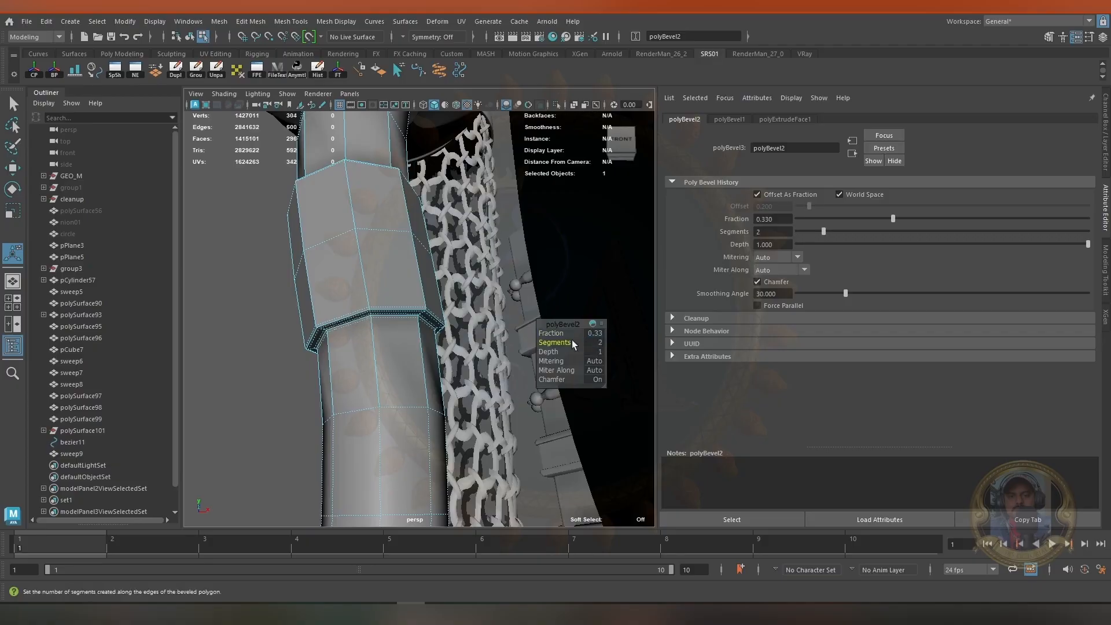
pyautogui.press('q')
# Return the sleeved tube to object mode, display it with smooth mesh preview and clear the selection
pyautogui.moveTo(363, 267); pyautogui.dragTo(427, 223, button='right')
pyautogui.press('3')
pyautogui.click(282, 295)
pyautogui.keyDown('alt'); pyautogui.moveTo(282, 294); pyautogui.dragTo(261, 272, button='right'); pyautogui.keyUp('alt')
pyautogui.keyDown('alt'); pyautogui.moveTo(269, 284); pyautogui.dragTo(553, 351); pyautogui.keyUp('alt')
pyautogui.moveTo(553, 351)
pyautogui.keyDown('alt'); pyautogui.mouseDown(button='right')
pyautogui.moveTo(495, 350)
pyautogui.moveTo(551, 349)
pyautogui.mouseUp(button='right'); pyautogui.keyUp('alt')
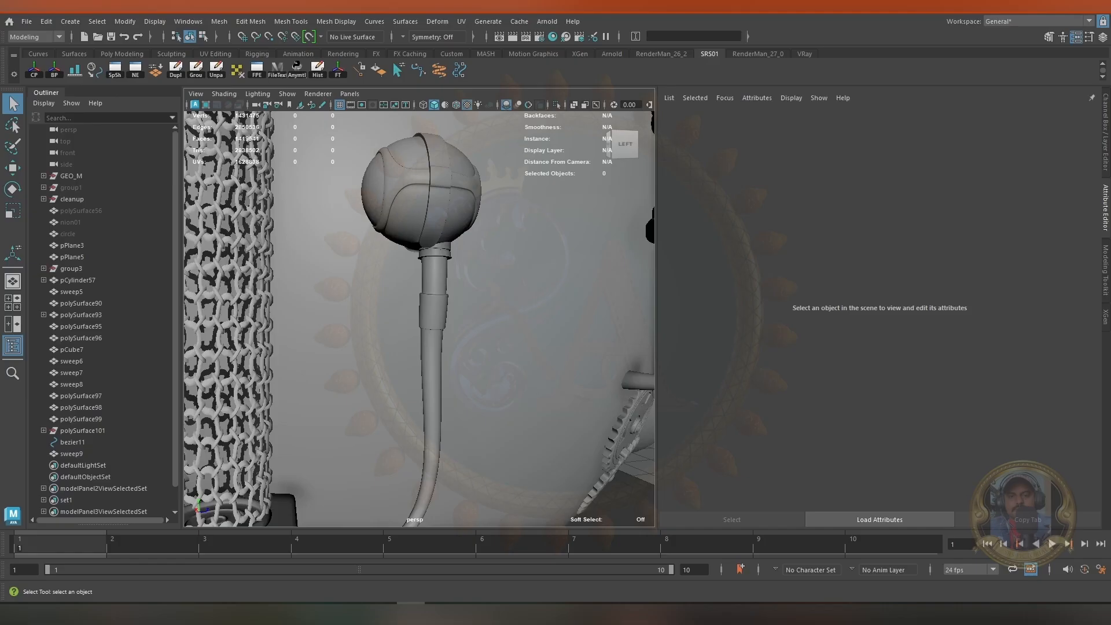
# Delete the faces around the centre of the ball's round end cap to open a hole
pyautogui.keyDown('alt'); pyautogui.moveTo(464, 301); pyautogui.dragTo(330, 342); pyautogui.keyUp('alt')
pyautogui.keyDown('alt'); pyautogui.moveTo(384, 249); pyautogui.dragTo(367, 357, button='middle'); pyautogui.keyUp('alt')
pyautogui.keyDown('alt'); pyautogui.moveTo(367, 357); pyautogui.dragTo(472, 357, button='right'); pyautogui.keyUp('alt')
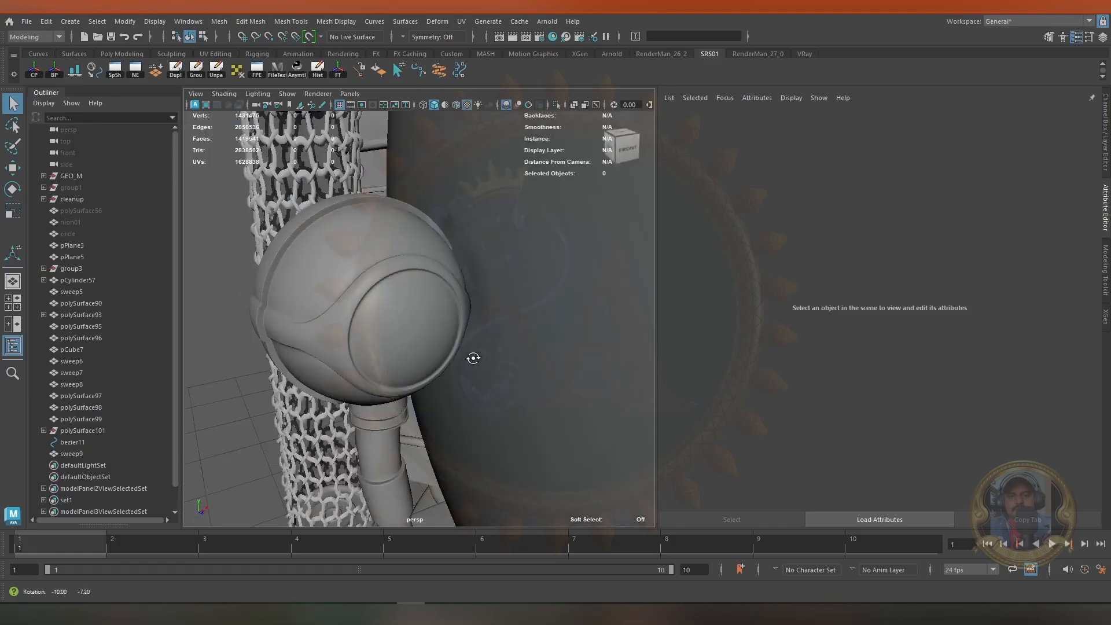
pyautogui.click(427, 338)
pyautogui.keyDown('alt'); pyautogui.moveTo(428, 338); pyautogui.dragTo(360, 306); pyautogui.keyUp('alt')
pyautogui.keyDown('alt'); pyautogui.moveTo(360, 306); pyautogui.dragTo(383, 295, button='right'); pyautogui.keyUp('alt')
pyautogui.click(338, 292)
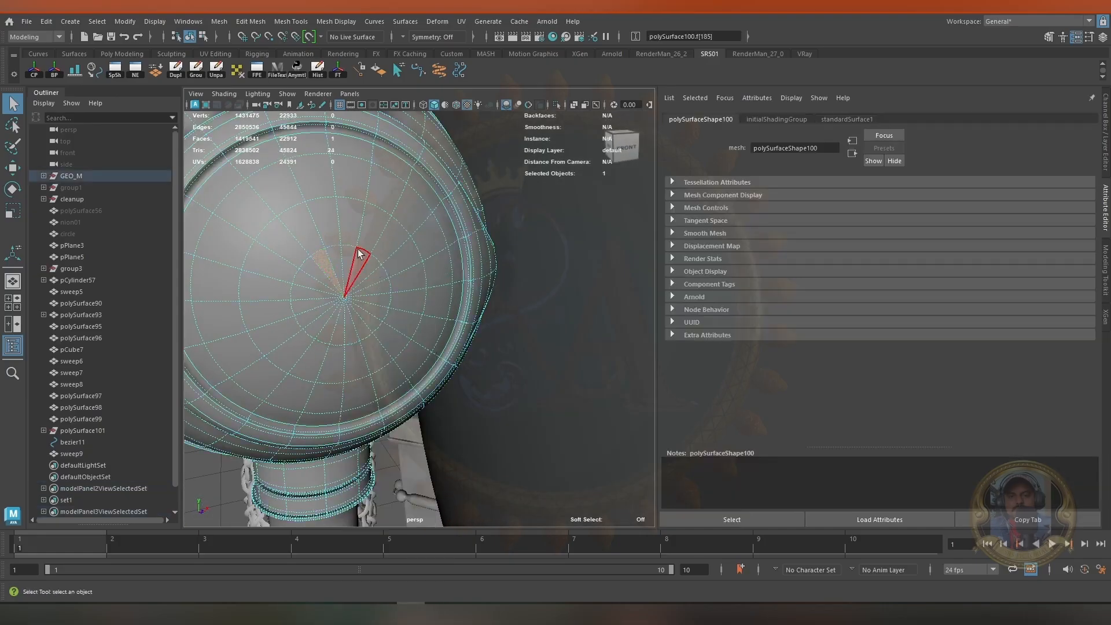
pyautogui.moveTo(359, 256); pyautogui.dragTo(307, 258, button='right')
pyautogui.moveTo(391, 223); pyautogui.dragTo(330, 248, button='right')
pyautogui.press('Delete')
# Examine the ball and the border edges of its opened cap in the top and perspective views
pyautogui.keyDown('alt'); pyautogui.moveTo(452, 249); pyautogui.dragTo(550, 388); pyautogui.keyUp('alt')
pyautogui.keyDown('alt'); pyautogui.moveTo(550, 388); pyautogui.dragTo(424, 400, button='right'); pyautogui.keyUp('alt')
pyautogui.press('space')
pyautogui.press('f')
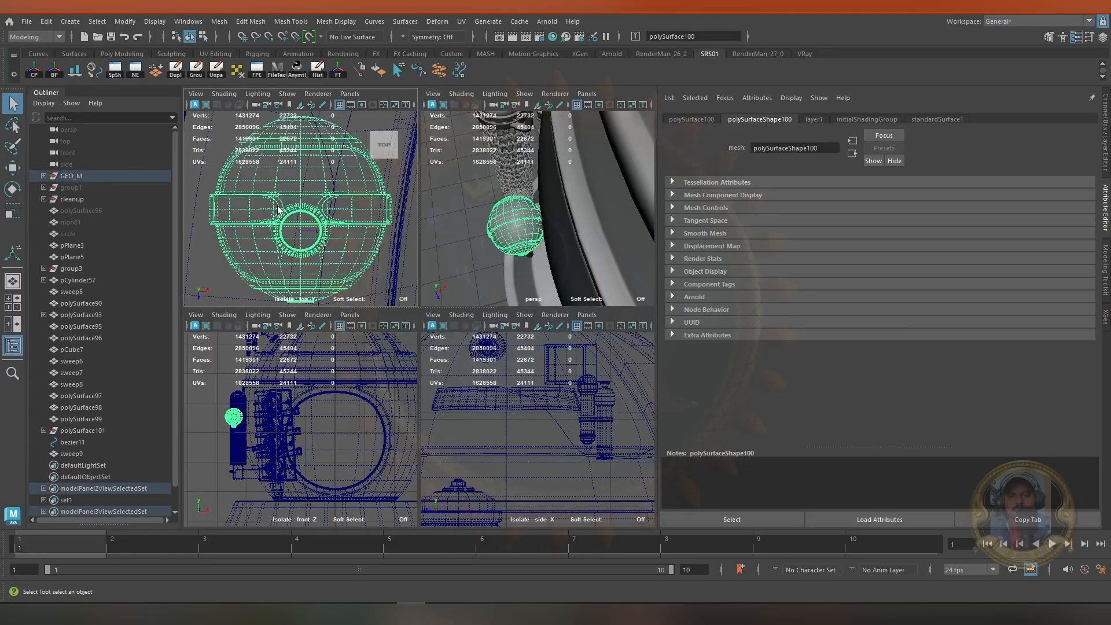
pyautogui.press('space')
pyautogui.scroll(-5, 325, 246)
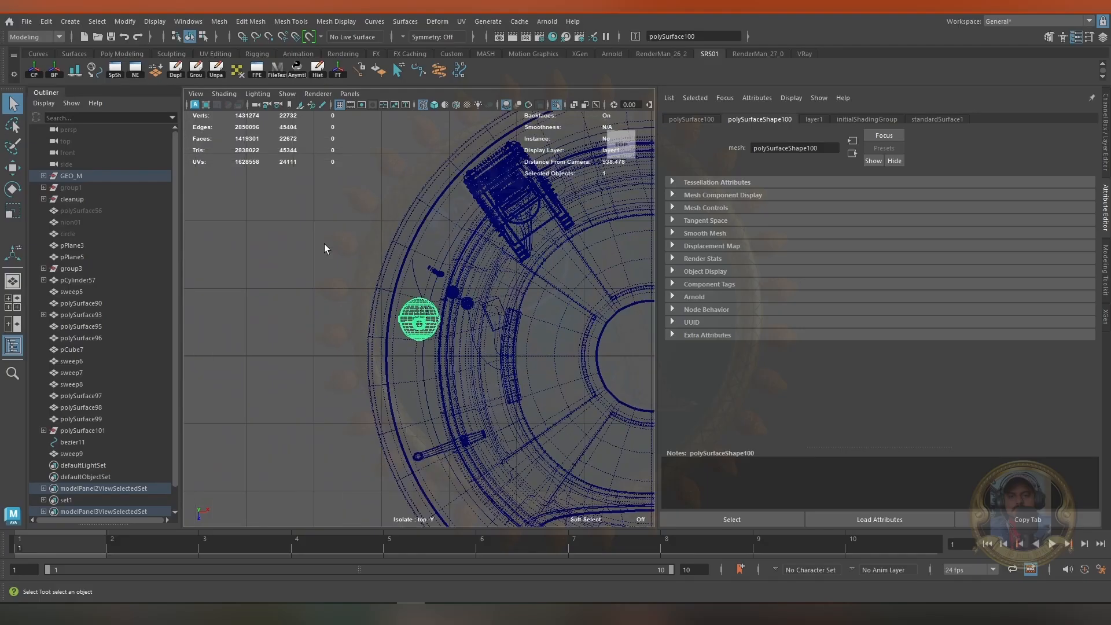
pyautogui.press('space')
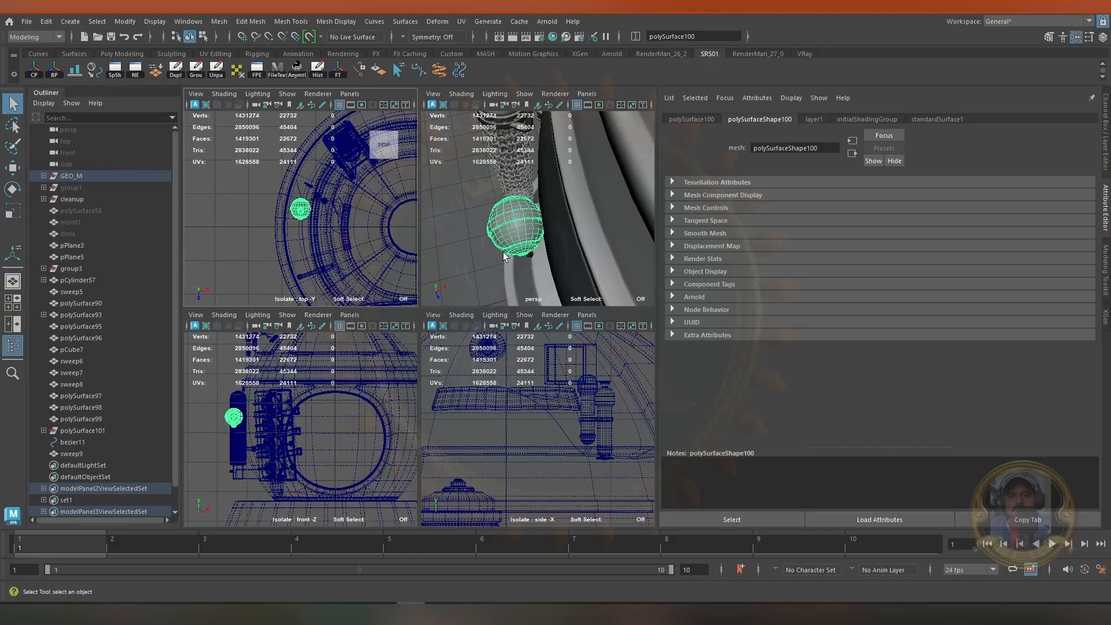
pyautogui.keyDown('alt'); pyautogui.moveTo(502, 251); pyautogui.dragTo(527, 246, button='right'); pyautogui.keyUp('alt')
pyautogui.keyDown('alt'); pyautogui.moveTo(527, 246); pyautogui.dragTo(517, 179, button='middle'); pyautogui.keyUp('alt')
pyautogui.keyDown('alt'); pyautogui.moveTo(517, 179); pyautogui.dragTo(522, 224, button='right'); pyautogui.keyUp('alt')
pyautogui.moveTo(522, 224); pyautogui.dragTo(509, 200, button='right')
pyautogui.doubleClick(512, 288)
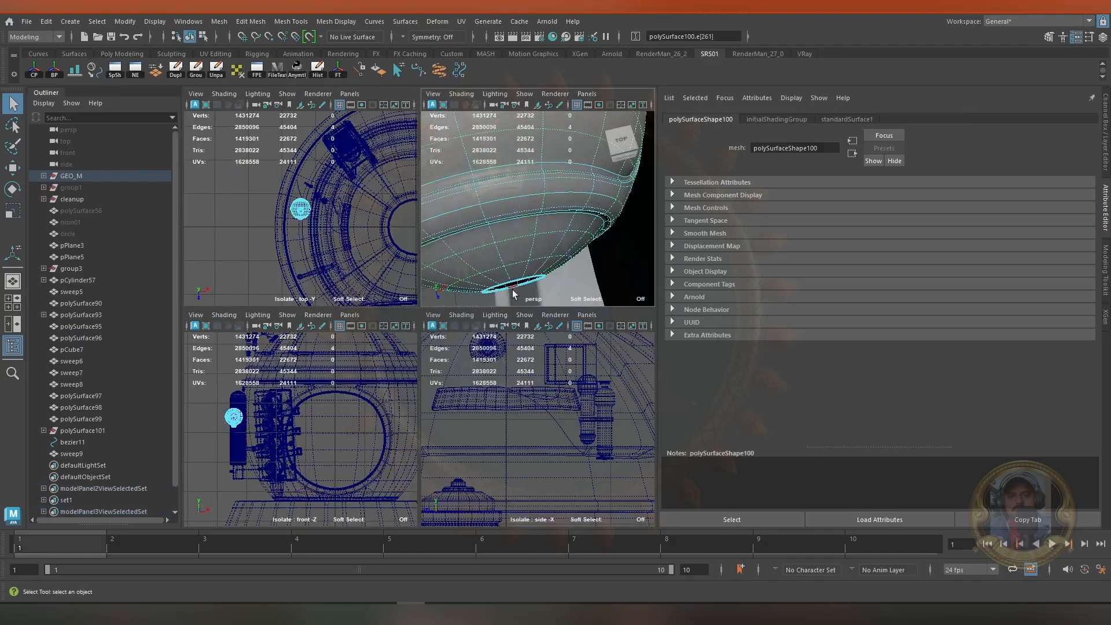
pyautogui.press('space')
pyautogui.hotkey('ctrl', 'z')
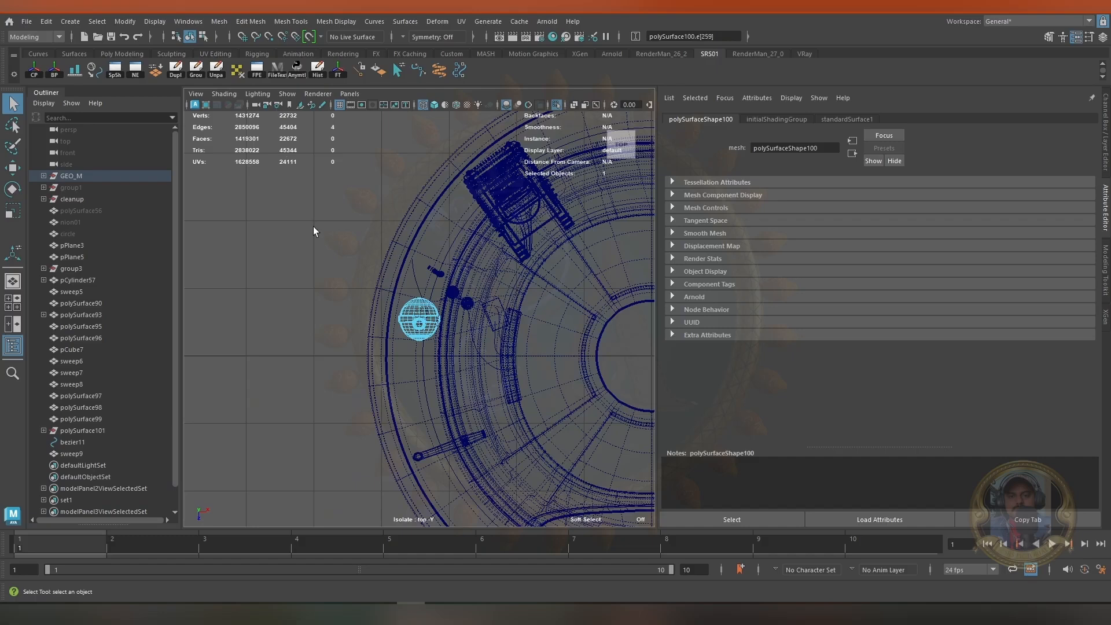
# Draw a Bezier curve in the top view running outward from the opening in the ball's cap
pyautogui.press('f')
pyautogui.keyDown('alt'); pyautogui.moveTo(428, 288); pyautogui.dragTo(270, 270, button='right'); pyautogui.keyUp('alt')
pyautogui.keyDown('alt'); pyautogui.moveTo(437, 266); pyautogui.dragTo(406, 250, button='middle'); pyautogui.keyUp('alt')
pyautogui.press('F8')
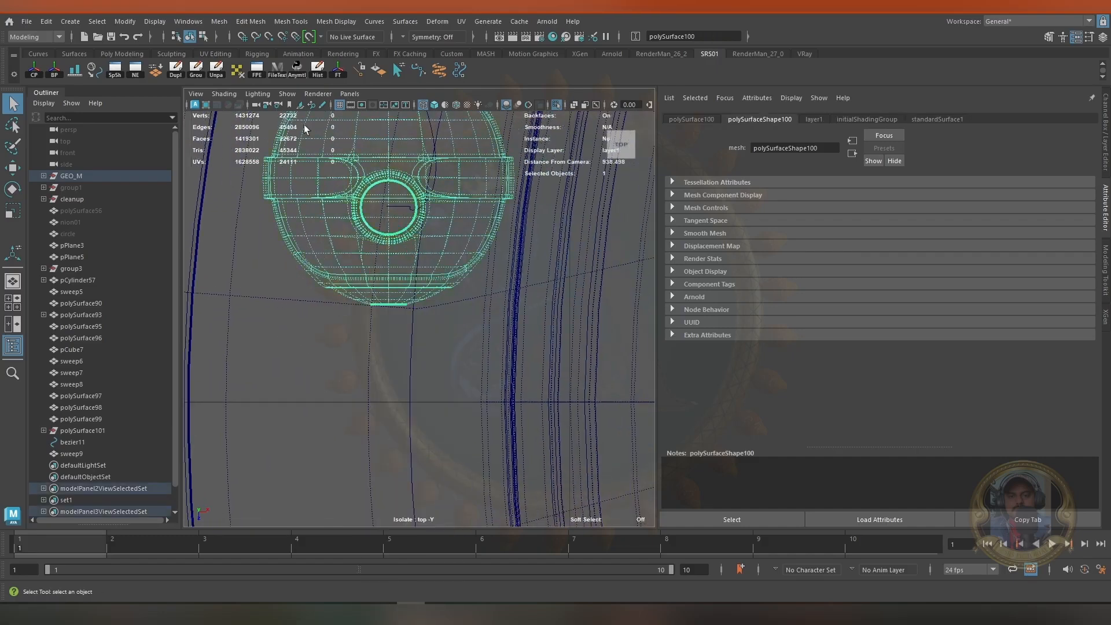
pyautogui.click(459, 70)
pyautogui.click(386, 294)
pyautogui.click(386, 326)
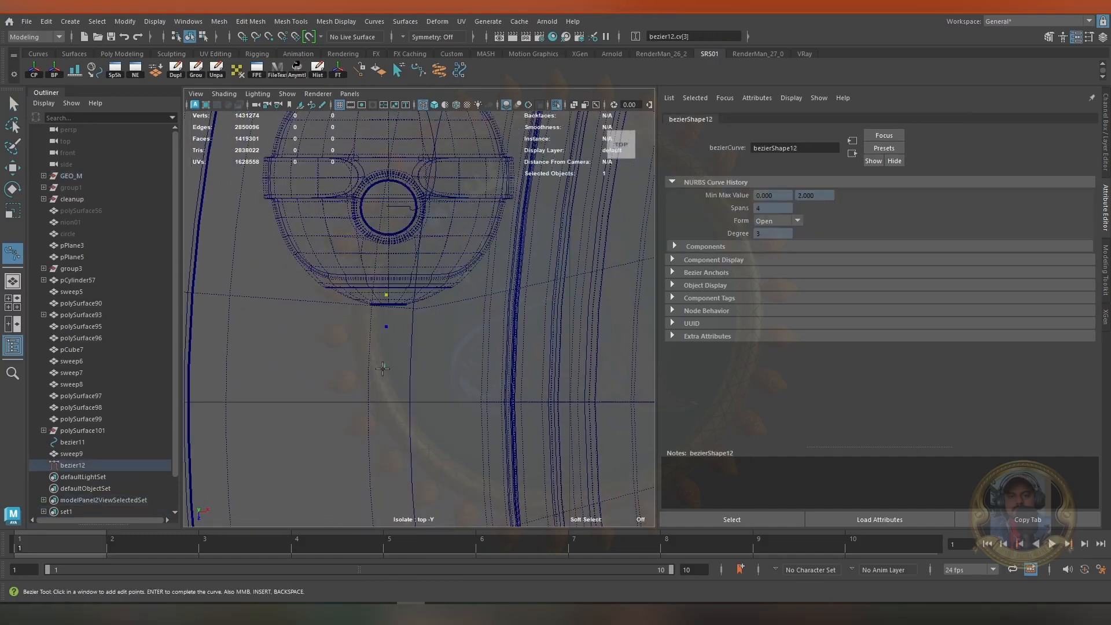
pyautogui.press('q')
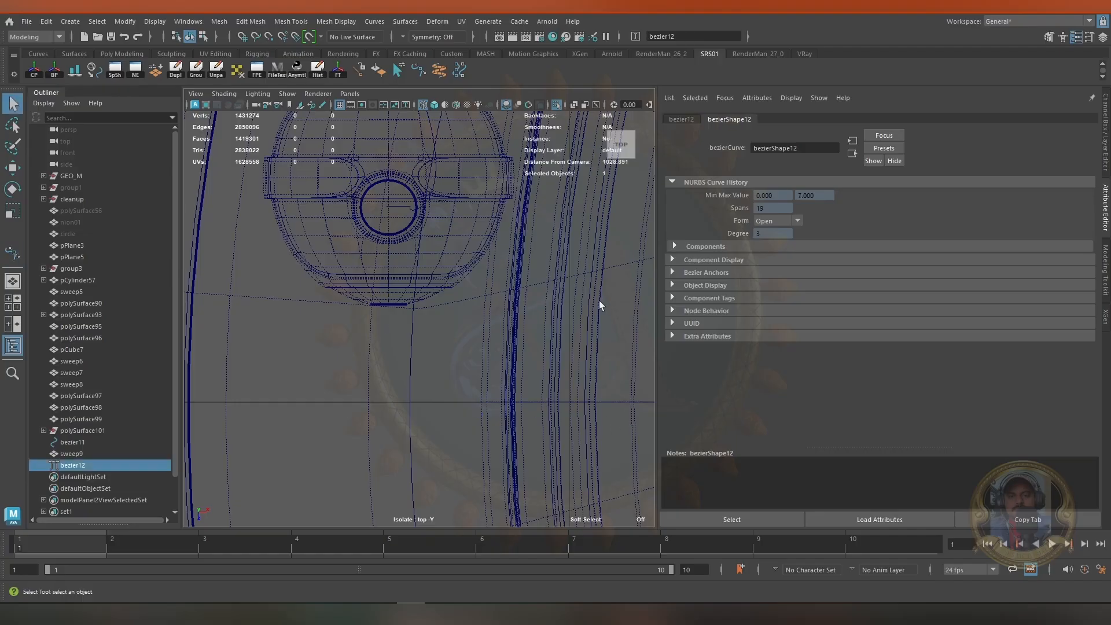
# Centre the Bezier curve's pivot and raise the curve to the height of the opening in the ball's cap
pyautogui.press('space')
pyautogui.press('space')
pyautogui.keyDown('alt'); pyautogui.moveTo(530, 243); pyautogui.dragTo(164, 238, button='right'); pyautogui.keyUp('alt')
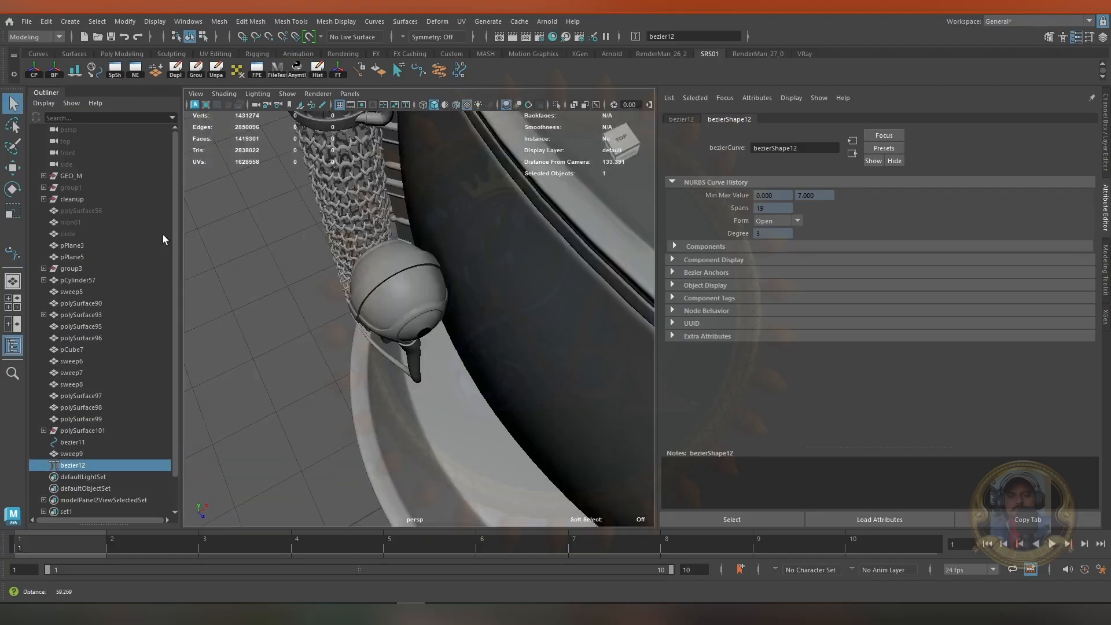
pyautogui.keyDown('alt'); pyautogui.moveTo(164, 238); pyautogui.dragTo(301, 243); pyautogui.keyUp('alt')
pyautogui.keyDown('alt'); pyautogui.moveTo(301, 243); pyautogui.dragTo(223, 246, button='right'); pyautogui.keyUp('alt')
pyautogui.click(34, 70)
pyautogui.keyDown('alt'); pyautogui.moveTo(316, 287); pyautogui.dragTo(266, 284, button='right'); pyautogui.keyUp('alt')
pyautogui.press('w')
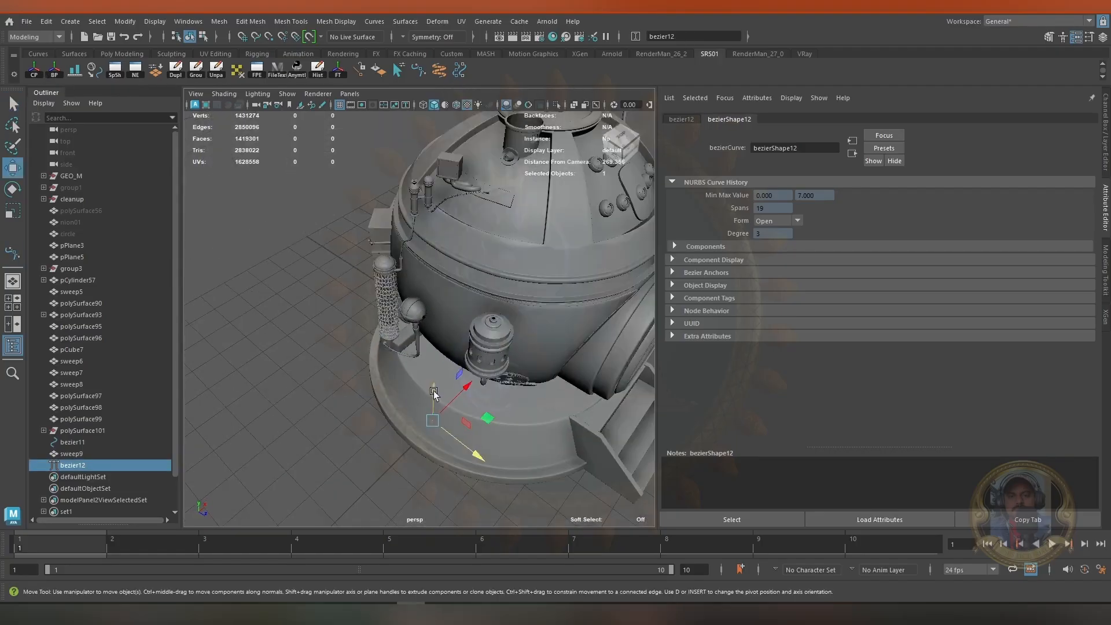
pyautogui.keyDown('alt'); pyautogui.moveTo(381, 324); pyautogui.dragTo(523, 360, button='right'); pyautogui.keyUp('alt')
pyautogui.keyDown('alt'); pyautogui.moveTo(524, 361); pyautogui.dragTo(460, 382); pyautogui.keyUp('alt')
# Check the control vertex at the curve's outer end against the machine's wall, and reselect the whole curve
pyautogui.moveTo(301, 245); pyautogui.dragTo(132, 213, button='right')
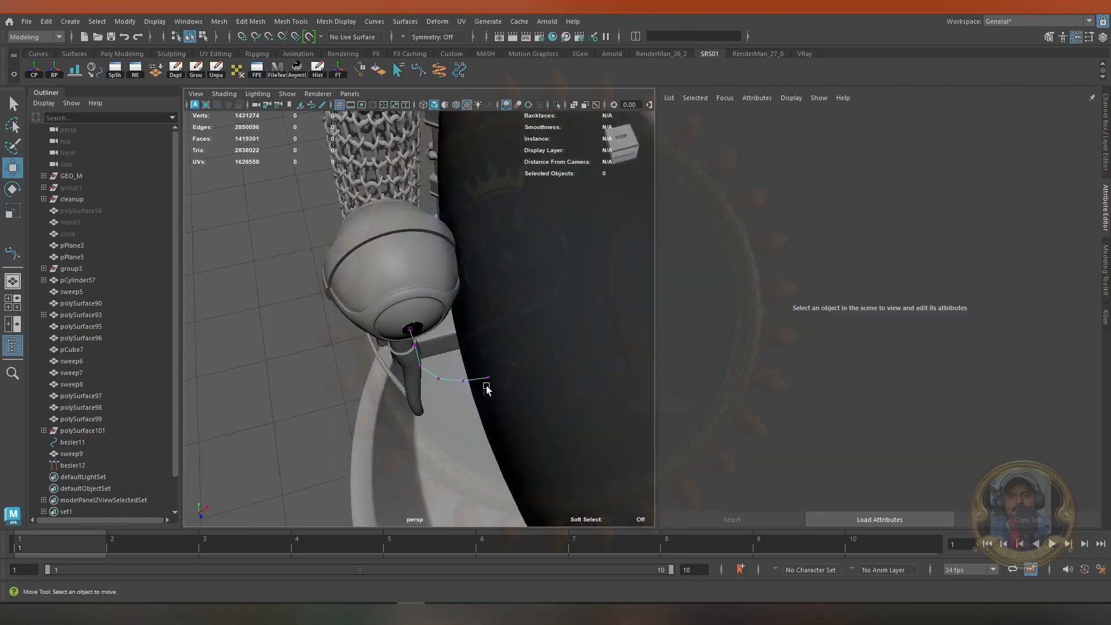
pyautogui.click(488, 378)
pyautogui.keyDown('alt'); pyautogui.moveTo(582, 343); pyautogui.dragTo(472, 286); pyautogui.keyUp('alt')
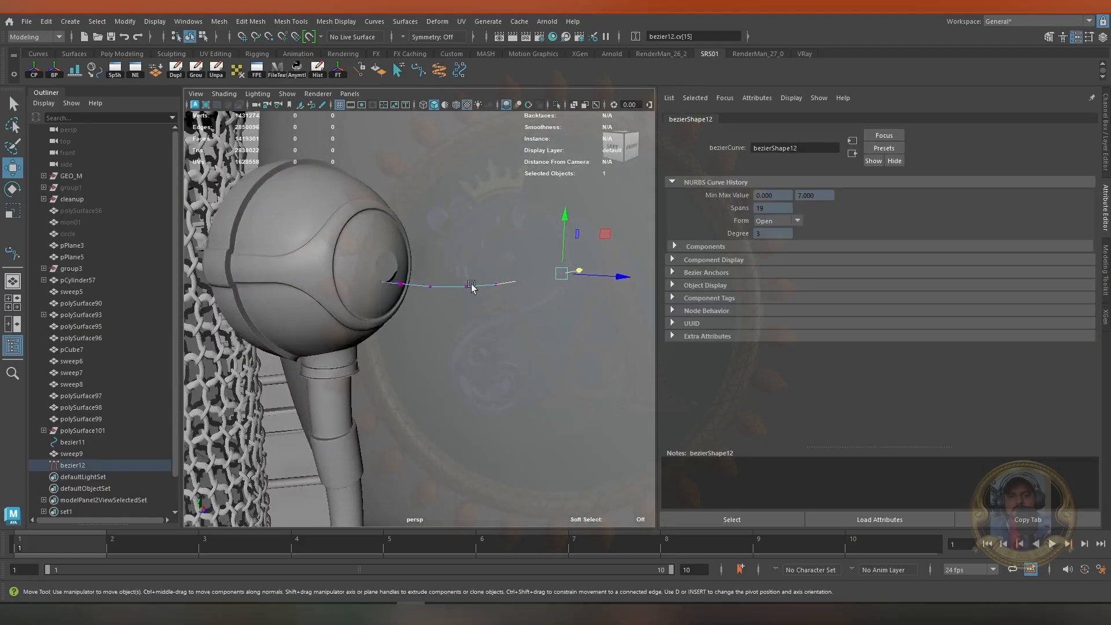
pyautogui.click(473, 284)
pyautogui.click(470, 286)
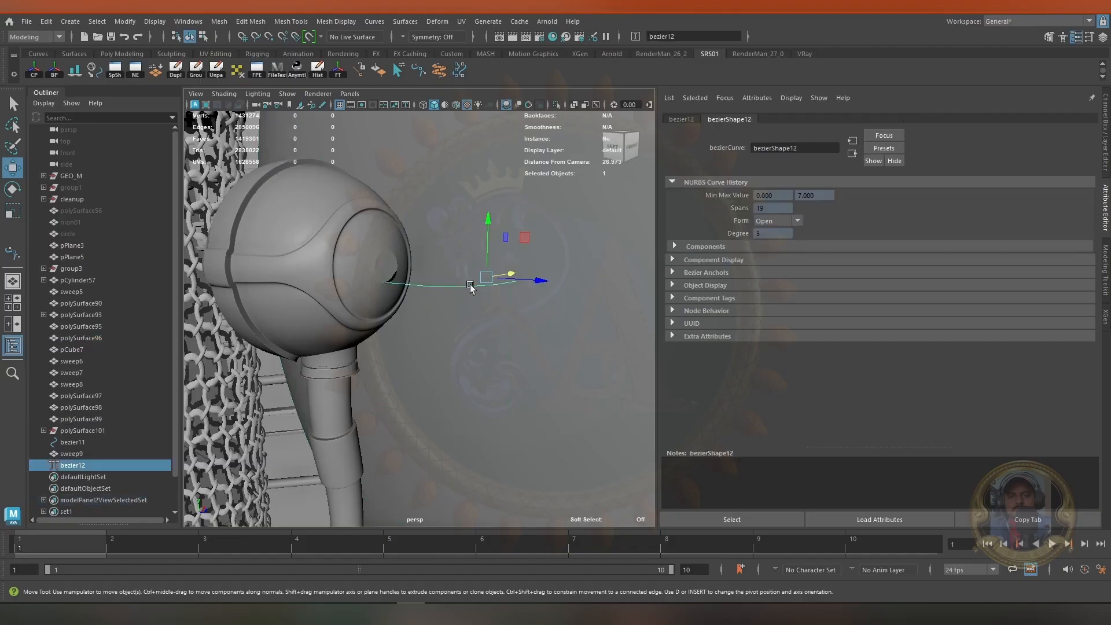
# Examine the machine's existing round fittings and pipe collars for a part to reuse where the curve meets the wall
pyautogui.keyDown('alt'); pyautogui.moveTo(488, 203); pyautogui.dragTo(498, 272); pyautogui.keyUp('alt')
pyautogui.keyDown('alt'); pyautogui.moveTo(498, 272); pyautogui.dragTo(382, 313, button='right'); pyautogui.keyUp('alt')
pyautogui.keyDown('alt'); pyautogui.moveTo(383, 313); pyautogui.dragTo(360, 365, button='middle'); pyautogui.keyUp('alt')
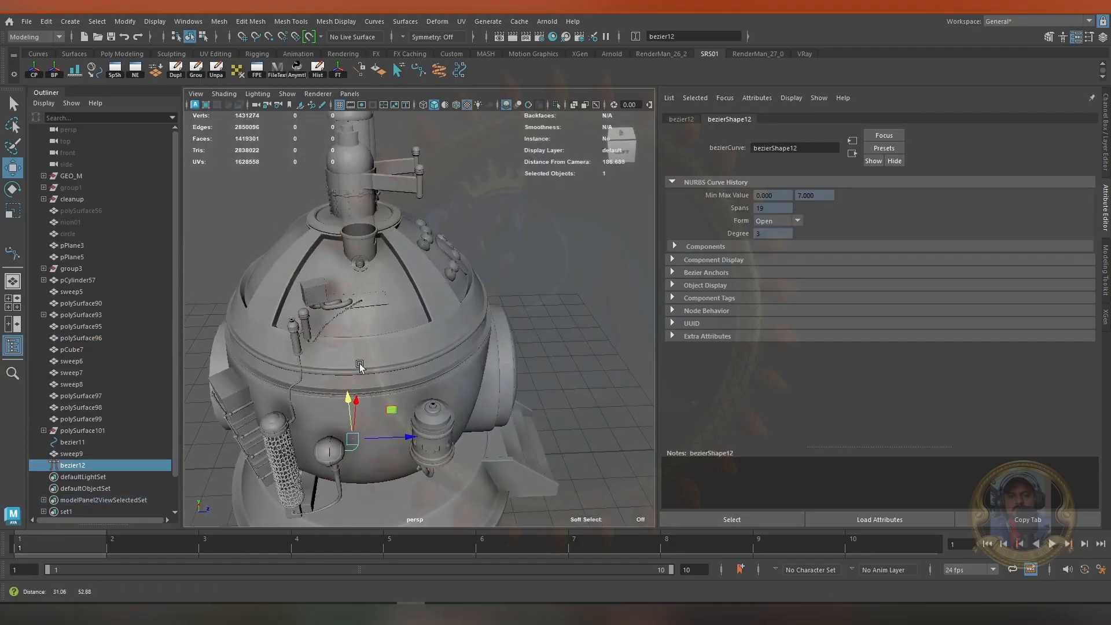
pyautogui.keyDown('alt'); pyautogui.moveTo(378, 283); pyautogui.dragTo(407, 335, button='middle'); pyautogui.keyUp('alt')
pyautogui.keyDown('alt'); pyautogui.moveTo(407, 335); pyautogui.dragTo(462, 331, button='right'); pyautogui.keyUp('alt')
pyautogui.keyDown('alt'); pyautogui.moveTo(462, 331); pyautogui.dragTo(389, 315); pyautogui.keyUp('alt')
pyautogui.keyDown('alt'); pyautogui.moveTo(390, 315); pyautogui.dragTo(422, 324, button='middle'); pyautogui.keyUp('alt')
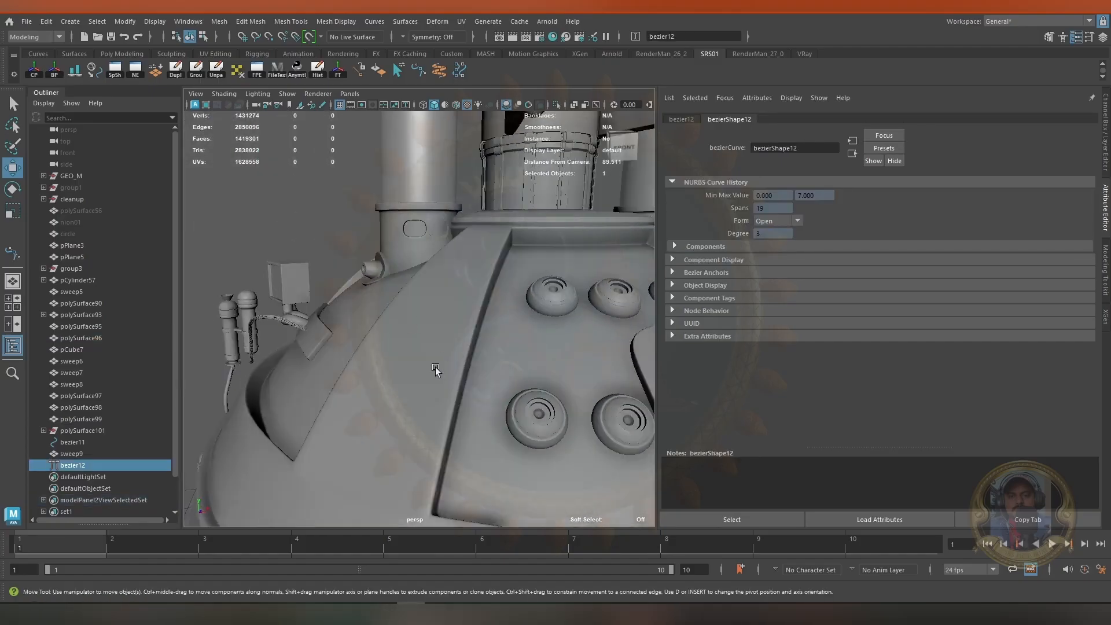
pyautogui.keyDown('alt'); pyautogui.moveTo(435, 368); pyautogui.dragTo(541, 397, button='right'); pyautogui.keyUp('alt')
pyautogui.keyDown('alt'); pyautogui.moveTo(541, 397); pyautogui.dragTo(364, 332); pyautogui.keyUp('alt')
pyautogui.keyDown('alt'); pyautogui.moveTo(484, 314); pyautogui.dragTo(424, 288); pyautogui.keyUp('alt')
pyautogui.keyDown('alt'); pyautogui.moveTo(424, 288); pyautogui.dragTo(359, 174, button='middle'); pyautogui.keyUp('alt')
pyautogui.keyDown('alt'); pyautogui.moveTo(359, 173); pyautogui.dragTo(411, 296); pyautogui.keyUp('alt')
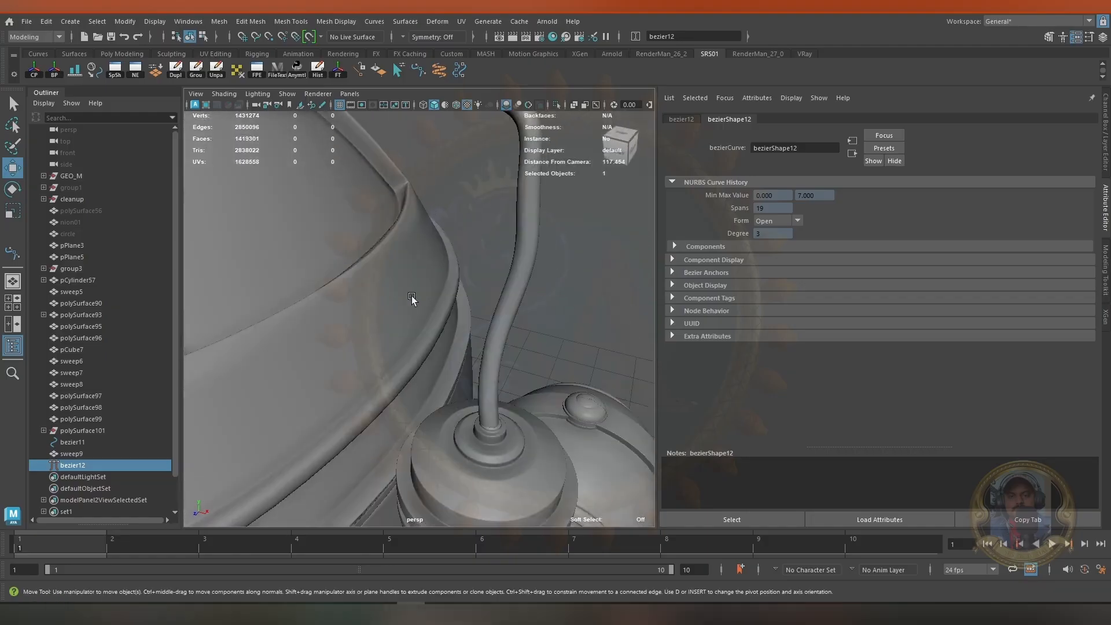
pyautogui.keyDown('alt'); pyautogui.moveTo(411, 296); pyautogui.dragTo(324, 184, button='middle'); pyautogui.keyUp('alt')
pyautogui.keyDown('alt'); pyautogui.moveTo(324, 183); pyautogui.dragTo(249, 249, button='right'); pyautogui.keyUp('alt')
pyautogui.click(369, 335)
pyautogui.keyDown('alt'); pyautogui.moveTo(249, 249); pyautogui.dragTo(387, 255); pyautogui.keyUp('alt')
pyautogui.keyDown('alt'); pyautogui.moveTo(388, 255); pyautogui.dragTo(481, 315, button='right'); pyautogui.keyUp('alt')
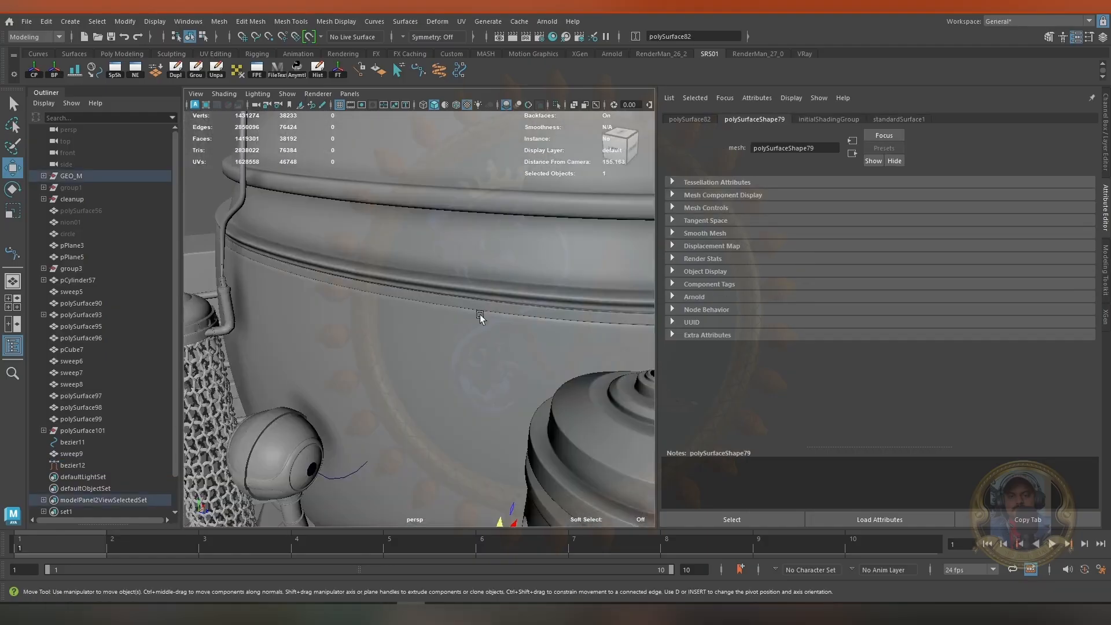
# Duplicate the stepped collar faces at the top of the lantern-shaped tank beside the ball as a separate mesh
pyautogui.keyDown('alt'); pyautogui.moveTo(482, 315); pyautogui.dragTo(371, 255, button='middle'); pyautogui.keyUp('alt')
pyautogui.keyDown('alt'); pyautogui.moveTo(371, 255); pyautogui.dragTo(402, 288, button='right'); pyautogui.keyUp('alt')
pyautogui.keyDown('alt'); pyautogui.moveTo(402, 288); pyautogui.dragTo(475, 343, button='middle'); pyautogui.keyUp('alt')
pyautogui.click(474, 342)
pyautogui.press('1')
pyautogui.moveTo(461, 325); pyautogui.dragTo(461, 370, button='right')
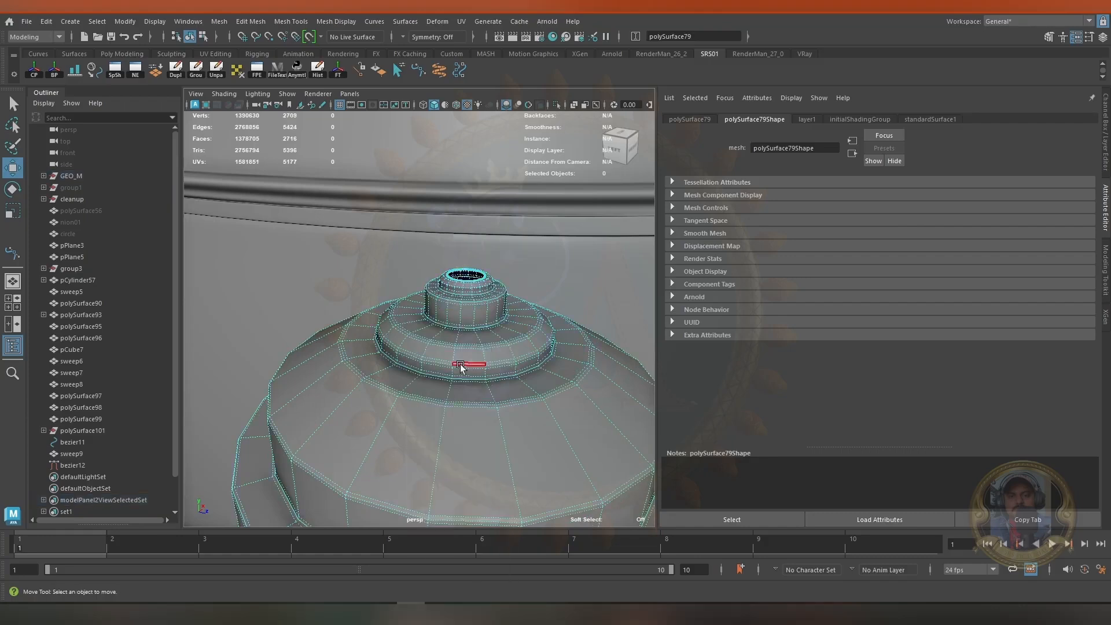
pyautogui.click(467, 317)
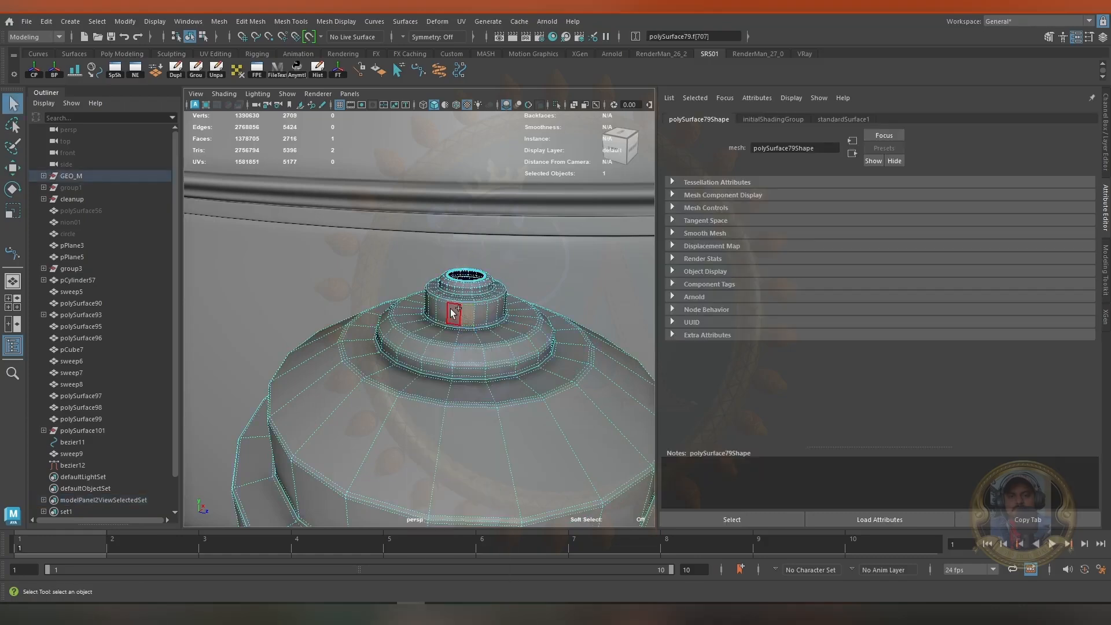
pyautogui.hotkey('shift', '.')
pyautogui.hotkey('shift', '.')
pyautogui.hotkey('shift', '.')
pyautogui.hotkey('shift', '.')
pyautogui.hotkey('shift', '.')
pyautogui.hotkey('shift', '.')
pyautogui.hotkey('shift', '.')
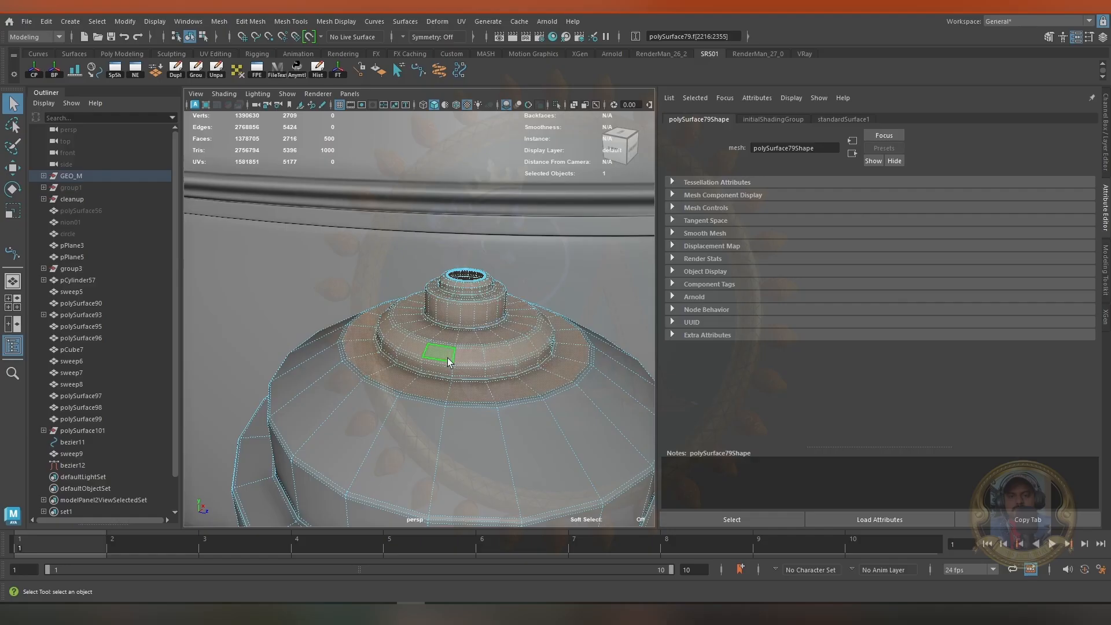
pyautogui.keyDown('shift'); pyautogui.moveTo(448, 360); pyautogui.dragTo(449, 520, button='right'); pyautogui.keyUp('shift')
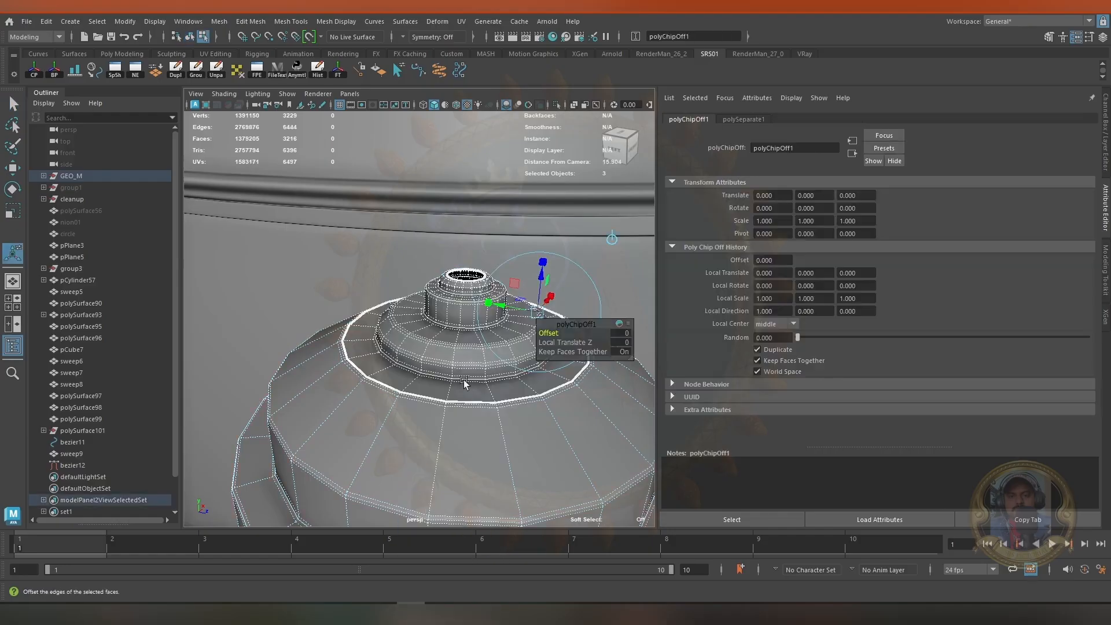
pyautogui.press('q')
pyautogui.moveTo(499, 271); pyautogui.dragTo(613, 243, button='right')
pyautogui.click(485, 372)
# Move the duplicated collar to the ball fixture and rotate it 90 degrees so its axis lies horizontal
pyautogui.click(84, 487)
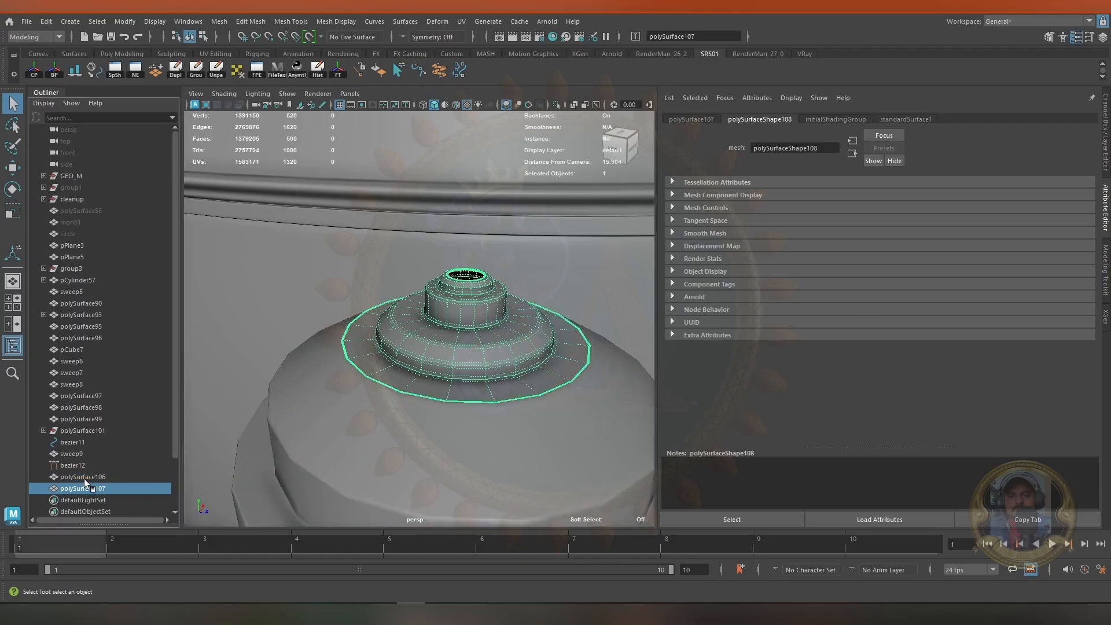
pyautogui.keyDown('alt'); pyautogui.moveTo(578, 372); pyautogui.dragTo(474, 326, button='right'); pyautogui.keyUp('alt')
pyautogui.keyDown('alt'); pyautogui.moveTo(473, 325); pyautogui.dragTo(499, 310); pyautogui.keyUp('alt')
pyautogui.press('w')
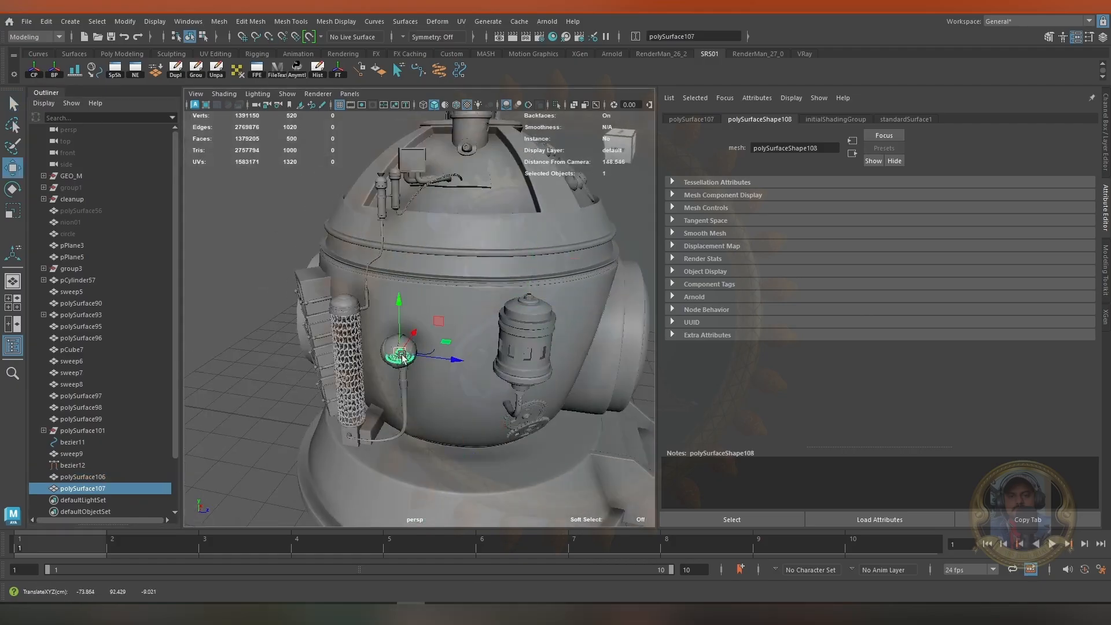
pyautogui.press('f')
pyautogui.moveTo(453, 326)
pyautogui.keyDown('alt'); pyautogui.mouseDown(button='right')
pyautogui.moveTo(390, 259)
pyautogui.moveTo(470, 337)
pyautogui.mouseUp(button='right'); pyautogui.keyUp('alt')
pyautogui.press('e')
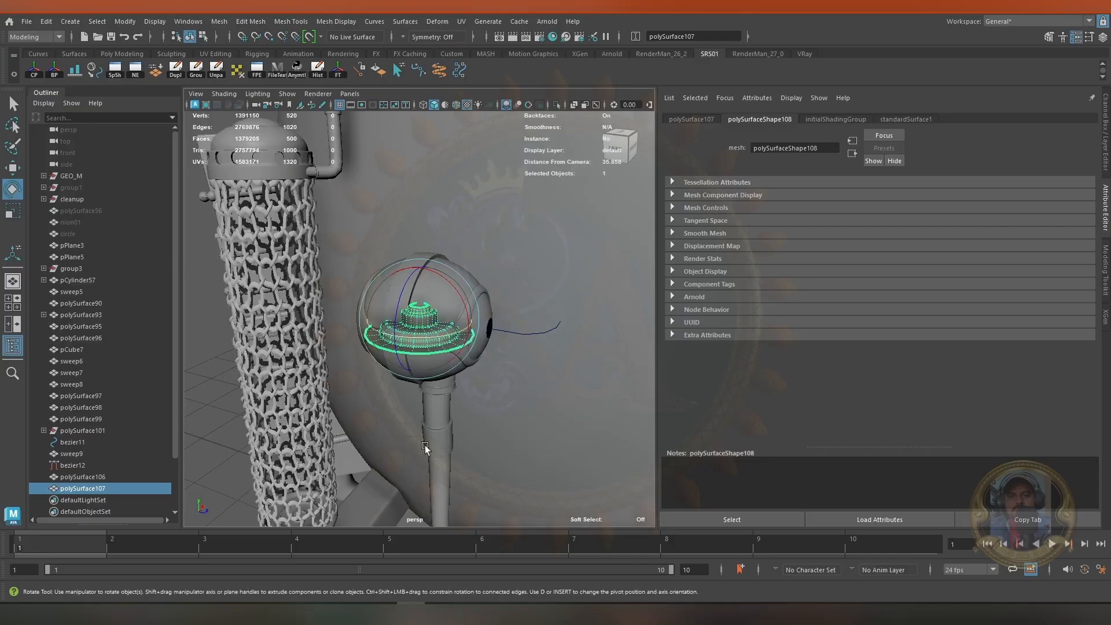
pyautogui.moveTo(400, 308); pyautogui.dragTo(370, 381)
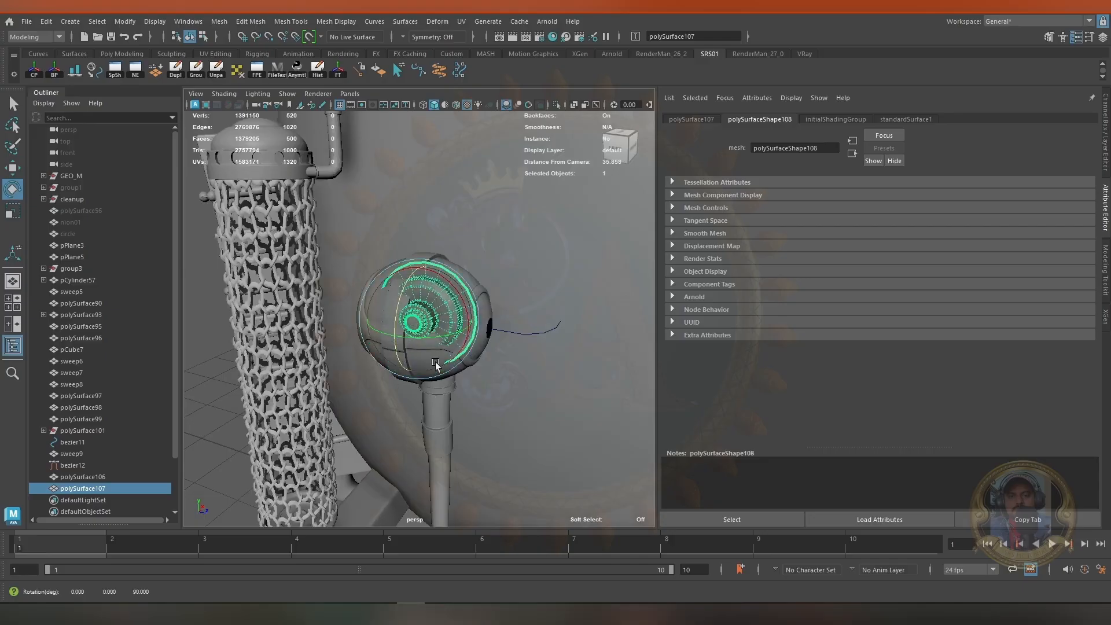
# Position the duplicated collar at the curve's outer end, facing the ball's opening from the machine's wall
pyautogui.press('w')
pyautogui.moveTo(476, 330); pyautogui.dragTo(562, 345)
pyautogui.moveTo(563, 346)
pyautogui.keyDown('alt'); pyautogui.mouseDown()
pyautogui.moveTo(516, 360)
pyautogui.moveTo(548, 329)
pyautogui.moveTo(573, 362)
pyautogui.mouseUp(); pyautogui.keyUp('alt')
pyautogui.keyDown('alt'); pyautogui.moveTo(573, 361); pyautogui.dragTo(586, 476, button='right'); pyautogui.keyUp('alt')
pyautogui.moveTo(557, 284); pyautogui.dragTo(556, 331)
pyautogui.keyDown('alt'); pyautogui.moveTo(515, 350); pyautogui.dragTo(408, 400); pyautogui.keyUp('alt')
pyautogui.keyDown('alt'); pyautogui.moveTo(409, 400); pyautogui.dragTo(461, 439, button='right'); pyautogui.keyUp('alt')
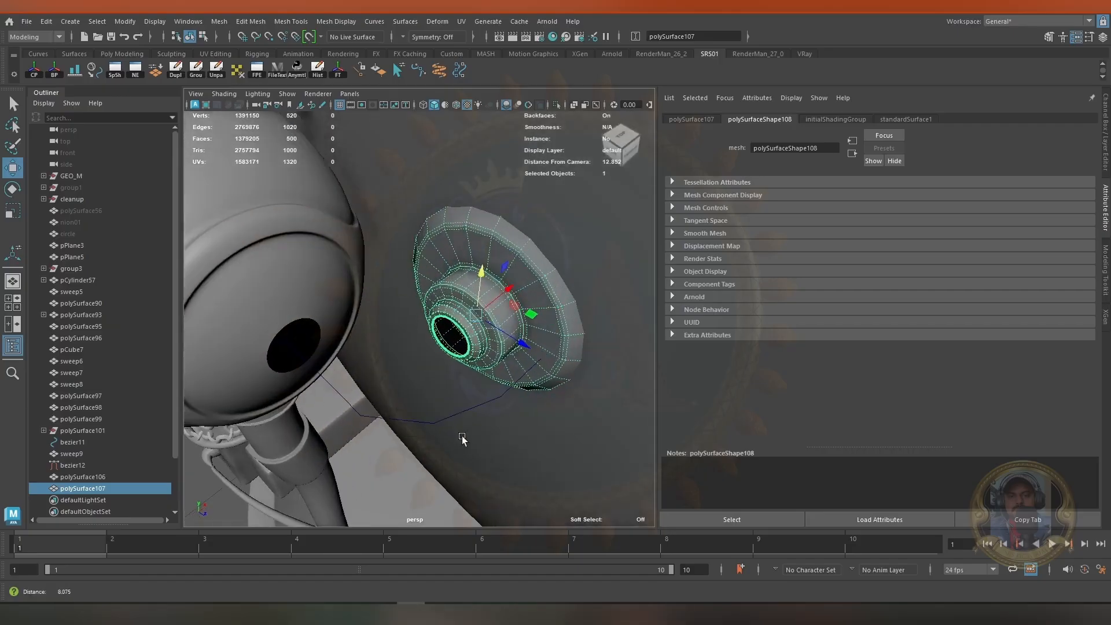
pyautogui.moveTo(525, 345); pyautogui.dragTo(596, 391)
pyautogui.keyDown('alt'); pyautogui.moveTo(579, 393); pyautogui.dragTo(481, 198); pyautogui.keyUp('alt')
pyautogui.keyDown('alt'); pyautogui.moveTo(497, 388); pyautogui.dragTo(495, 352, button='middle'); pyautogui.keyUp('alt')
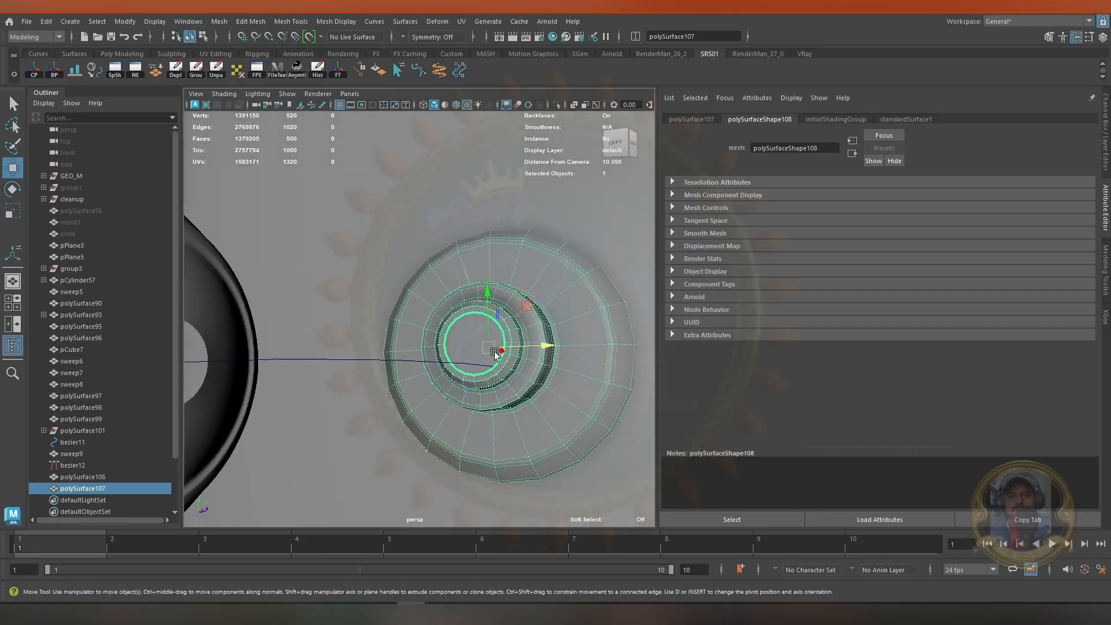
pyautogui.keyDown('alt'); pyautogui.moveTo(494, 353); pyautogui.dragTo(335, 426); pyautogui.keyUp('alt')
# Tilt the collar to follow the wall's curvature and shift it into line with the curve's end
pyautogui.press('e')
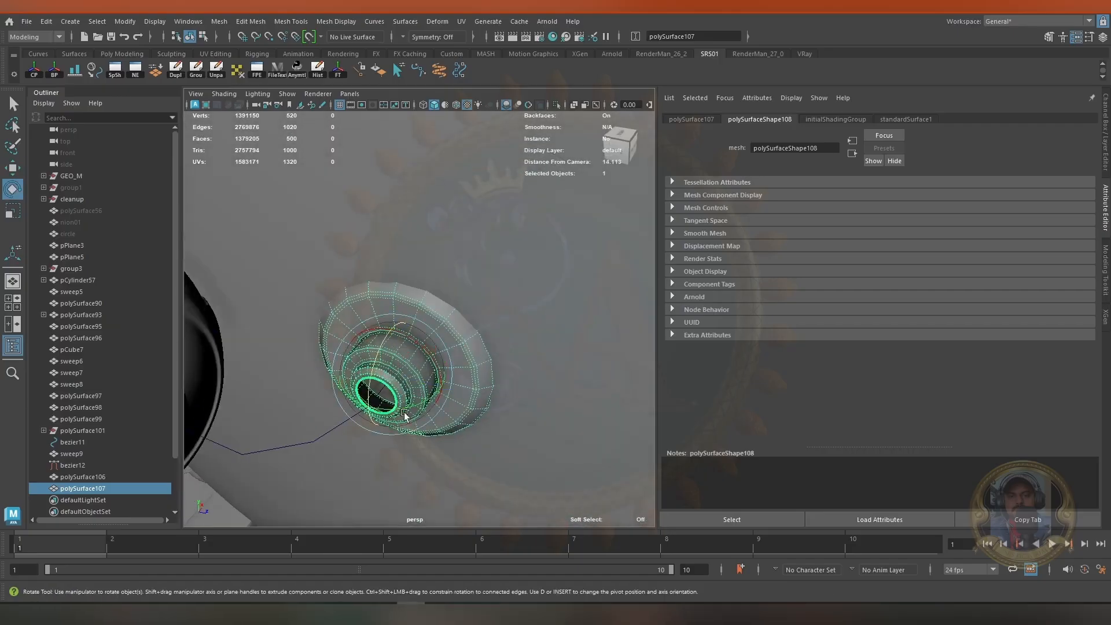
pyautogui.moveTo(404, 413); pyautogui.dragTo(421, 406)
pyautogui.press('w')
pyautogui.moveTo(409, 346); pyautogui.dragTo(395, 363)
# Extrude the collar's outer border edge loop and move the new edges back toward the machine's wall
pyautogui.doubleClick(415, 249)
pyautogui.moveTo(428, 277); pyautogui.dragTo(402, 289, button='right')
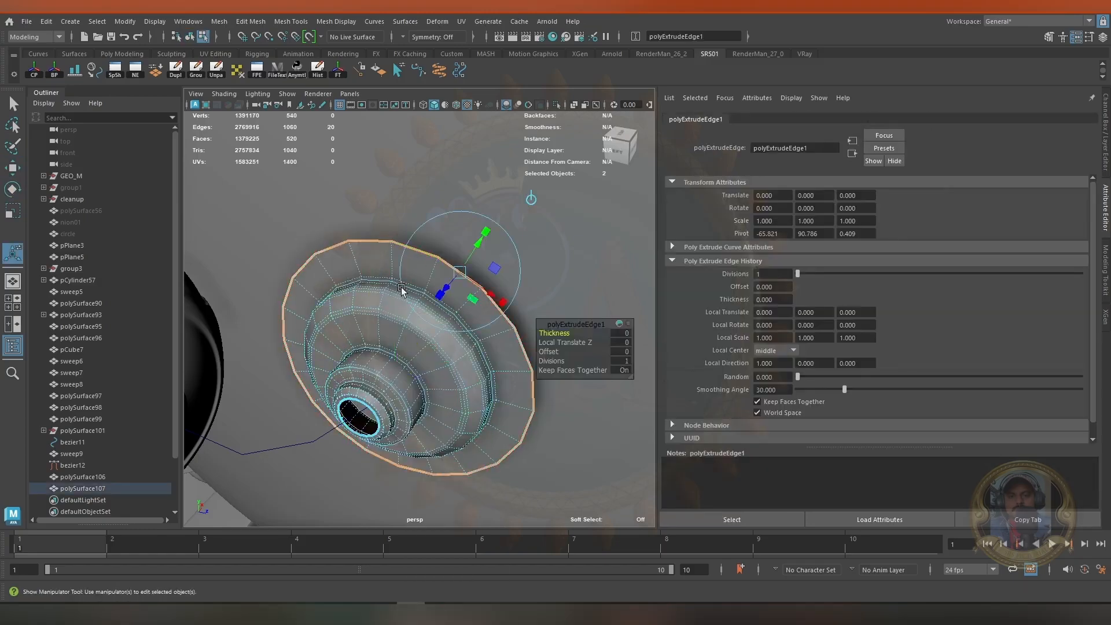
pyautogui.press('w')
pyautogui.moveTo(415, 344); pyautogui.dragTo(469, 325)
# Bevel the edge loop around the collar's outer rim with a fraction of 0.32
pyautogui.doubleClick(423, 252)
pyautogui.keyDown('shift'); pyautogui.moveTo(404, 254); pyautogui.dragTo(455, 260, button='right'); pyautogui.keyUp('shift')
pyautogui.moveTo(563, 331); pyautogui.dragTo(568, 337)
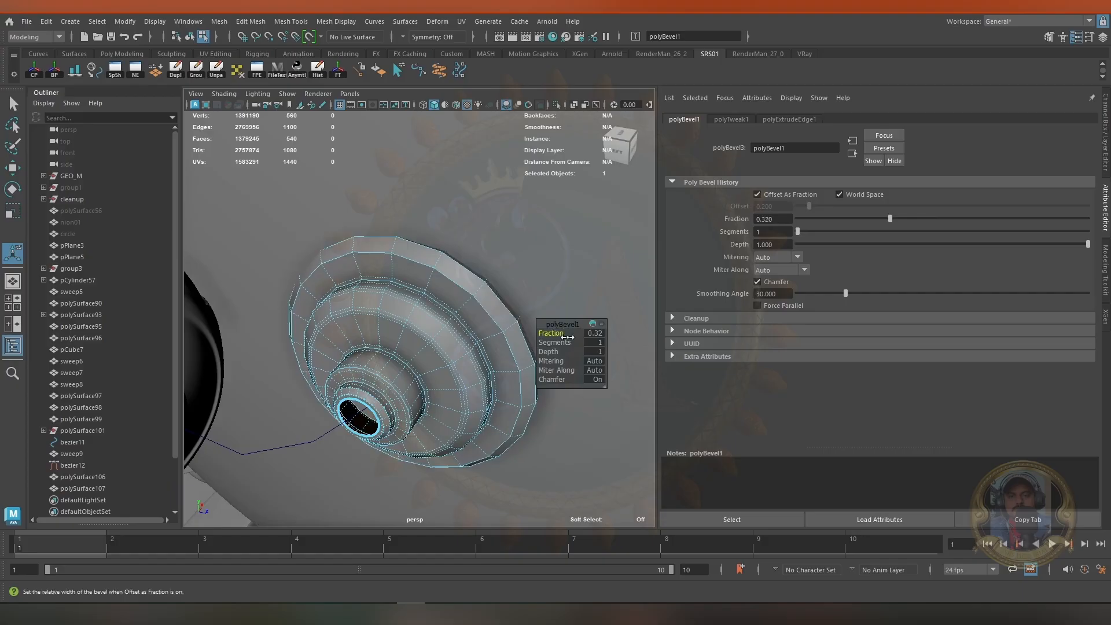
# Add supporting edges along the edge loops of the collar's outer rim
pyautogui.press('q')
pyautogui.moveTo(460, 282); pyautogui.dragTo(460, 315, button='right')
pyautogui.click(457, 271)
pyautogui.keyDown('shift'); pyautogui.doubleClick(425, 248); pyautogui.keyUp('shift')
pyautogui.keyDown('ctrl'); pyautogui.moveTo(415, 261); pyautogui.dragTo(490, 255, button='right'); pyautogui.keyUp('ctrl')
pyautogui.press('Return')
# Display the collar with smooth mesh preview, delete its construction history and clear the selection
pyautogui.press('q')
pyautogui.press('3')
pyautogui.hotkey('alt', 'shift', 'd')
pyautogui.scroll(-5, 412, 310)
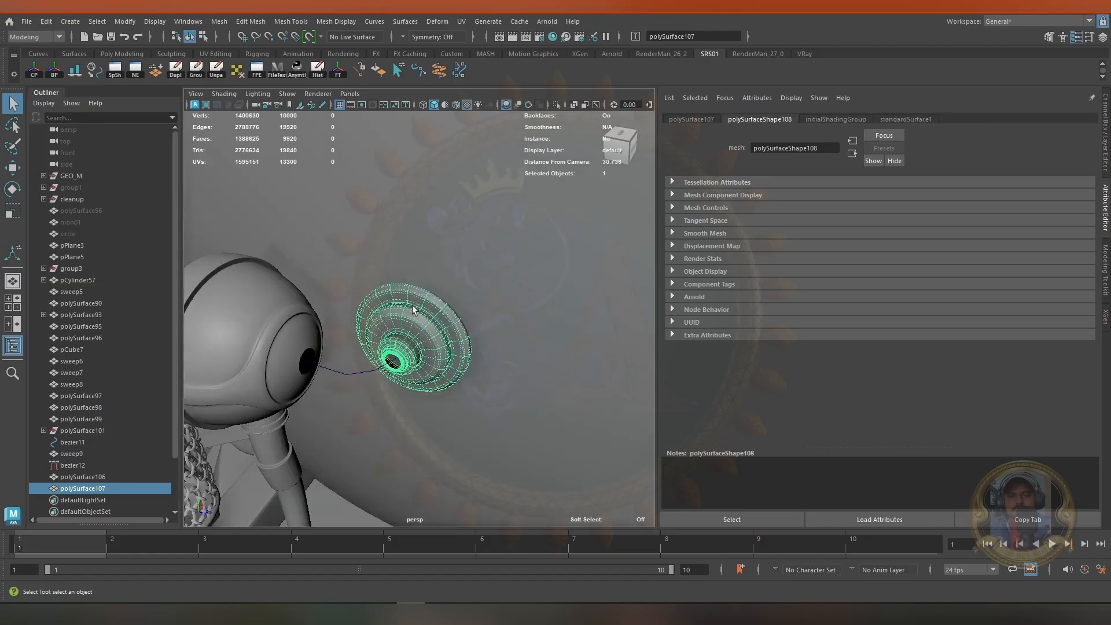
pyautogui.scroll(-6, 412, 310)
pyautogui.keyDown('alt'); pyautogui.moveTo(413, 310); pyautogui.dragTo(496, 330); pyautogui.keyUp('alt')
pyautogui.click(338, 251)
pyautogui.scroll(6, 337, 250)
pyautogui.keyDown('alt'); pyautogui.moveTo(496, 330); pyautogui.dragTo(567, 298, button='middle'); pyautogui.keyUp('alt')
pyautogui.scroll(5, 481, 369)
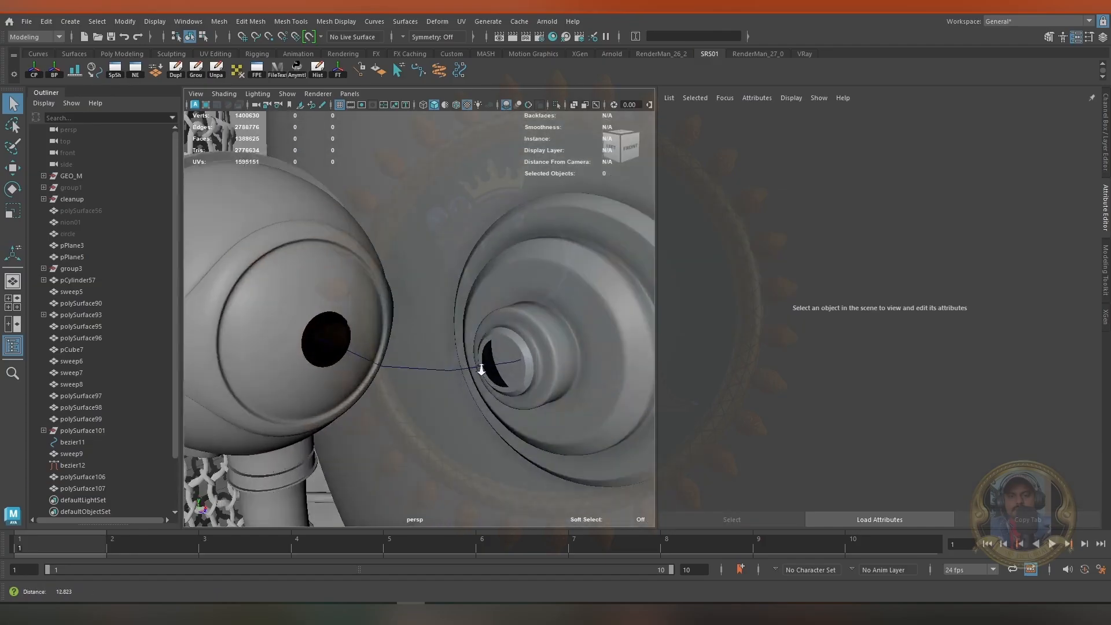
# Rebuild the curve between the ball and the collar uniformly with 12 spans and cubic degree
pyautogui.click(454, 370)
pyautogui.moveTo(454, 370); pyautogui.dragTo(467, 400, button='right')
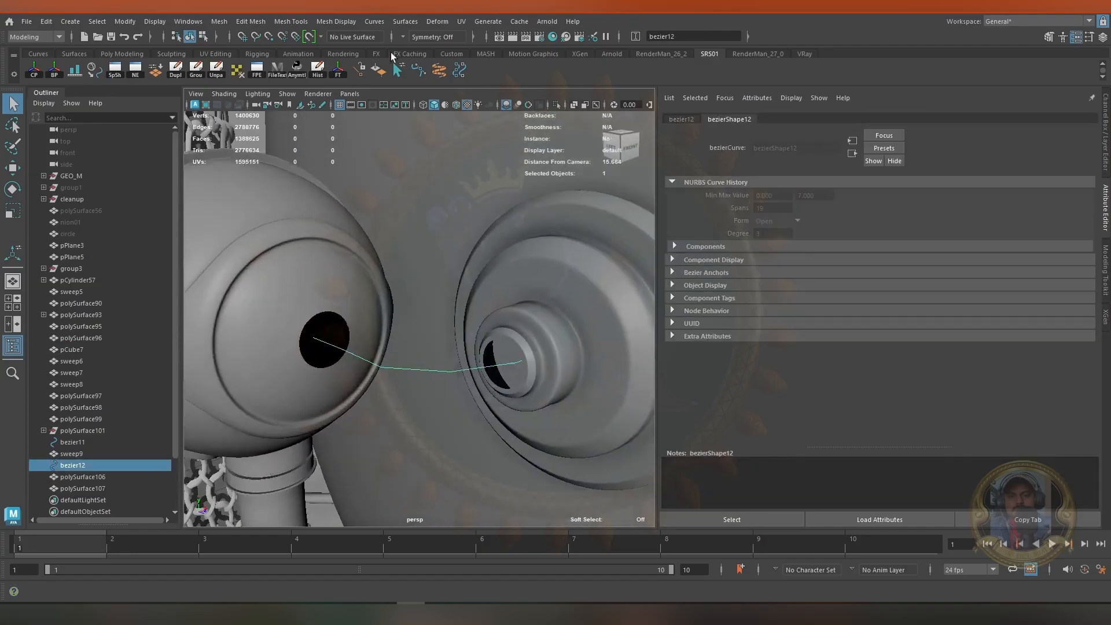
pyautogui.click(460, 70)
pyautogui.click(754, 386)
pyautogui.keyDown('alt'); pyautogui.moveTo(433, 331); pyautogui.dragTo(452, 346); pyautogui.keyUp('alt')
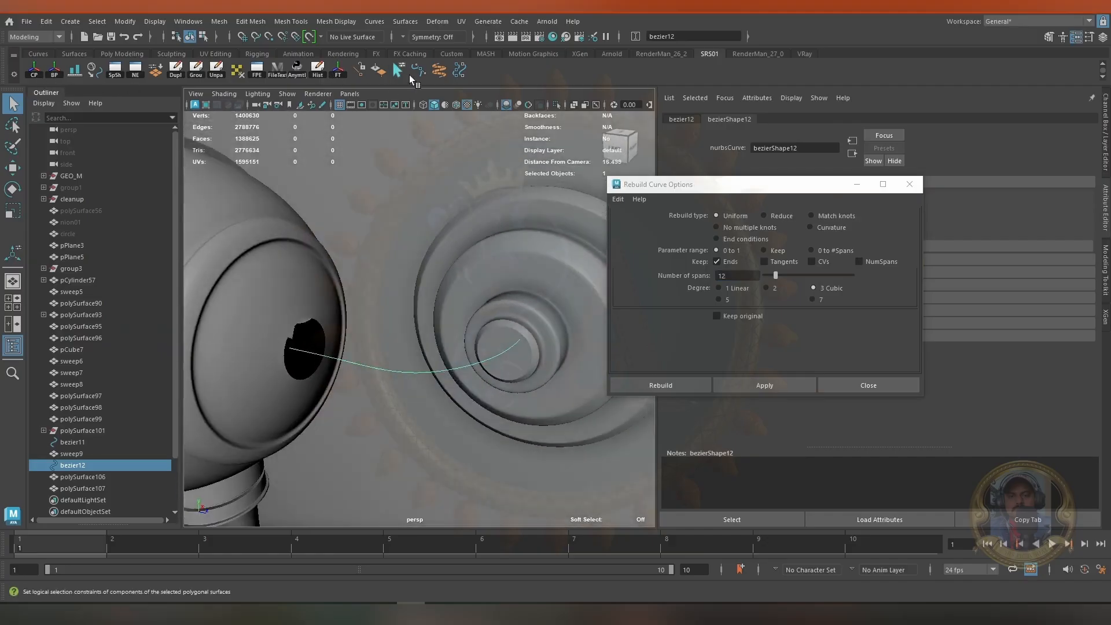
# Create a sweep mesh along the rebuilt curve with EP to EP interpolation and a profile scale of 0.741
pyautogui.click(410, 76)
pyautogui.click(910, 185)
pyautogui.keyDown('alt'); pyautogui.moveTo(532, 348); pyautogui.dragTo(556, 362); pyautogui.keyUp('alt')
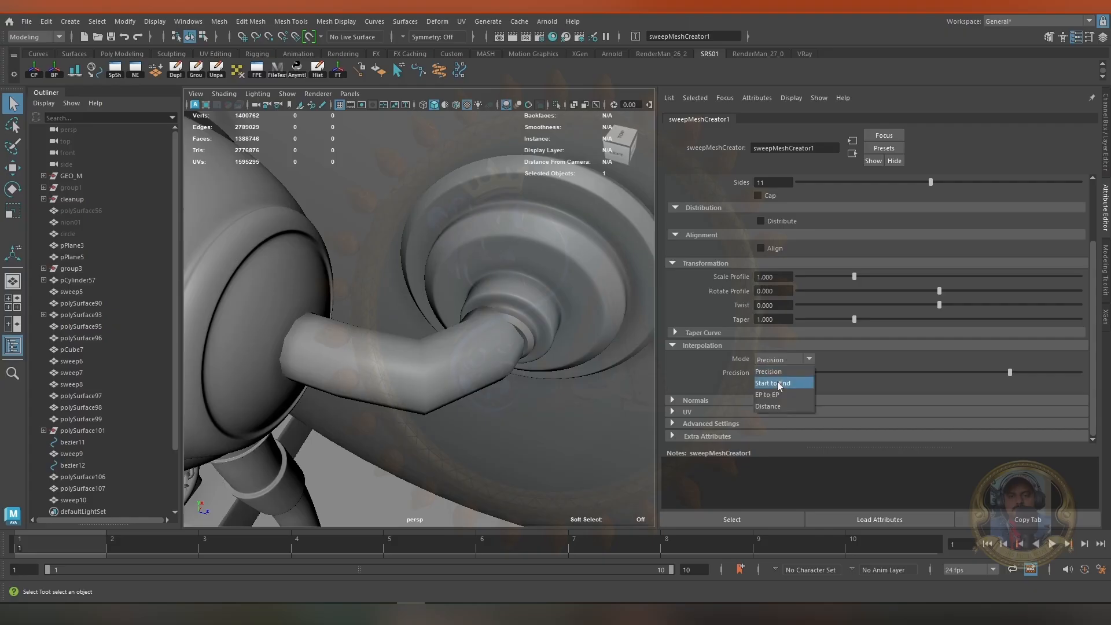
pyautogui.click(767, 394)
pyautogui.keyDown('alt'); pyautogui.moveTo(494, 356); pyautogui.dragTo(599, 286); pyautogui.keyUp('alt')
pyautogui.moveTo(860, 277); pyautogui.dragTo(839, 277)
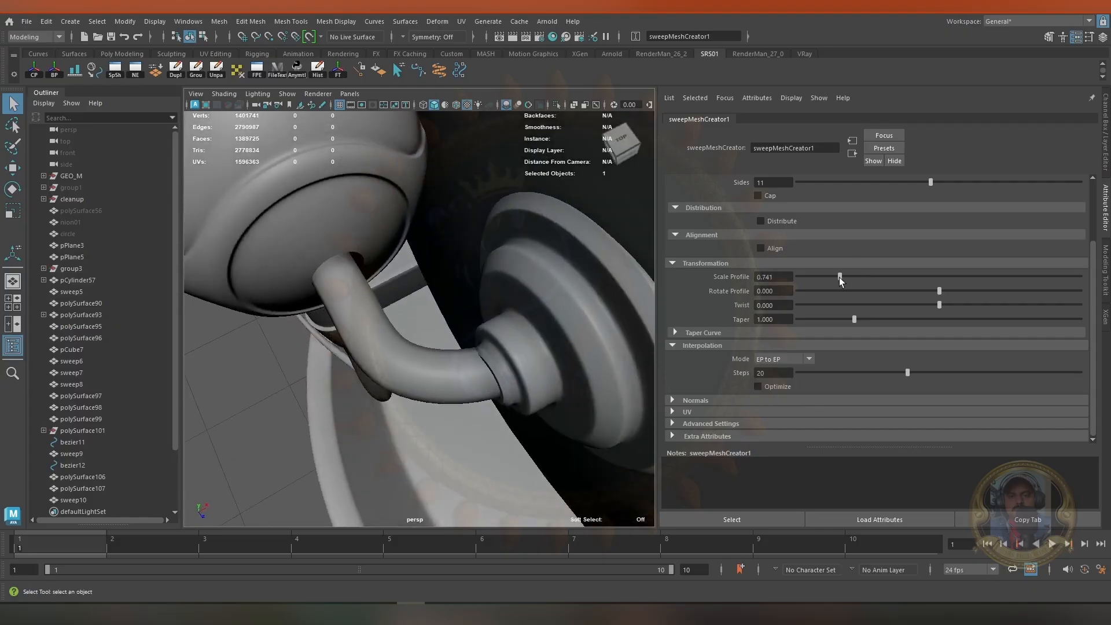
# Adjust the curve's control vertices in wireframe display so the swept tube seats in the collar and the ball's opening
pyautogui.keyDown('alt'); pyautogui.moveTo(451, 359); pyautogui.dragTo(436, 189); pyautogui.keyUp('alt')
pyautogui.press('4')
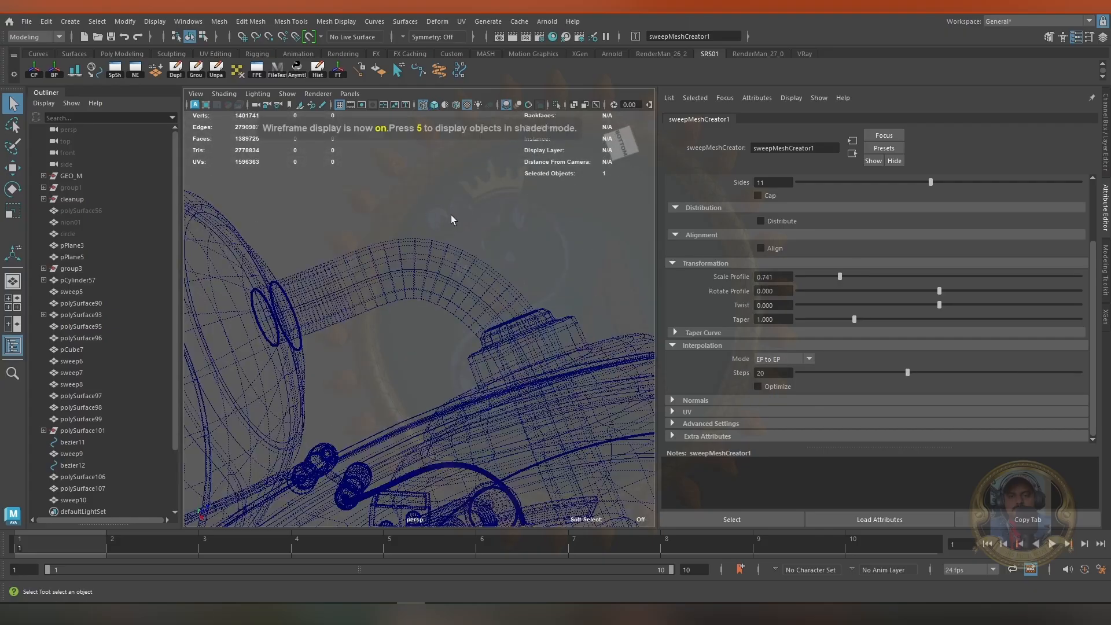
pyautogui.click(408, 247)
pyautogui.click(408, 246)
pyautogui.keyDown('alt'); pyautogui.moveTo(461, 349); pyautogui.dragTo(411, 166); pyautogui.keyUp('alt')
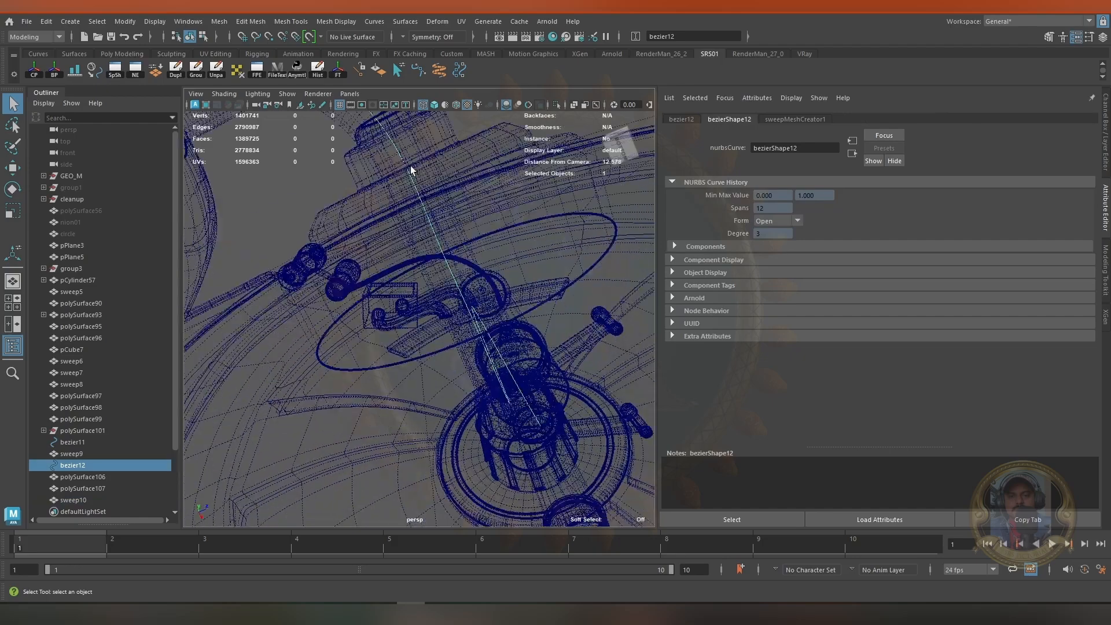
pyautogui.keyDown('alt'); pyautogui.moveTo(396, 235); pyautogui.dragTo(461, 179); pyautogui.keyUp('alt')
pyautogui.moveTo(461, 178); pyautogui.dragTo(378, 186, button='right')
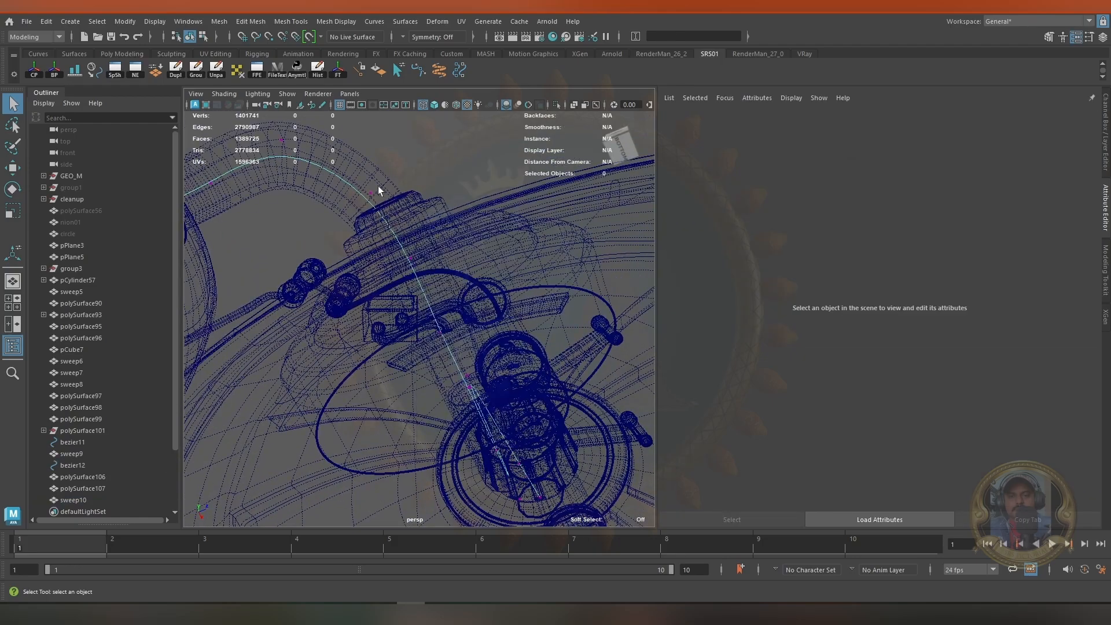
pyautogui.click(371, 193)
pyautogui.moveTo(424, 171); pyautogui.dragTo(394, 349)
pyautogui.moveTo(456, 468)
pyautogui.mouseDown()
pyautogui.moveTo(359, 358)
pyautogui.moveTo(301, 348)
pyautogui.moveTo(305, 338)
pyautogui.mouseUp()
pyautogui.press('6')
pyautogui.keyDown('alt'); pyautogui.moveTo(305, 338); pyautogui.dragTo(415, 362, button='right'); pyautogui.keyUp('alt')
pyautogui.keyDown('alt'); pyautogui.moveTo(415, 361); pyautogui.dragTo(449, 387, button='middle'); pyautogui.keyUp('alt')
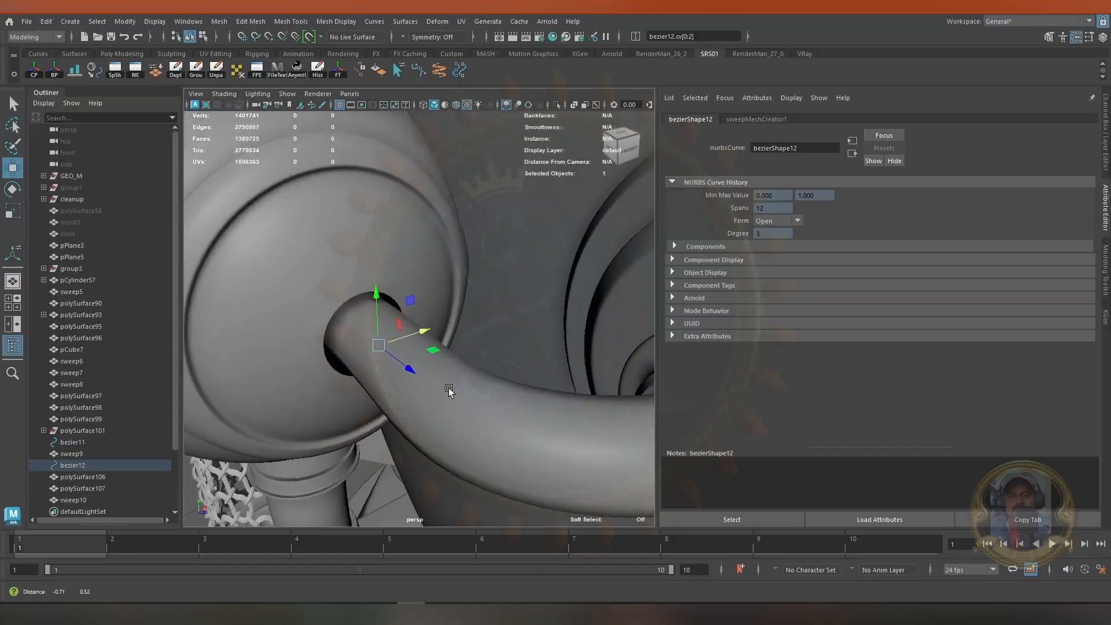
pyautogui.keyDown('alt'); pyautogui.moveTo(449, 388); pyautogui.dragTo(566, 377); pyautogui.keyUp('alt')
# Set the swept tube's Scale Profile to 0.916 and its Taper to 0
pyautogui.click(566, 377)
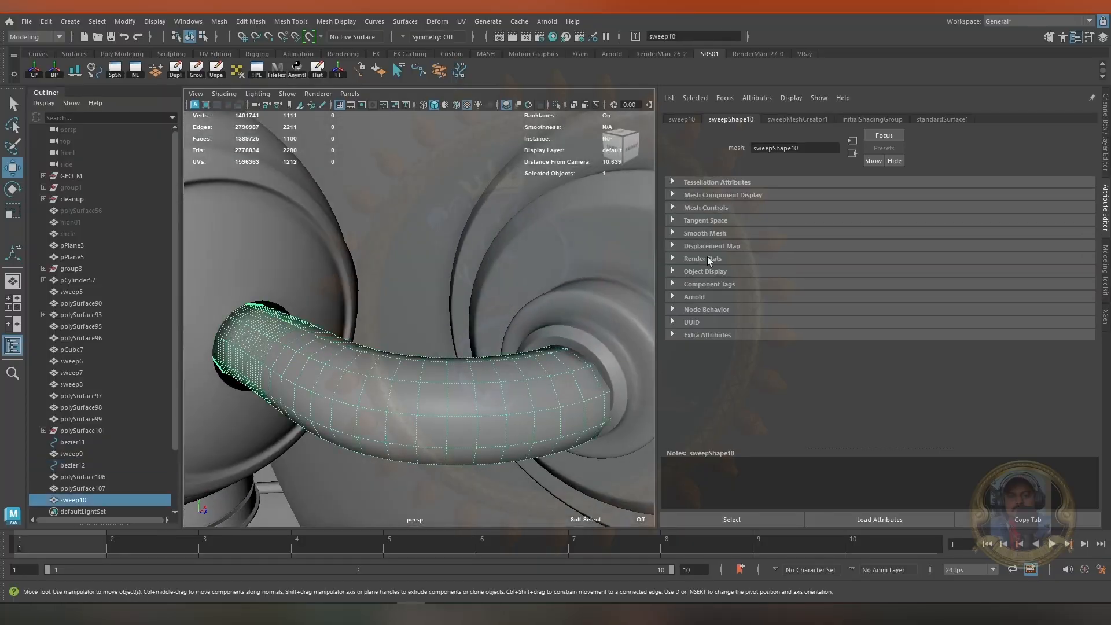
pyautogui.click(798, 119)
pyautogui.moveTo(841, 276); pyautogui.dragTo(849, 278)
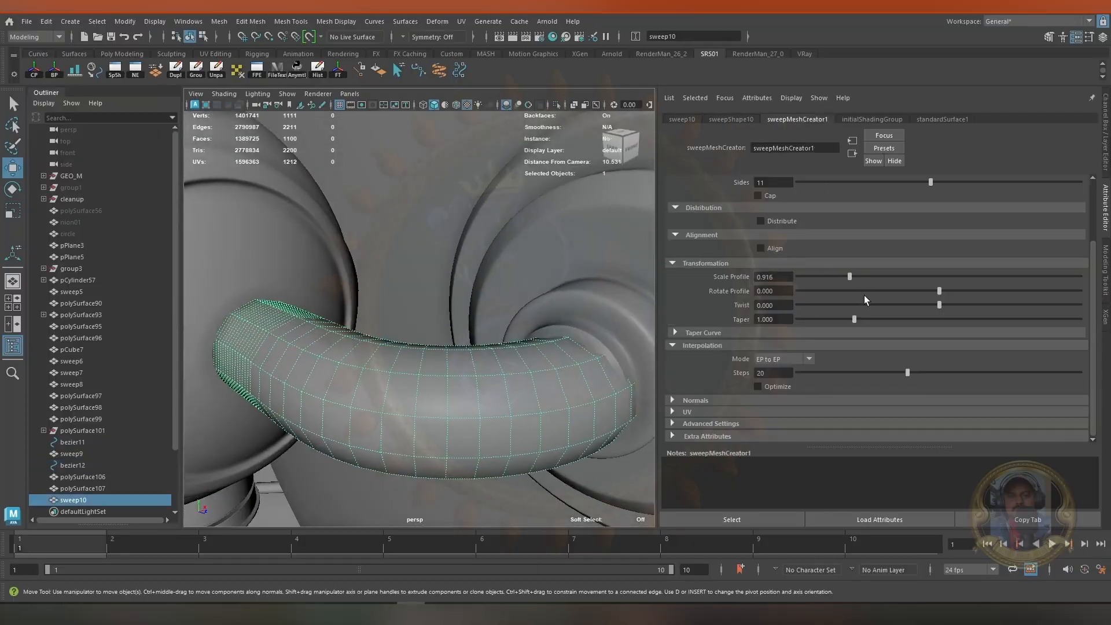
pyautogui.moveTo(854, 319); pyautogui.dragTo(784, 320)
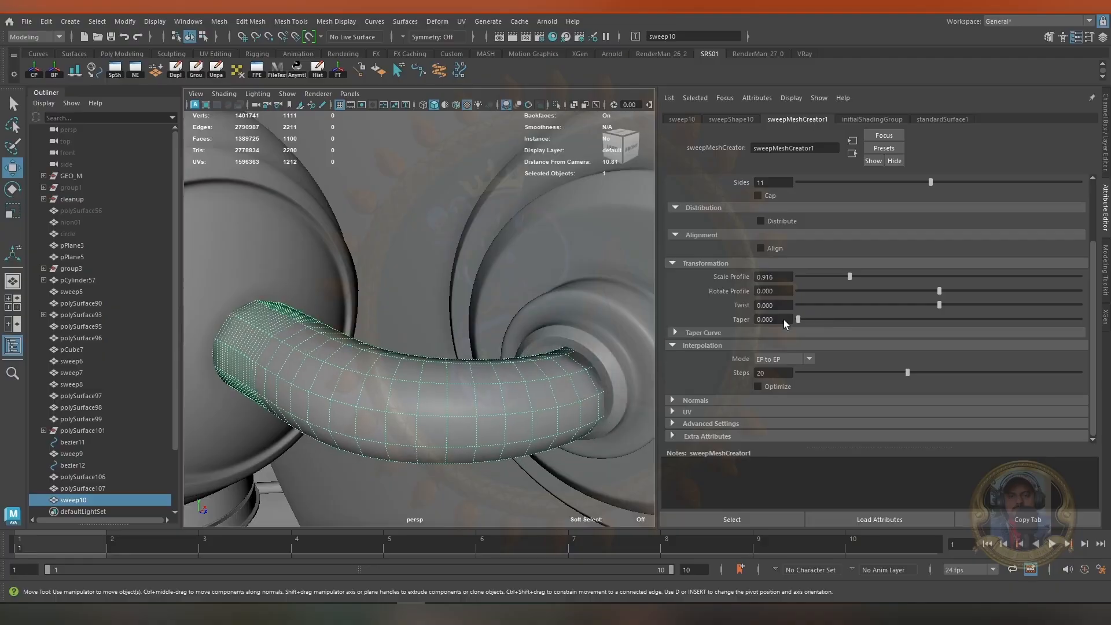
# Move the curve's control vertices at the collar end so the swept tube lines up with the collar's opening
pyautogui.moveTo(585, 324)
pyautogui.keyDown('alt'); pyautogui.mouseDown()
pyautogui.moveTo(563, 302)
pyautogui.moveTo(442, 315)
pyautogui.moveTo(484, 235)
pyautogui.moveTo(609, 363)
pyautogui.moveTo(563, 324)
pyautogui.moveTo(600, 314)
pyautogui.mouseUp(); pyautogui.keyUp('alt')
pyautogui.click(374, 171)
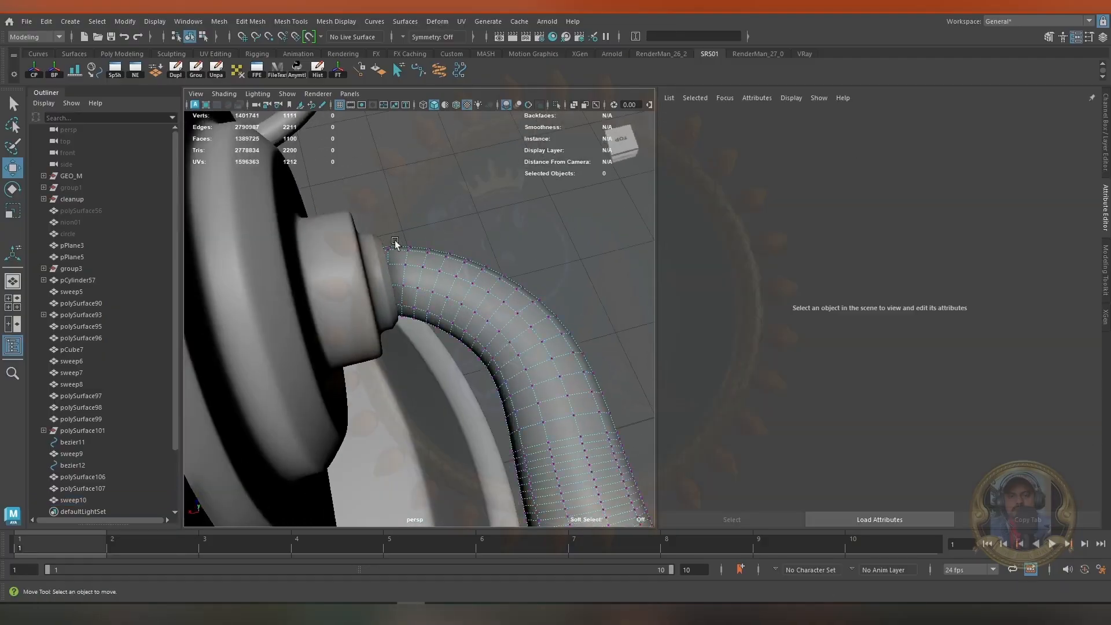
pyautogui.moveTo(461, 206); pyautogui.dragTo(501, 329)
pyautogui.keyDown('ctrl'); pyautogui.click(503, 337); pyautogui.keyUp('ctrl')
pyautogui.click(474, 202)
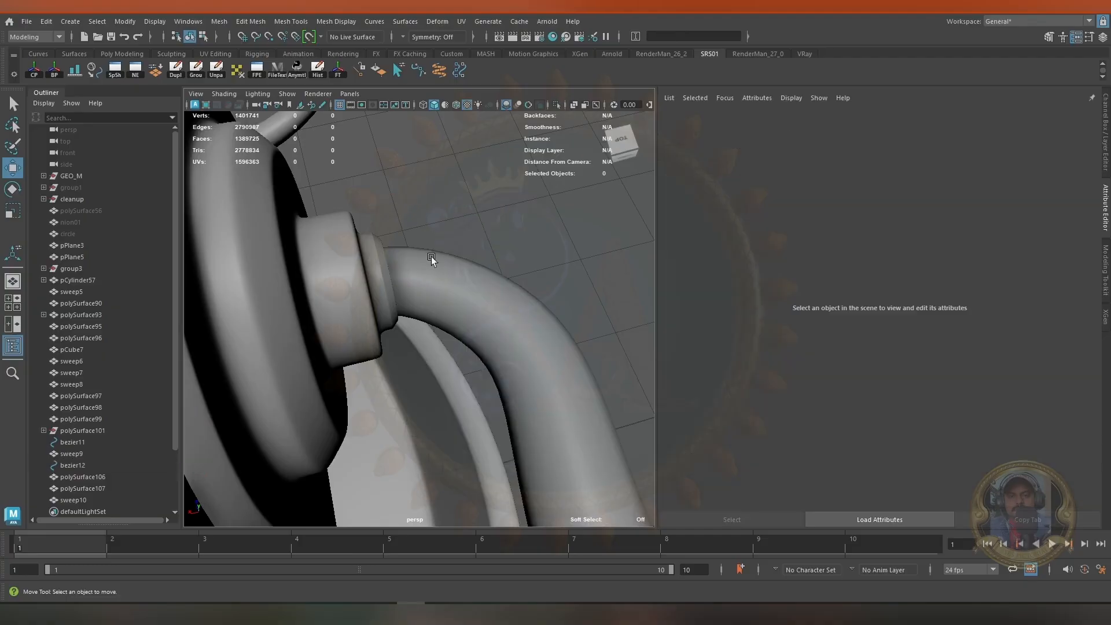
pyautogui.moveTo(332, 254); pyautogui.dragTo(423, 402)
pyautogui.keyDown('alt'); pyautogui.moveTo(423, 401); pyautogui.dragTo(363, 299); pyautogui.keyUp('alt')
pyautogui.moveTo(507, 320); pyautogui.dragTo(505, 301)
pyautogui.keyDown('alt'); pyautogui.moveTo(501, 304); pyautogui.dragTo(519, 360); pyautogui.keyUp('alt')
pyautogui.moveTo(543, 323); pyautogui.dragTo(538, 324)
pyautogui.scroll(-5, 385, 296)
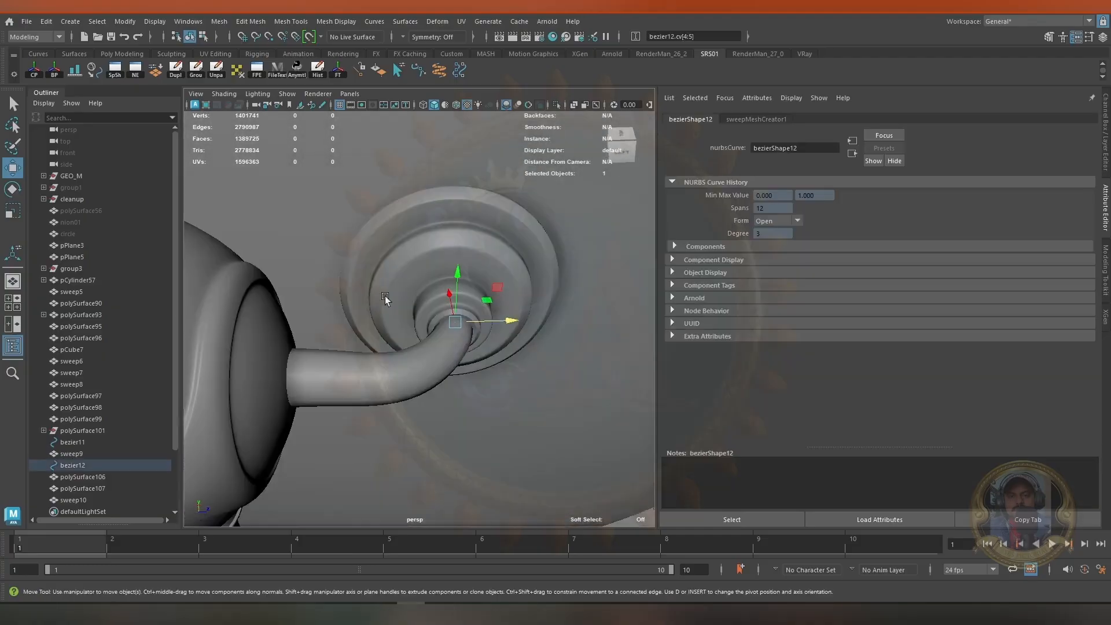
# Put bezier11 and bezier12 into the cleanup group and save the scene
pyautogui.keyDown('alt'); pyautogui.moveTo(384, 296); pyautogui.dragTo(297, 308); pyautogui.keyUp('alt')
pyautogui.moveTo(297, 308); pyautogui.dragTo(319, 297, button='right')
pyautogui.scroll(-5, 320, 297)
pyautogui.moveTo(335, 292); pyautogui.dragTo(457, 370)
pyautogui.scroll(-3, 399, 293)
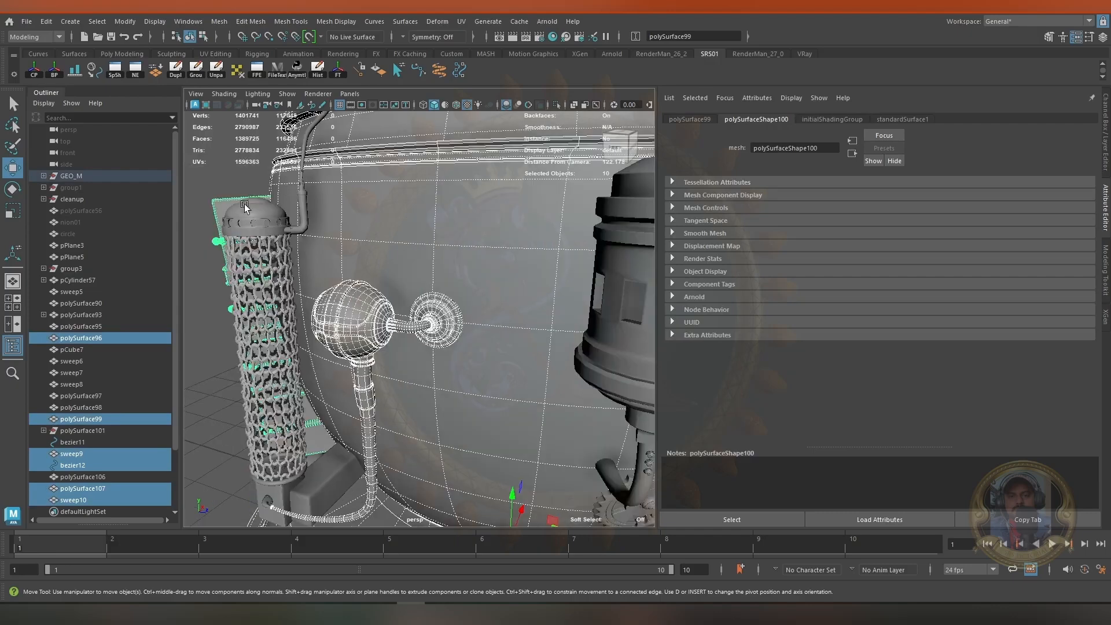
pyautogui.click(224, 209)
pyautogui.click(71, 442)
pyautogui.keyDown('ctrl'); pyautogui.click(71, 465); pyautogui.keyUp('ctrl')
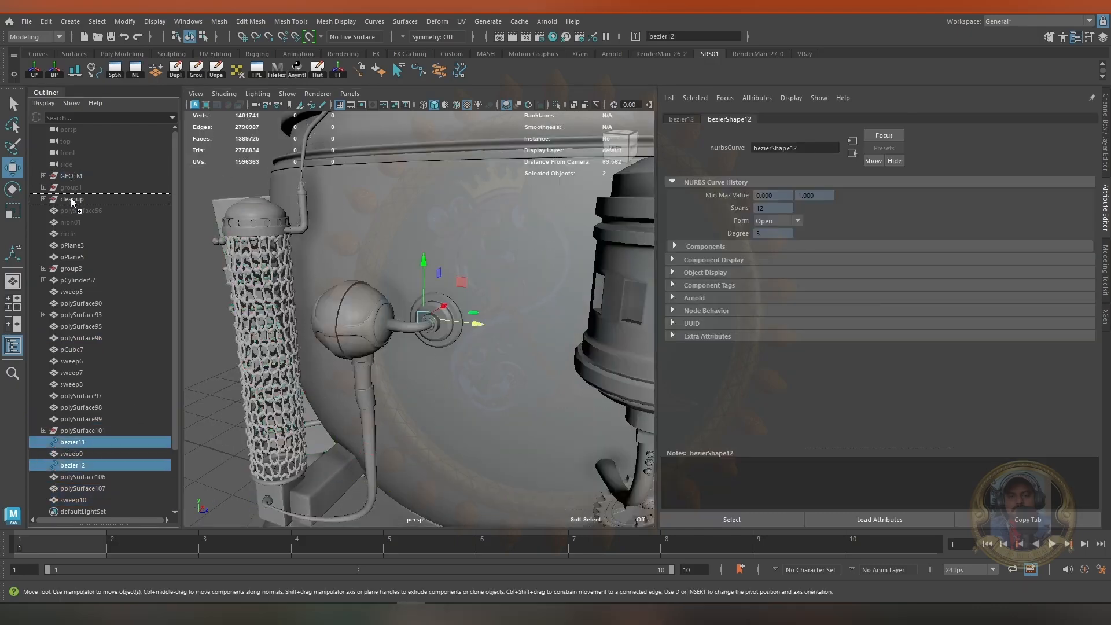
pyautogui.press('Delete')
pyautogui.keyDown('alt'); pyautogui.moveTo(324, 324); pyautogui.dragTo(351, 367); pyautogui.keyUp('alt')
pyautogui.press('q')
pyautogui.hotkey('ctrl', 's')
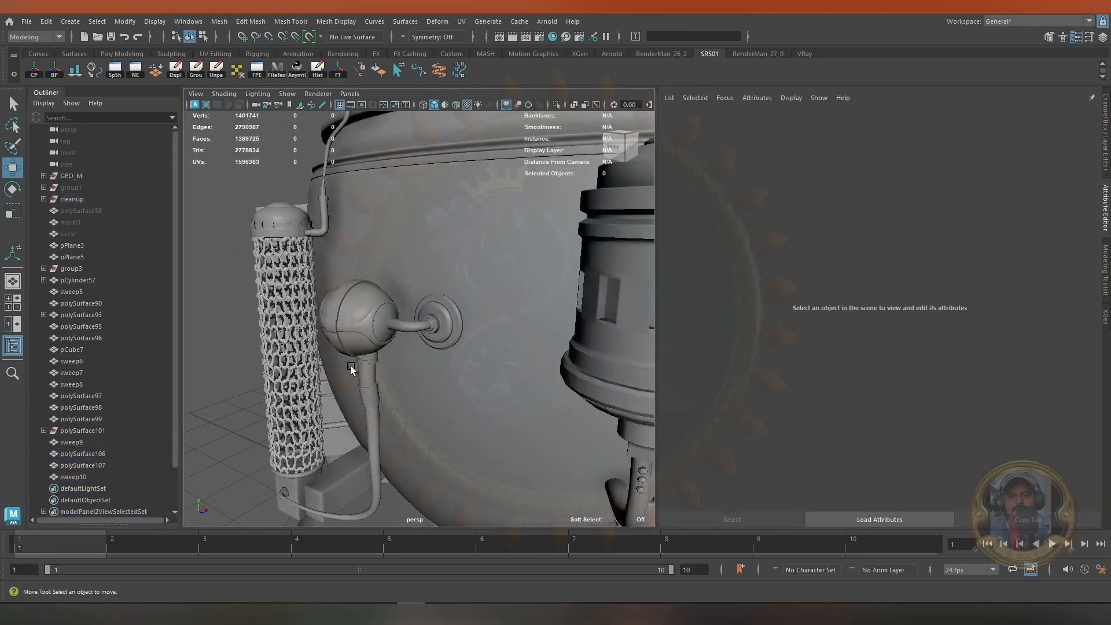
# Extrude the ring of faces around the ball's tube opening to form a raised rim
pyautogui.keyDown('alt'); pyautogui.moveTo(431, 347); pyautogui.dragTo(356, 343); pyautogui.keyUp('alt')
pyautogui.keyDown('alt'); pyautogui.moveTo(356, 343); pyautogui.dragTo(530, 404, button='right'); pyautogui.keyUp('alt')
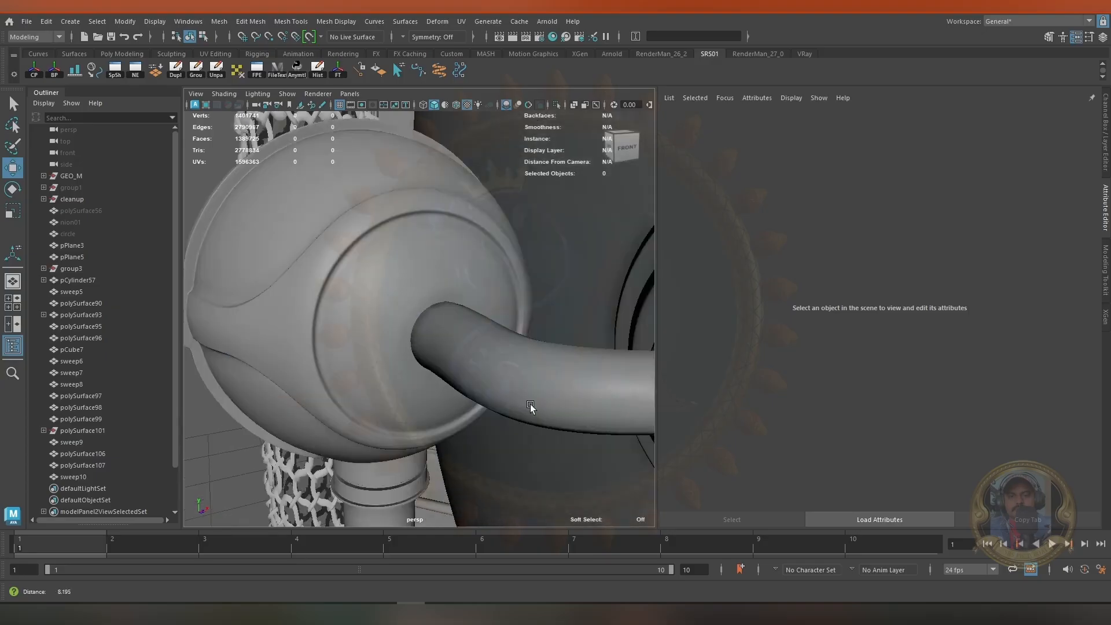
pyautogui.keyDown('alt'); pyautogui.moveTo(531, 404); pyautogui.dragTo(452, 399); pyautogui.keyUp('alt')
pyautogui.click(405, 290)
pyautogui.scroll(5, 410, 278)
pyautogui.moveTo(413, 266); pyautogui.dragTo(447, 301, button='right')
pyautogui.click(429, 276)
pyautogui.keyDown('shift'); pyautogui.doubleClick(443, 254); pyautogui.keyUp('shift')
pyautogui.keyDown('alt'); pyautogui.moveTo(447, 301); pyautogui.dragTo(472, 294); pyautogui.keyUp('alt')
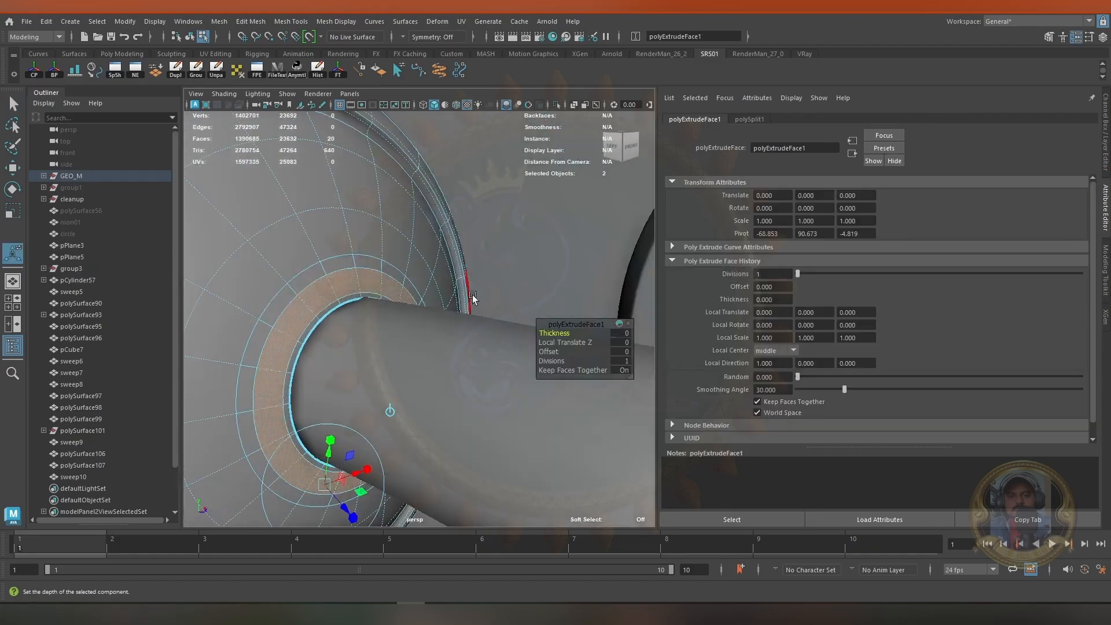
pyautogui.press('1')
pyautogui.moveTo(346, 505); pyautogui.dragTo(351, 508)
# Bevel the edges of the rim around the ball's opening with 2 segments
pyautogui.keyDown('ctrl'); pyautogui.moveTo(338, 484); pyautogui.dragTo(318, 384, button='right'); pyautogui.keyUp('ctrl')
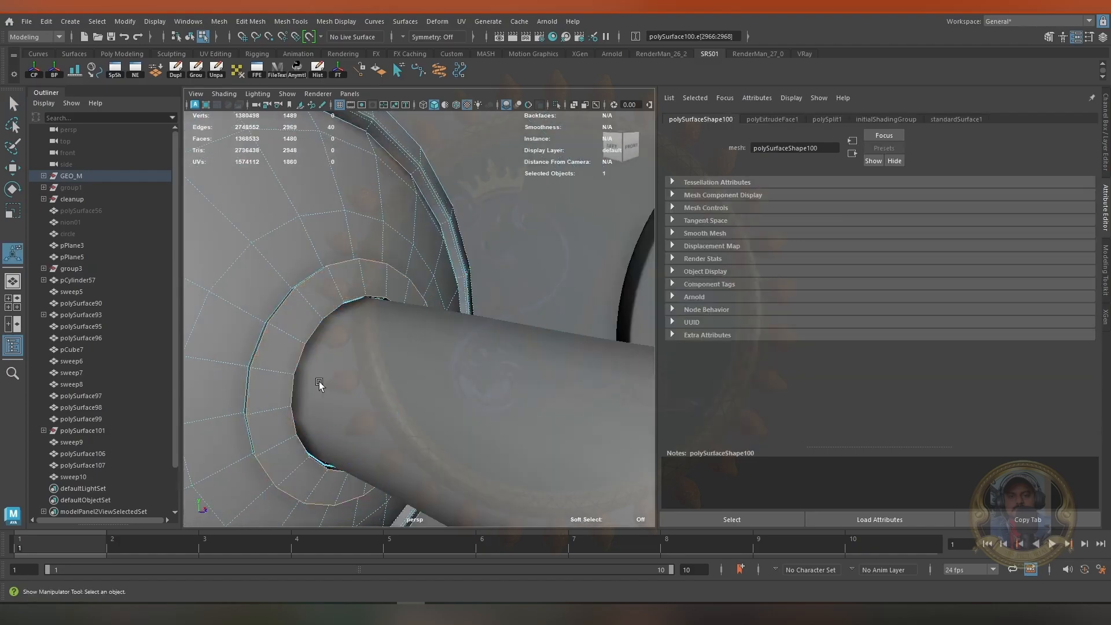
pyautogui.keyDown('shift'); pyautogui.moveTo(309, 303); pyautogui.dragTo(374, 304, button='right'); pyautogui.keyUp('shift')
pyautogui.write('2')
pyautogui.press('Return')
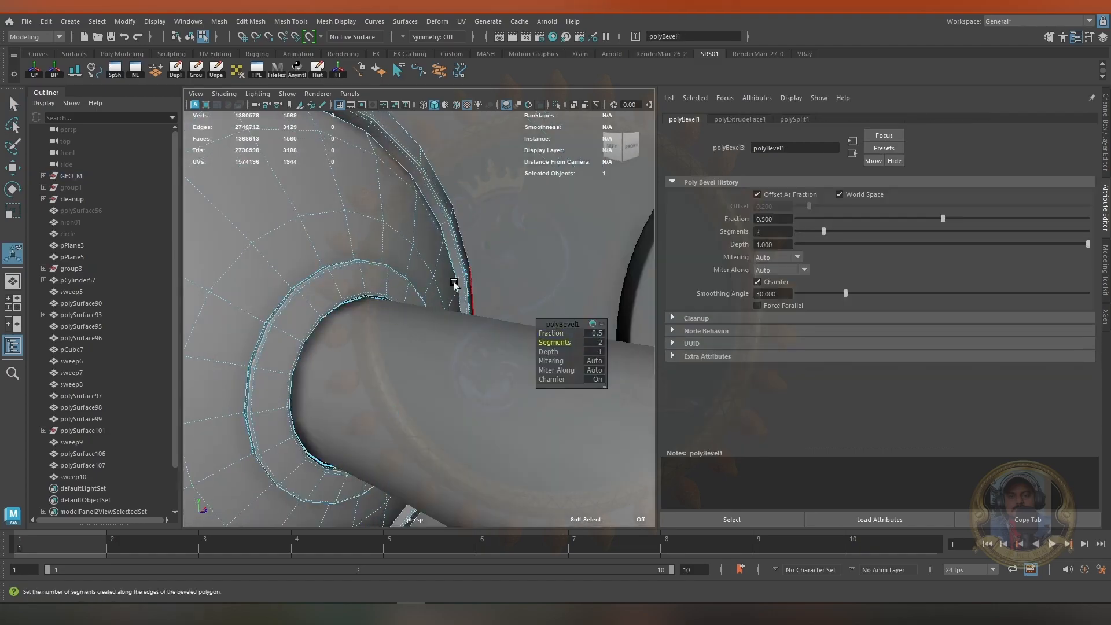
pyautogui.press('q')
pyautogui.moveTo(361, 233); pyautogui.dragTo(396, 221, button='right')
pyautogui.keyDown('alt'); pyautogui.moveTo(394, 224); pyautogui.dragTo(366, 195); pyautogui.keyUp('alt')
pyautogui.keyDown('alt'); pyautogui.moveTo(366, 196); pyautogui.dragTo(418, 232, button='right'); pyautogui.keyUp('alt')
# Isolate the ball, extrude the opening's border edges inward by about 0.27, and restore its smooth preview and the full scene
pyautogui.moveTo(457, 265); pyautogui.dragTo(456, 172, button='right')
pyautogui.click(431, 282)
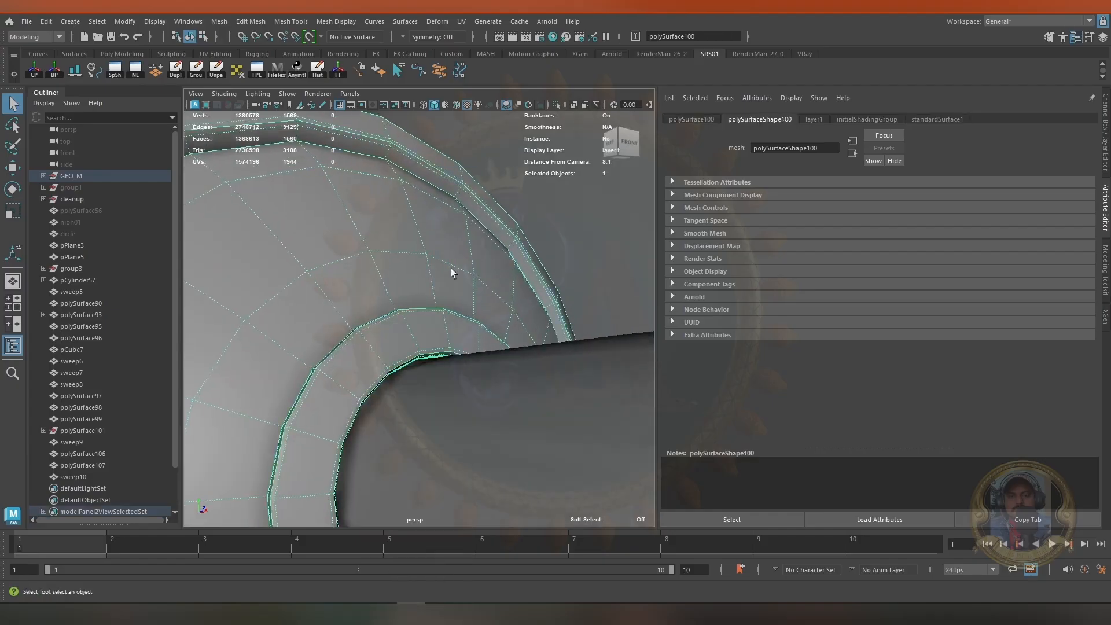
pyautogui.hotkey('ctrl', '1')
pyautogui.keyDown('alt'); pyautogui.moveTo(394, 339); pyautogui.dragTo(451, 201); pyautogui.keyUp('alt')
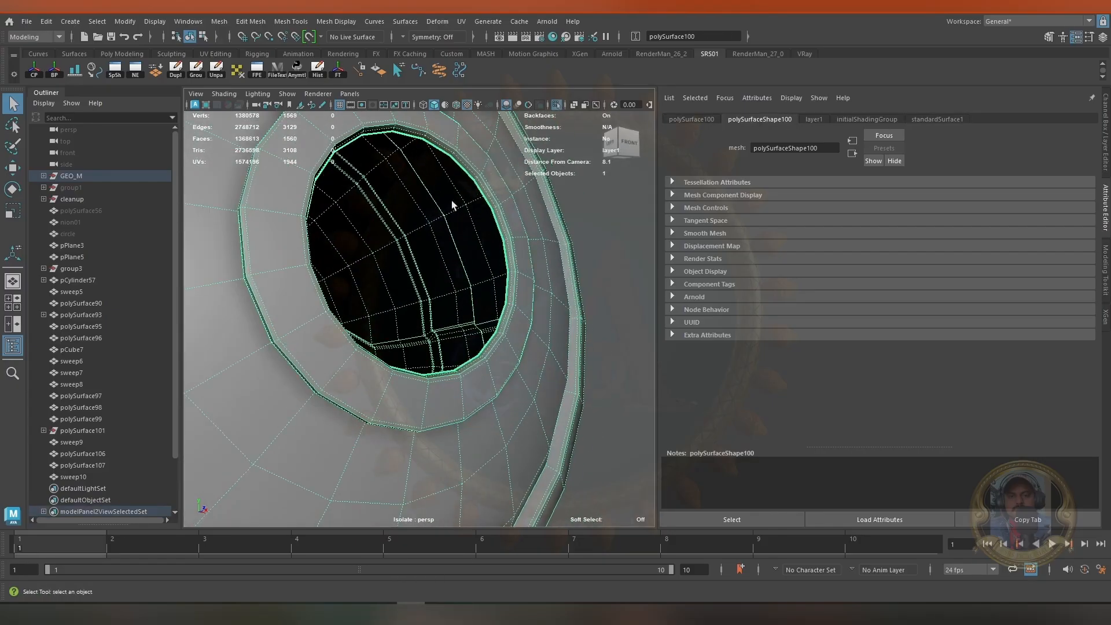
pyautogui.doubleClick(439, 149)
pyautogui.keyDown('shift'); pyautogui.moveTo(449, 150); pyautogui.dragTo(453, 182, button='right'); pyautogui.keyUp('shift')
pyautogui.moveTo(388, 337); pyautogui.dragTo(412, 288)
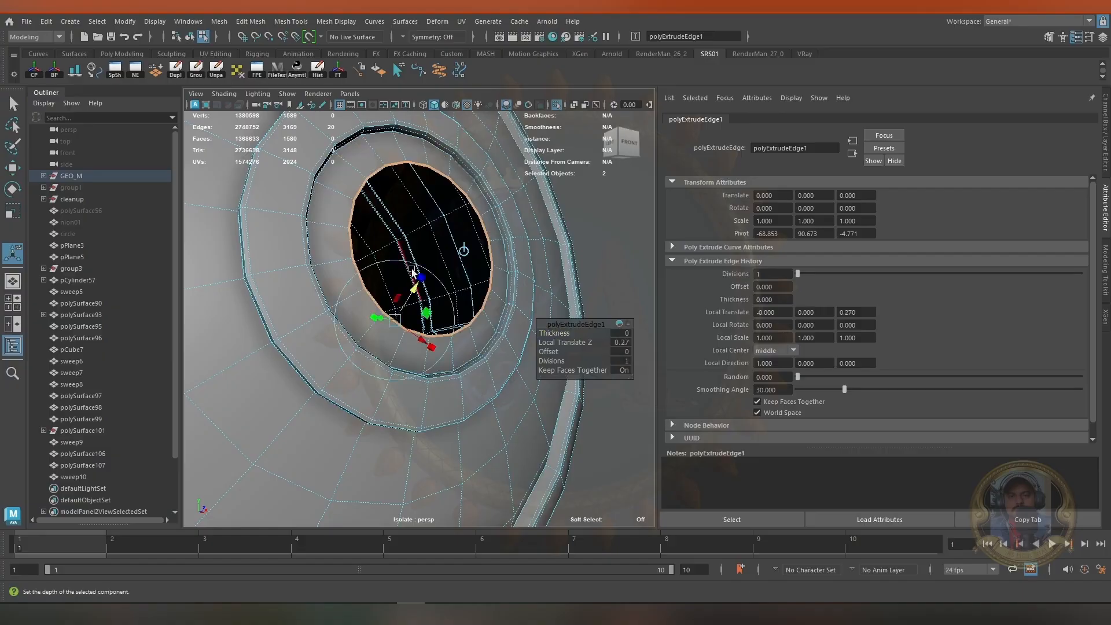
pyautogui.moveTo(415, 213); pyautogui.dragTo(463, 325, button='right')
pyautogui.press('3')
pyautogui.hotkey('ctrl', '1')
# Scale the collar's inner edge loop to fit around the swept tube
pyautogui.click(429, 254)
pyautogui.click(488, 356)
pyautogui.keyDown('alt'); pyautogui.moveTo(488, 356); pyautogui.dragTo(561, 340); pyautogui.keyUp('alt')
pyautogui.click(475, 337)
pyautogui.keyDown('alt'); pyautogui.moveTo(560, 340); pyautogui.dragTo(567, 164, button='right'); pyautogui.keyUp('alt')
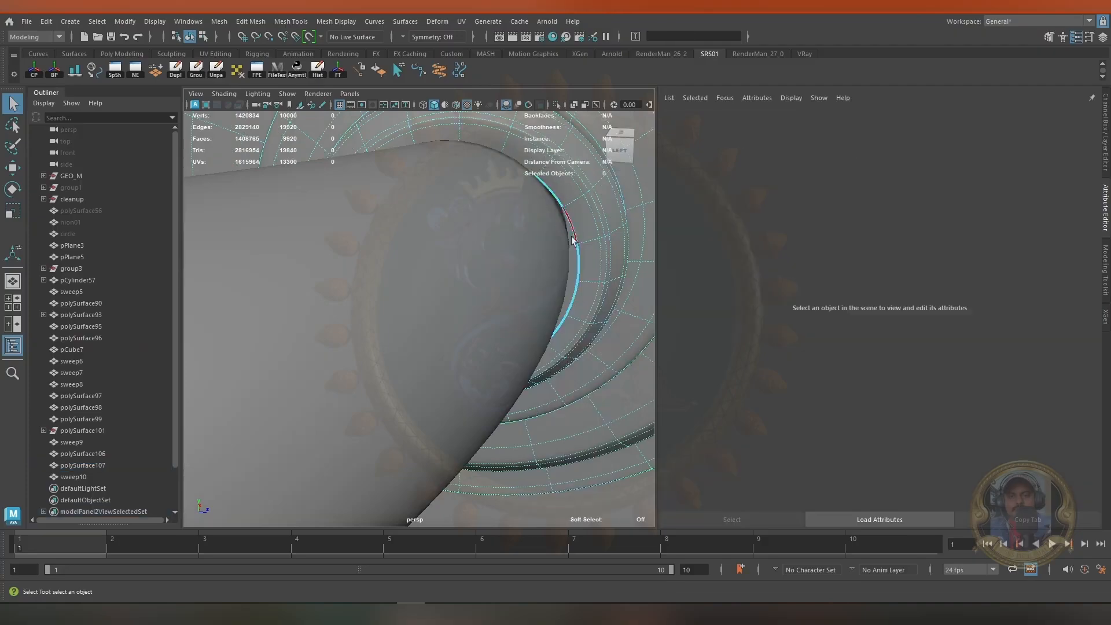
pyautogui.doubleClick(572, 241)
pyautogui.press('r')
pyautogui.keyDown('alt'); pyautogui.moveTo(419, 270); pyautogui.dragTo(397, 299); pyautogui.keyUp('alt')
pyautogui.moveTo(397, 299); pyautogui.dragTo(411, 266, button='right')
pyautogui.scroll(-10, 414, 261)
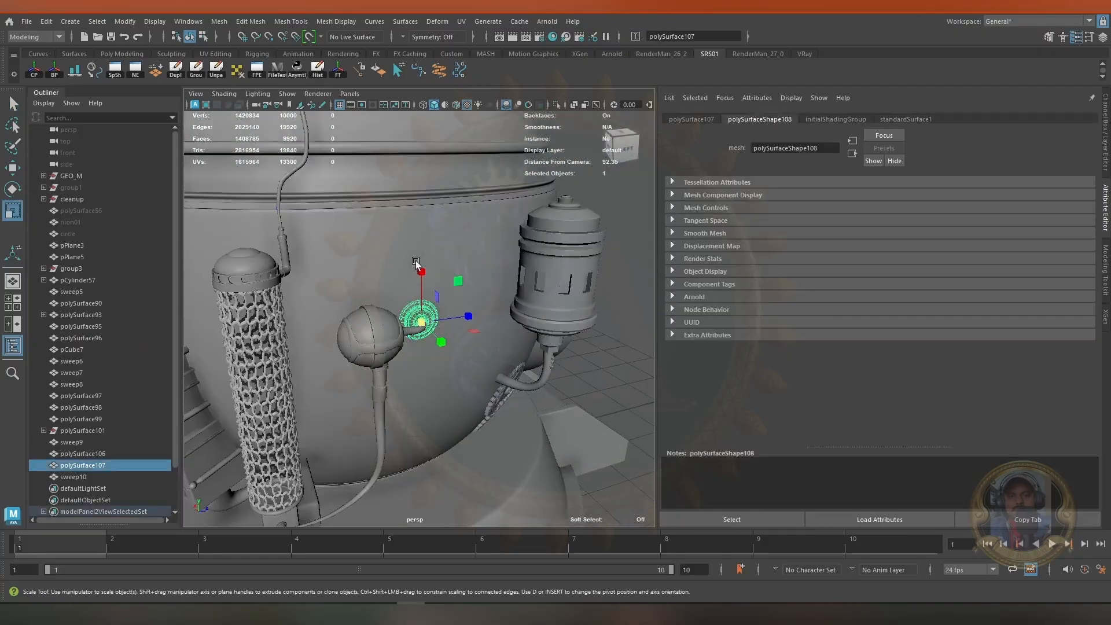
pyautogui.scroll(-5, 415, 263)
pyautogui.click(556, 356)
pyautogui.keyDown('alt'); pyautogui.moveTo(556, 356); pyautogui.dragTo(467, 380); pyautogui.keyUp('alt')
# Extrude a rectangular patch of faces on the upper side of the ball's cap half and show the unsmoothed mesh
pyautogui.scroll(8, 467, 380)
pyautogui.keyDown('alt'); pyautogui.moveTo(391, 353); pyautogui.dragTo(315, 328); pyautogui.keyUp('alt')
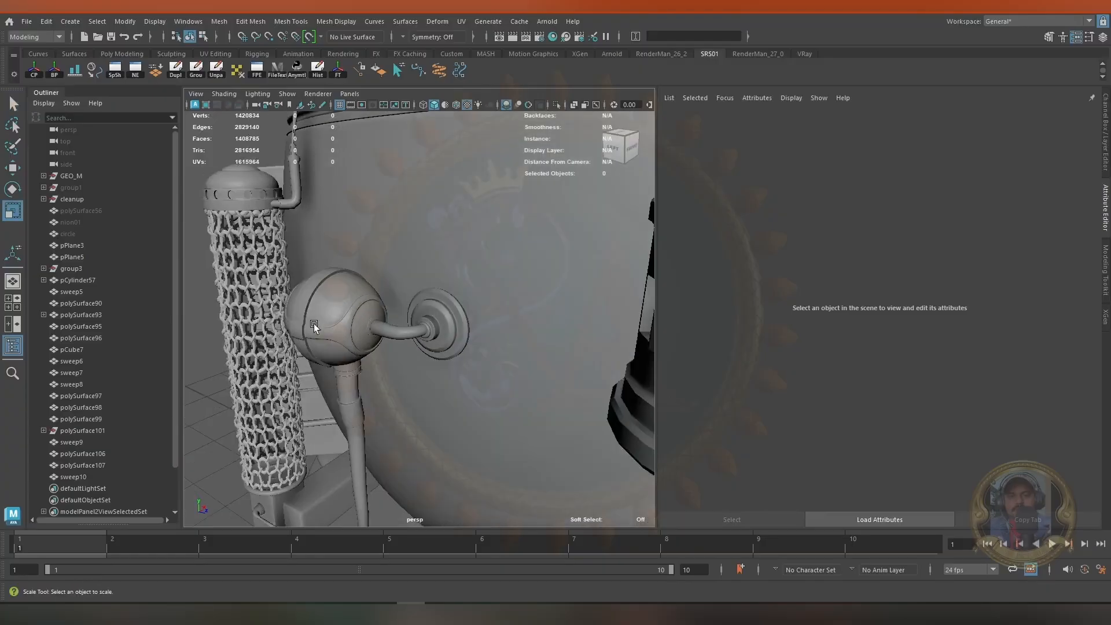
pyautogui.scroll(8, 315, 328)
pyautogui.keyDown('alt'); pyautogui.moveTo(315, 328); pyautogui.dragTo(429, 301, button='middle'); pyautogui.keyUp('alt')
pyautogui.keyDown('alt'); pyautogui.moveTo(429, 300); pyautogui.dragTo(444, 346); pyautogui.keyUp('alt')
pyautogui.click(445, 345)
pyautogui.rightClick(390, 271)
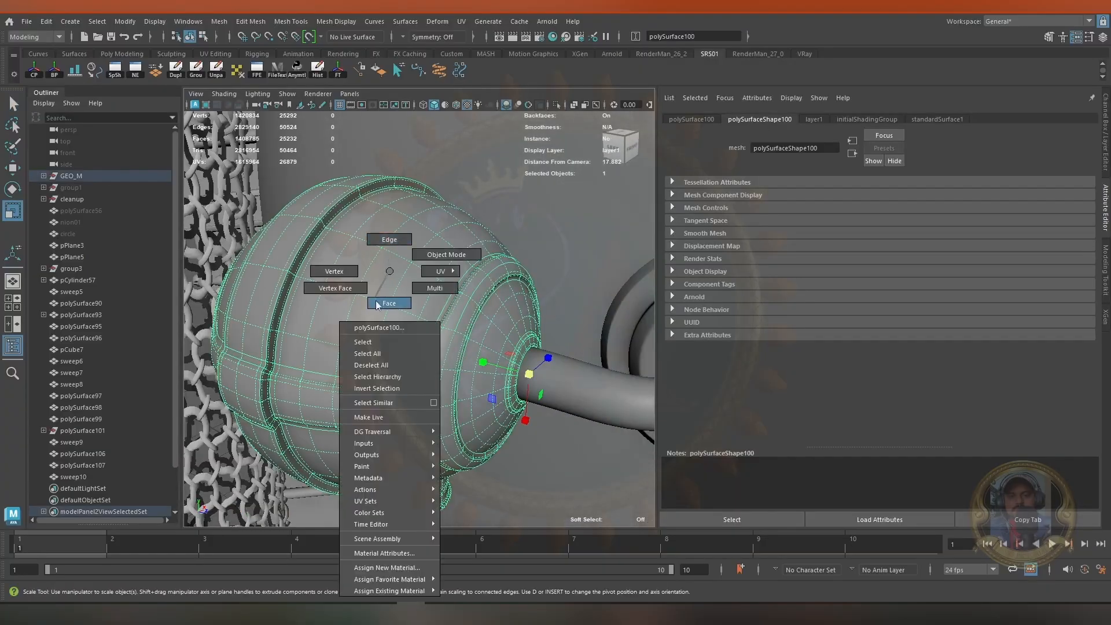
pyautogui.moveTo(378, 305); pyautogui.dragTo(378, 307, button='right')
pyautogui.click(385, 267)
pyautogui.press('q')
pyautogui.keyDown('shift'); pyautogui.click(351, 275); pyautogui.keyUp('shift')
pyautogui.keyDown('shift'); pyautogui.click(349, 249); pyautogui.keyUp('shift')
pyautogui.keyDown('shift'); pyautogui.click(384, 225); pyautogui.keyUp('shift')
pyautogui.keyDown('alt'); pyautogui.moveTo(456, 213); pyautogui.dragTo(430, 239); pyautogui.keyUp('alt')
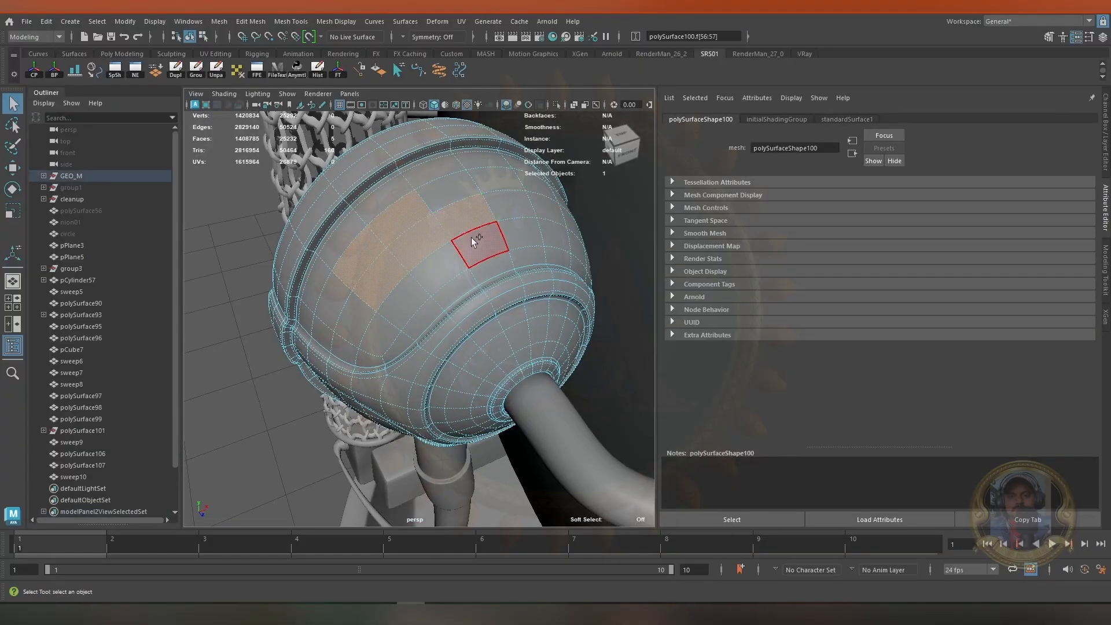
pyautogui.hotkey('ctrl', 'e')
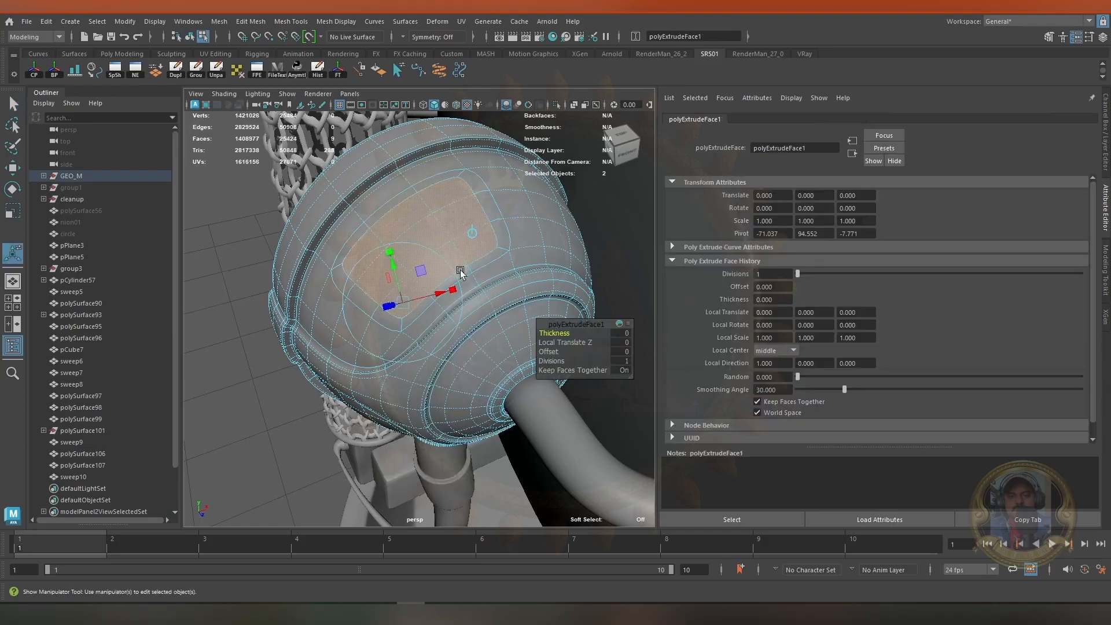
pyautogui.press('1')
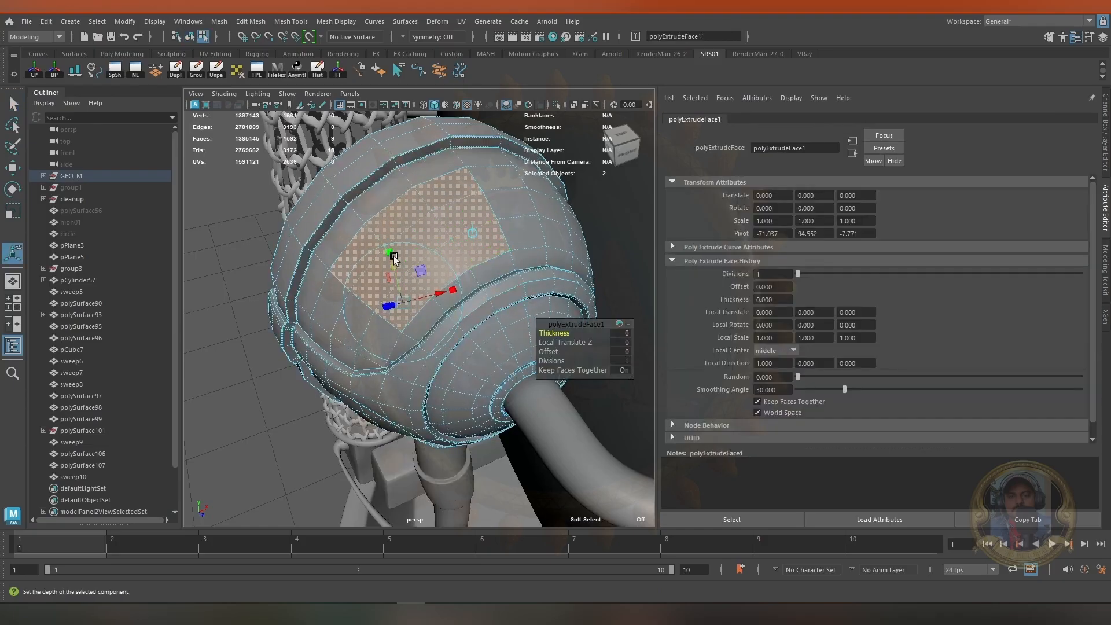
# Extrude the same face patch again, pulling it outward into a raised panel
pyautogui.keyDown('shift'); pyautogui.moveTo(440, 232); pyautogui.dragTo(440, 264, button='right'); pyautogui.keyUp('shift')
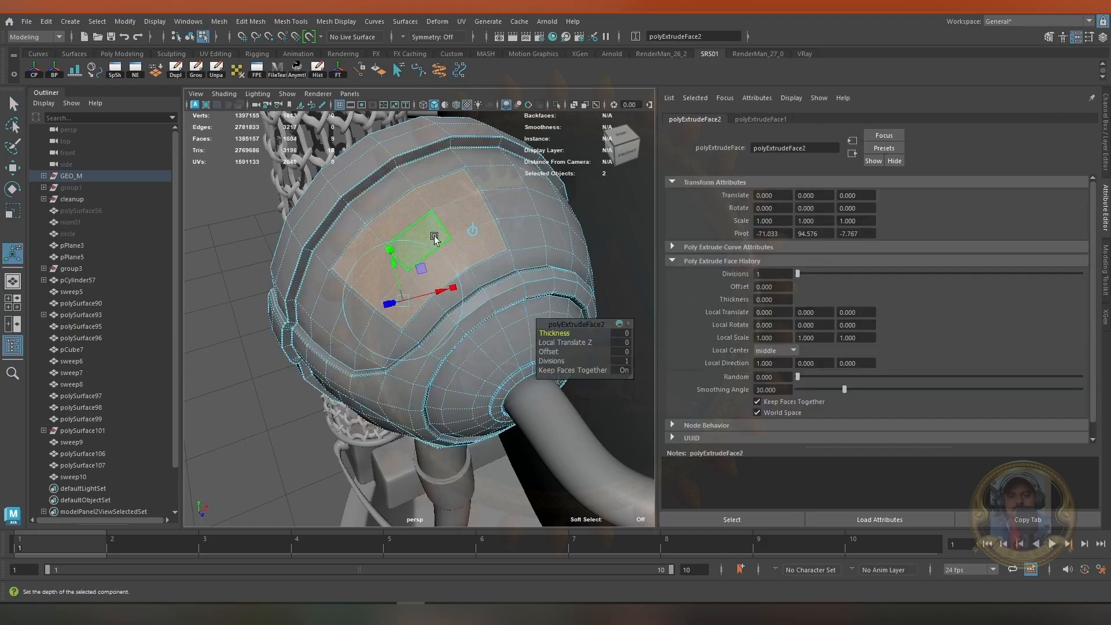
pyautogui.keyDown('alt'); pyautogui.moveTo(438, 237); pyautogui.dragTo(434, 194); pyautogui.keyUp('alt')
pyautogui.moveTo(404, 253); pyautogui.dragTo(406, 245)
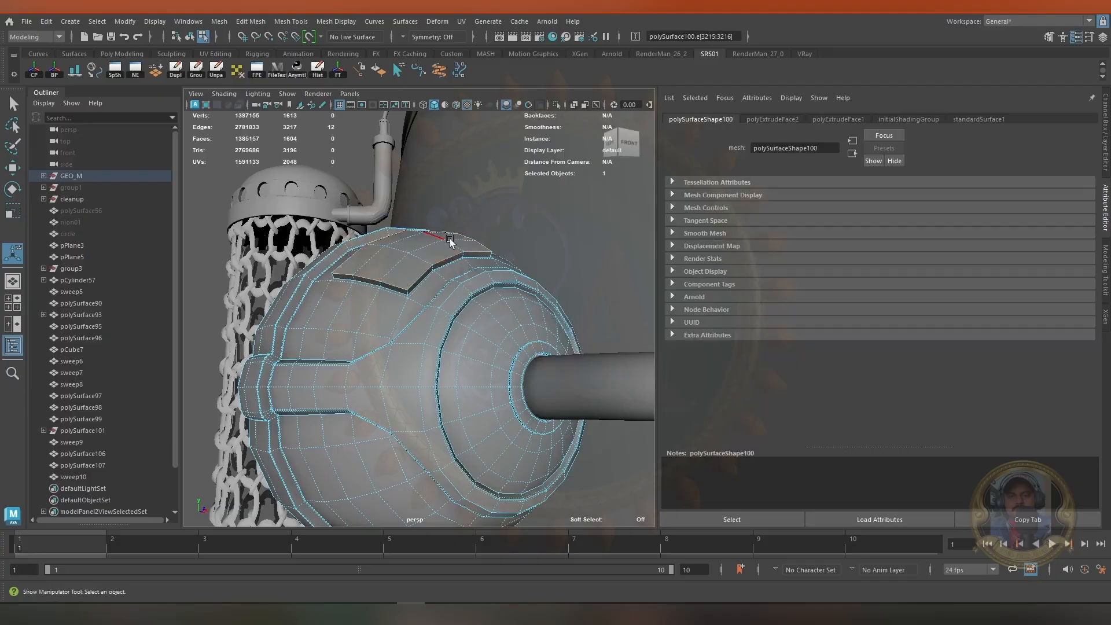
# Bevel the raised panel's edges with 2 segments and return the ball to smooth preview
pyautogui.keyDown('shift'); pyautogui.moveTo(442, 242); pyautogui.dragTo(509, 243, button='right'); pyautogui.keyUp('shift')
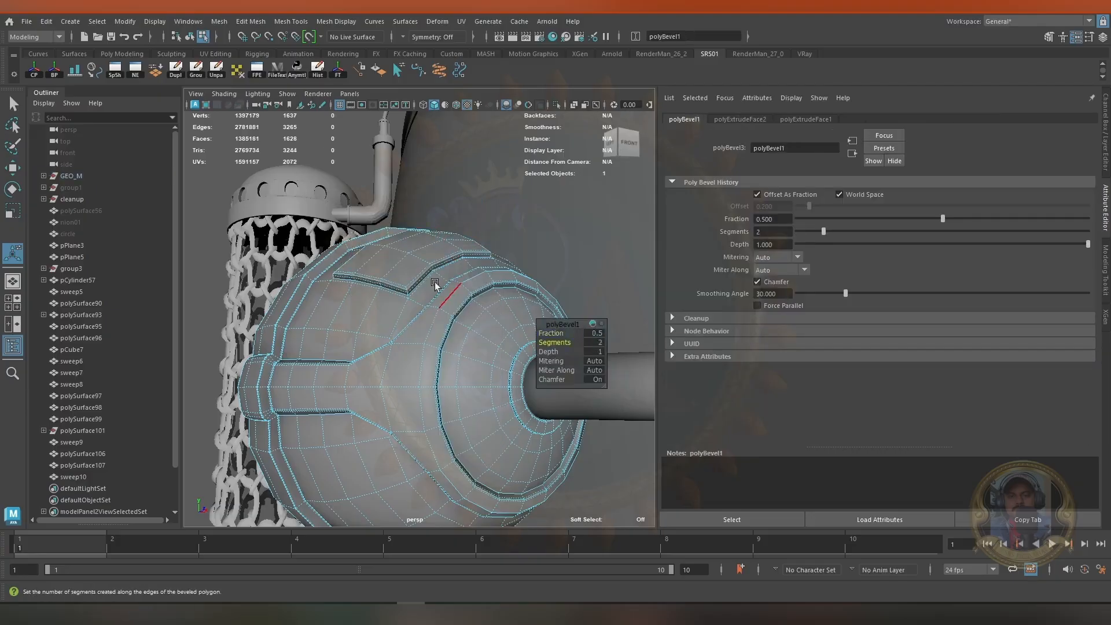
pyautogui.moveTo(423, 282); pyautogui.dragTo(460, 252, button='right')
pyautogui.press('q')
pyautogui.click(480, 225)
pyautogui.click(410, 283)
pyautogui.press('3')
pyautogui.scroll(-5, 422, 272)
pyautogui.click(471, 235)
# Duplicate the small round rivet on the pipe below the large canister and frame the copy
pyautogui.keyDown('alt'); pyautogui.moveTo(335, 307); pyautogui.dragTo(453, 318); pyautogui.keyUp('alt')
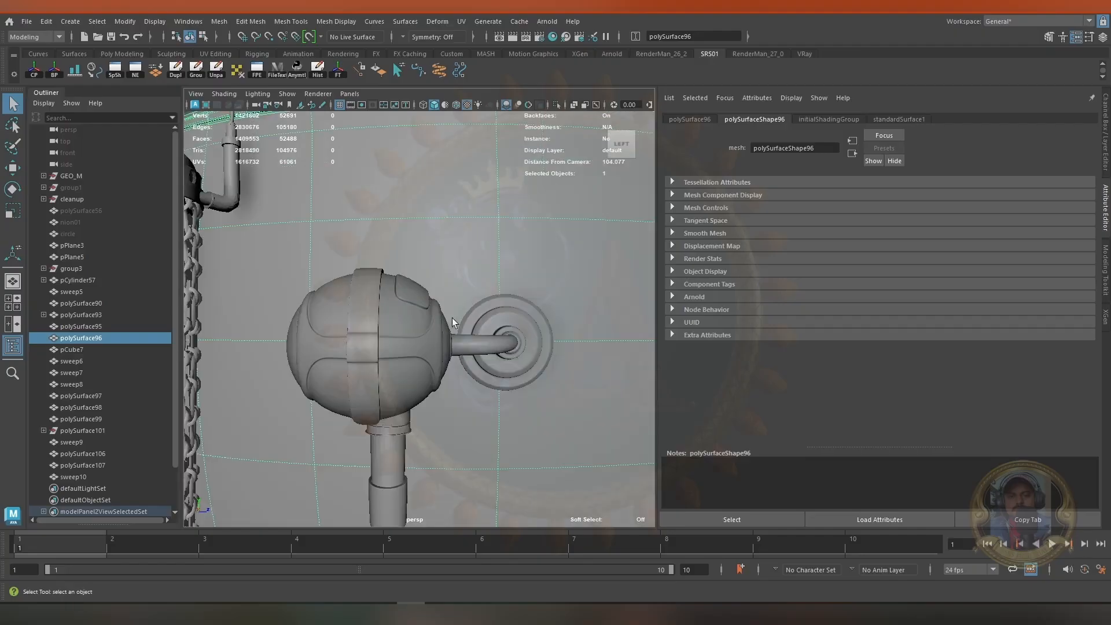
pyautogui.scroll(4, 453, 318)
pyautogui.click(391, 258)
pyautogui.scroll(-8, 390, 258)
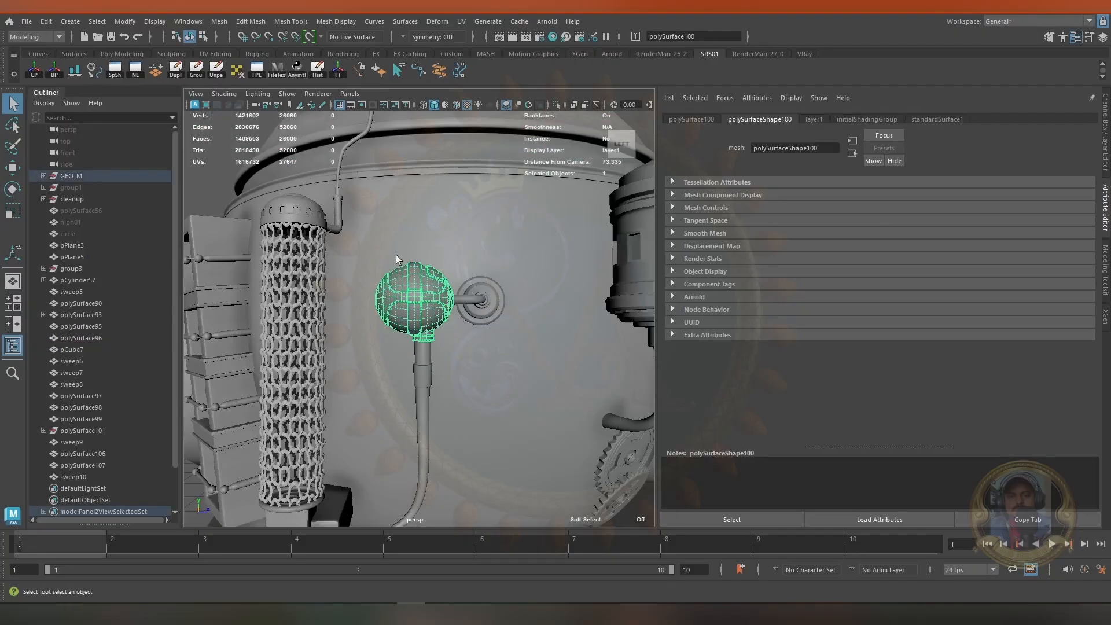
pyautogui.scroll(-4, 396, 255)
pyautogui.click(528, 346)
pyautogui.press('w')
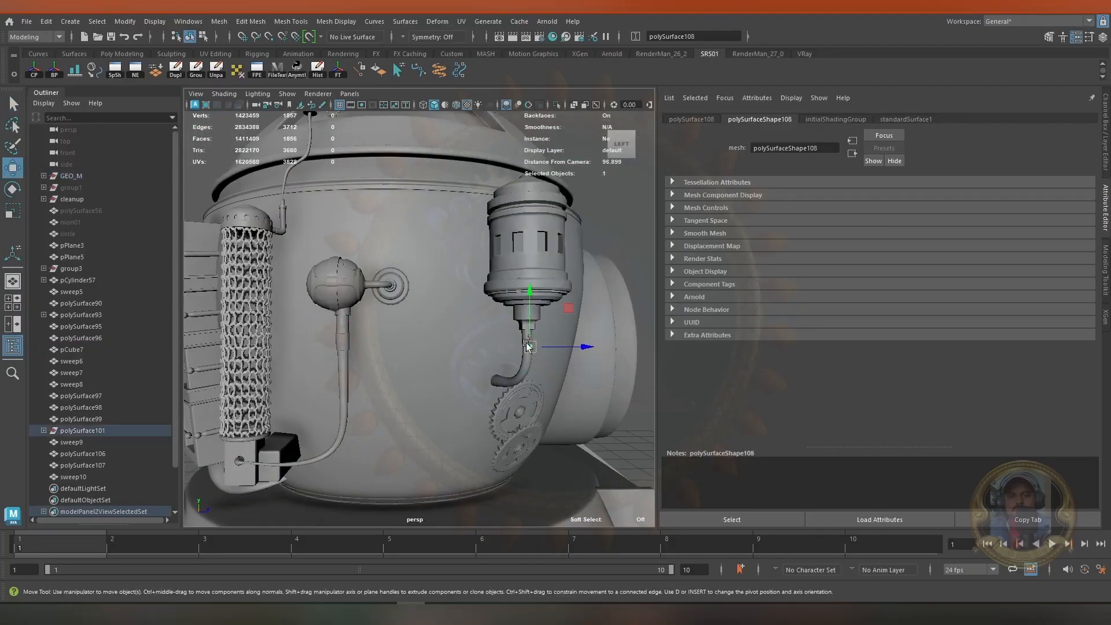
pyautogui.press('f')
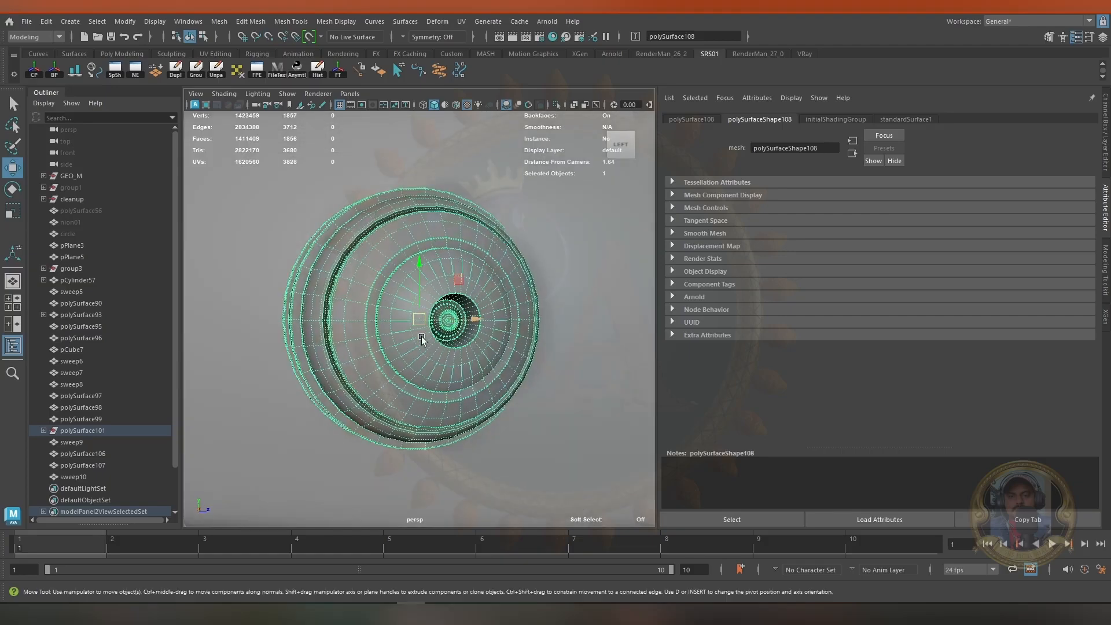
# Move and rotate the rivet copy so it sits on the crossing of the ball's middle band
pyautogui.scroll(-5, 427, 338)
pyautogui.keyDown('alt'); pyautogui.moveTo(426, 337); pyautogui.dragTo(367, 341); pyautogui.keyUp('alt')
pyautogui.press('e')
pyautogui.moveTo(392, 335); pyautogui.dragTo(399, 293)
pyautogui.press('w')
pyautogui.press('e')
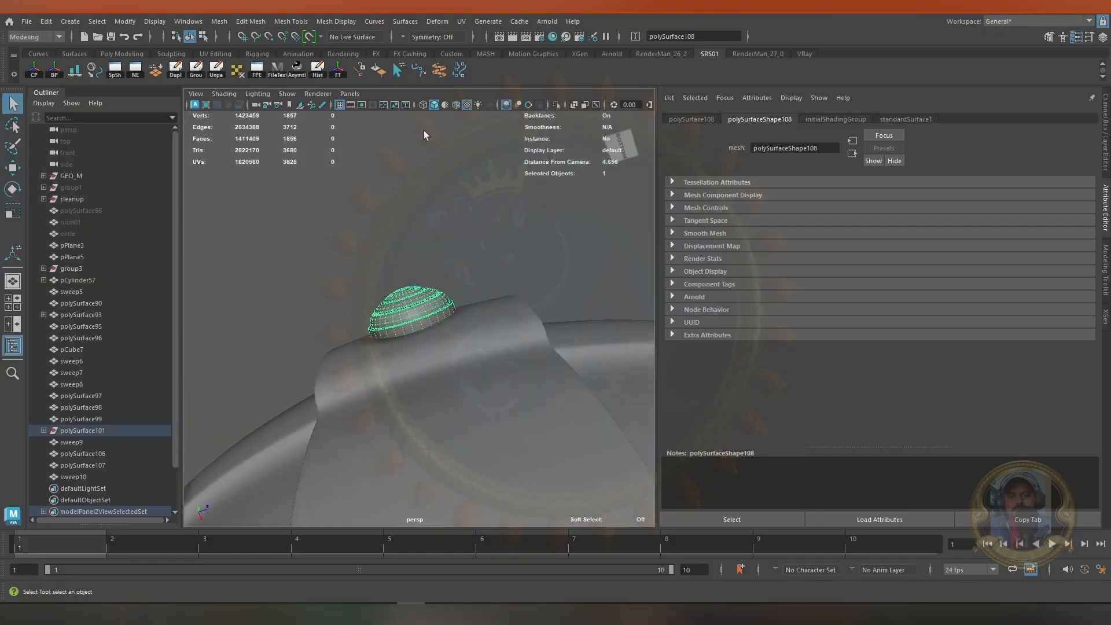
pyautogui.keyDown('alt'); pyautogui.moveTo(405, 343); pyautogui.dragTo(346, 261); pyautogui.keyUp('alt')
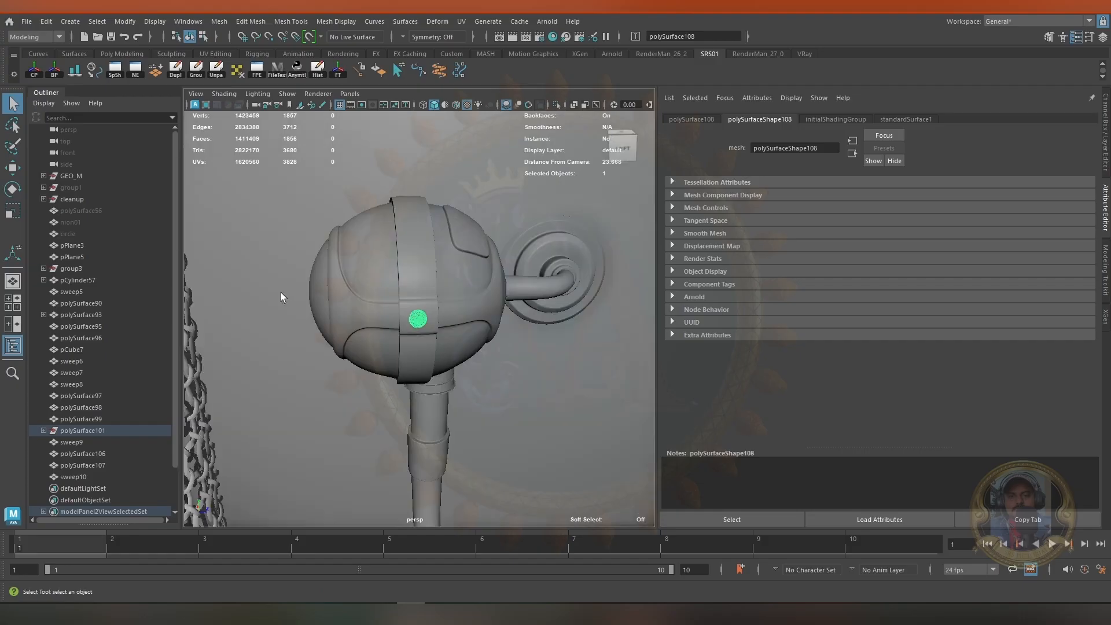
pyautogui.keyDown('alt'); pyautogui.moveTo(484, 352); pyautogui.dragTo(481, 297); pyautogui.keyUp('alt')
pyautogui.scroll(3, 481, 298)
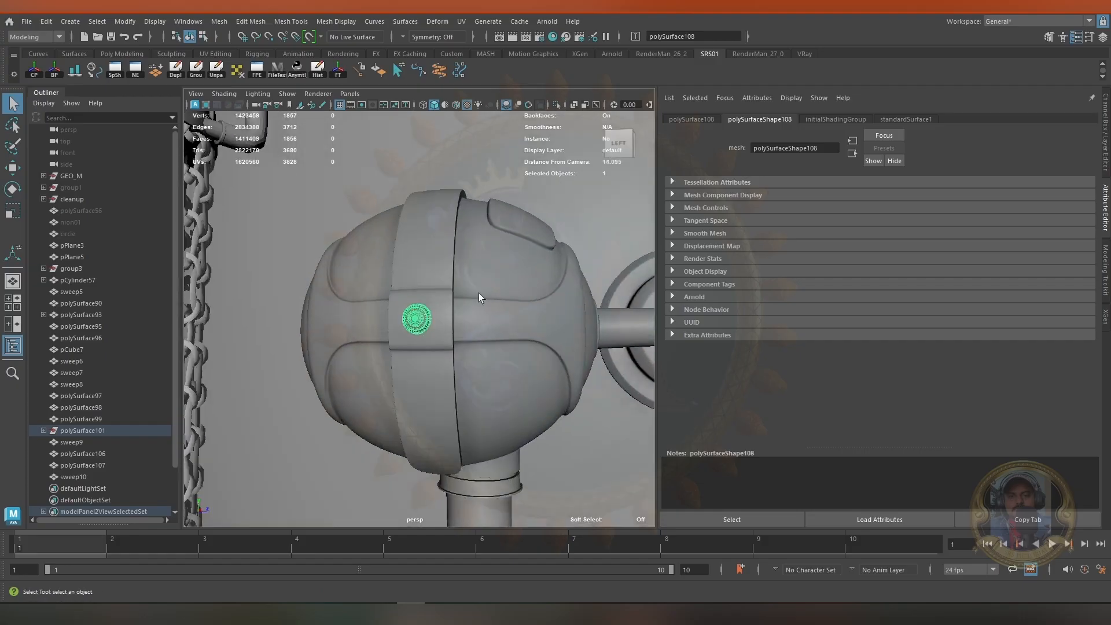
# Duplicate the band rivet with wireframe on shaded display and place the copy on the ball's cap side near the tube
pyautogui.click(473, 317)
pyautogui.click(430, 323)
pyautogui.press('w')
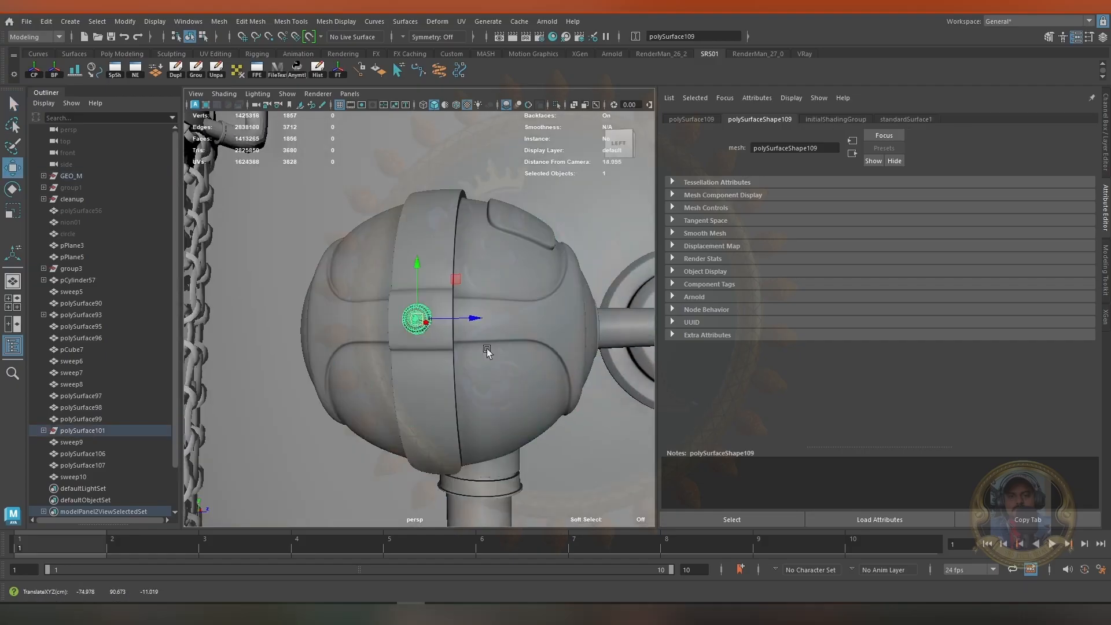
pyautogui.click(457, 105)
pyautogui.keyDown('alt'); pyautogui.moveTo(563, 255); pyautogui.dragTo(501, 282); pyautogui.keyUp('alt')
pyautogui.keyDown('alt'); pyautogui.moveTo(502, 283); pyautogui.dragTo(471, 296, button='middle'); pyautogui.keyUp('alt')
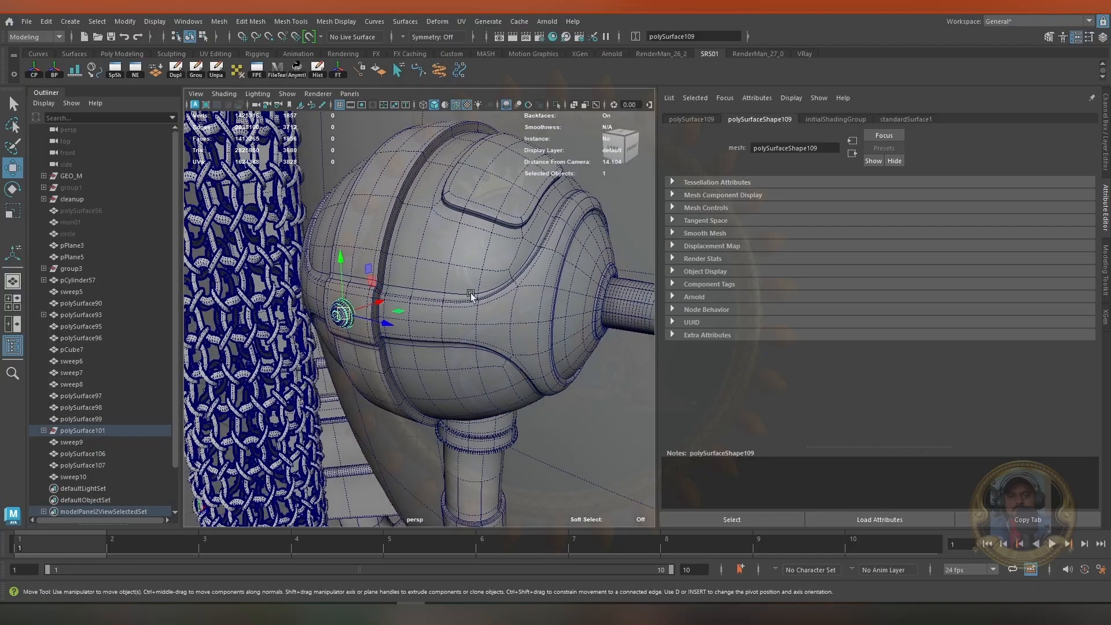
pyautogui.hotkey('ctrl', 'd')
pyautogui.moveTo(534, 335); pyautogui.dragTo(521, 326, button='middle')
# Place another rivet copy on the opposite side of the ball, away from the tube
pyautogui.keyDown('alt'); pyautogui.moveTo(325, 292); pyautogui.dragTo(428, 295); pyautogui.keyUp('alt')
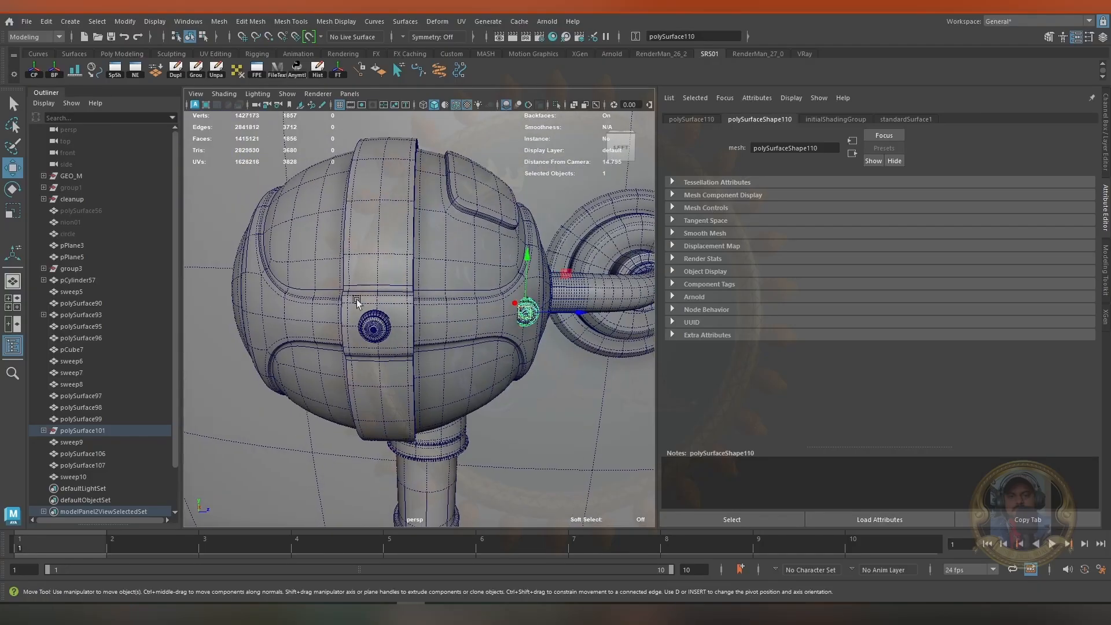
pyautogui.moveTo(258, 312); pyautogui.dragTo(262, 313, button='middle')
pyautogui.keyDown('alt'); pyautogui.moveTo(486, 297); pyautogui.dragTo(428, 305); pyautogui.keyUp('alt')
pyautogui.keyDown('alt'); pyautogui.moveTo(429, 305); pyautogui.dragTo(384, 312, button='middle'); pyautogui.keyUp('alt')
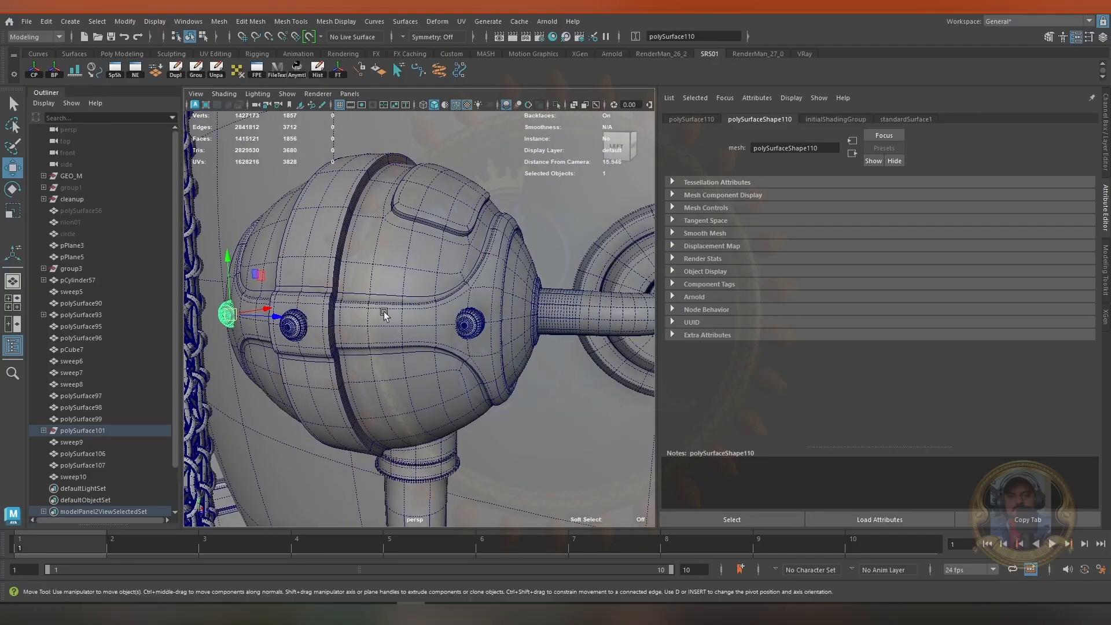
# Duplicate the rivet on the ball's middle band and snap the copy onto the upper part of the band
pyautogui.hotkey('ctrl', 'd')
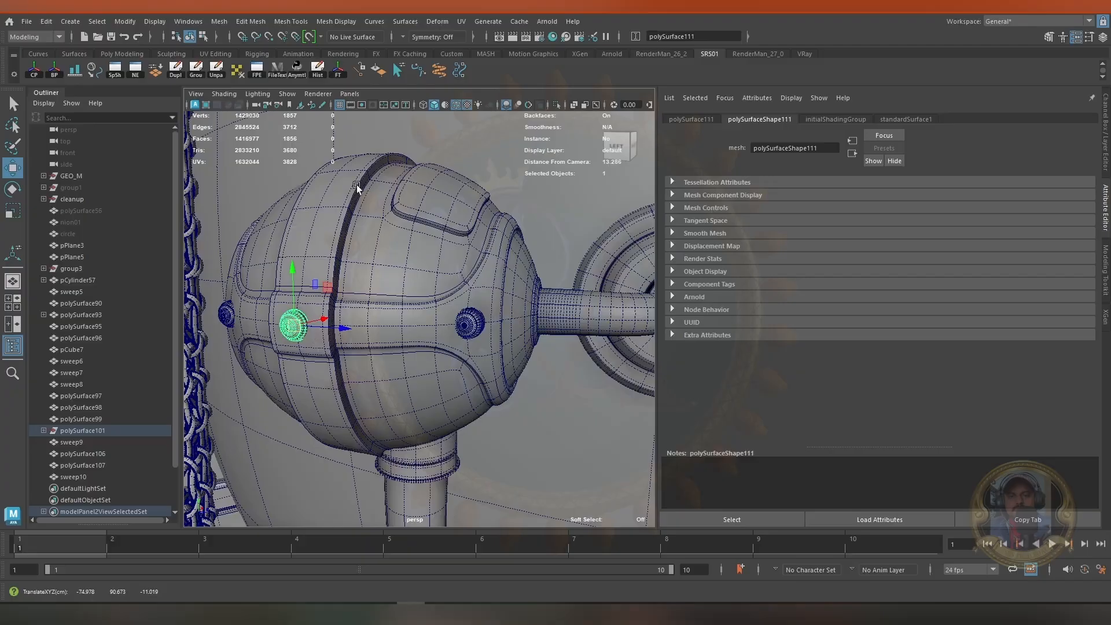
pyautogui.keyDown('alt'); pyautogui.moveTo(357, 185); pyautogui.dragTo(376, 235); pyautogui.keyUp('alt')
pyautogui.keyDown('alt'); pyautogui.moveTo(376, 234); pyautogui.dragTo(403, 333, button='middle'); pyautogui.keyUp('alt')
pyautogui.moveTo(384, 262); pyautogui.dragTo(376, 256, button='middle')
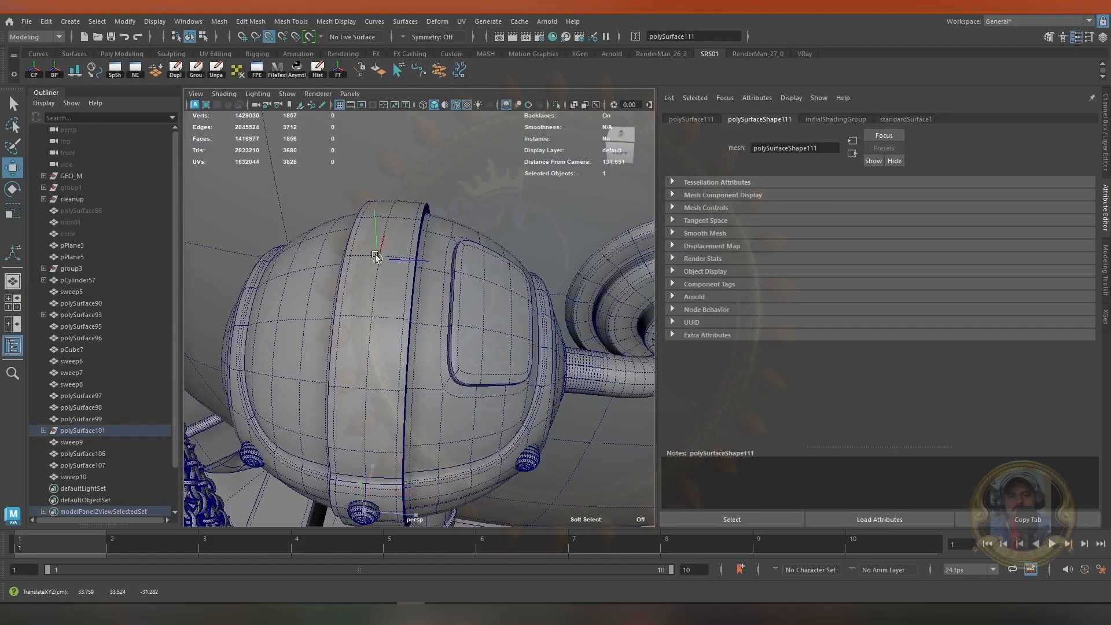
# Rotate the upper rivet copy to follow the ball's surface and freeze its transformations
pyautogui.keyDown('alt'); pyautogui.moveTo(452, 340); pyautogui.dragTo(570, 359); pyautogui.keyUp('alt')
pyautogui.press('f')
pyautogui.press('e')
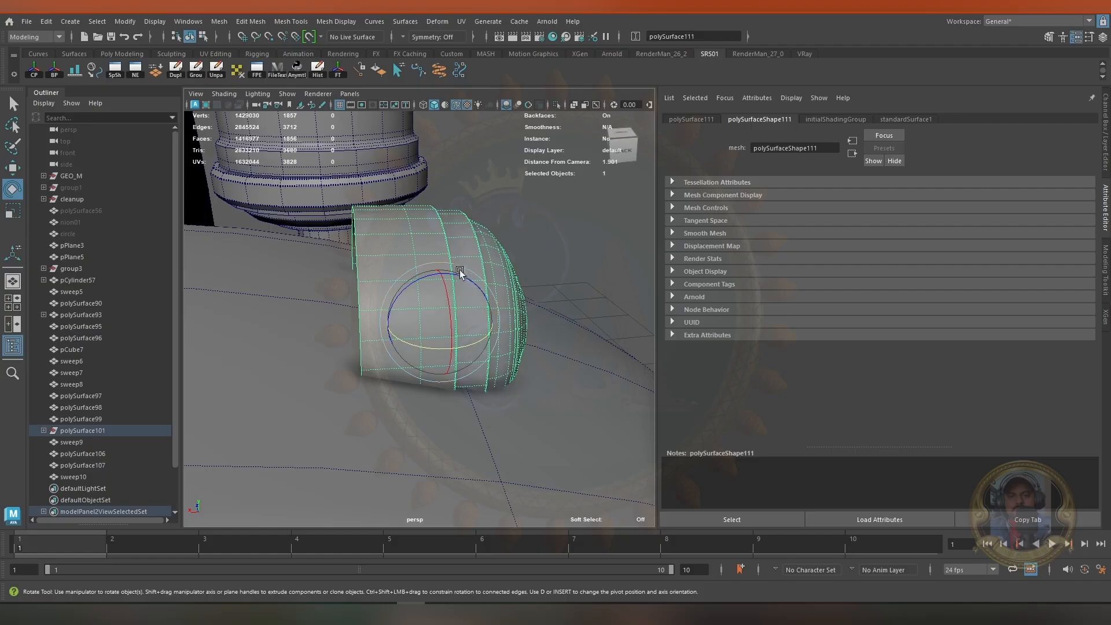
pyautogui.moveTo(455, 270); pyautogui.dragTo(538, 280)
pyautogui.keyDown('alt'); pyautogui.moveTo(539, 279); pyautogui.dragTo(492, 289, button='right'); pyautogui.keyUp('alt')
pyautogui.keyDown('alt'); pyautogui.moveTo(492, 290); pyautogui.dragTo(292, 338); pyautogui.keyUp('alt')
pyautogui.click(338, 73)
# Rotate the rivet on the ball's cap near the connecting tube to align it with the surface
pyautogui.keyDown('alt'); pyautogui.moveTo(347, 244); pyautogui.dragTo(209, 280, button='right'); pyautogui.keyUp('alt')
pyautogui.keyDown('alt'); pyautogui.moveTo(209, 279); pyautogui.dragTo(413, 440); pyautogui.keyUp('alt')
pyautogui.keyDown('alt'); pyautogui.moveTo(414, 440); pyautogui.dragTo(426, 300, button='middle'); pyautogui.keyUp('alt')
pyautogui.keyDown('alt'); pyautogui.moveTo(426, 301); pyautogui.dragTo(515, 295, button='right'); pyautogui.keyUp('alt')
pyautogui.keyDown('alt'); pyautogui.moveTo(515, 296); pyautogui.dragTo(357, 318, button='middle'); pyautogui.keyUp('alt')
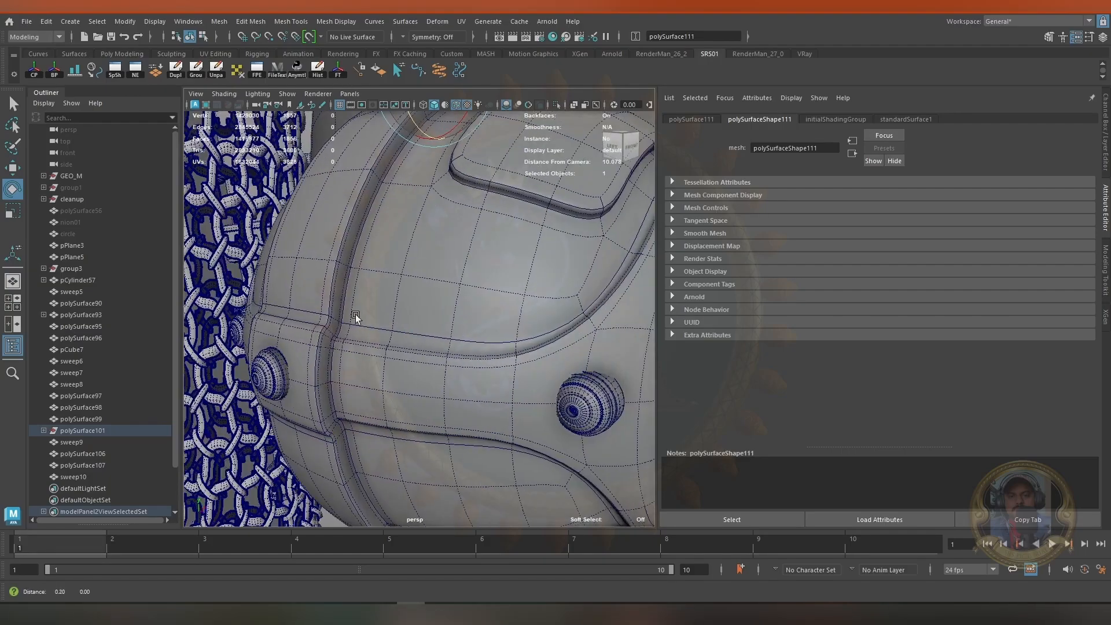
pyautogui.keyDown('alt'); pyautogui.moveTo(357, 318); pyautogui.dragTo(284, 306); pyautogui.keyUp('alt')
pyautogui.click(434, 367)
pyautogui.moveTo(433, 365); pyautogui.dragTo(457, 360)
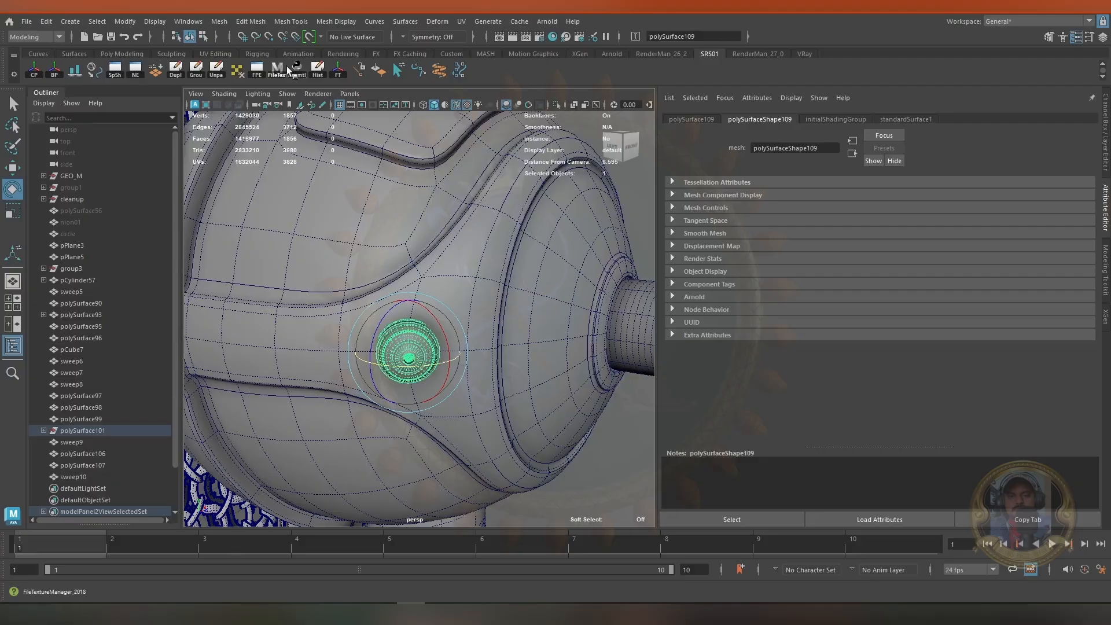
# Rotate the rivet on the ball's side away from the tube to match the surface and freeze its transformations
pyautogui.keyDown('alt'); pyautogui.moveTo(517, 360); pyautogui.dragTo(446, 359, button='right'); pyautogui.keyUp('alt')
pyautogui.keyDown('alt'); pyautogui.moveTo(446, 359); pyautogui.dragTo(528, 345); pyautogui.keyUp('alt')
pyautogui.keyDown('alt'); pyautogui.moveTo(528, 345); pyautogui.dragTo(463, 319, button='middle'); pyautogui.keyUp('alt')
pyautogui.keyDown('alt'); pyautogui.moveTo(464, 318); pyautogui.dragTo(521, 318, button='right'); pyautogui.keyUp('alt')
pyautogui.click(400, 317)
pyautogui.moveTo(387, 328); pyautogui.dragTo(379, 332)
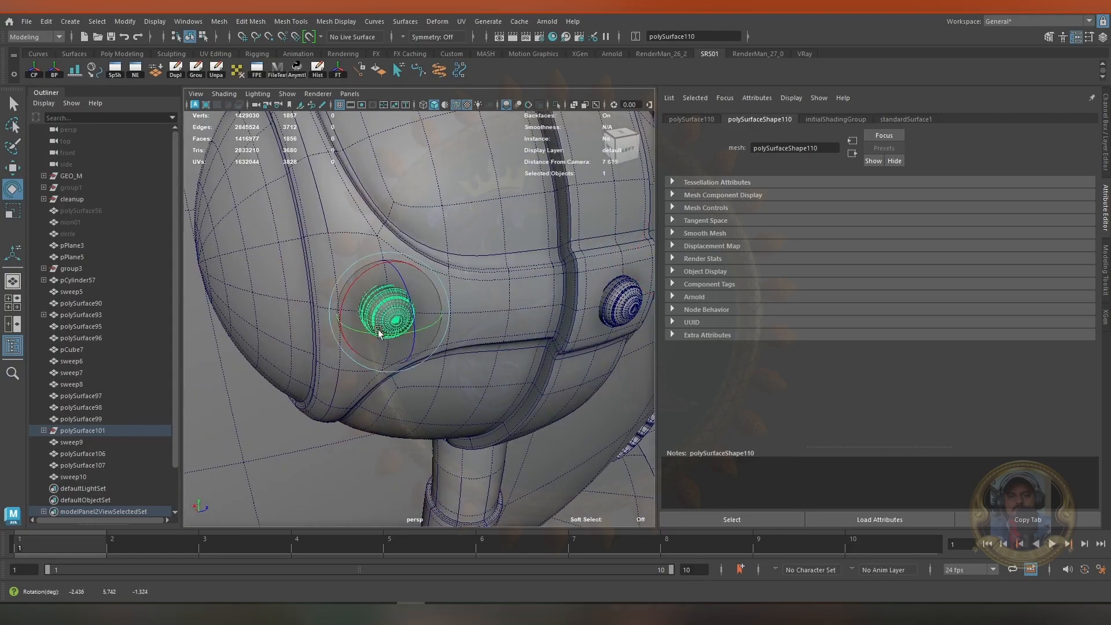
pyautogui.click(337, 73)
# Clear the rivet selection and turn off wireframe on shaded display for the whole machine
pyautogui.press('q')
pyautogui.keyDown('alt'); pyautogui.moveTo(515, 324); pyautogui.dragTo(359, 330, button='right'); pyautogui.keyUp('alt')
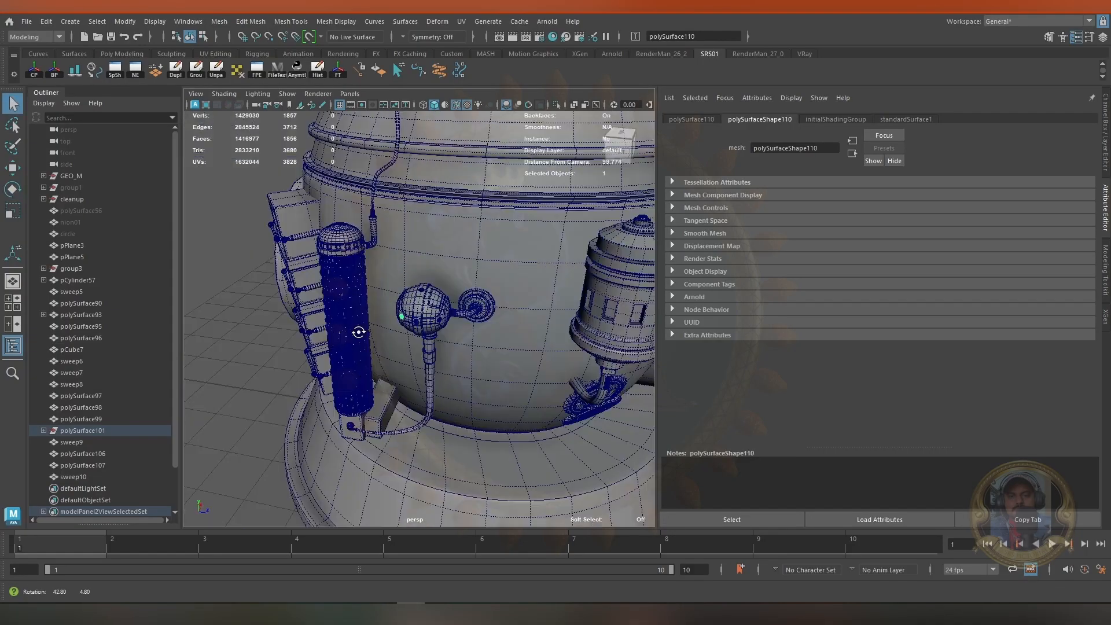
pyautogui.keyDown('alt'); pyautogui.moveTo(359, 330); pyautogui.dragTo(312, 278); pyautogui.keyUp('alt')
pyautogui.click(278, 223)
pyautogui.keyDown('alt'); pyautogui.moveTo(399, 284); pyautogui.dragTo(496, 338, button='right'); pyautogui.keyUp('alt')
pyautogui.keyDown('alt'); pyautogui.moveTo(496, 337); pyautogui.dragTo(367, 320, button='middle'); pyautogui.keyUp('alt')
pyautogui.keyDown('alt'); pyautogui.moveTo(367, 320); pyautogui.dragTo(267, 272, button='right'); pyautogui.keyUp('alt')
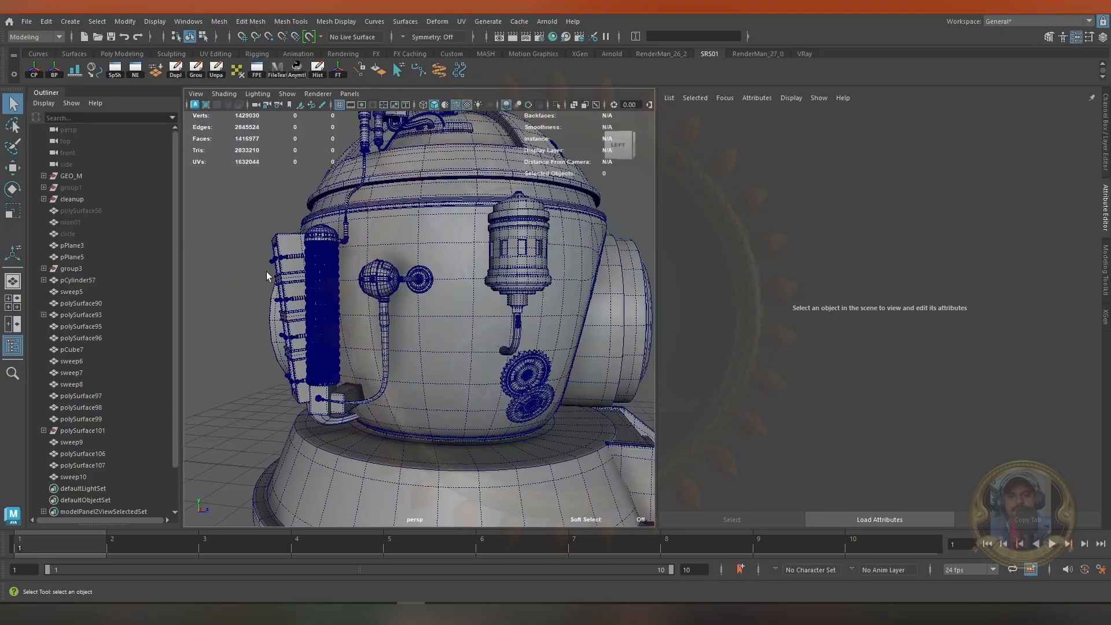
pyautogui.keyDown('alt'); pyautogui.moveTo(266, 272); pyautogui.dragTo(312, 348, button='middle'); pyautogui.keyUp('alt')
pyautogui.keyDown('alt'); pyautogui.moveTo(312, 347); pyautogui.dragTo(367, 375); pyautogui.keyUp('alt')
pyautogui.click(456, 105)
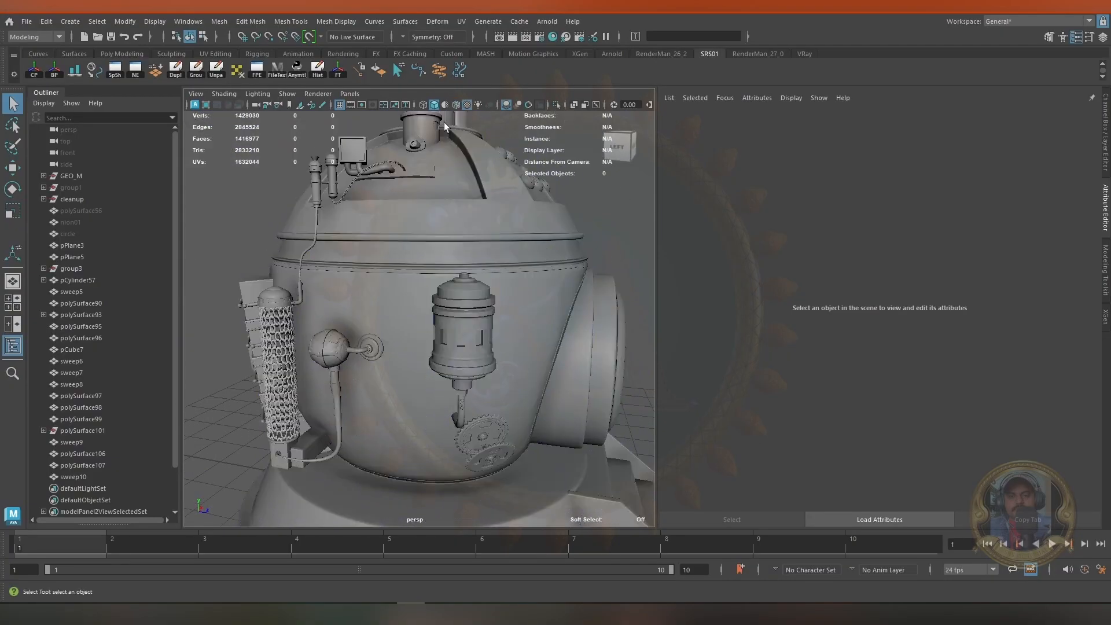
# Examine the machine's side fixtures and the pipes, turquoise tubes and gears on the other side for parts to reuse
pyautogui.keyDown('alt'); pyautogui.moveTo(451, 312); pyautogui.dragTo(354, 290, button='right'); pyautogui.keyUp('alt')
pyautogui.keyDown('alt'); pyautogui.moveTo(354, 290); pyautogui.dragTo(276, 293); pyautogui.keyUp('alt')
pyautogui.keyDown('alt'); pyautogui.moveTo(276, 293); pyautogui.dragTo(380, 342, button='right'); pyautogui.keyUp('alt')
pyautogui.keyDown('alt'); pyautogui.moveTo(380, 342); pyautogui.dragTo(453, 342); pyautogui.keyUp('alt')
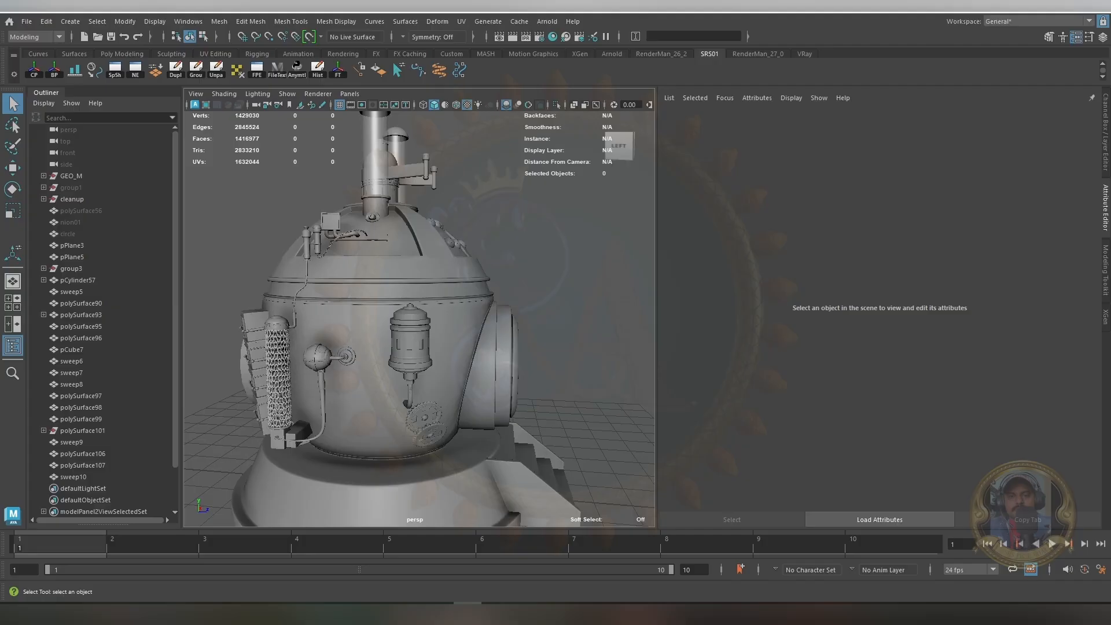
pyautogui.keyDown('alt'); pyautogui.moveTo(324, 324); pyautogui.dragTo(539, 318); pyautogui.keyUp('alt')
pyautogui.keyDown('alt'); pyautogui.moveTo(464, 324); pyautogui.dragTo(538, 342, button='right'); pyautogui.keyUp('alt')
pyautogui.keyDown('alt'); pyautogui.moveTo(538, 342); pyautogui.dragTo(405, 238); pyautogui.keyUp('alt')
pyautogui.keyDown('alt'); pyautogui.moveTo(405, 237); pyautogui.dragTo(429, 269, button='middle'); pyautogui.keyUp('alt')
pyautogui.keyDown('alt'); pyautogui.moveTo(428, 269); pyautogui.dragTo(488, 291, button='right'); pyautogui.keyUp('alt')
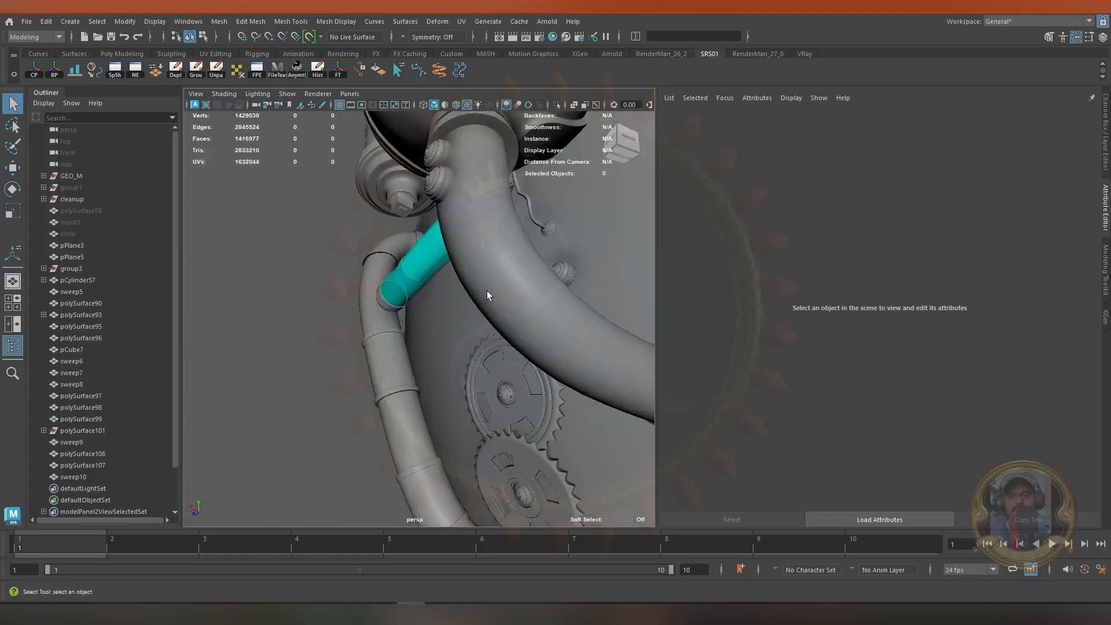
pyautogui.keyDown('alt'); pyautogui.moveTo(488, 291); pyautogui.dragTo(395, 316); pyautogui.keyUp('alt')
pyautogui.keyDown('alt'); pyautogui.moveTo(478, 328); pyautogui.dragTo(367, 280, button='right'); pyautogui.keyUp('alt')
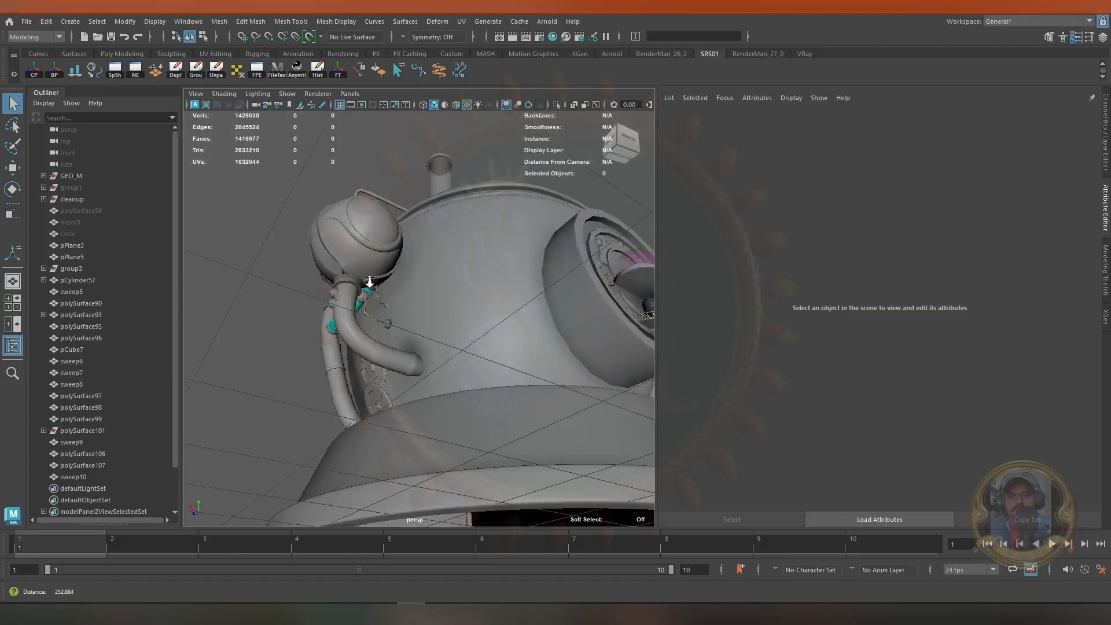
pyautogui.keyDown('alt'); pyautogui.moveTo(367, 280); pyautogui.dragTo(312, 301); pyautogui.keyUp('alt')
pyautogui.keyDown('alt'); pyautogui.moveTo(521, 306); pyautogui.dragTo(474, 278, button='right'); pyautogui.keyUp('alt')
pyautogui.keyDown('alt'); pyautogui.moveTo(475, 278); pyautogui.dragTo(347, 312); pyautogui.keyUp('alt')
pyautogui.keyDown('alt'); pyautogui.moveTo(348, 312); pyautogui.dragTo(397, 345, button='right'); pyautogui.keyUp('alt')
pyautogui.keyDown('alt'); pyautogui.moveTo(397, 345); pyautogui.dragTo(718, 307); pyautogui.keyUp('alt')
pyautogui.keyDown('alt'); pyautogui.moveTo(428, 295); pyautogui.dragTo(504, 301, button='middle'); pyautogui.keyUp('alt')
pyautogui.keyDown('alt'); pyautogui.moveTo(504, 301); pyautogui.dragTo(566, 341, button='right'); pyautogui.keyUp('alt')
# Duplicate the turquoise tubes and the small round knob behind the large pipe, and combine the copies into one mesh
pyautogui.click(568, 277)
pyautogui.keyDown('alt'); pyautogui.moveTo(568, 272); pyautogui.dragTo(370, 232); pyautogui.keyUp('alt')
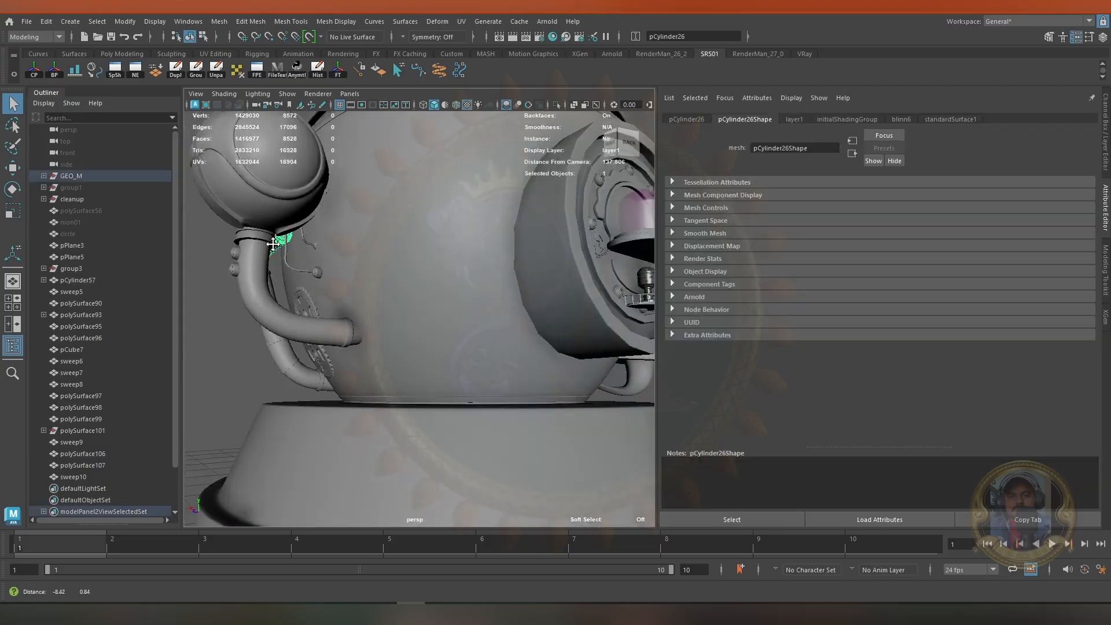
pyautogui.keyDown('alt'); pyautogui.moveTo(255, 220); pyautogui.dragTo(318, 243, button='right'); pyautogui.keyUp('alt')
pyautogui.keyDown('shift'); pyautogui.click(306, 226); pyautogui.keyUp('shift')
pyautogui.keyDown('alt'); pyautogui.moveTo(387, 266); pyautogui.dragTo(463, 255); pyautogui.keyUp('alt')
pyautogui.keyDown('alt'); pyautogui.moveTo(463, 254); pyautogui.dragTo(418, 242, button='right'); pyautogui.keyUp('alt')
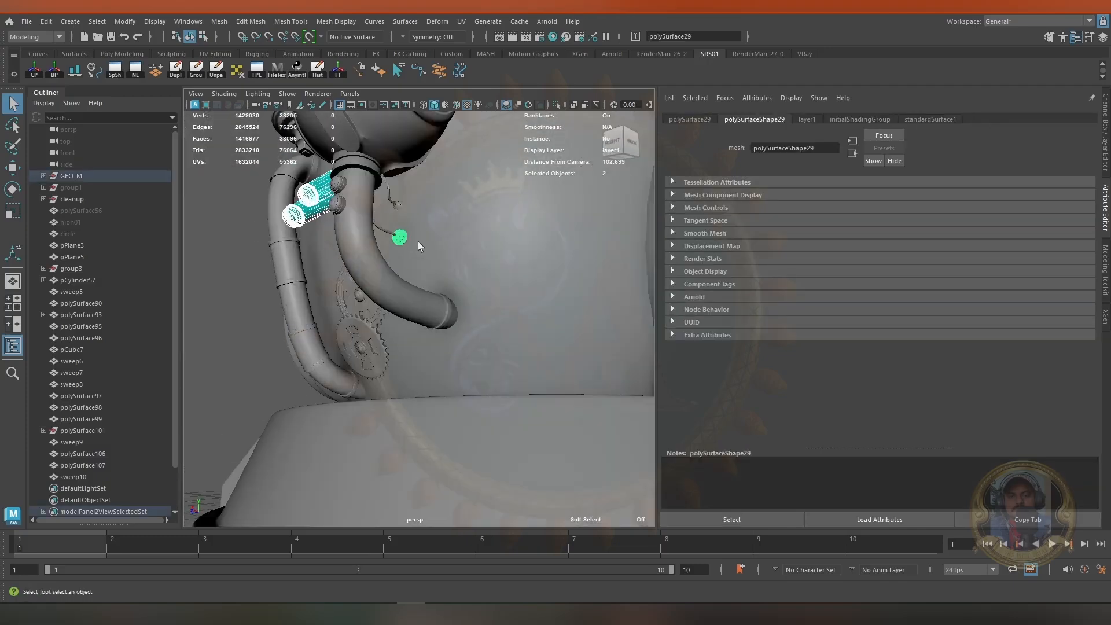
pyautogui.hotkey('ctrl', 'd')
pyautogui.keyDown('shift'); pyautogui.moveTo(372, 271); pyautogui.dragTo(361, 325, button='right'); pyautogui.keyUp('shift')
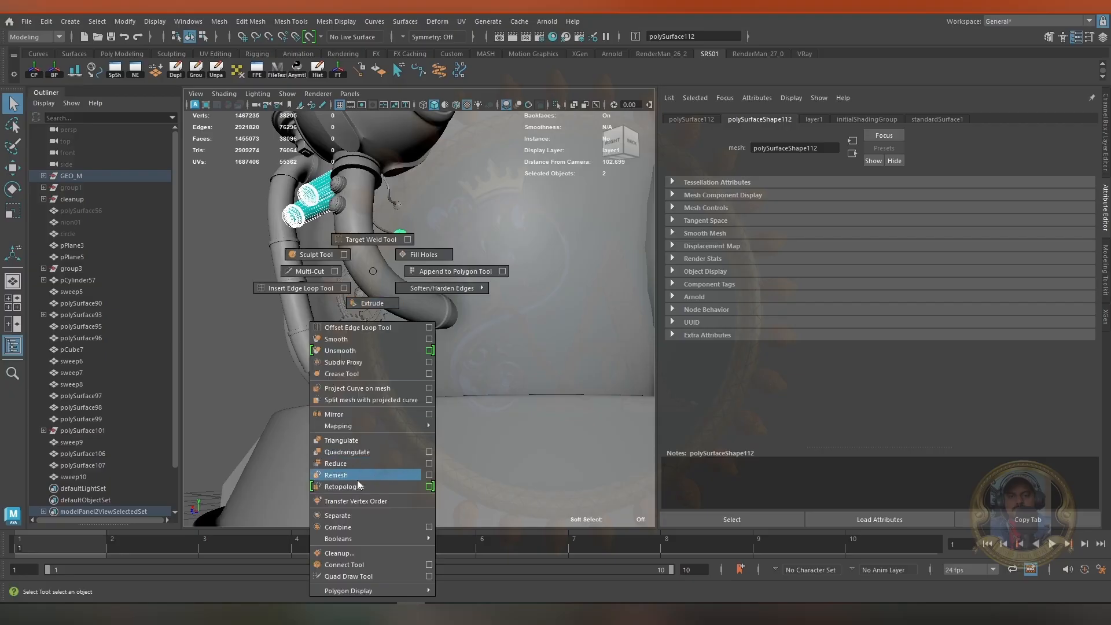
pyautogui.keyDown('shift'); pyautogui.moveTo(366, 501); pyautogui.dragTo(355, 526, button='right'); pyautogui.keyUp('shift')
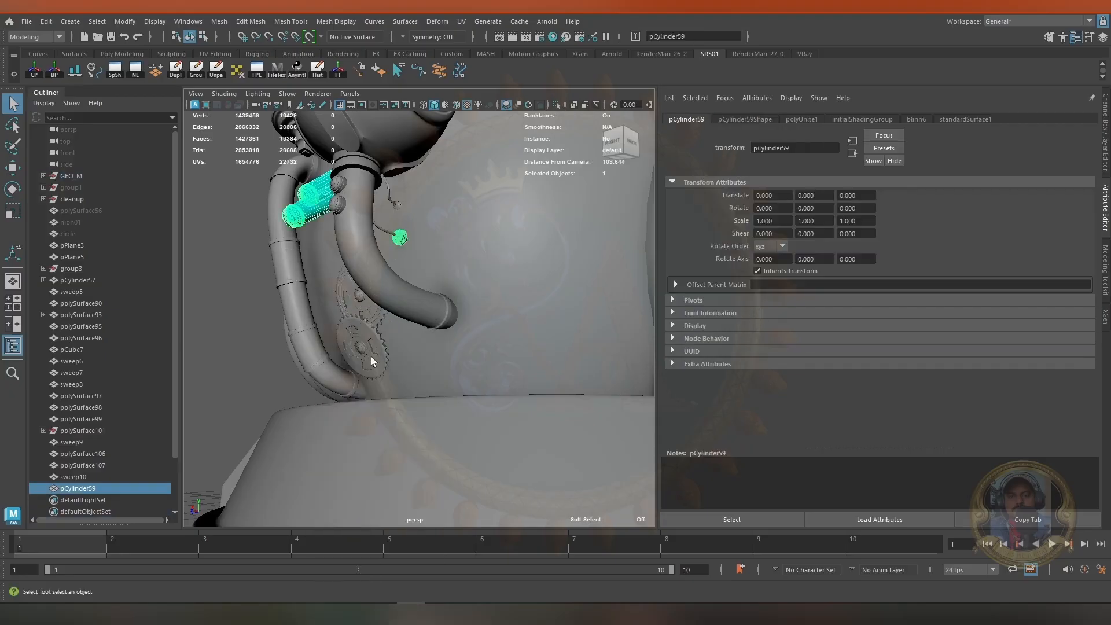
# In the top view, move the combined mesh's pivot toward the centre of the machine
pyautogui.press('space')
pyautogui.press('space')
pyautogui.press('f')
pyautogui.scroll(-10, 336, 245)
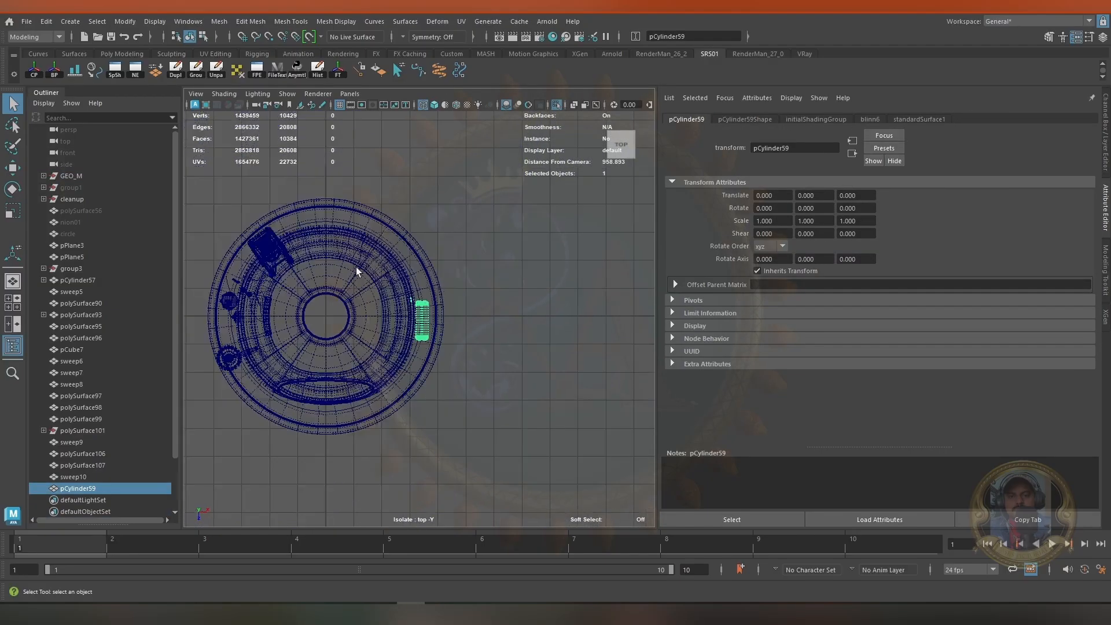
pyautogui.press('w')
pyautogui.press('d')
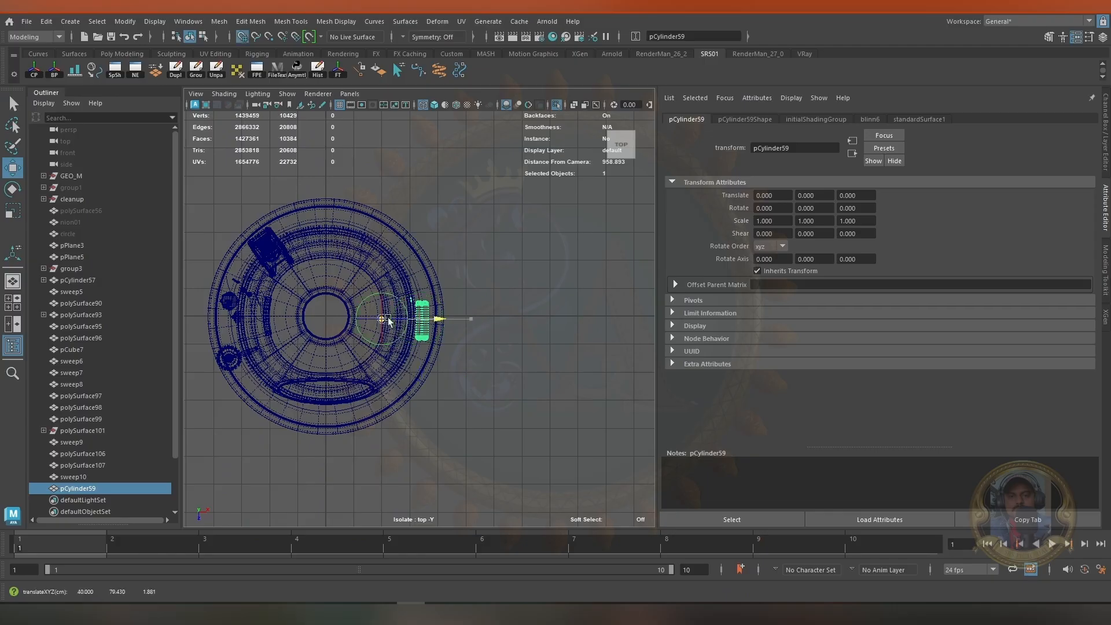
# Mirror the combined tube mesh to the other side of the machine with Scale X set to -1
pyautogui.press('space')
pyautogui.press('space')
pyautogui.scroll(-5, 459, 290)
pyautogui.keyDown('alt'); pyautogui.moveTo(459, 289); pyautogui.dragTo(365, 308); pyautogui.keyUp('alt')
pyautogui.press('r')
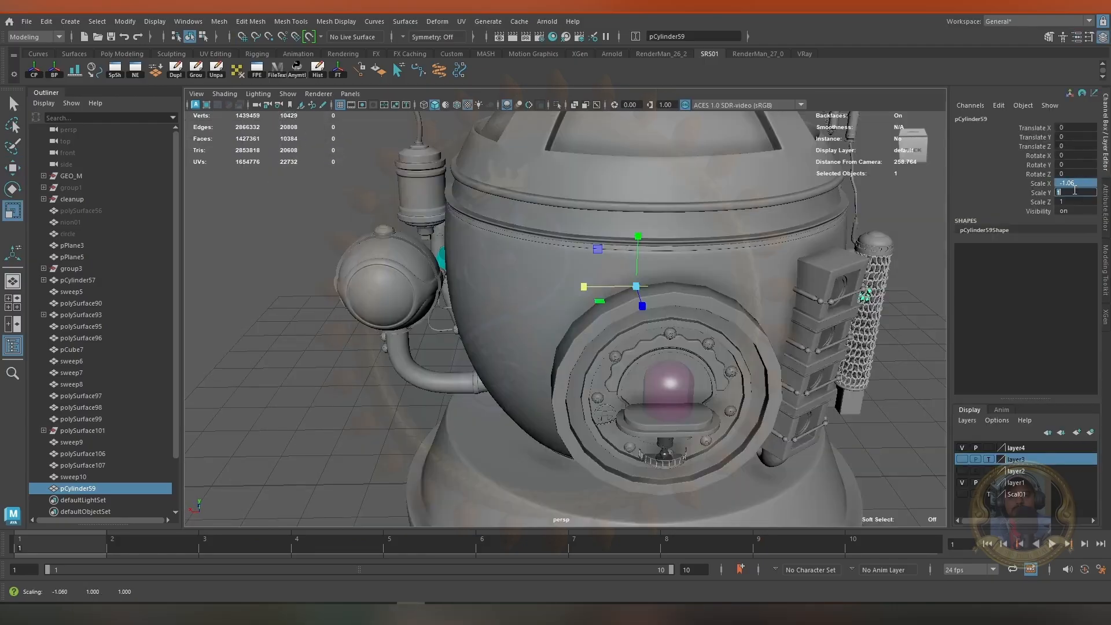
pyautogui.write('-1')
pyautogui.press('Return')
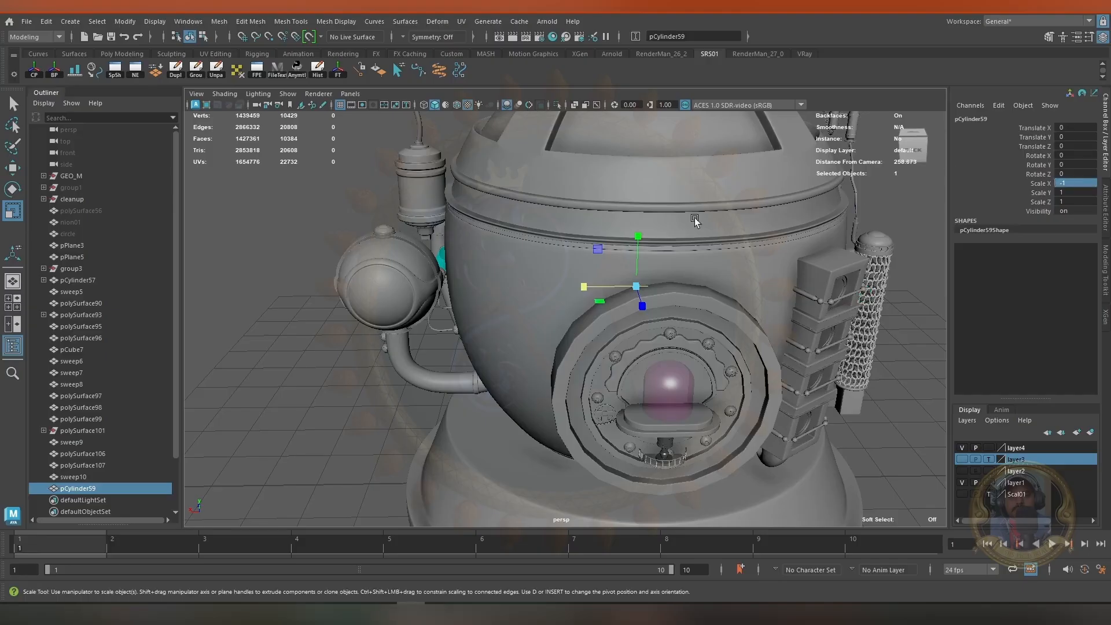
# Isolate the mirrored tube mesh and separate it into individual pieces
pyautogui.keyDown('alt'); pyautogui.moveTo(697, 219); pyautogui.dragTo(598, 242); pyautogui.keyUp('alt')
pyautogui.keyDown('alt'); pyautogui.moveTo(597, 242); pyautogui.dragTo(627, 327, button='right'); pyautogui.keyUp('alt')
pyautogui.hotkey('ctrl', '1')
pyautogui.click(498, 297)
pyautogui.keyDown('alt'); pyautogui.moveTo(498, 296); pyautogui.dragTo(547, 284); pyautogui.keyUp('alt')
pyautogui.click(586, 231)
pyautogui.keyDown('shift'); pyautogui.moveTo(585, 231); pyautogui.dragTo(560, 470, button='right'); pyautogui.keyUp('shift')
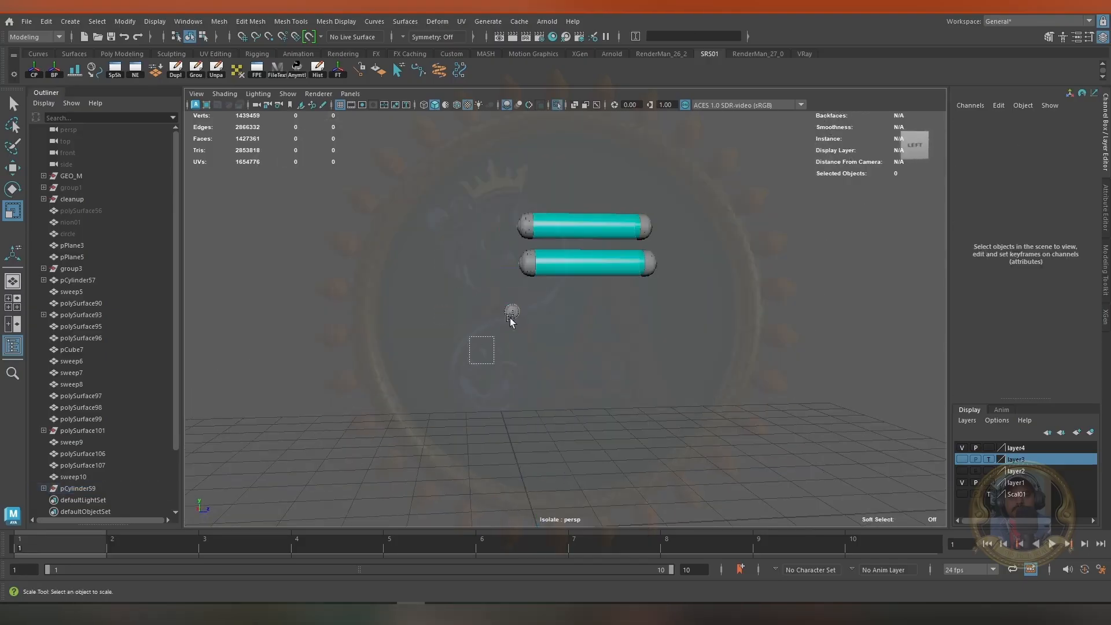
pyautogui.keyDown('shift'); pyautogui.moveTo(573, 238); pyautogui.dragTo(550, 504, button='right'); pyautogui.keyUp('shift')
pyautogui.keyDown('shift'); pyautogui.moveTo(558, 276); pyautogui.dragTo(544, 211, button='right'); pyautogui.keyUp('shift')
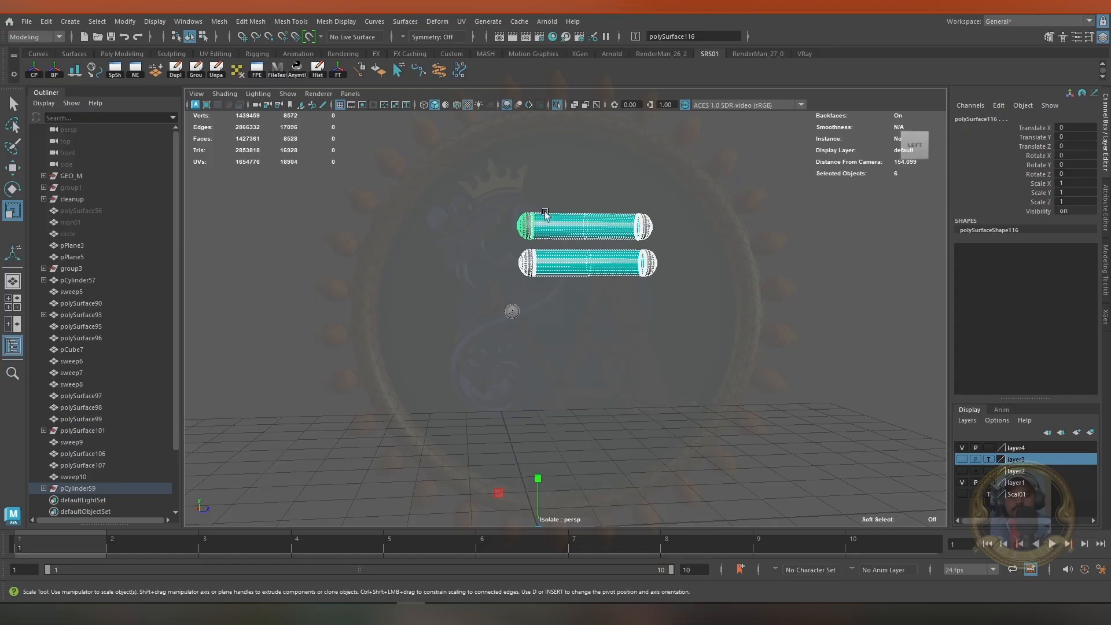
# Combine the upper tube's pieces into one mesh and the lower tube's pieces into another
pyautogui.moveTo(521, 211); pyautogui.dragTo(751, 224)
pyautogui.keyDown('shift'); pyautogui.moveTo(579, 209); pyautogui.dragTo(573, 454, button='right'); pyautogui.keyUp('shift')
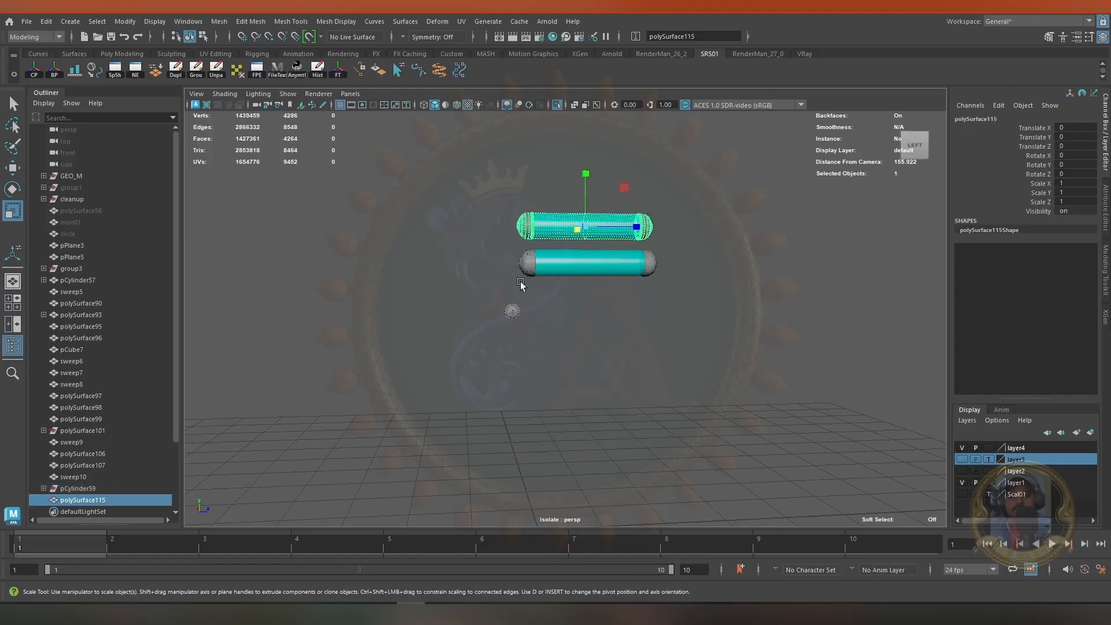
pyautogui.moveTo(520, 282); pyautogui.dragTo(667, 256)
pyautogui.keyDown('shift'); pyautogui.moveTo(667, 256); pyautogui.dragTo(642, 516, button='right'); pyautogui.keyUp('shift')
# Move both tubes and the knob outward from the body along X and leave isolation
pyautogui.moveTo(492, 197); pyautogui.dragTo(764, 406)
pyautogui.press('w')
pyautogui.scroll(-5, 694, 384)
pyautogui.moveTo(689, 353); pyautogui.dragTo(730, 360)
pyautogui.hotkey('ctrl', '1')
pyautogui.scroll(-2, 592, 366)
pyautogui.keyDown('alt'); pyautogui.moveTo(645, 359); pyautogui.dragTo(586, 400); pyautogui.keyUp('alt')
pyautogui.scroll(5, 588, 310)
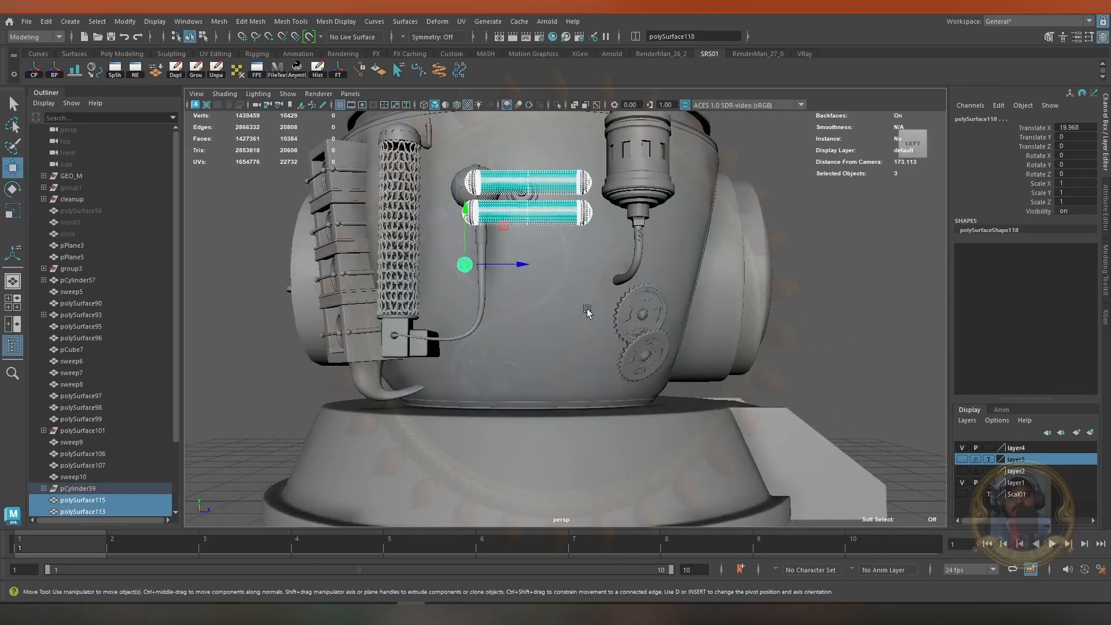
pyautogui.keyDown('alt'); pyautogui.moveTo(588, 311); pyautogui.dragTo(582, 370, button='middle'); pyautogui.keyUp('alt')
# Rotate the two turquoise tubes about -88.6° in X so they stand upright
pyautogui.click(519, 250)
pyautogui.keyDown('shift'); pyautogui.click(523, 275); pyautogui.keyUp('shift')
pyautogui.press('e')
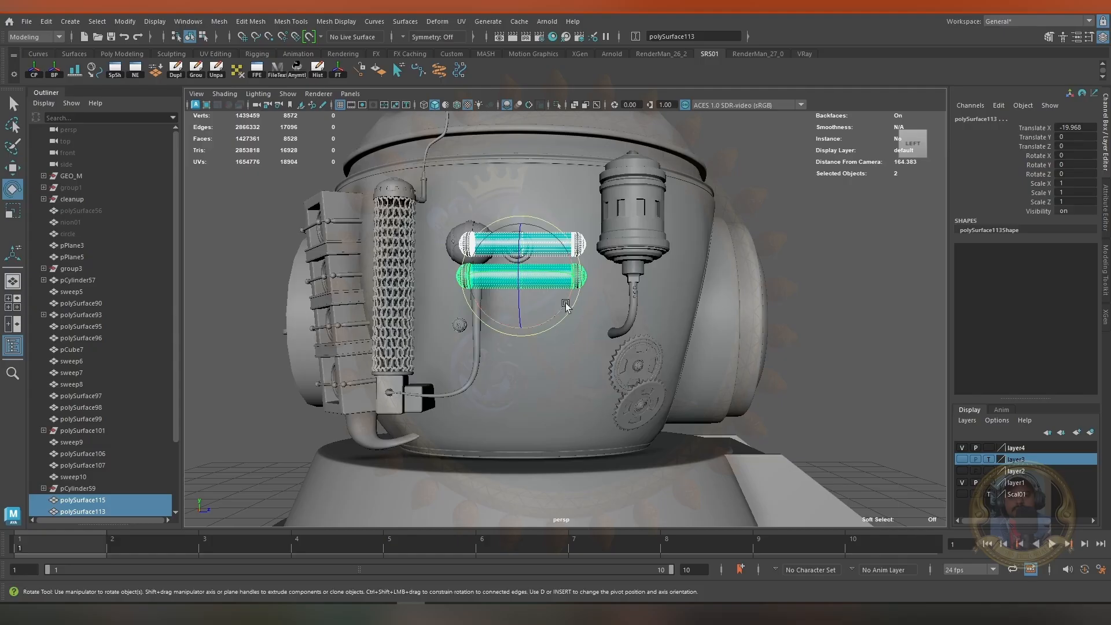
pyautogui.moveTo(566, 305); pyautogui.dragTo(595, 237)
pyautogui.moveTo(528, 343); pyautogui.dragTo(547, 265)
# Move one upright tube to the body area between the ball fixture and the large canister, with Translate Y at -13.76
pyautogui.press('w')
pyautogui.click(418, 281)
pyautogui.moveTo(419, 283)
pyautogui.keyDown('alt'); pyautogui.mouseDown()
pyautogui.moveTo(391, 304)
pyautogui.moveTo(425, 287)
pyautogui.mouseUp(); pyautogui.keyUp('alt')
pyautogui.keyDown('alt'); pyautogui.moveTo(425, 286); pyautogui.dragTo(468, 362, button='right'); pyautogui.keyUp('alt')
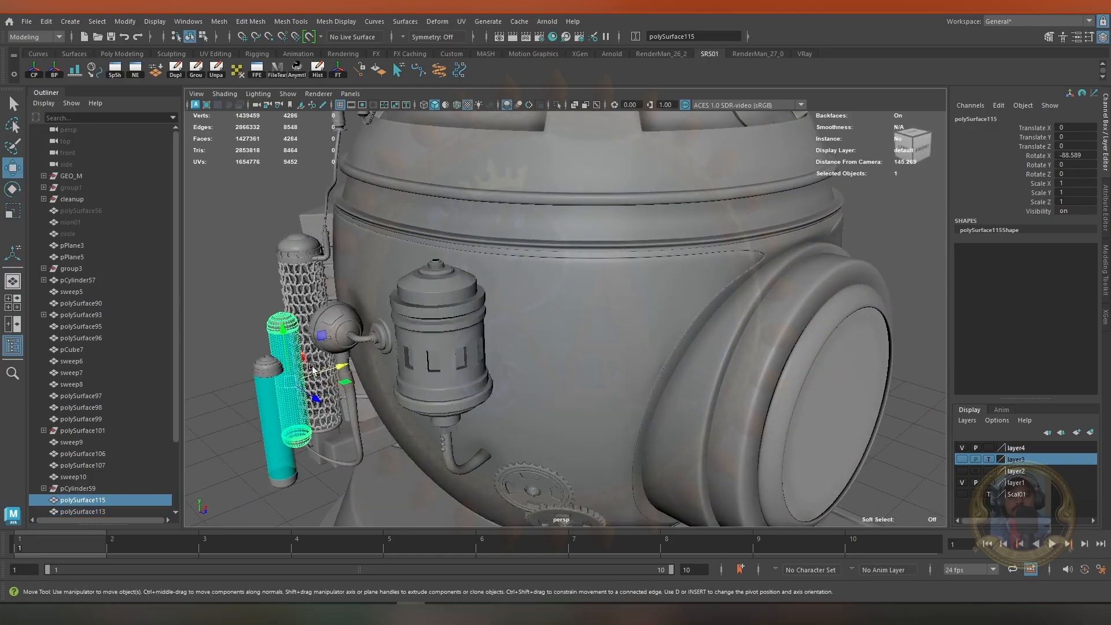
pyautogui.moveTo(313, 366); pyautogui.dragTo(508, 305)
pyautogui.moveTo(544, 192); pyautogui.dragTo(544, 253)
# Delete the other upright tube and rotate the remaining one to -91.66° in X
pyautogui.keyDown('alt'); pyautogui.moveTo(545, 254); pyautogui.dragTo(544, 302); pyautogui.keyUp('alt')
pyautogui.keyDown('alt'); pyautogui.moveTo(543, 303); pyautogui.dragTo(616, 376, button='right'); pyautogui.keyUp('alt')
pyautogui.click(409, 273)
pyautogui.press('Delete')
pyautogui.click(488, 355)
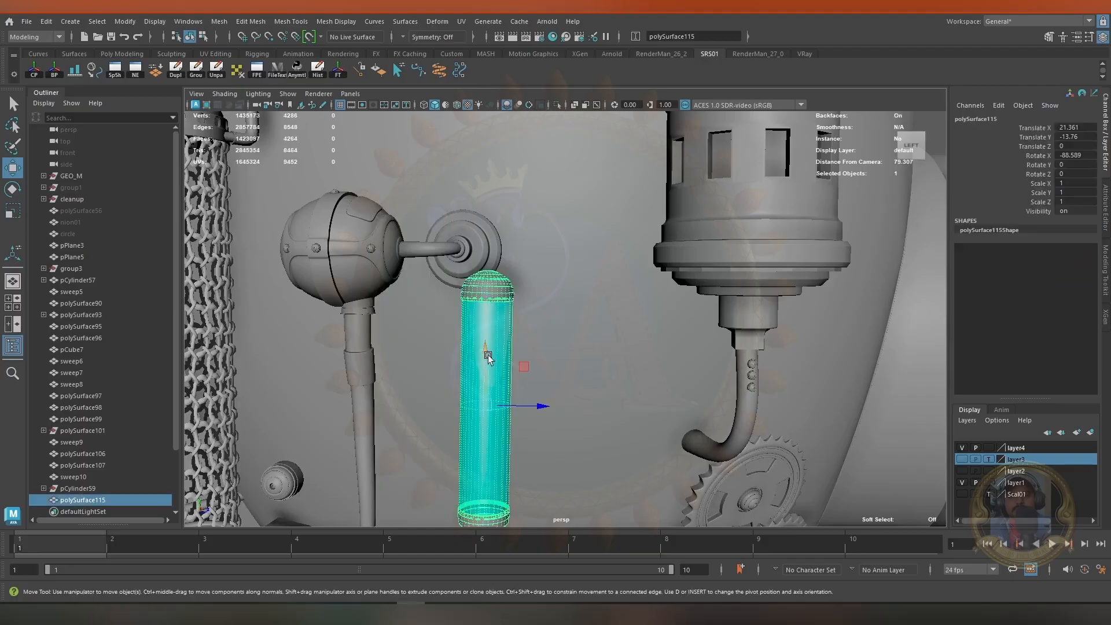
pyautogui.keyDown('alt'); pyautogui.moveTo(488, 355); pyautogui.dragTo(528, 298, button='right'); pyautogui.keyUp('alt')
pyautogui.press('e')
pyautogui.moveTo(565, 310); pyautogui.dragTo(582, 310)
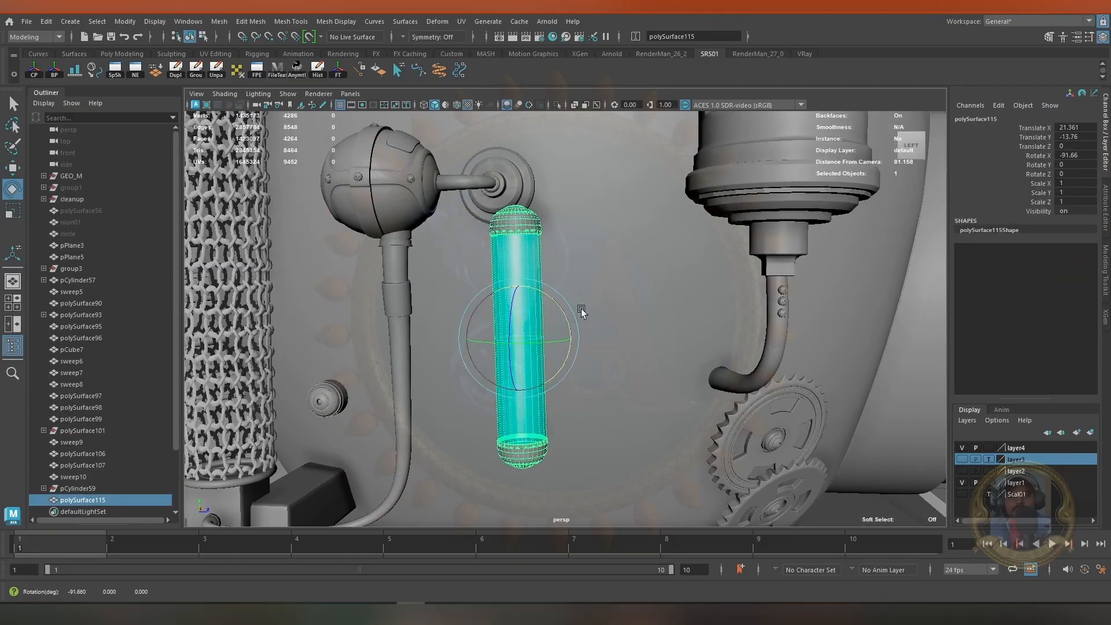
# Lower the remaining tube to about -20.68 in Translate Y and freeze its transformations
pyautogui.keyDown('alt'); pyautogui.moveTo(581, 309); pyautogui.dragTo(517, 295, button='right'); pyautogui.keyUp('alt')
pyautogui.keyDown('alt'); pyautogui.moveTo(517, 295); pyautogui.dragTo(516, 231, button='middle'); pyautogui.keyUp('alt')
pyautogui.press('w')
pyautogui.moveTo(514, 224); pyautogui.dragTo(512, 267)
pyautogui.keyDown('alt'); pyautogui.moveTo(512, 269); pyautogui.dragTo(554, 325); pyautogui.keyUp('alt')
pyautogui.keyDown('alt'); pyautogui.moveTo(554, 325); pyautogui.dragTo(588, 316, button='right'); pyautogui.keyUp('alt')
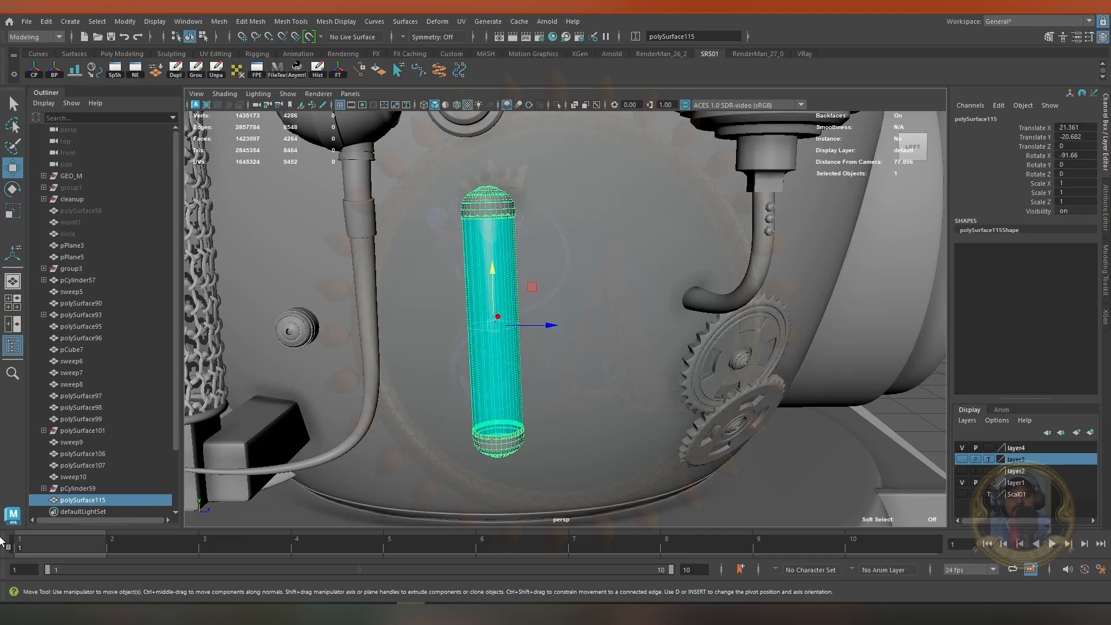
pyautogui.click(335, 73)
# Rotate the tube slightly to straighten it against the body and freeze its transformations again
pyautogui.keyDown('alt'); pyautogui.moveTo(590, 289); pyautogui.dragTo(513, 267, button='right'); pyautogui.keyUp('alt')
pyautogui.press('e')
pyautogui.moveTo(571, 305); pyautogui.dragTo(582, 297)
pyautogui.click(342, 71)
pyautogui.keyDown('alt'); pyautogui.moveTo(488, 299); pyautogui.dragTo(465, 300, button='middle'); pyautogui.keyUp('alt')
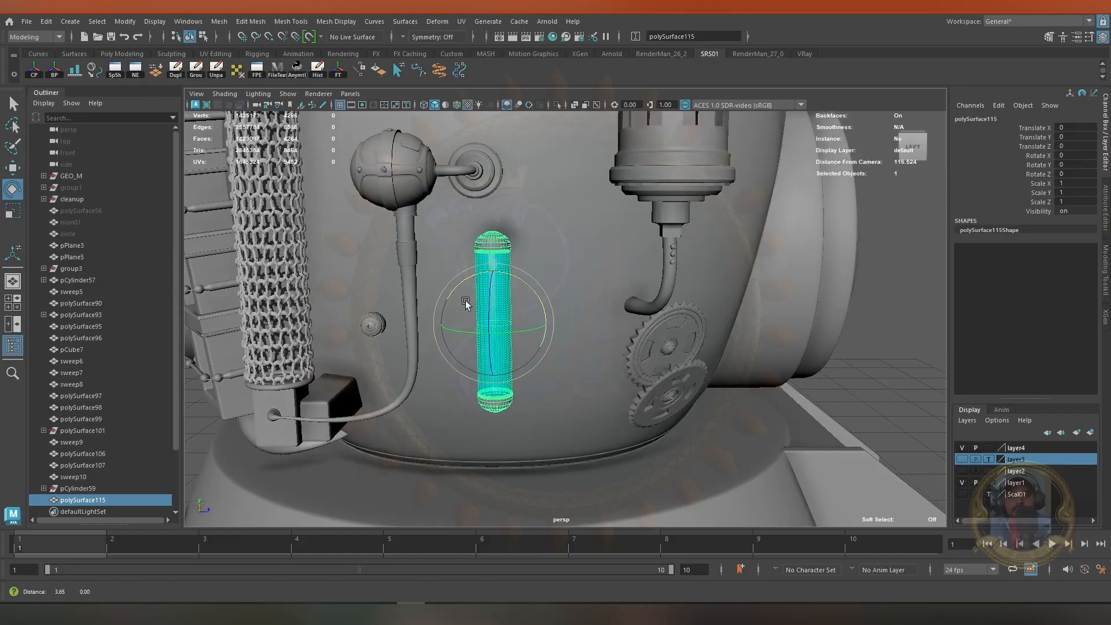
pyautogui.keyDown('alt'); pyautogui.moveTo(465, 300); pyautogui.dragTo(513, 328, button='right'); pyautogui.keyUp('alt')
# Duplicate the turquoise tube twice and offset the copies along Z to form a row of three
pyautogui.hotkey('ctrl', 'd')
pyautogui.press('w')
pyautogui.moveTo(537, 323); pyautogui.dragTo(602, 243)
pyautogui.click(339, 72)
pyautogui.hotkey('ctrl', 'd')
pyautogui.keyDown('alt'); pyautogui.moveTo(602, 243); pyautogui.dragTo(579, 266, button='right'); pyautogui.keyUp('alt')
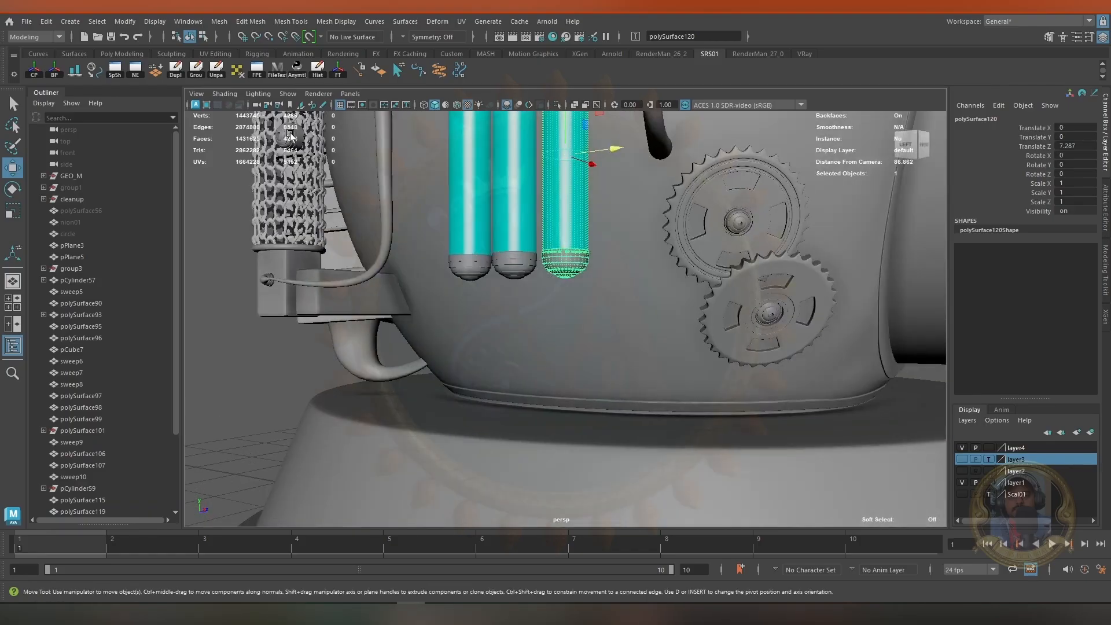
# Duplicate the block under the mesh-covered canister, move the copy below the three tubes at Translate Z 35.18, and rotate it to 0° in Y
pyautogui.click(325, 165)
pyautogui.keyDown('alt'); pyautogui.moveTo(324, 165); pyautogui.dragTo(354, 271, button='right'); pyautogui.keyUp('alt')
pyautogui.keyDown('alt'); pyautogui.moveTo(354, 271); pyautogui.dragTo(452, 348); pyautogui.keyUp('alt')
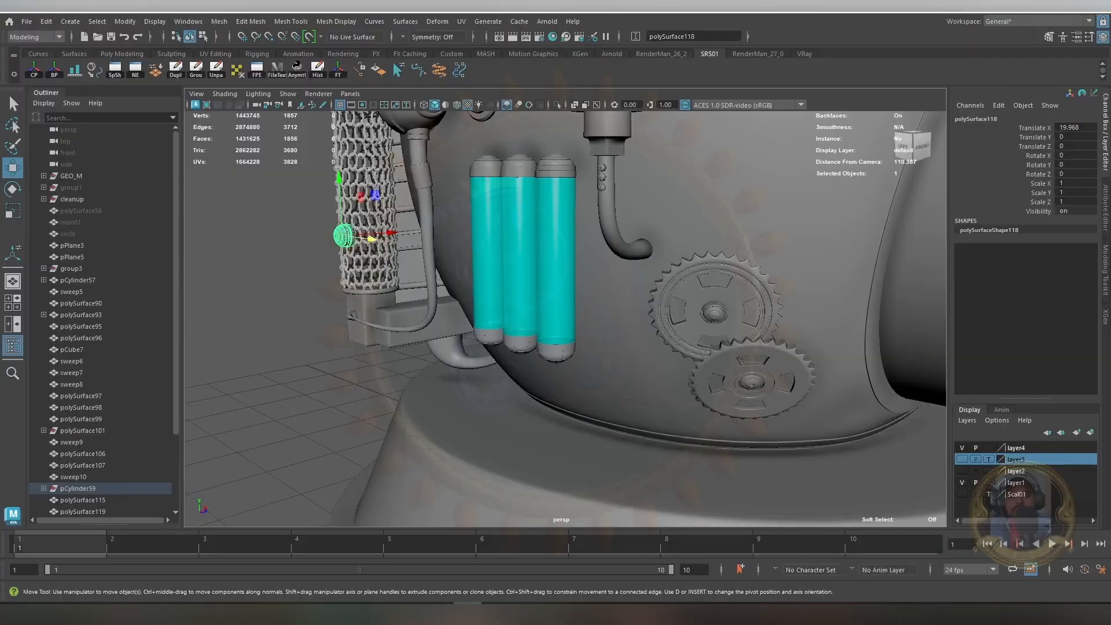
pyautogui.keyDown('alt'); pyautogui.moveTo(707, 336); pyautogui.dragTo(487, 278); pyautogui.keyUp('alt')
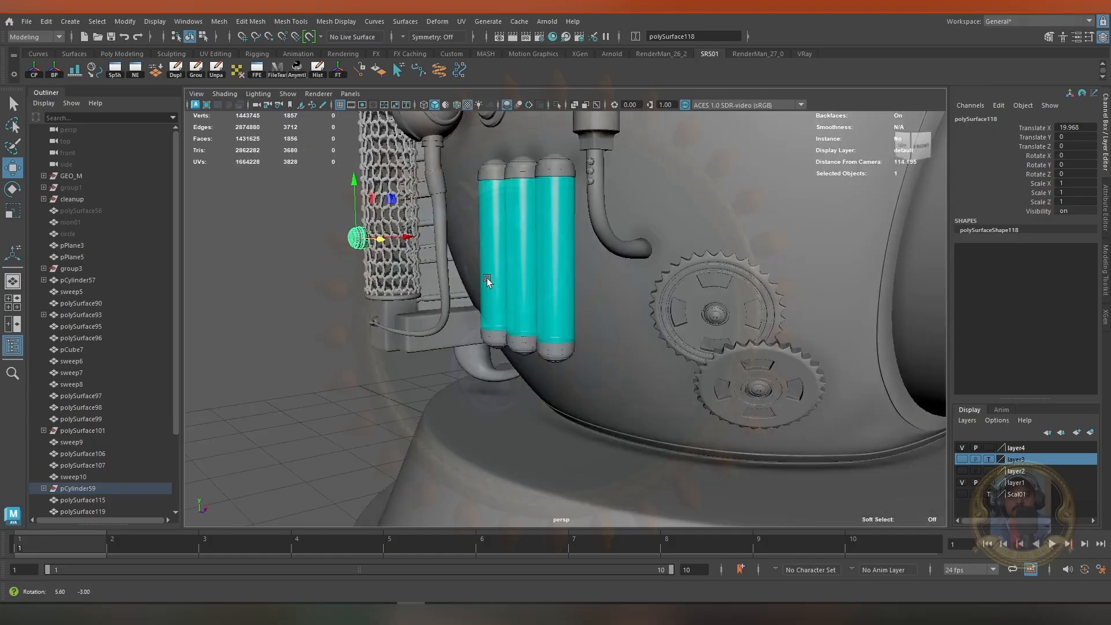
pyautogui.click(324, 301)
pyautogui.scroll(-2, 451, 327)
pyautogui.keyDown('alt'); pyautogui.moveTo(452, 327); pyautogui.dragTo(626, 349); pyautogui.keyUp('alt')
pyautogui.click(417, 308)
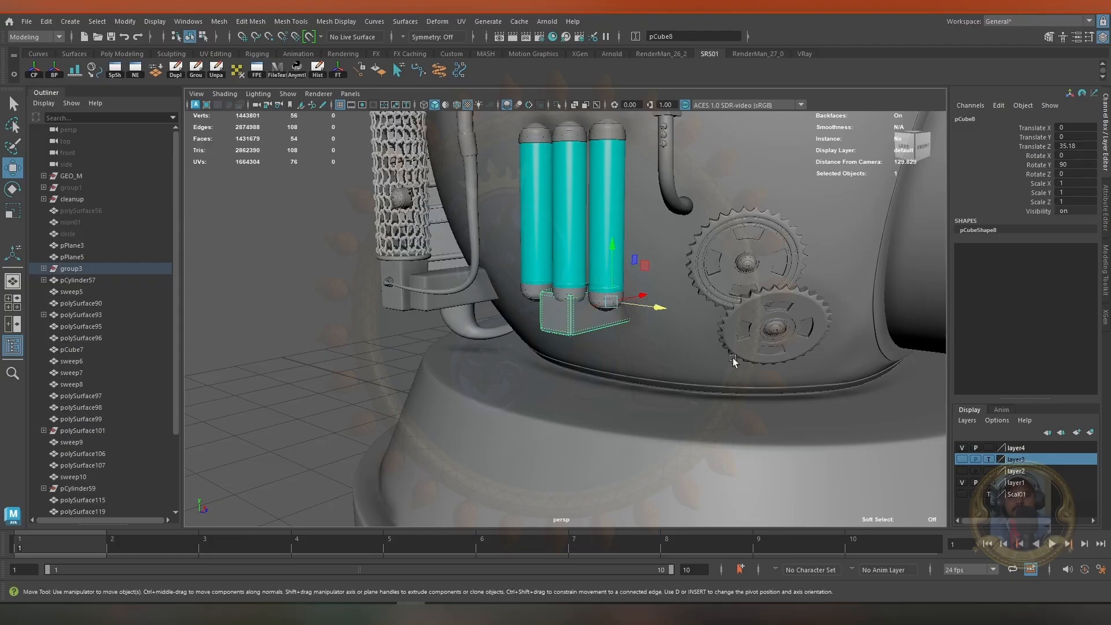
pyautogui.press('e')
pyautogui.moveTo(646, 315); pyautogui.dragTo(559, 316)
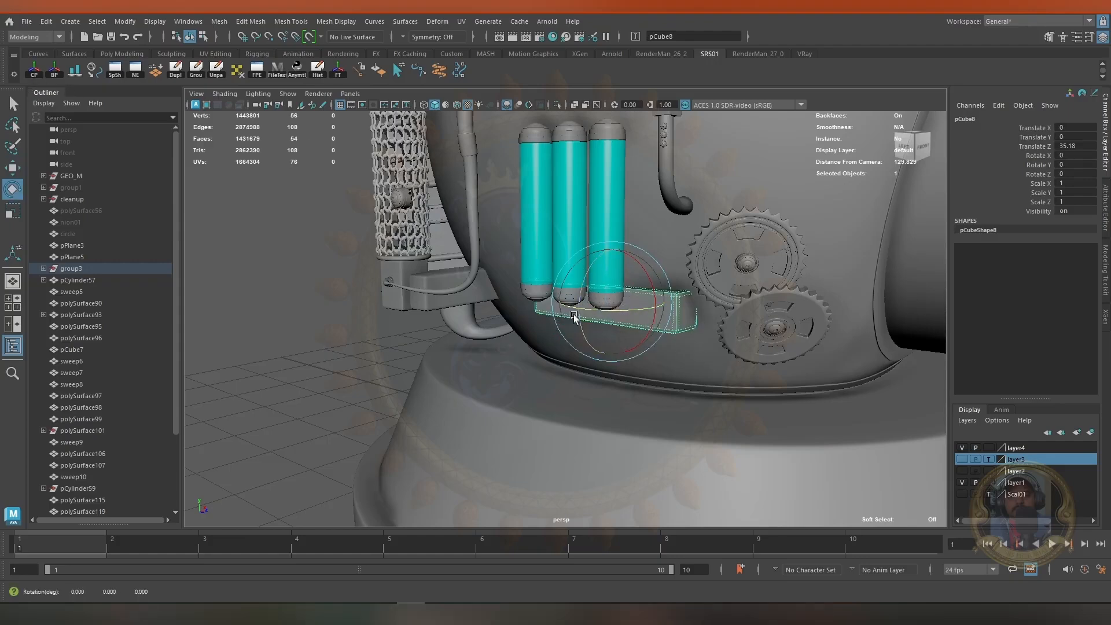
# Move the copied block out from the body and below the three tubes, to Translate X -13.144 and Translate Y -5.555
pyautogui.press('w')
pyautogui.keyDown('alt'); pyautogui.moveTo(653, 311); pyautogui.dragTo(605, 341); pyautogui.keyUp('alt')
pyautogui.moveTo(660, 296)
pyautogui.mouseDown()
pyautogui.moveTo(625, 305)
pyautogui.moveTo(675, 301)
pyautogui.mouseUp()
pyautogui.keyDown('alt'); pyautogui.moveTo(660, 353); pyautogui.dragTo(702, 371, button='right'); pyautogui.keyUp('alt')
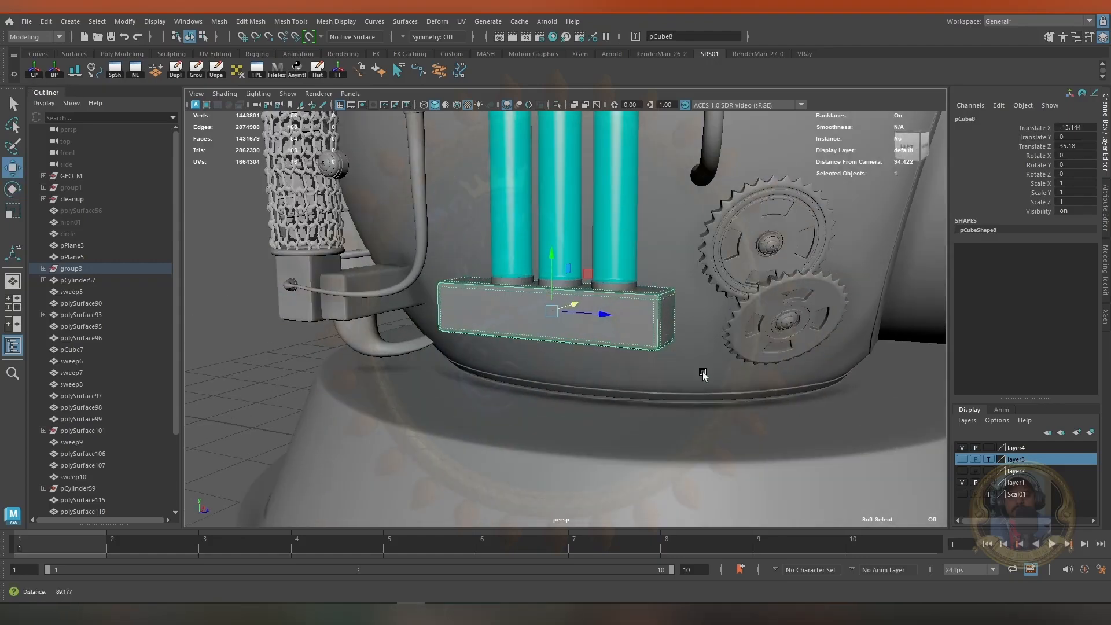
pyautogui.moveTo(552, 252); pyautogui.dragTo(561, 333)
pyautogui.keyDown('alt'); pyautogui.moveTo(585, 332); pyautogui.dragTo(640, 352, button='right'); pyautogui.keyUp('alt')
pyautogui.keyDown('alt'); pyautogui.moveTo(659, 369); pyautogui.dragTo(653, 340); pyautogui.keyUp('alt')
pyautogui.moveTo(547, 290); pyautogui.dragTo(548, 304)
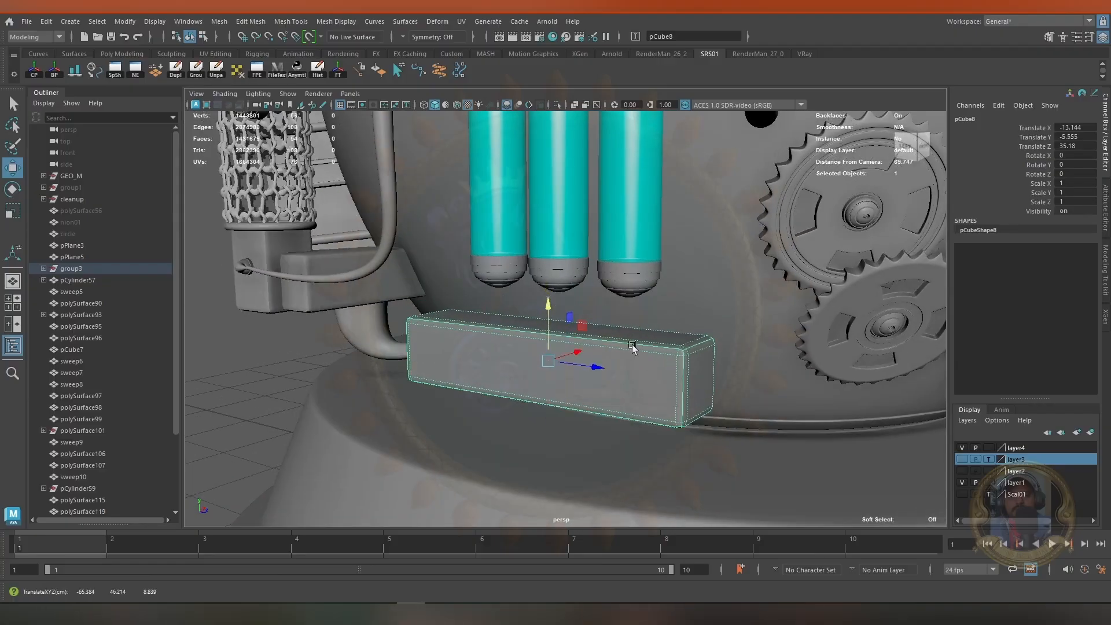
# Move the dome-shaped rivet to the lower end of the tube nearest the gears and rotate it to 90° in Z
pyautogui.keyDown('alt'); pyautogui.moveTo(633, 348); pyautogui.dragTo(628, 327); pyautogui.keyUp('alt')
pyautogui.keyDown('alt'); pyautogui.moveTo(628, 327); pyautogui.dragTo(567, 307, button='right'); pyautogui.keyUp('alt')
pyautogui.keyDown('alt'); pyautogui.moveTo(521, 290); pyautogui.dragTo(609, 316, button='middle'); pyautogui.keyUp('alt')
pyautogui.click(484, 240)
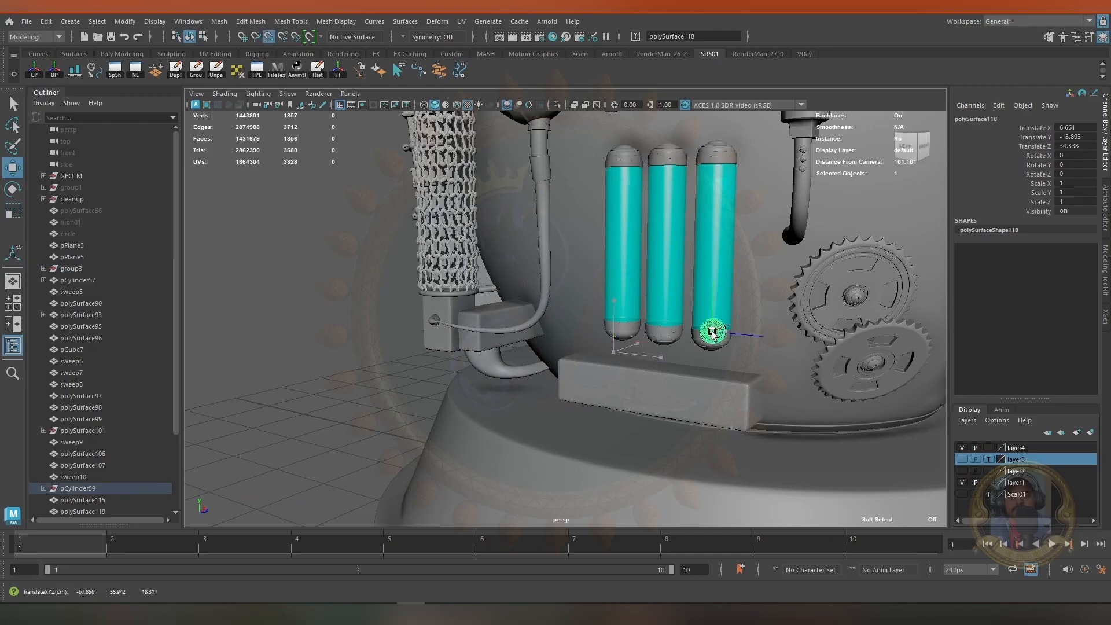
pyautogui.press('f')
pyautogui.keyDown('alt'); pyautogui.moveTo(645, 392); pyautogui.dragTo(460, 258, button='right'); pyautogui.keyUp('alt')
pyautogui.keyDown('alt'); pyautogui.moveTo(461, 258); pyautogui.dragTo(526, 334); pyautogui.keyUp('alt')
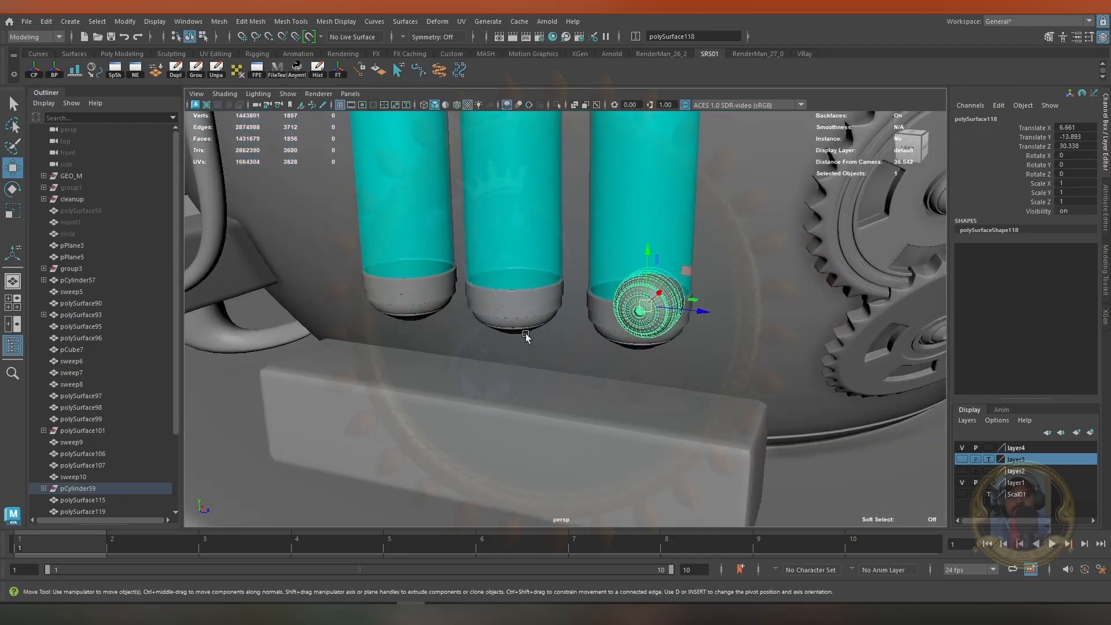
pyautogui.press('e')
pyautogui.moveTo(641, 298); pyautogui.dragTo(678, 213)
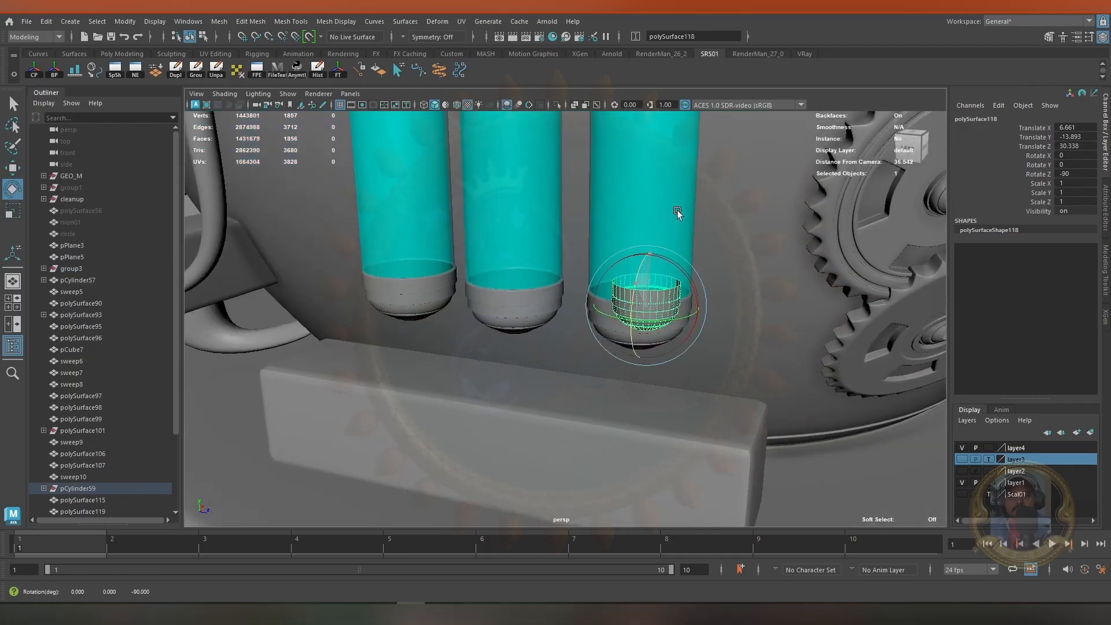
pyautogui.press('w')
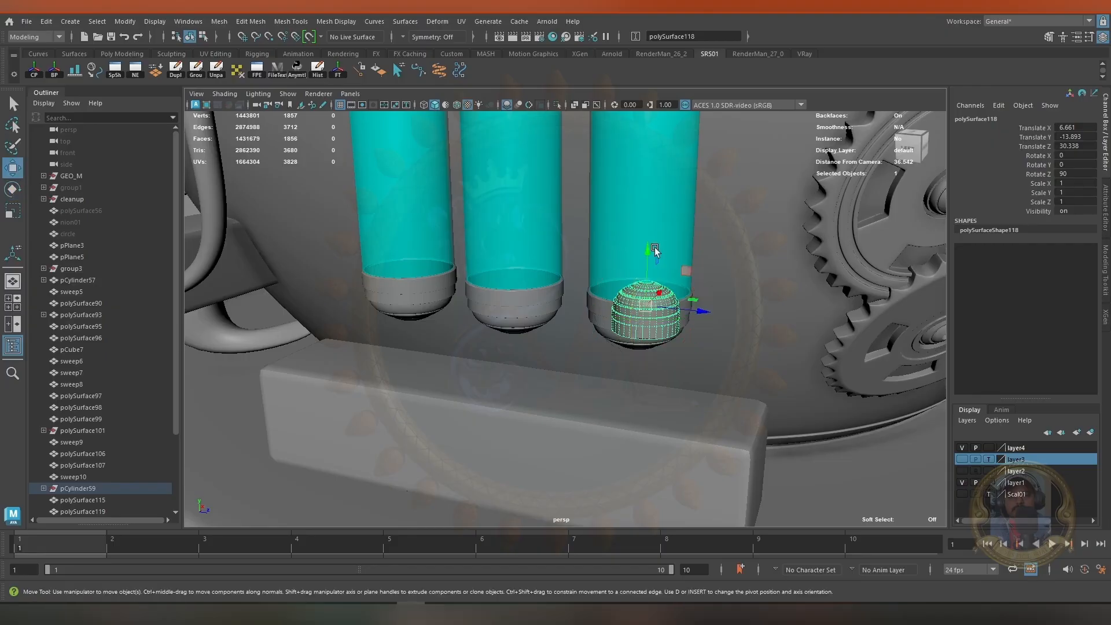
# Lower the dome to Translate Y -19 and align it under the tube nearest the gears using the Align Tool
pyautogui.moveTo(647, 254); pyautogui.dragTo(535, 348)
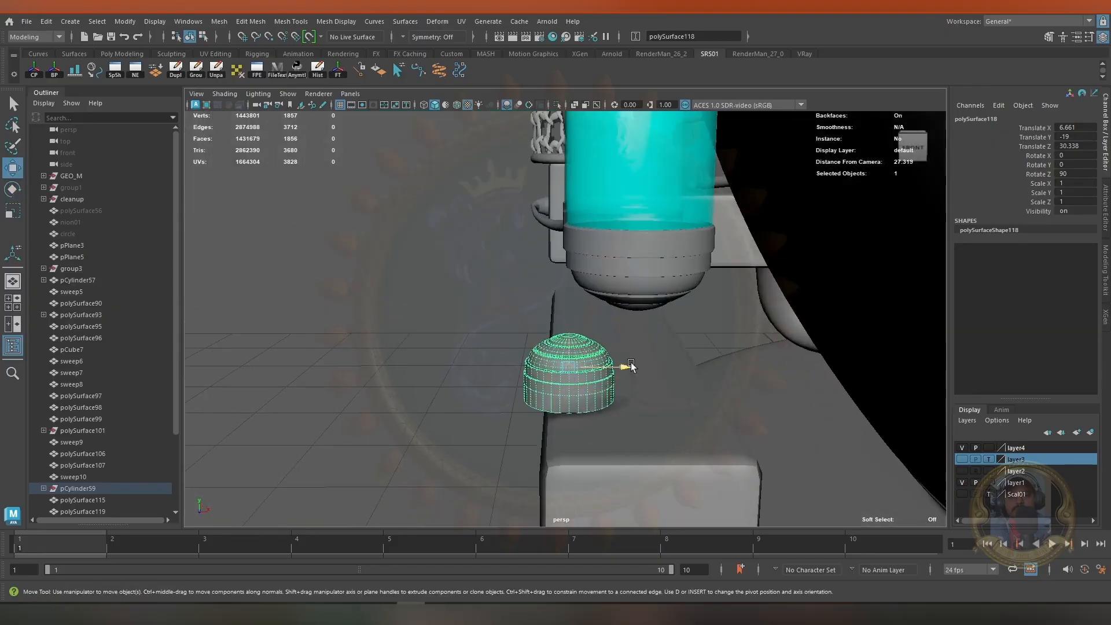
pyautogui.keyDown('alt'); pyautogui.moveTo(620, 367); pyautogui.dragTo(525, 325); pyautogui.keyUp('alt')
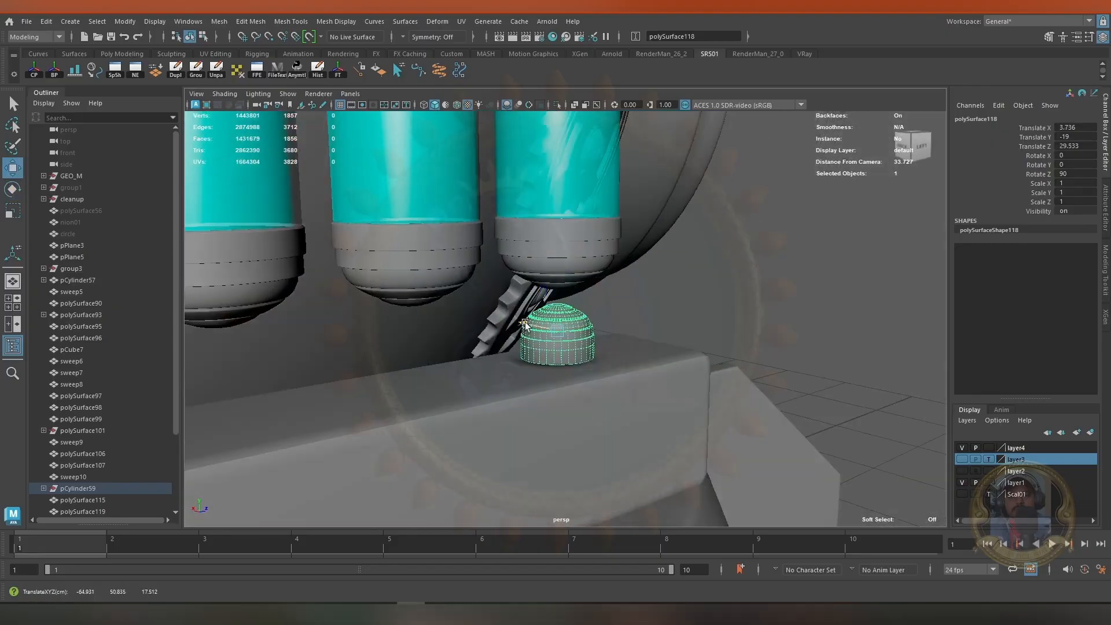
pyautogui.keyDown('shift'); pyautogui.click(556, 218); pyautogui.keyUp('shift')
pyautogui.keyDown('alt'); pyautogui.moveTo(494, 296); pyautogui.dragTo(819, 427); pyautogui.keyUp('alt')
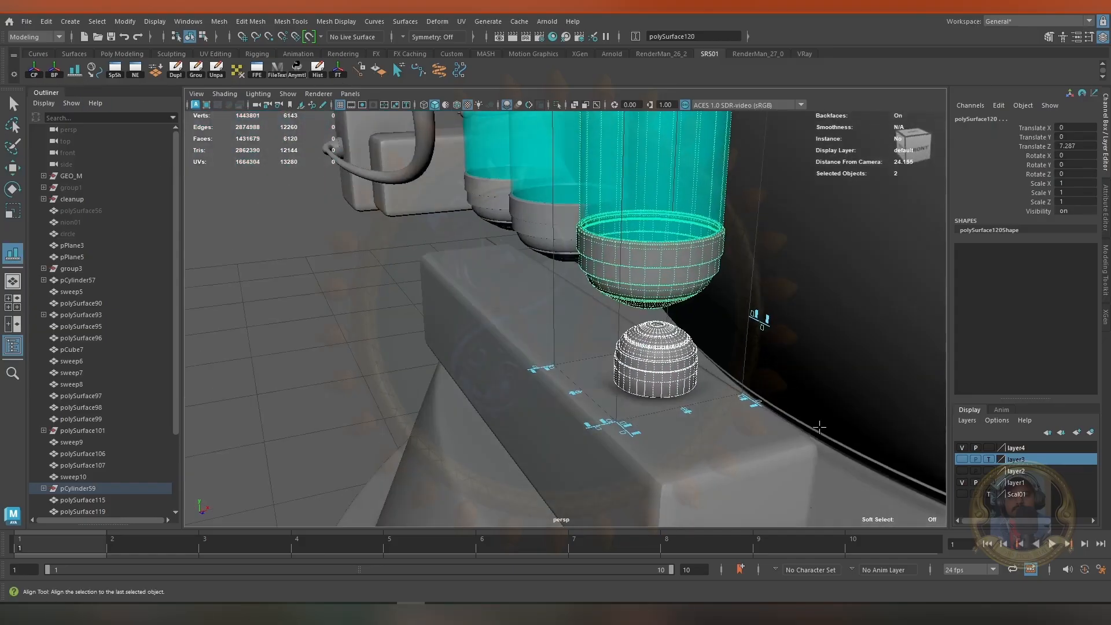
pyautogui.click(686, 411)
pyautogui.keyDown('alt'); pyautogui.moveTo(614, 399); pyautogui.dragTo(680, 405); pyautogui.keyUp('alt')
pyautogui.click(608, 384)
# Sink the dome partly into the block's top face and freeze its transformations
pyautogui.keyDown('alt'); pyautogui.moveTo(521, 324); pyautogui.dragTo(590, 300); pyautogui.keyUp('alt')
pyautogui.press('w')
pyautogui.click(597, 336)
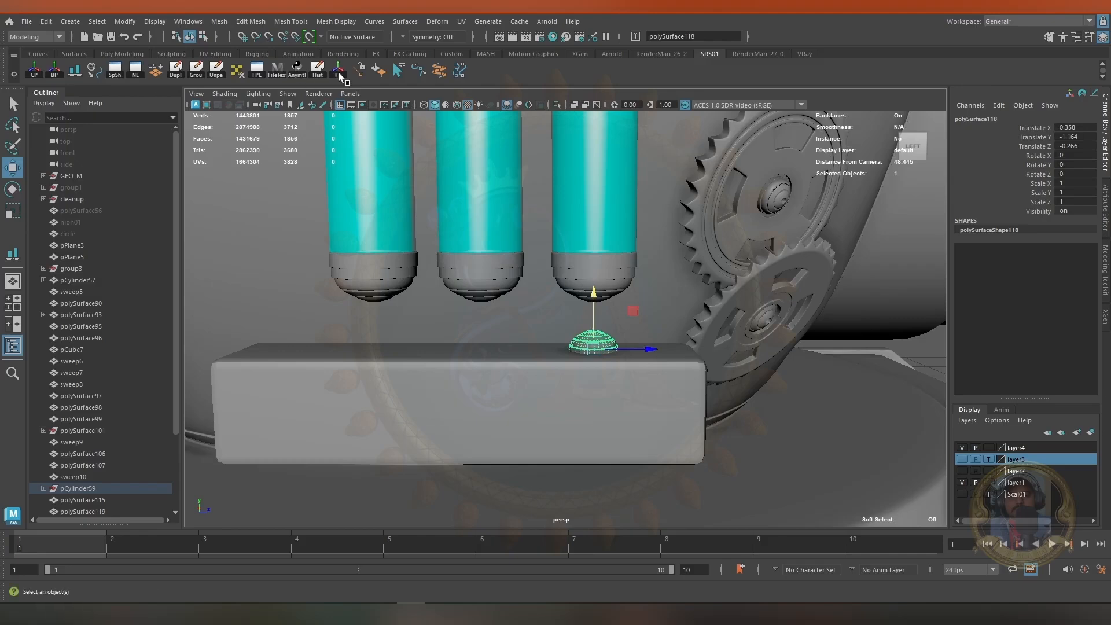
# Duplicate the dome along Z and align the copy beneath the middle tube at Translate Z -7.287
pyautogui.moveTo(644, 350); pyautogui.dragTo(548, 351)
pyautogui.keyDown('shift'); pyautogui.click(509, 258); pyautogui.keyUp('shift')
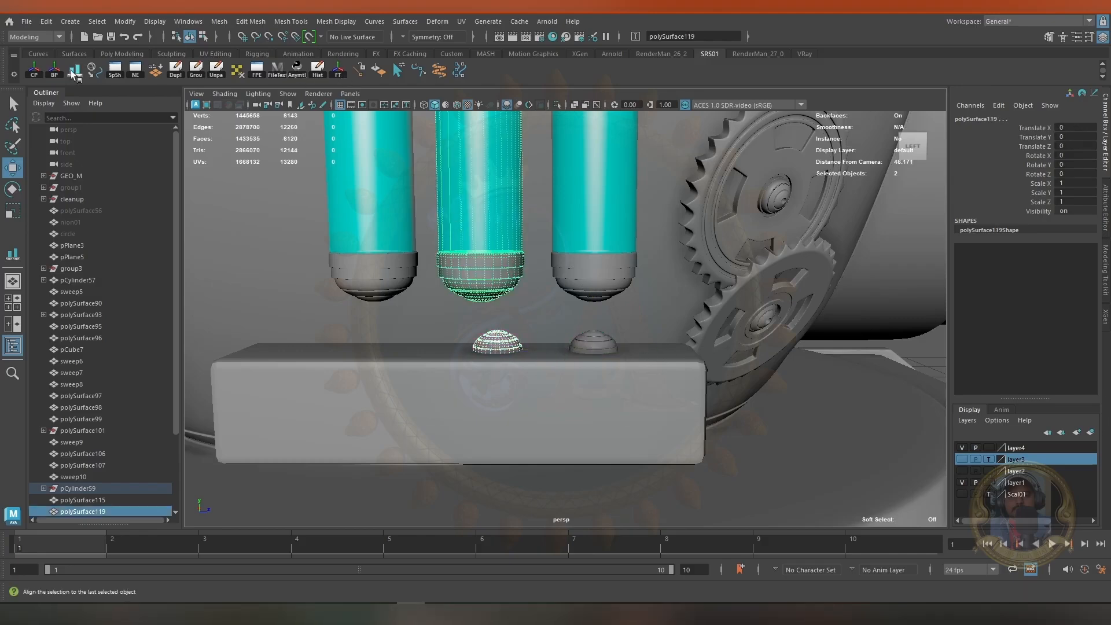
pyautogui.moveTo(507, 307)
pyautogui.keyDown('alt'); pyautogui.mouseDown()
pyautogui.moveTo(471, 369)
pyautogui.moveTo(385, 330)
pyautogui.moveTo(511, 328)
pyautogui.moveTo(525, 314)
pyautogui.mouseUp(); pyautogui.keyUp('alt')
pyautogui.press('w')
pyautogui.click(485, 349)
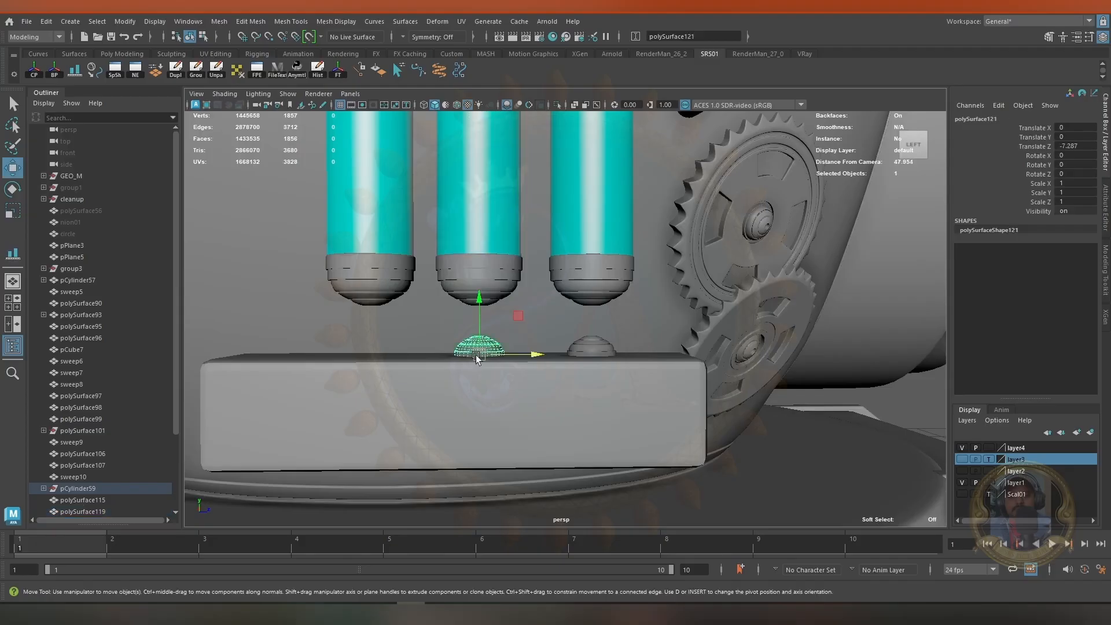
# Duplicate the middle dome along Z and align the copy beneath the remaining outer tube
pyautogui.keyDown('shift'); pyautogui.moveTo(531, 354); pyautogui.dragTo(454, 405); pyautogui.keyUp('shift')
pyautogui.keyDown('shift'); pyautogui.click(370, 272); pyautogui.keyUp('shift')
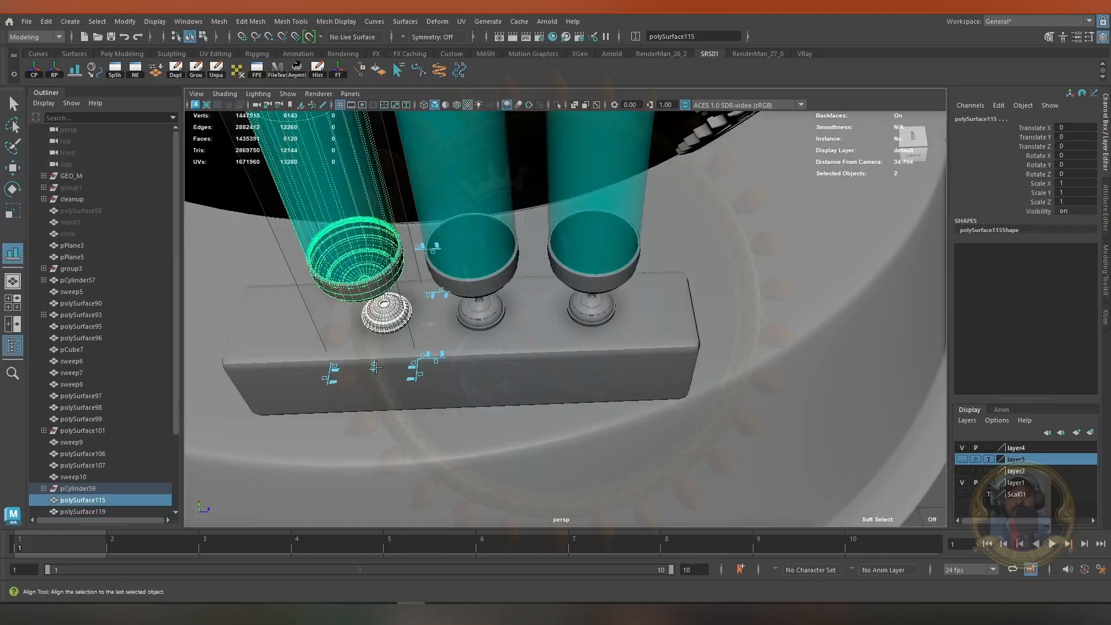
pyautogui.click(376, 368)
pyautogui.keyDown('alt'); pyautogui.moveTo(382, 371); pyautogui.dragTo(399, 342); pyautogui.keyUp('alt')
pyautogui.keyDown('alt'); pyautogui.moveTo(426, 400); pyautogui.dragTo(488, 425, button='right'); pyautogui.keyUp('alt')
pyautogui.press('w')
# Shorten the block under the domes to Scale Z 0.754 and move it to Translate Z 37.141
pyautogui.click(488, 423)
pyautogui.scroll(-3, 563, 361)
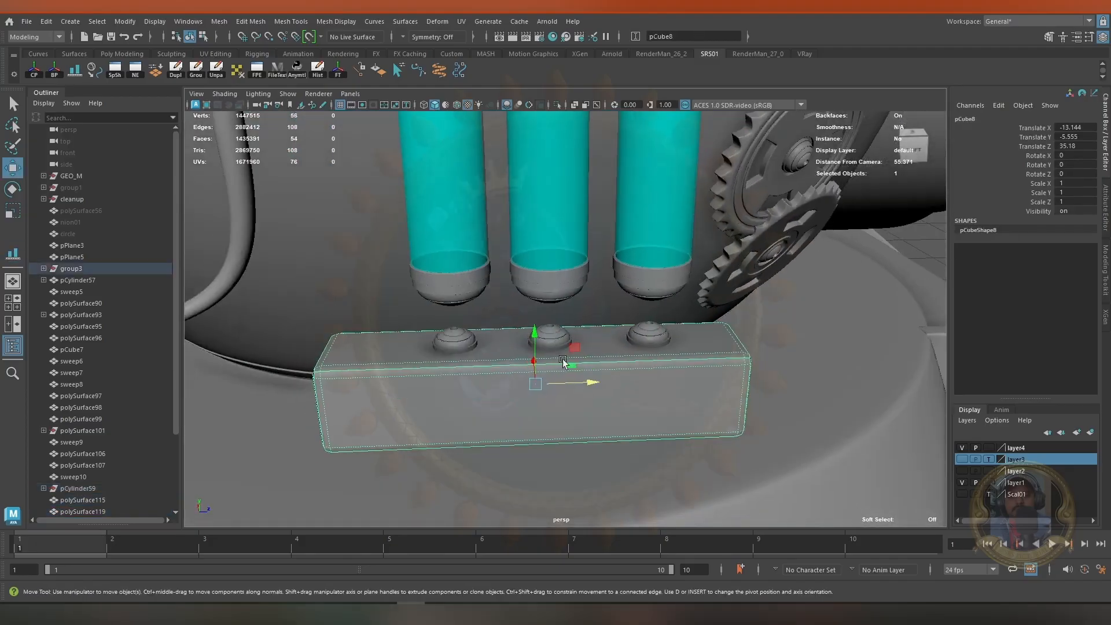
pyautogui.moveTo(596, 384); pyautogui.dragTo(491, 228)
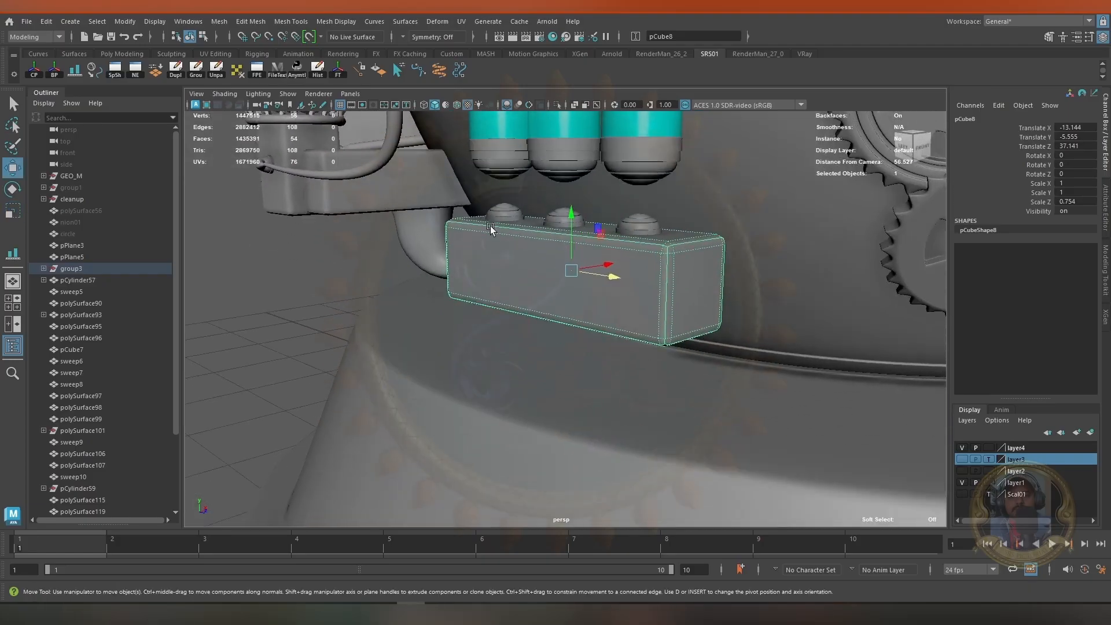
# Raise the block's bottom vertices to reduce its height, then return to object mode and deselect it
pyautogui.moveTo(491, 228); pyautogui.dragTo(427, 284, button='right')
pyautogui.keyDown('alt'); pyautogui.moveTo(774, 377); pyautogui.dragTo(845, 355); pyautogui.keyUp('alt')
pyautogui.moveTo(295, 390); pyautogui.dragTo(611, 342)
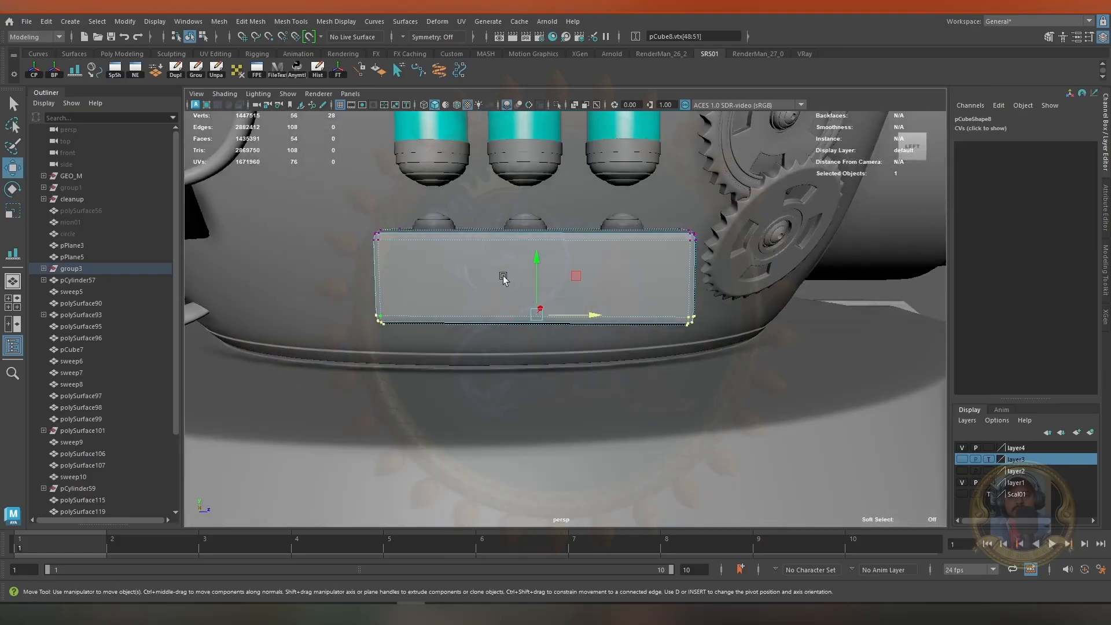
pyautogui.moveTo(536, 262); pyautogui.dragTo(537, 234)
pyautogui.keyDown('alt'); pyautogui.moveTo(580, 264); pyautogui.dragTo(462, 274); pyautogui.keyUp('alt')
pyautogui.keyDown('alt'); pyautogui.moveTo(462, 274); pyautogui.dragTo(484, 340, button='right'); pyautogui.keyUp('alt')
pyautogui.keyDown('alt'); pyautogui.moveTo(484, 339); pyautogui.dragTo(415, 343, button='middle'); pyautogui.keyUp('alt')
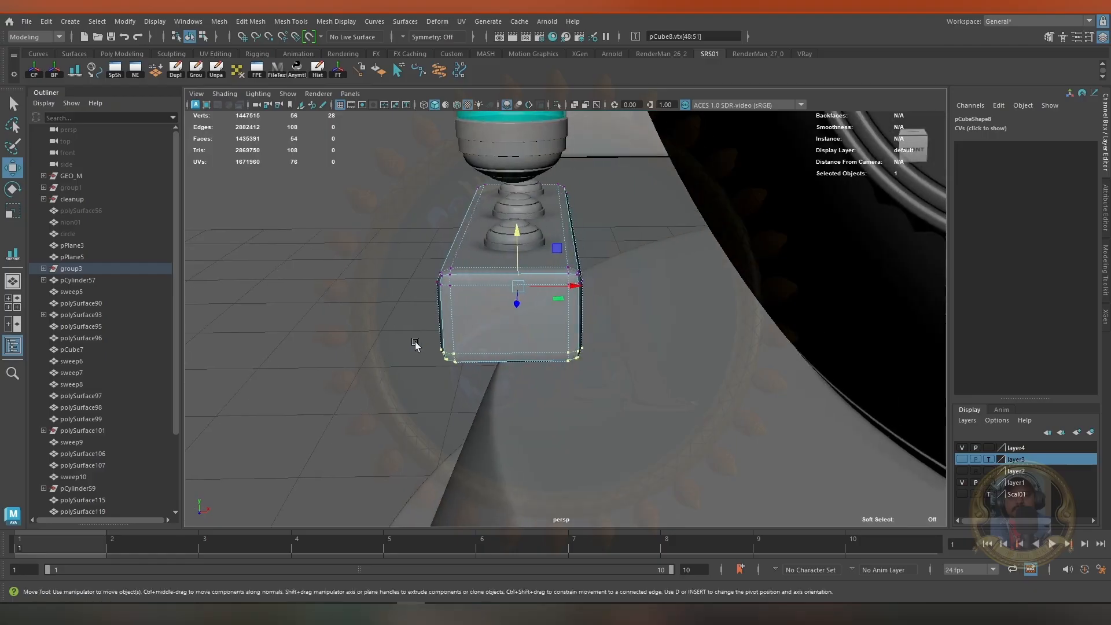
pyautogui.moveTo(480, 273); pyautogui.dragTo(526, 255, button='right')
pyautogui.click(352, 259)
pyautogui.keyDown('alt'); pyautogui.moveTo(352, 258); pyautogui.dragTo(475, 235); pyautogui.keyUp('alt')
pyautogui.keyDown('alt'); pyautogui.moveTo(475, 235); pyautogui.dragTo(514, 281, button='right'); pyautogui.keyUp('alt')
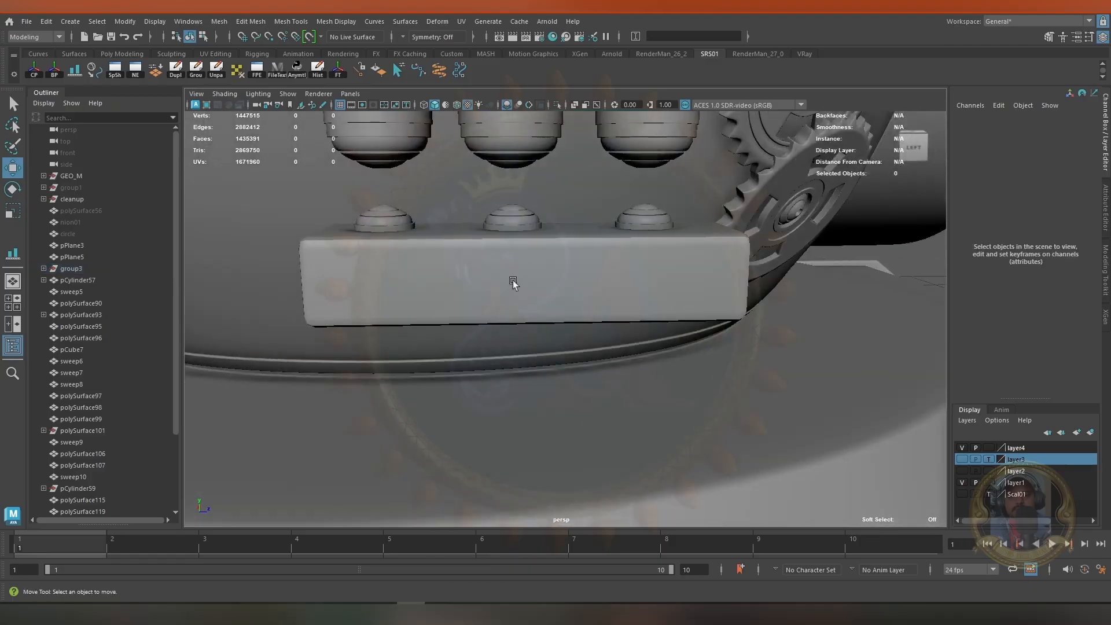
pyautogui.keyDown('alt'); pyautogui.moveTo(514, 281); pyautogui.dragTo(515, 323, button='middle'); pyautogui.keyUp('alt')
pyautogui.moveTo(340, 251); pyautogui.dragTo(736, 351)
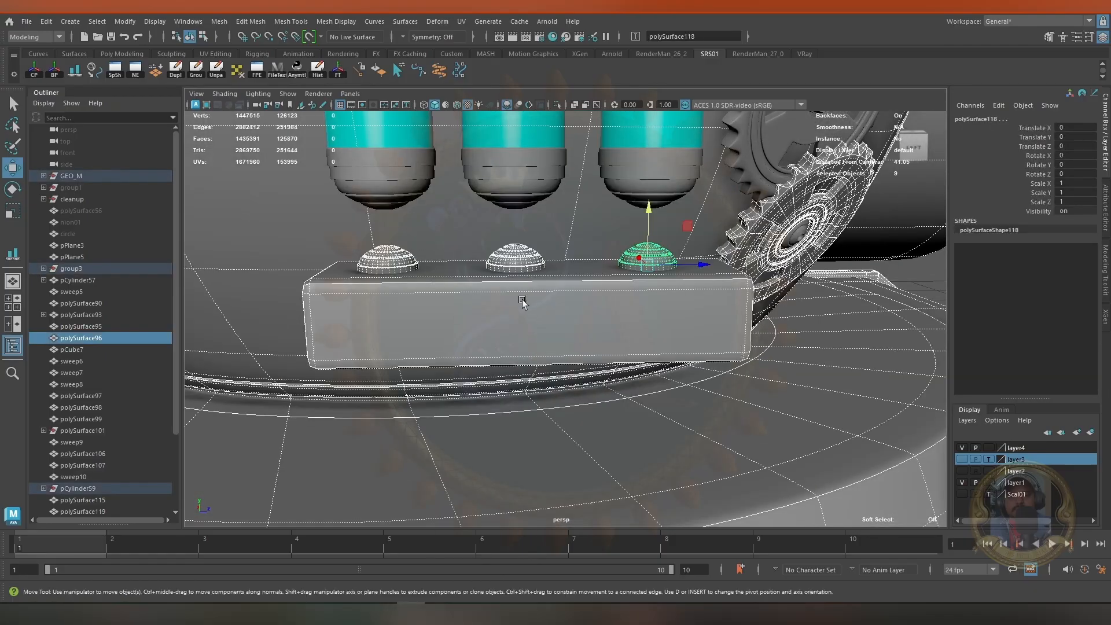
pyautogui.keyDown('alt'); pyautogui.moveTo(522, 300); pyautogui.dragTo(504, 315, button='right'); pyautogui.keyUp('alt')
pyautogui.click(685, 297)
# Center the pivot of the curved pipe under the hanging canister and duplicate the pipe
pyautogui.keyDown('alt'); pyautogui.moveTo(685, 297); pyautogui.dragTo(547, 326, button='right'); pyautogui.keyUp('alt')
pyautogui.keyDown('alt'); pyautogui.moveTo(527, 333); pyautogui.dragTo(419, 419, button='middle'); pyautogui.keyUp('alt')
pyautogui.keyDown('alt'); pyautogui.moveTo(419, 419); pyautogui.dragTo(425, 382, button='right'); pyautogui.keyUp('alt')
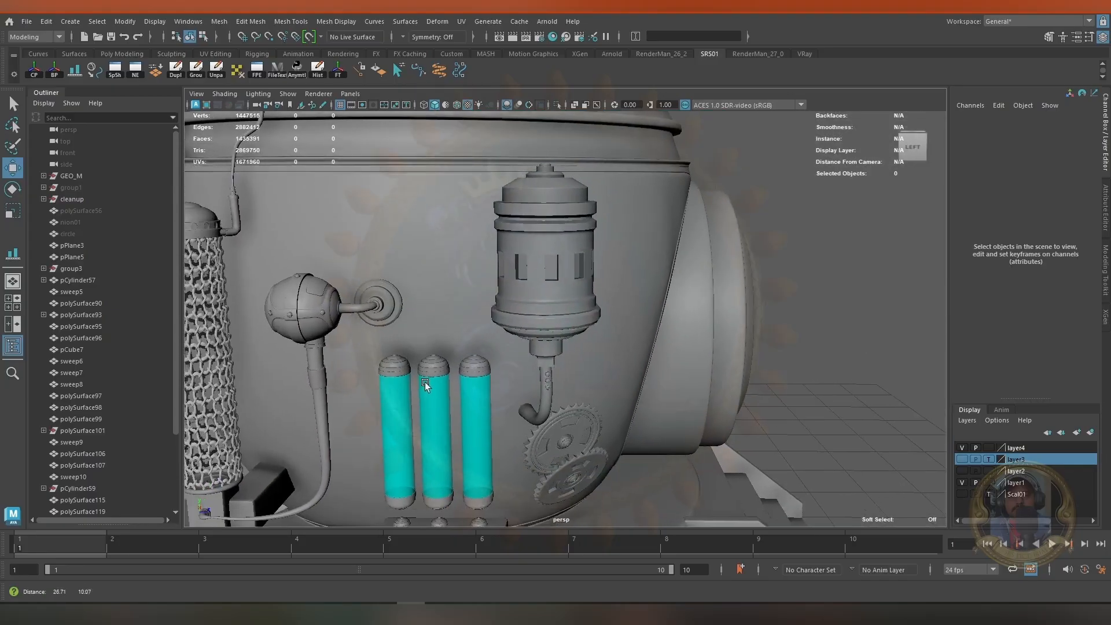
pyautogui.keyDown('alt'); pyautogui.moveTo(425, 382); pyautogui.dragTo(421, 275, button='middle'); pyautogui.keyUp('alt')
pyautogui.keyDown('alt'); pyautogui.moveTo(430, 364); pyautogui.dragTo(420, 367); pyautogui.keyUp('alt')
pyautogui.keyDown('alt'); pyautogui.moveTo(420, 367); pyautogui.dragTo(549, 283, button='right'); pyautogui.keyUp('alt')
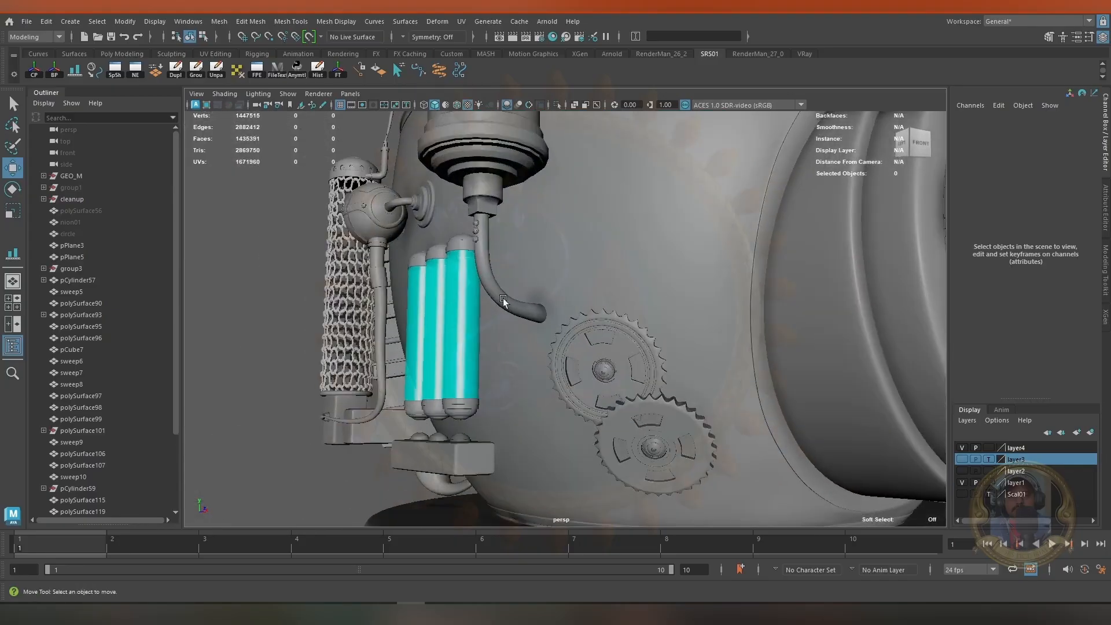
pyautogui.click(503, 298)
pyautogui.click(40, 75)
pyautogui.moveTo(471, 312)
pyautogui.keyDown('alt'); pyautogui.mouseDown()
pyautogui.moveTo(429, 322)
pyautogui.moveTo(454, 315)
pyautogui.mouseUp(); pyautogui.keyUp('alt')
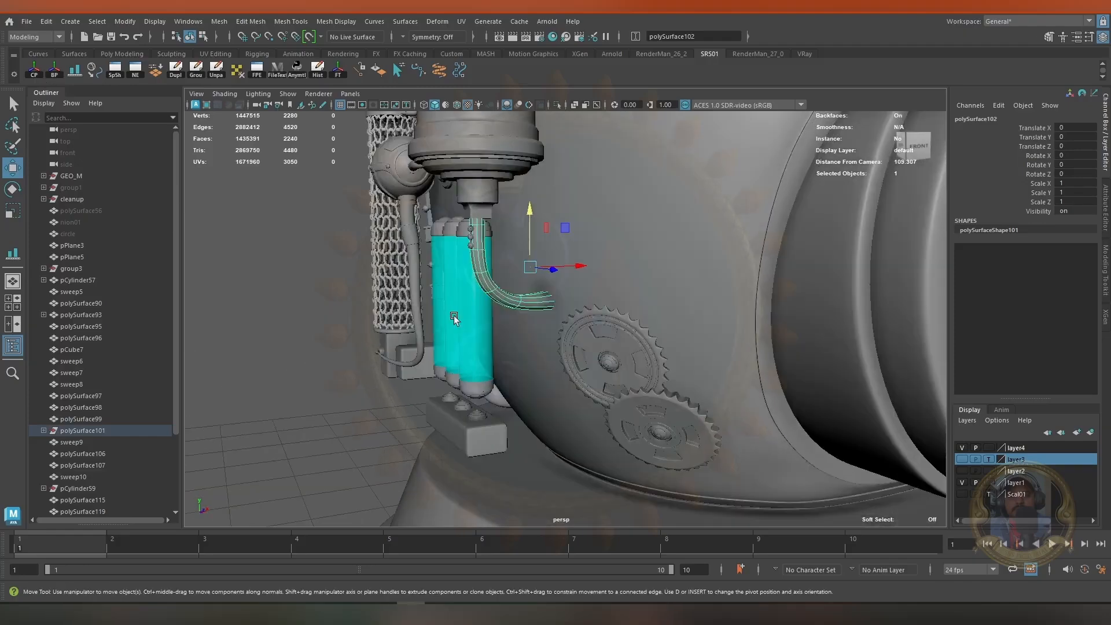
pyautogui.hotkey('ctrl', 'd')
# Place the pipe copy beneath the tube block at Translate X -17.003, Y -54.76 and Z -26.382
pyautogui.moveTo(530, 212); pyautogui.dragTo(547, 400)
pyautogui.keyDown('alt'); pyautogui.moveTo(547, 400); pyautogui.dragTo(654, 397, button='right'); pyautogui.keyUp('alt')
pyautogui.moveTo(638, 388); pyautogui.dragTo(604, 351)
pyautogui.keyDown('alt'); pyautogui.moveTo(613, 358); pyautogui.dragTo(796, 394); pyautogui.keyUp('alt')
pyautogui.keyDown('alt'); pyautogui.moveTo(640, 335); pyautogui.dragTo(707, 354); pyautogui.keyUp('alt')
pyautogui.click(714, 334)
pyautogui.hotkey('ctrl', 'z')
pyautogui.keyDown('alt'); pyautogui.moveTo(640, 444); pyautogui.dragTo(758, 304); pyautogui.keyUp('alt')
pyautogui.moveTo(358, 280); pyautogui.dragTo(380, 280)
# Delete the tapered end section and its collar from the copied pipe
pyautogui.keyDown('alt'); pyautogui.moveTo(480, 269); pyautogui.dragTo(603, 246); pyautogui.keyUp('alt')
pyautogui.keyDown('alt'); pyautogui.moveTo(469, 285); pyautogui.dragTo(499, 261, button='middle'); pyautogui.keyUp('alt')
pyautogui.keyDown('alt'); pyautogui.moveTo(498, 260); pyautogui.dragTo(603, 290, button='right'); pyautogui.keyUp('alt')
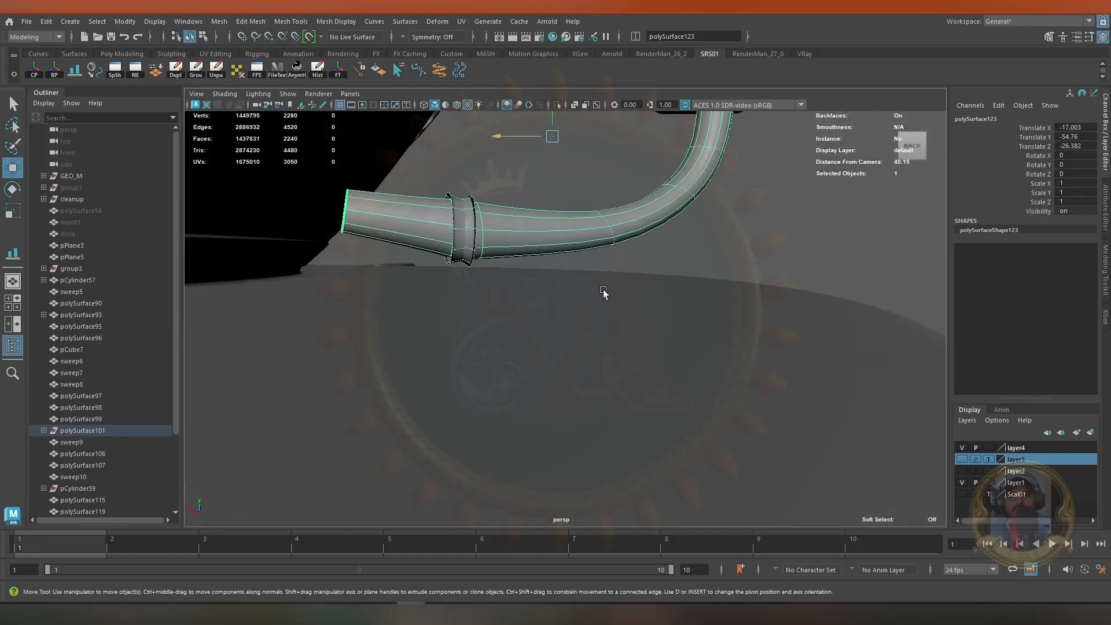
pyautogui.moveTo(499, 229); pyautogui.dragTo(499, 258, button='right')
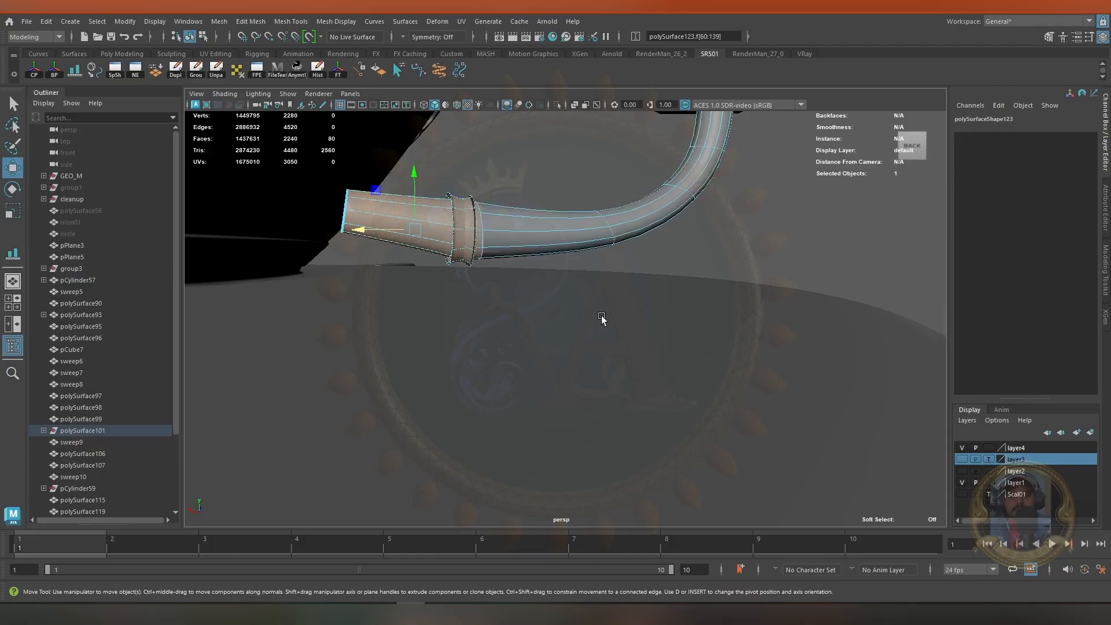
pyautogui.press('Delete')
# Extrude the pipe's open border edge and stretch it into the machine's body, then delete the pipe's history
pyautogui.doubleClick(459, 222)
pyautogui.keyDown('shift'); pyautogui.moveTo(459, 222); pyautogui.dragTo(457, 247, button='right'); pyautogui.keyUp('shift')
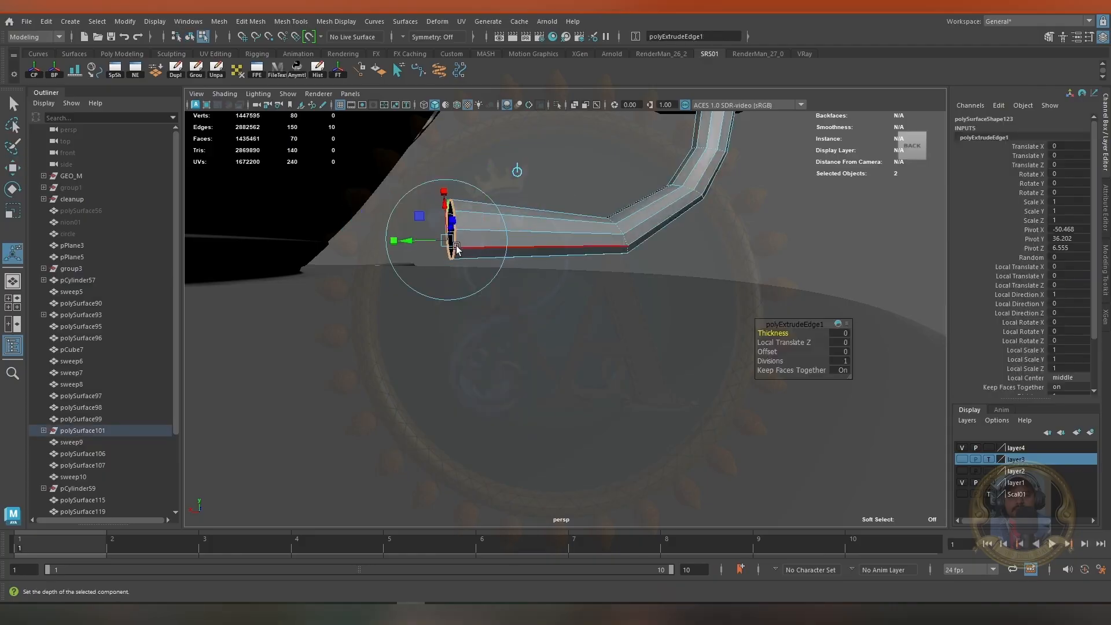
pyautogui.press('w')
pyautogui.moveTo(410, 232); pyautogui.dragTo(174, 232)
pyautogui.keyDown('alt'); pyautogui.moveTo(399, 261); pyautogui.dragTo(350, 263, button='right'); pyautogui.keyUp('alt')
pyautogui.keyDown('alt'); pyautogui.moveTo(613, 272); pyautogui.dragTo(595, 289); pyautogui.keyUp('alt')
pyautogui.keyDown('alt'); pyautogui.moveTo(595, 288); pyautogui.dragTo(508, 313, button='middle'); pyautogui.keyUp('alt')
pyautogui.keyDown('alt'); pyautogui.moveTo(508, 313); pyautogui.dragTo(476, 264, button='right'); pyautogui.keyUp('alt')
pyautogui.hotkey('alt', 'shift', 'd')
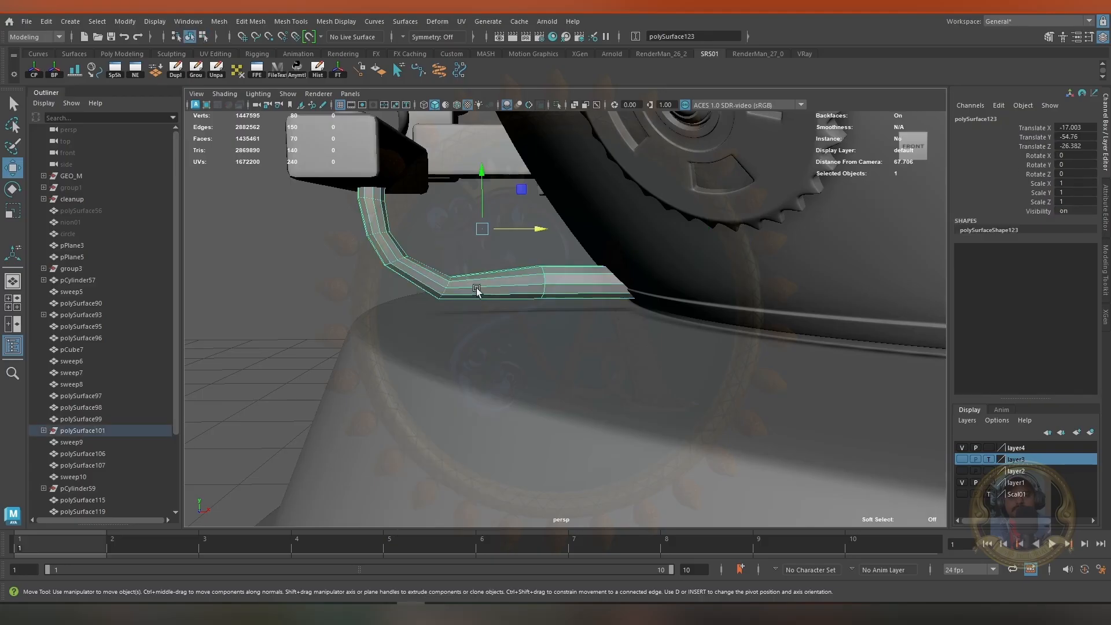
# Insert two edge loops near the pipe's end inside the body with the Multi-Cut tool
pyautogui.keyDown('shift'); pyautogui.moveTo(583, 281); pyautogui.dragTo(605, 280, button='right'); pyautogui.keyUp('shift')
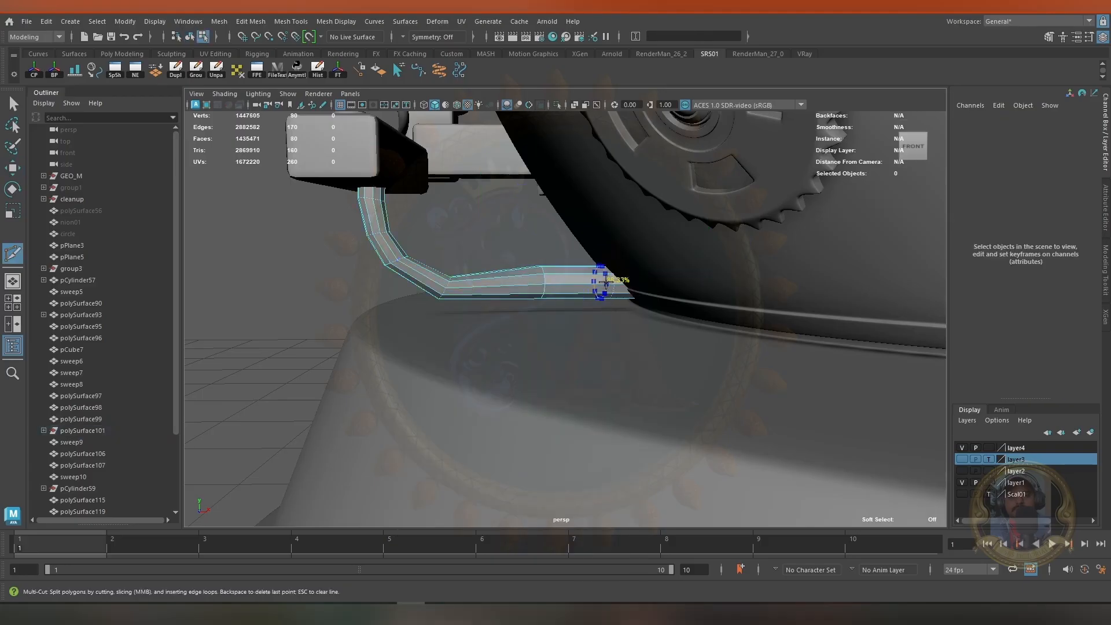
pyautogui.press('q')
pyautogui.scroll(4, 648, 248)
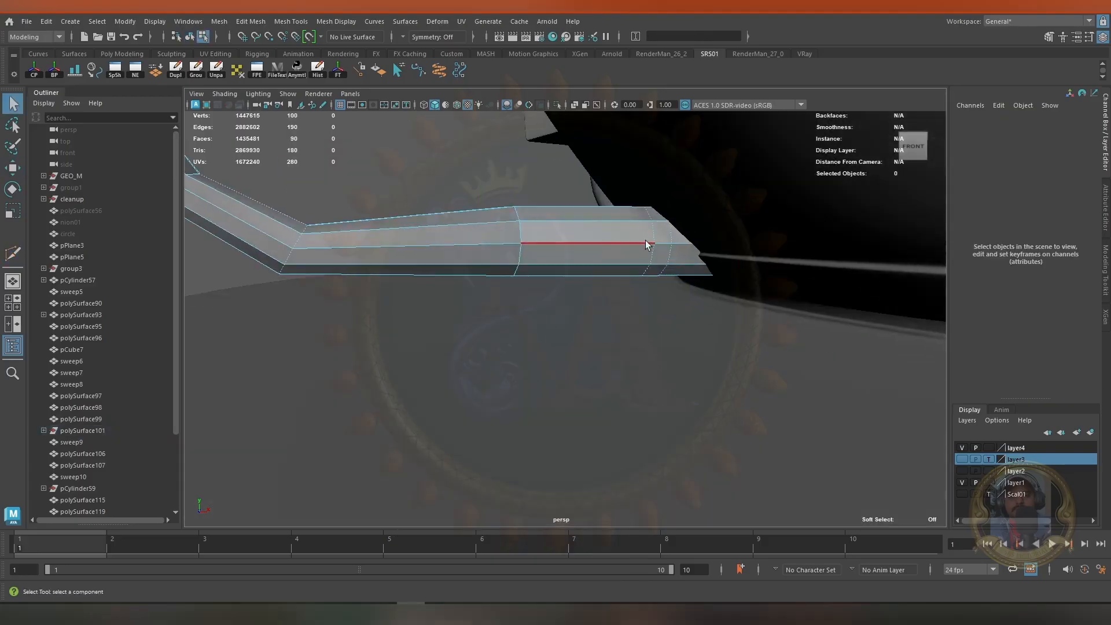
pyautogui.keyDown('alt'); pyautogui.moveTo(684, 251); pyautogui.dragTo(290, 208, button='right'); pyautogui.keyUp('alt')
pyautogui.keyDown('alt'); pyautogui.moveTo(290, 208); pyautogui.dragTo(429, 214); pyautogui.keyUp('alt')
pyautogui.keyDown('alt'); pyautogui.moveTo(429, 213); pyautogui.dragTo(629, 300, button='right'); pyautogui.keyUp('alt')
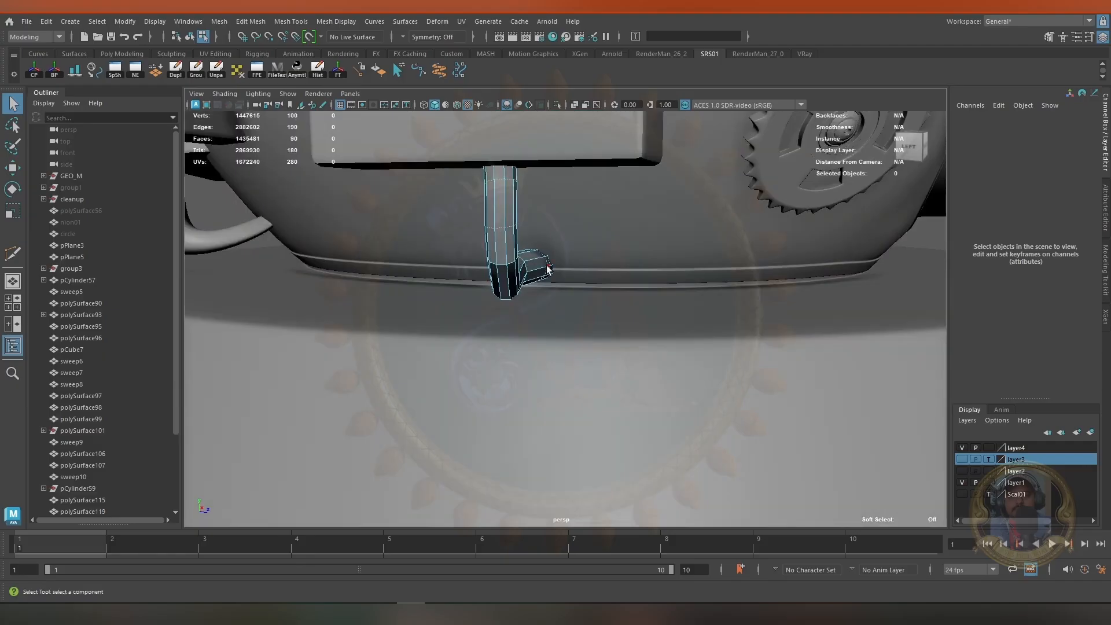
# Raise the vertices of the pipe's end section to bend it upward, delete history and turn on smooth preview
pyautogui.keyDown('alt'); pyautogui.moveTo(548, 270); pyautogui.dragTo(451, 268); pyautogui.keyUp('alt')
pyautogui.moveTo(551, 259); pyautogui.dragTo(497, 259, button='right')
pyautogui.moveTo(506, 196); pyautogui.dragTo(628, 316)
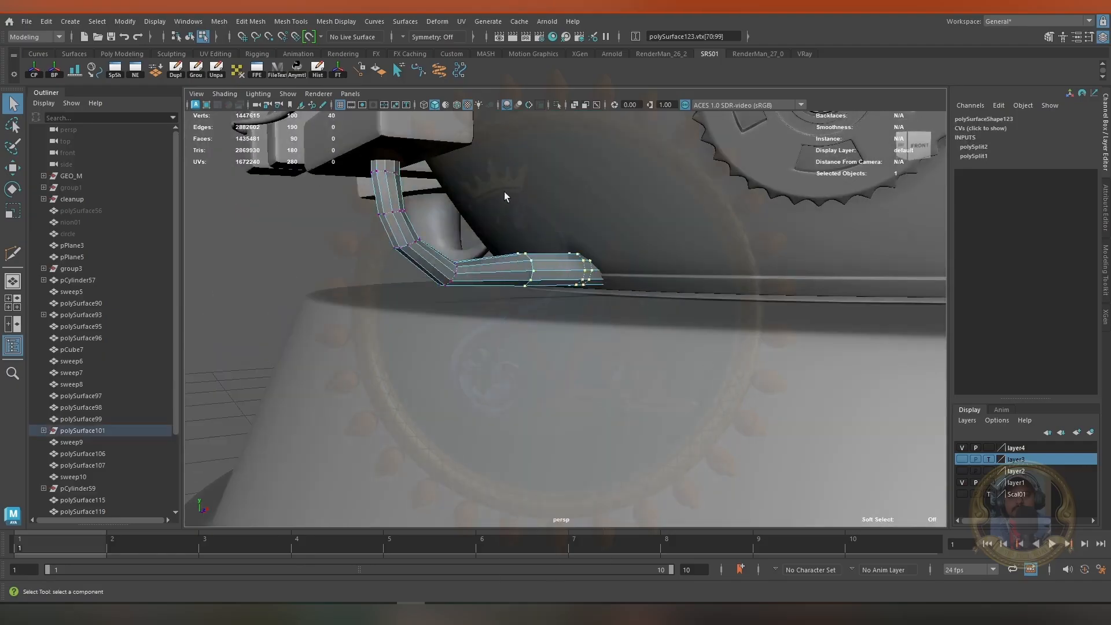
pyautogui.moveTo(592, 216); pyautogui.dragTo(597, 199)
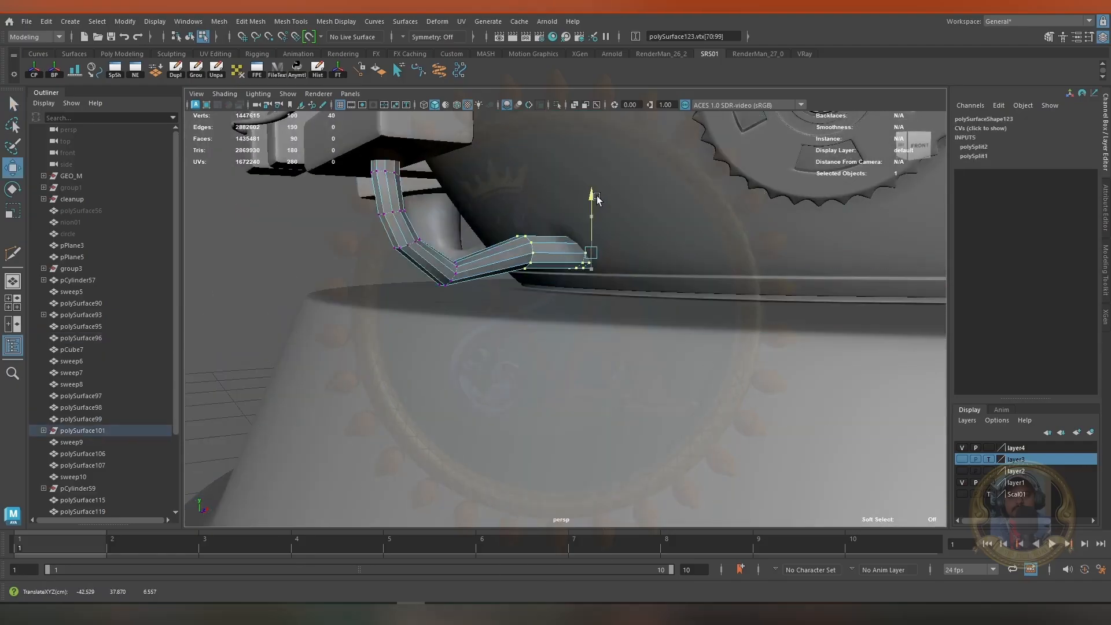
pyautogui.moveTo(519, 256); pyautogui.dragTo(550, 241, button='right')
pyautogui.hotkey('alt', 'shift', 'd')
pyautogui.press('3')
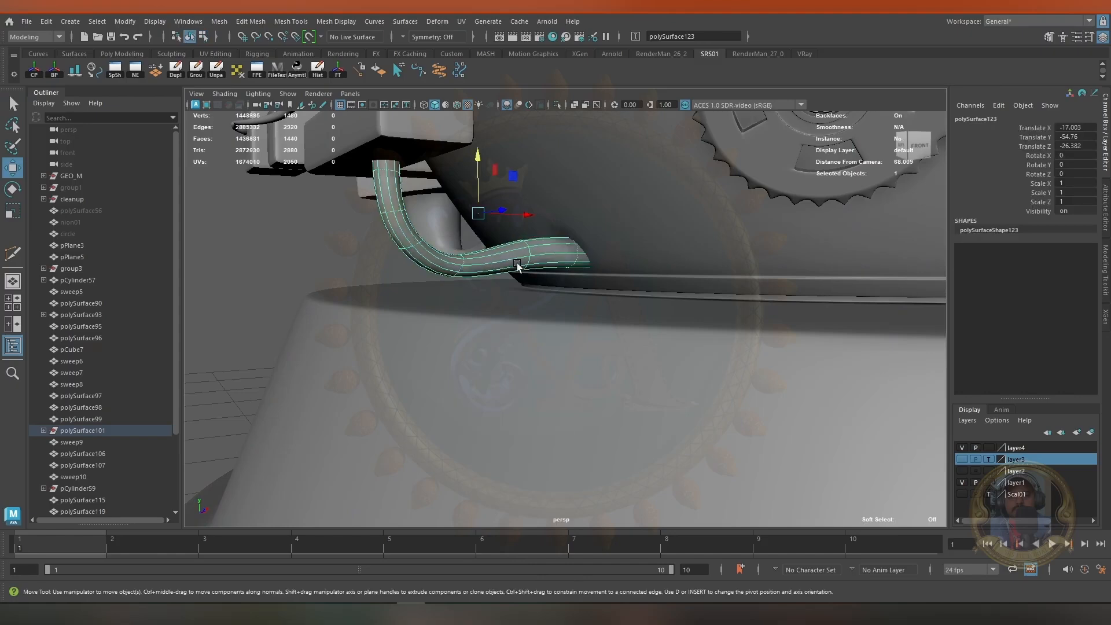
# Duplicate the bent pipe twice along Z to form a row of three, with the last copy at Translate Z -40.3
pyautogui.keyDown('alt'); pyautogui.moveTo(336, 238); pyautogui.dragTo(457, 234); pyautogui.keyUp('alt')
pyautogui.moveTo(544, 240); pyautogui.dragTo(426, 243)
pyautogui.scroll(-2, 424, 281)
pyautogui.scroll(-4, 423, 282)
pyautogui.scroll(2, 498, 281)
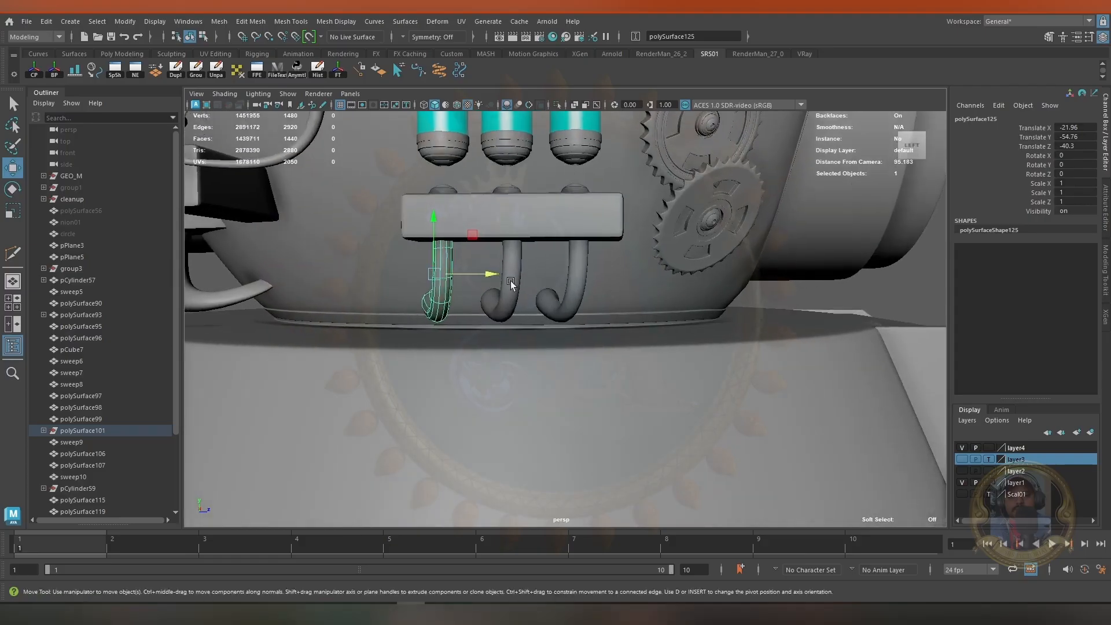
# Select all three bent pipes under the block, save the scene, and clear the selection
pyautogui.keyDown('alt'); pyautogui.moveTo(511, 282); pyautogui.dragTo(481, 342); pyautogui.keyUp('alt')
pyautogui.keyDown('shift'); pyautogui.click(505, 313); pyautogui.keyUp('shift')
pyautogui.keyDown('shift'); pyautogui.click(570, 289); pyautogui.keyUp('shift')
pyautogui.hotkey('ctrl', 's')
pyautogui.scroll(-5, 506, 313)
pyautogui.click(278, 318)
# Duplicate the ribbed, dome-topped post behind the small railing at the machine's back, then isolate and frame the copy
pyautogui.keyDown('alt'); pyautogui.moveTo(481, 342); pyautogui.dragTo(505, 409, button='middle'); pyautogui.keyUp('alt')
pyautogui.keyDown('alt'); pyautogui.moveTo(506, 409); pyautogui.dragTo(596, 232, button='right'); pyautogui.keyUp('alt')
pyautogui.keyDown('alt'); pyautogui.moveTo(596, 232); pyautogui.dragTo(559, 385, button='middle'); pyautogui.keyUp('alt')
pyautogui.keyDown('alt'); pyautogui.moveTo(499, 335); pyautogui.dragTo(580, 265, button='middle'); pyautogui.keyUp('alt')
pyautogui.keyDown('alt'); pyautogui.moveTo(580, 265); pyautogui.dragTo(731, 272); pyautogui.keyUp('alt')
pyautogui.keyDown('alt'); pyautogui.moveTo(731, 272); pyautogui.dragTo(590, 200, button='middle'); pyautogui.keyUp('alt')
pyautogui.keyDown('alt'); pyautogui.moveTo(590, 201); pyautogui.dragTo(716, 363, button='right'); pyautogui.keyUp('alt')
pyautogui.keyDown('alt'); pyautogui.moveTo(399, 237); pyautogui.dragTo(491, 280); pyautogui.keyUp('alt')
pyautogui.keyDown('alt'); pyautogui.moveTo(491, 280); pyautogui.dragTo(497, 313, button='right'); pyautogui.keyUp('alt')
pyautogui.keyDown('alt'); pyautogui.moveTo(497, 313); pyautogui.dragTo(446, 274); pyautogui.keyUp('alt')
pyautogui.keyDown('alt'); pyautogui.moveTo(446, 273); pyautogui.dragTo(746, 367, button='right'); pyautogui.keyUp('alt')
pyautogui.click(408, 301)
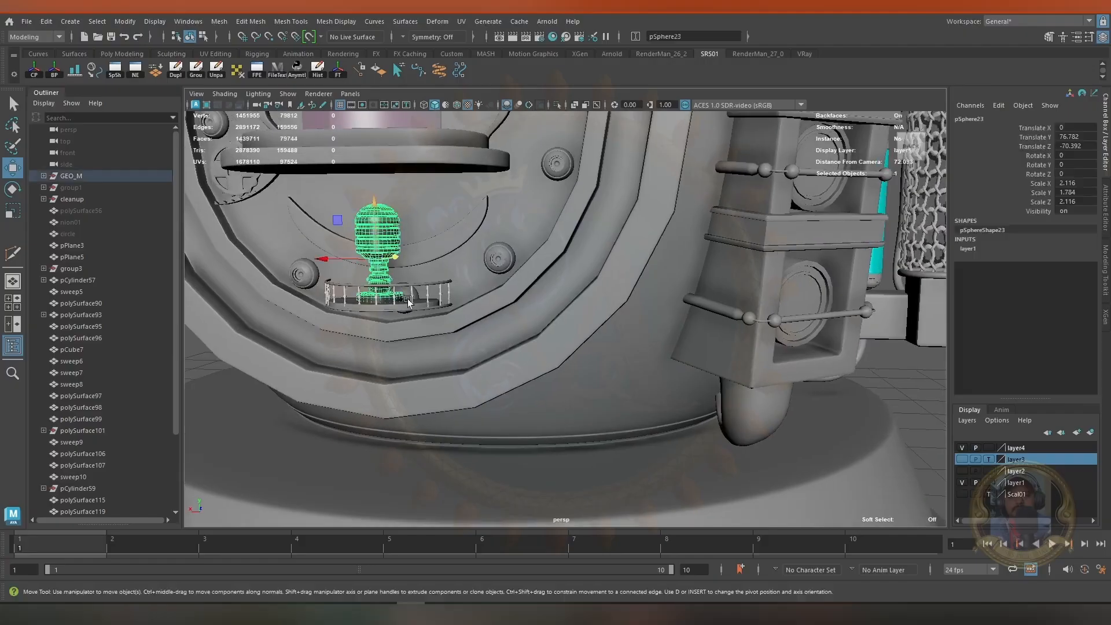
pyautogui.hotkey('ctrl', '1')
pyautogui.press('f')
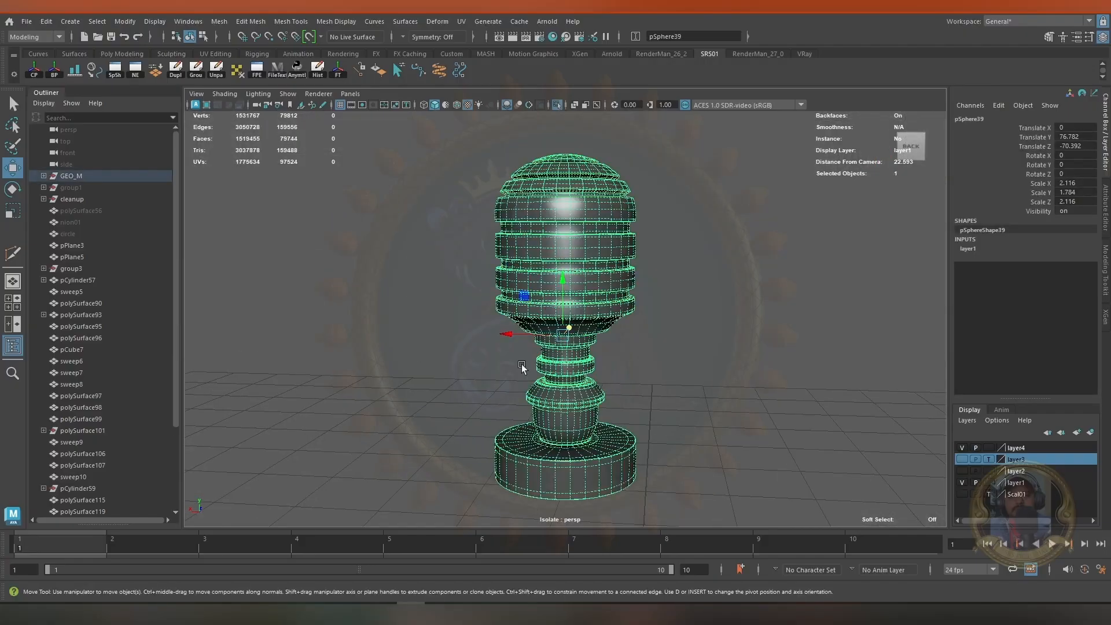
# Delete the face ring under the copied post's ribbed head and the complete head above it
pyautogui.keyDown('alt'); pyautogui.moveTo(521, 367); pyautogui.dragTo(572, 347, button='right'); pyautogui.keyUp('alt')
pyautogui.keyDown('alt'); pyautogui.moveTo(572, 347); pyautogui.dragTo(515, 271, button='middle'); pyautogui.keyUp('alt')
pyautogui.moveTo(515, 227); pyautogui.dragTo(633, 355, button='right')
pyautogui.keyDown('alt'); pyautogui.moveTo(633, 355); pyautogui.dragTo(637, 352); pyautogui.keyUp('alt')
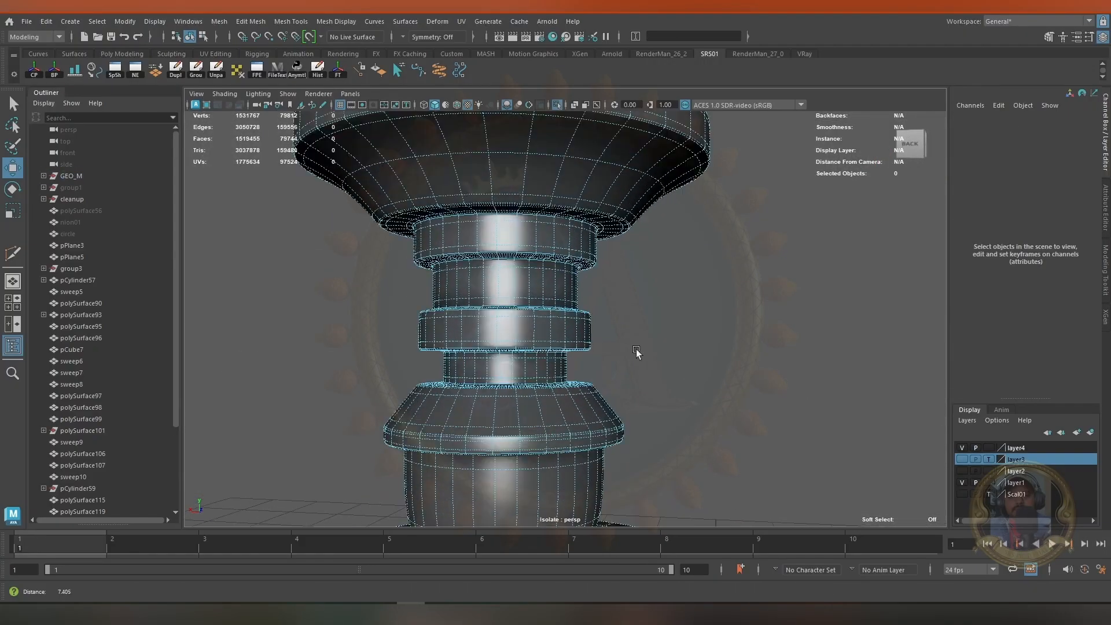
pyautogui.keyDown('alt'); pyautogui.moveTo(637, 352); pyautogui.dragTo(660, 355, button='right'); pyautogui.keyUp('alt')
pyautogui.click(452, 209)
pyautogui.press('q')
pyautogui.press('Delete')
pyautogui.doubleClick(454, 176)
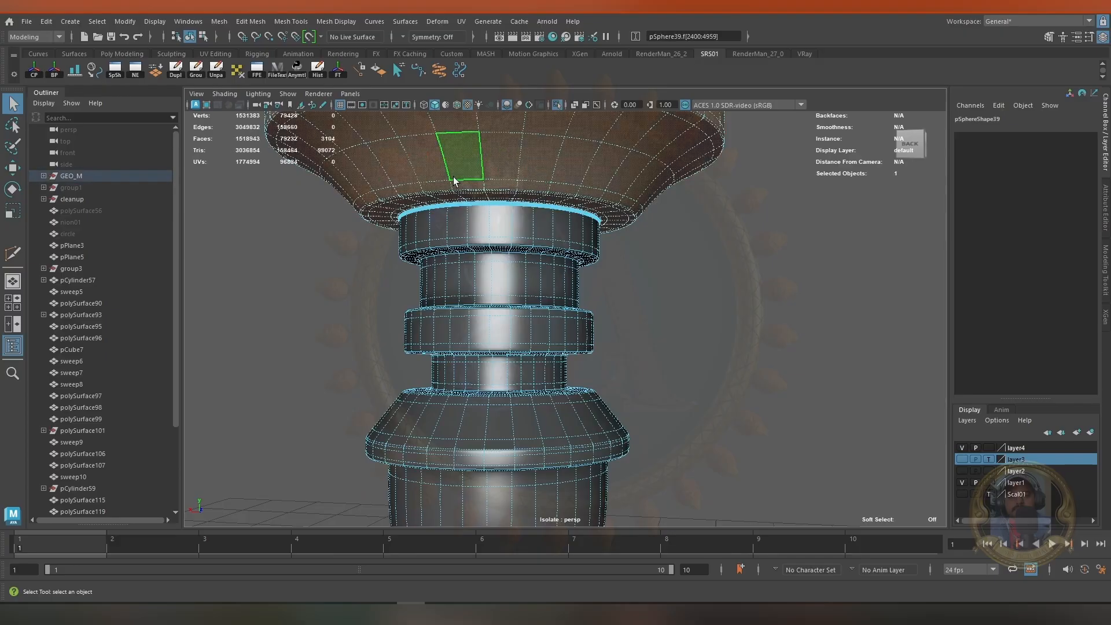
pyautogui.press('Delete')
# Delete the faces at the foot of the copied post and the round base disc, keeping only the neck
pyautogui.keyDown('alt'); pyautogui.moveTo(555, 429); pyautogui.dragTo(461, 434, button='right'); pyautogui.keyUp('alt')
pyautogui.keyDown('alt'); pyautogui.moveTo(461, 434); pyautogui.dragTo(469, 333, button='middle'); pyautogui.keyUp('alt')
pyautogui.keyDown('alt'); pyautogui.moveTo(469, 333); pyautogui.dragTo(521, 389); pyautogui.keyUp('alt')
pyautogui.keyDown('alt'); pyautogui.moveTo(521, 389); pyautogui.dragTo(584, 394, button='right'); pyautogui.keyUp('alt')
pyautogui.click(458, 366)
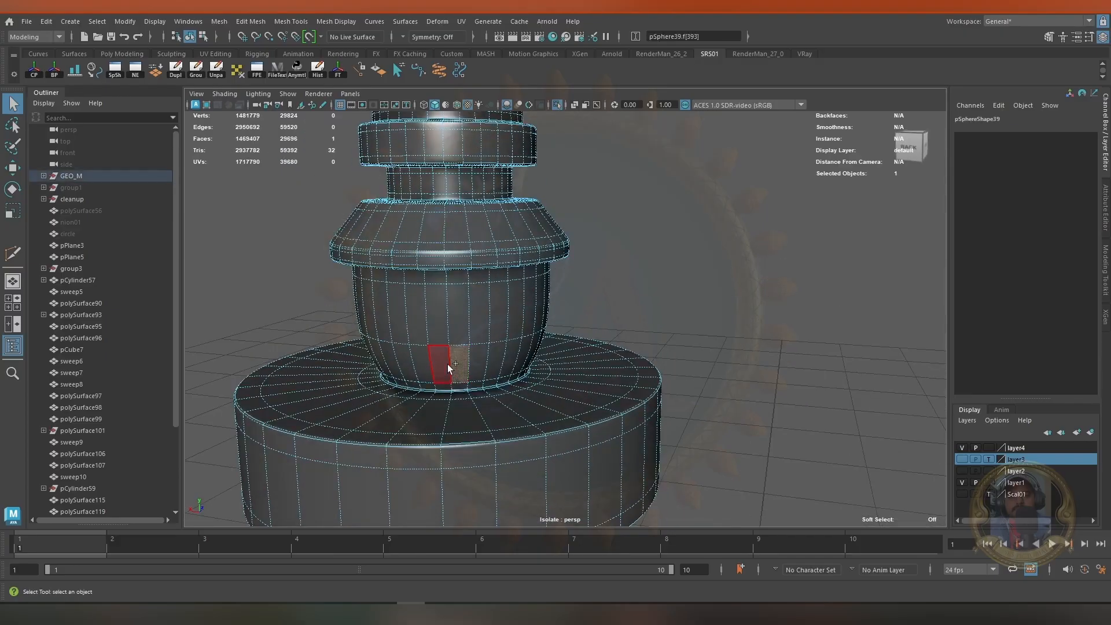
pyautogui.keyDown('shift'); pyautogui.doubleClick(445, 364); pyautogui.keyUp('shift')
pyautogui.press('Delete')
pyautogui.doubleClick(462, 431)
pyautogui.press('Delete')
# Return the remaining neck piece to object mode, freeze its transformations and exit isolation
pyautogui.moveTo(517, 244); pyautogui.dragTo(547, 216, button='right')
pyautogui.keyDown('alt'); pyautogui.moveTo(445, 283); pyautogui.dragTo(382, 272, button='right'); pyautogui.keyUp('alt')
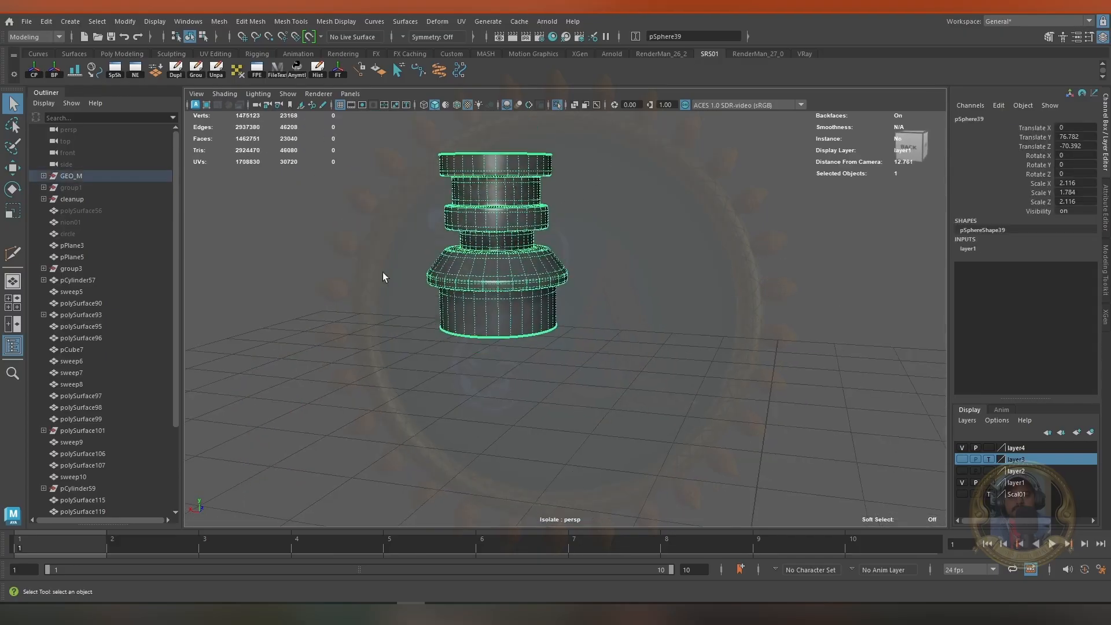
pyautogui.keyDown('alt'); pyautogui.moveTo(399, 197); pyautogui.dragTo(228, 210, button='right'); pyautogui.keyUp('alt')
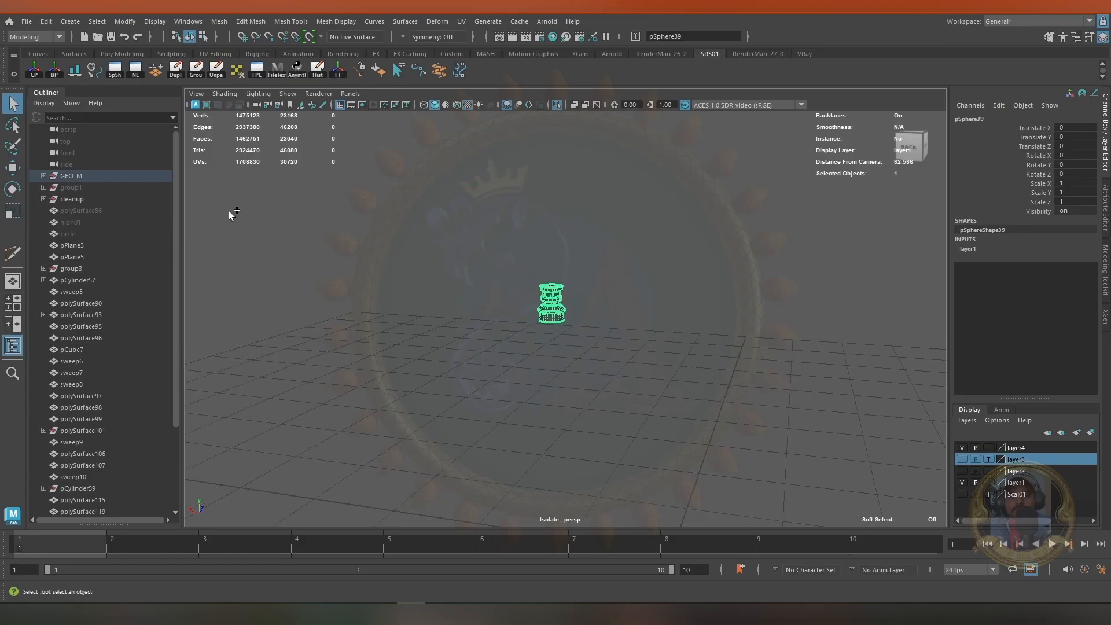
pyautogui.hotkey('ctrl', '1')
# Snap the neck piece onto the block's dome under the turquoise tube nearest the gears
pyautogui.keyDown('alt'); pyautogui.moveTo(410, 305); pyautogui.dragTo(390, 305, button='right'); pyautogui.keyUp('alt')
pyautogui.press('w')
pyautogui.keyDown('alt'); pyautogui.moveTo(549, 324); pyautogui.dragTo(546, 286); pyautogui.keyUp('alt')
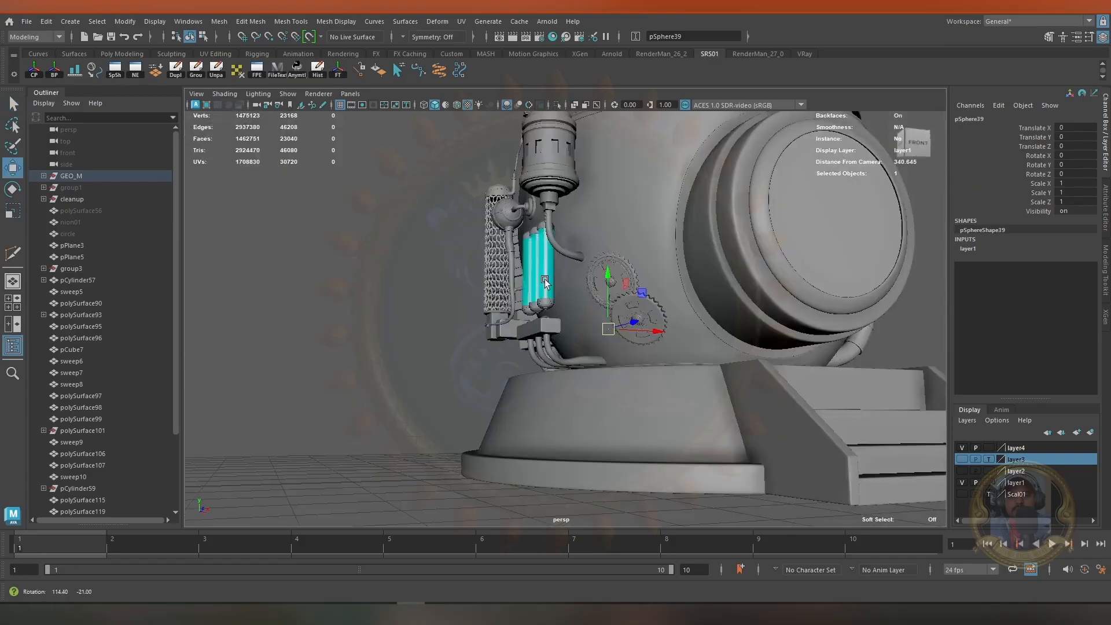
pyautogui.keyDown('alt'); pyautogui.moveTo(546, 285); pyautogui.dragTo(678, 352, button='right'); pyautogui.keyUp('alt')
pyautogui.press('v')
pyautogui.middleClick(675, 350)
pyautogui.keyDown('alt'); pyautogui.moveTo(675, 349); pyautogui.dragTo(672, 367); pyautogui.keyUp('alt')
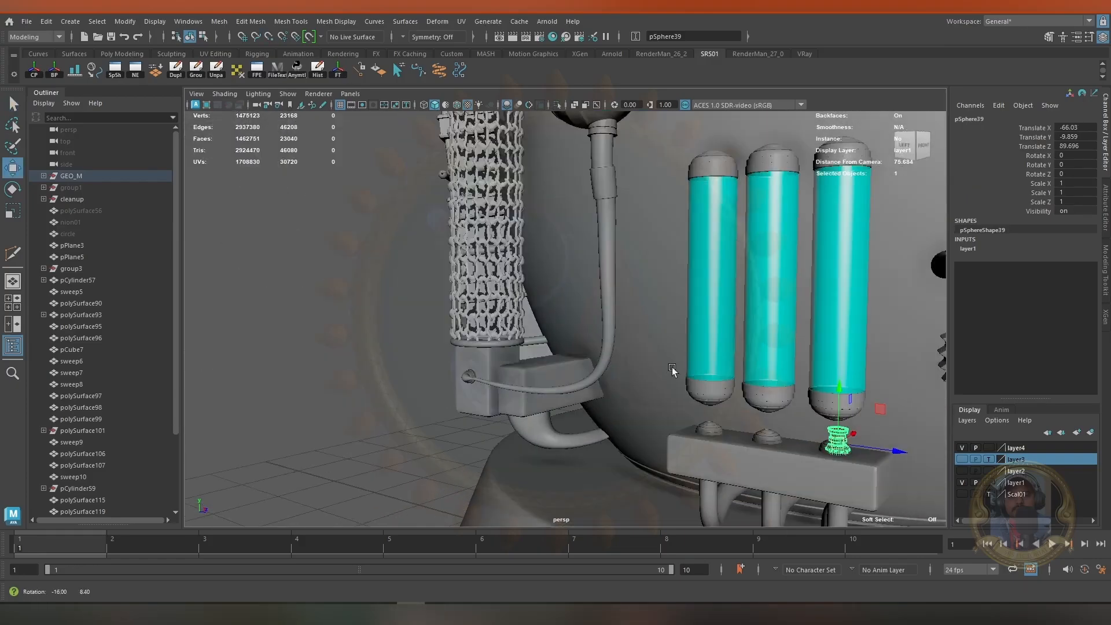
# Align the neck piece to the centre of the turquoise tube above it with the Align tool
pyautogui.keyDown('alt'); pyautogui.moveTo(672, 367); pyautogui.dragTo(565, 269, button='middle'); pyautogui.keyUp('alt')
pyautogui.keyDown('shift'); pyautogui.click(635, 232); pyautogui.keyUp('shift')
pyautogui.keyDown('alt'); pyautogui.moveTo(711, 300); pyautogui.dragTo(539, 327); pyautogui.keyUp('alt')
pyautogui.keyDown('alt'); pyautogui.moveTo(472, 267); pyautogui.dragTo(556, 255); pyautogui.keyUp('alt')
pyautogui.press('w')
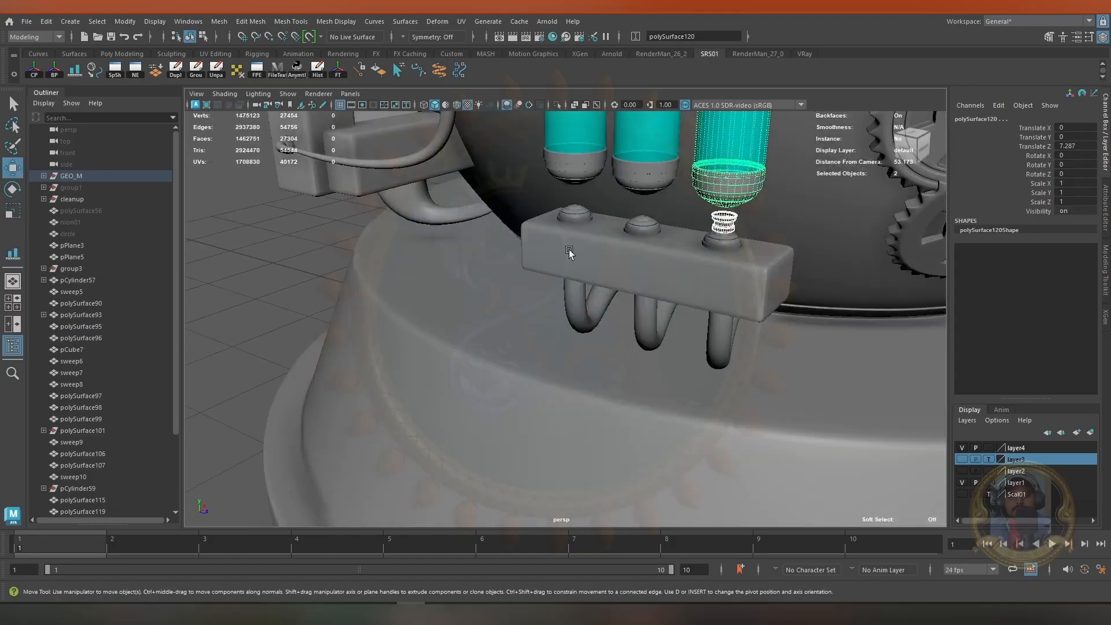
# Scale the neck piece to 0.482 in X and Z and 0.691 in Y, and raise it to Translate Y -8.591
pyautogui.click(722, 229)
pyautogui.press('f')
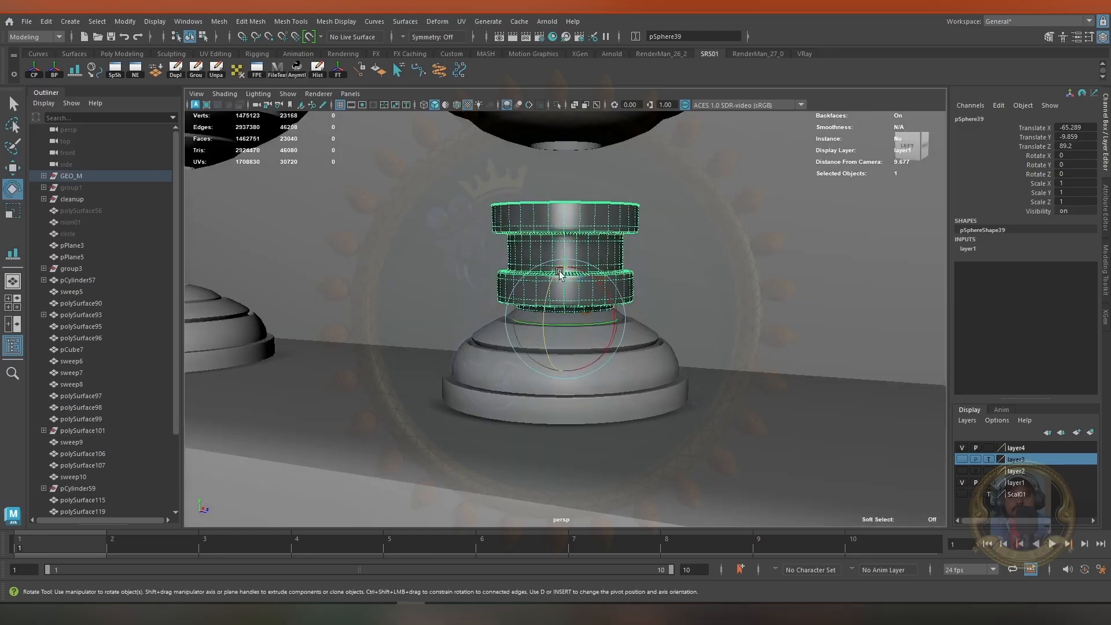
pyautogui.moveTo(564, 258); pyautogui.dragTo(569, 183)
pyautogui.press('r')
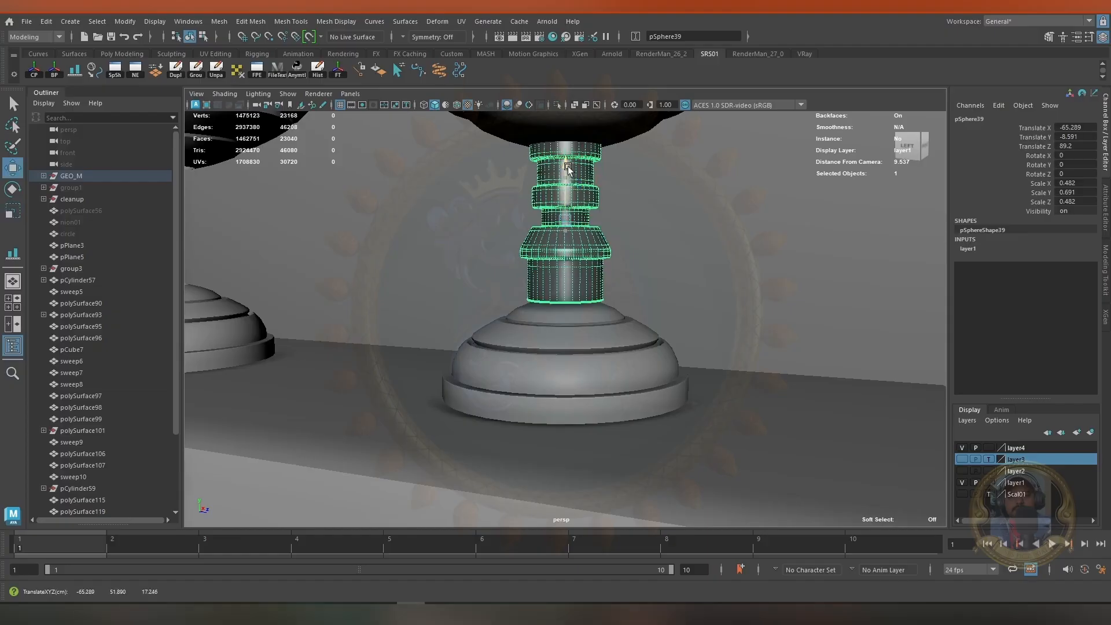
# Lower the neck piece's bottom ring of vertices into the dome beneath it
pyautogui.scroll(5, 559, 255)
pyautogui.rightClick(558, 257)
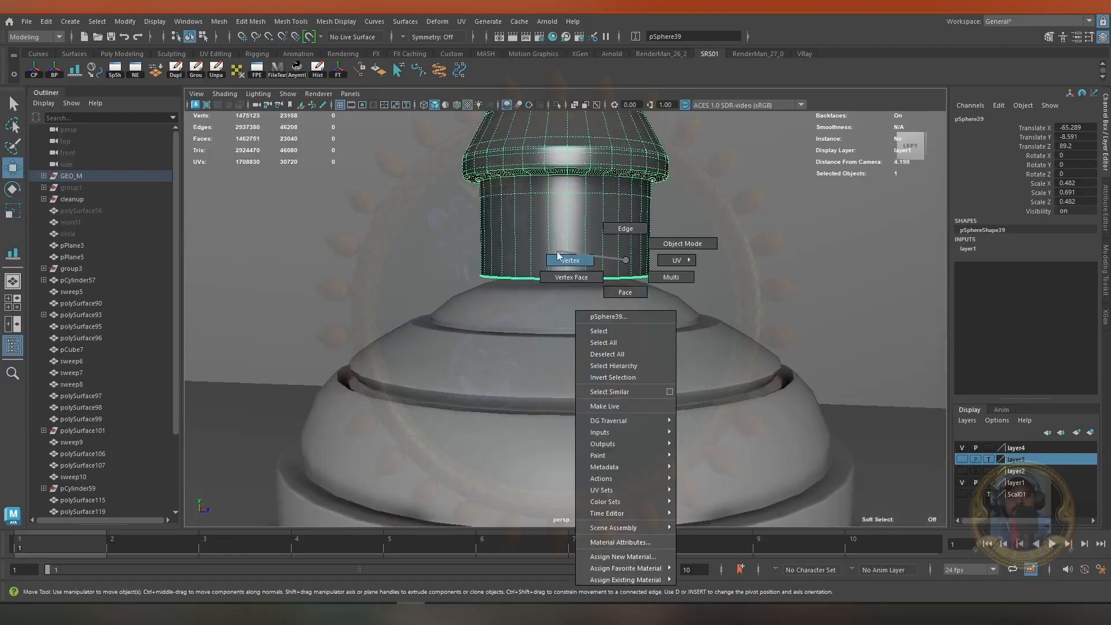
pyautogui.moveTo(557, 256); pyautogui.dragTo(556, 257, button='right')
pyautogui.moveTo(463, 260); pyautogui.dragTo(662, 293)
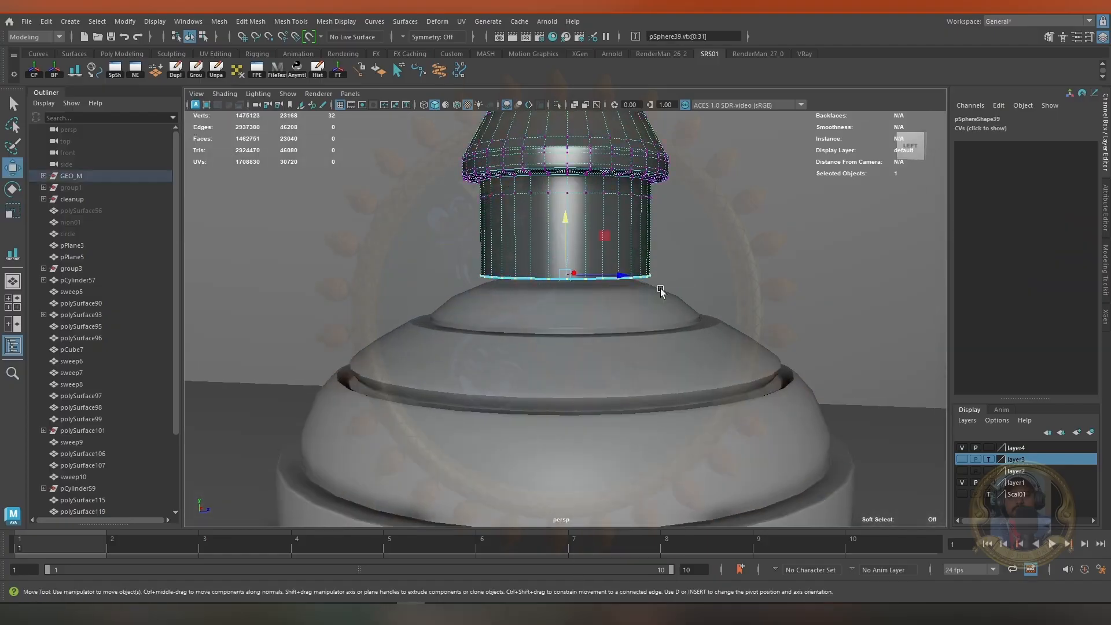
pyautogui.moveTo(566, 219); pyautogui.dragTo(563, 271)
# Isolate the neck piece, insert edge loops around its lower cylinder, turn off smooth preview and exit isolation
pyautogui.moveTo(542, 215); pyautogui.dragTo(568, 202, button='right')
pyautogui.hotkey('ctrl', '1')
pyautogui.keyDown('shift'); pyautogui.moveTo(579, 262); pyautogui.dragTo(521, 261, button='right'); pyautogui.keyUp('shift')
pyautogui.keyDown('ctrl'); pyautogui.click(549, 305); pyautogui.keyUp('ctrl')
pyautogui.press('1')
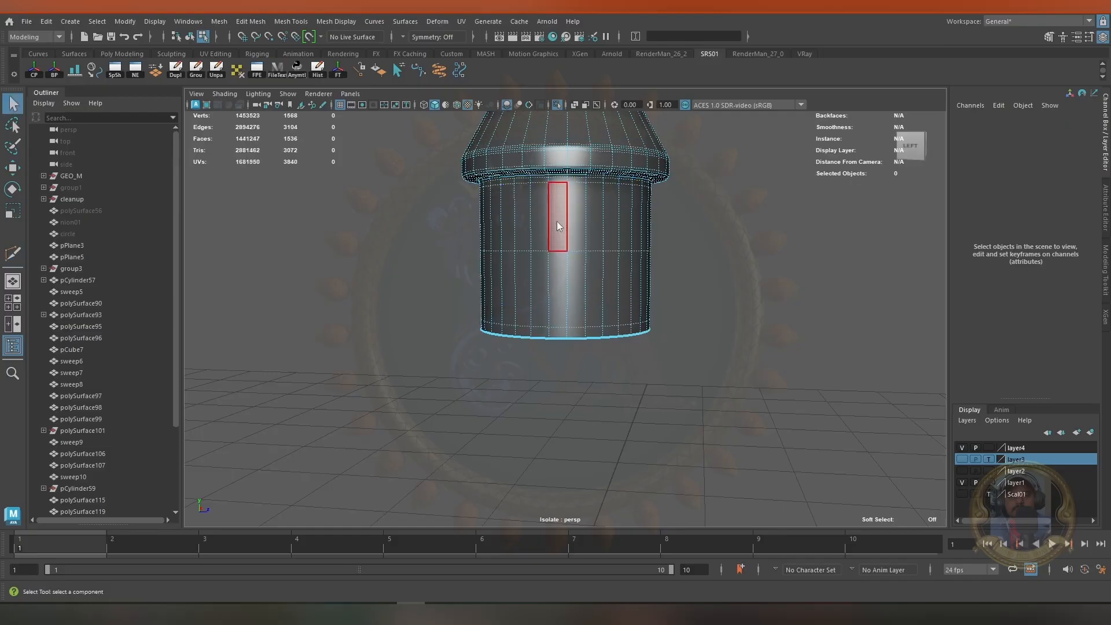
pyautogui.press('F8')
pyautogui.hotkey('ctrl', '1')
# Freeze the neck piece's transformations, duplicate it and align the copy under the middle turquoise tube
pyautogui.scroll(-8, 519, 349)
pyautogui.keyDown('alt'); pyautogui.moveTo(522, 265); pyautogui.dragTo(446, 194); pyautogui.keyUp('alt')
pyautogui.keyDown('alt'); pyautogui.moveTo(509, 260); pyautogui.dragTo(604, 332, button='middle'); pyautogui.keyUp('alt')
pyautogui.scroll(-5, 625, 359)
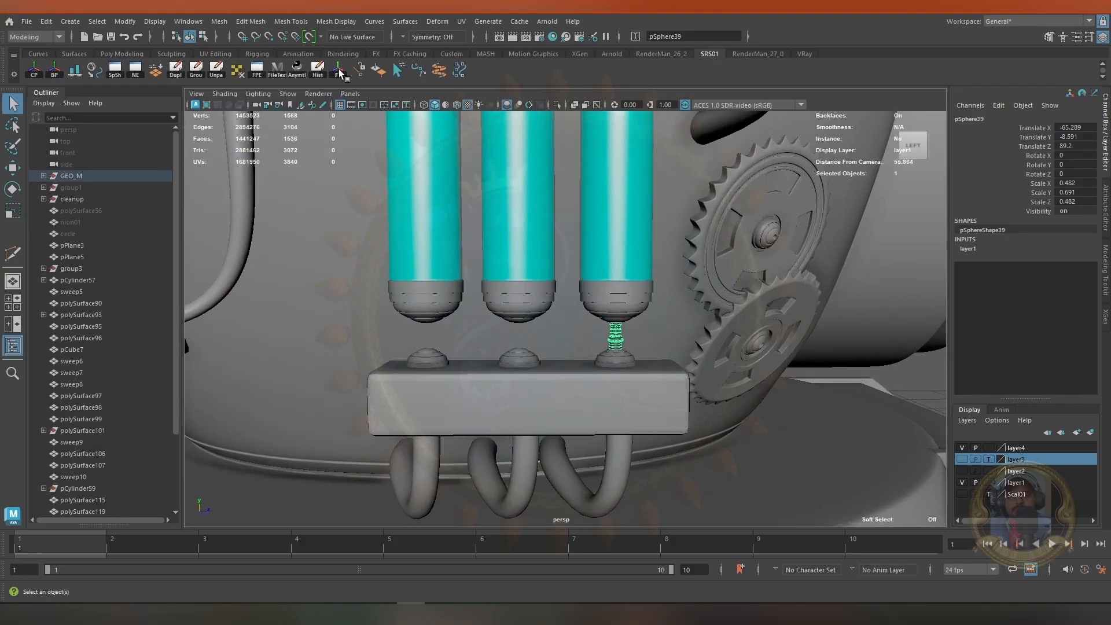
pyautogui.scroll(5, 502, 444)
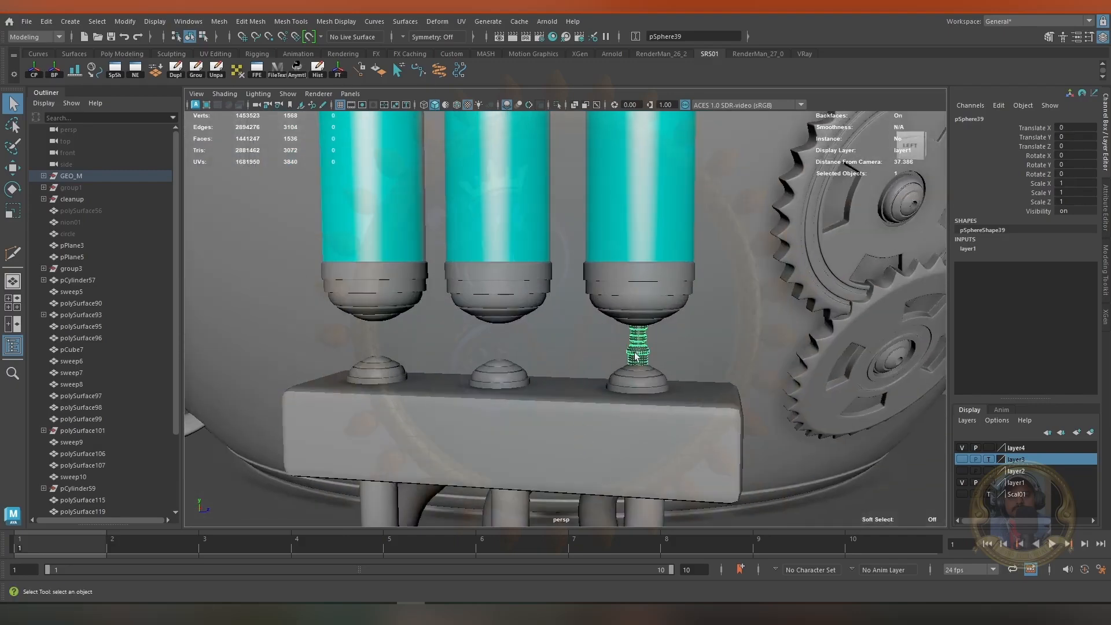
pyautogui.keyDown('shift'); pyautogui.click(498, 243); pyautogui.keyUp('shift')
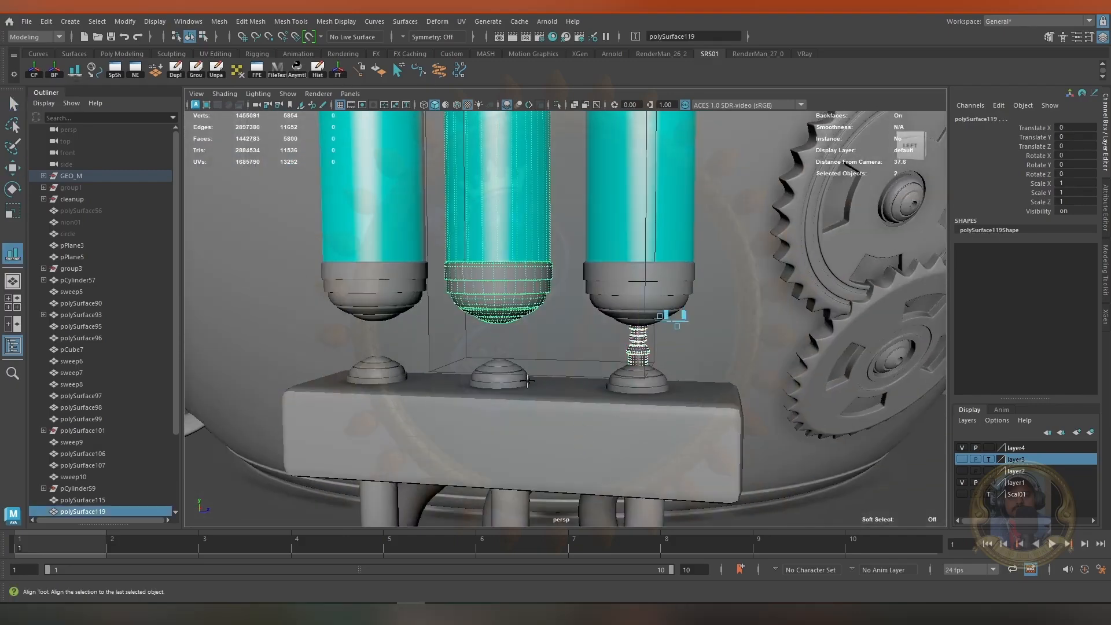
pyautogui.keyDown('alt'); pyautogui.moveTo(527, 381); pyautogui.dragTo(614, 387); pyautogui.keyUp('alt')
pyautogui.click(502, 405)
pyautogui.keyDown('alt'); pyautogui.moveTo(512, 418); pyautogui.dragTo(563, 374); pyautogui.keyUp('alt')
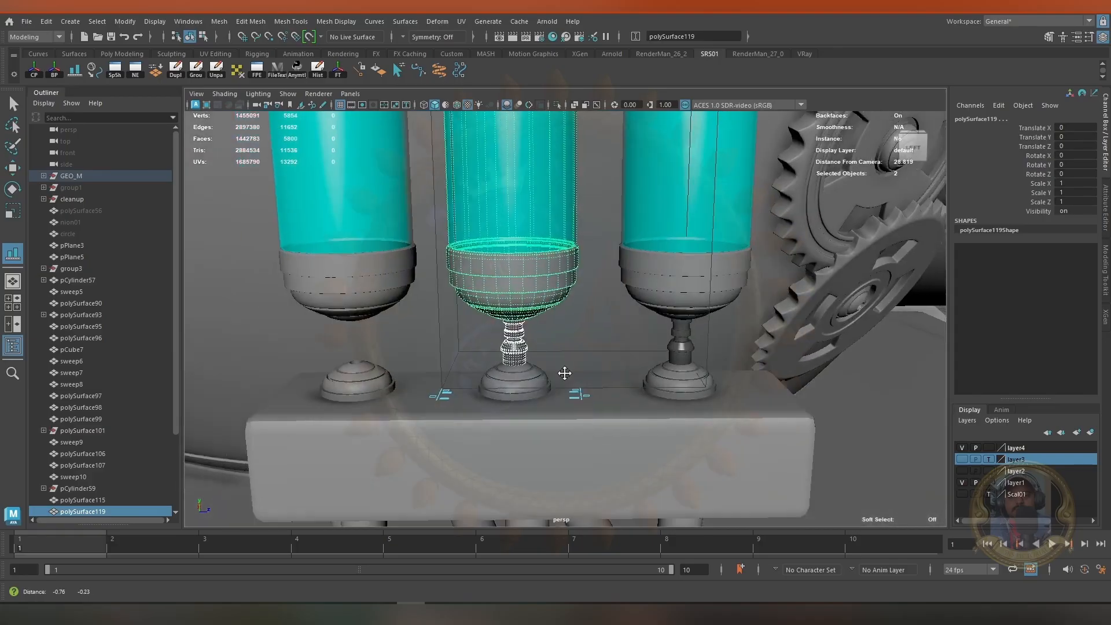
pyautogui.keyDown('alt'); pyautogui.moveTo(564, 375); pyautogui.dragTo(608, 360, button='middle'); pyautogui.keyUp('alt')
# Freeze the middle neck piece, duplicate it and align the copy under the tube farthest from the gears
pyautogui.scroll(2, 579, 365)
pyautogui.press('q')
pyautogui.click(557, 340)
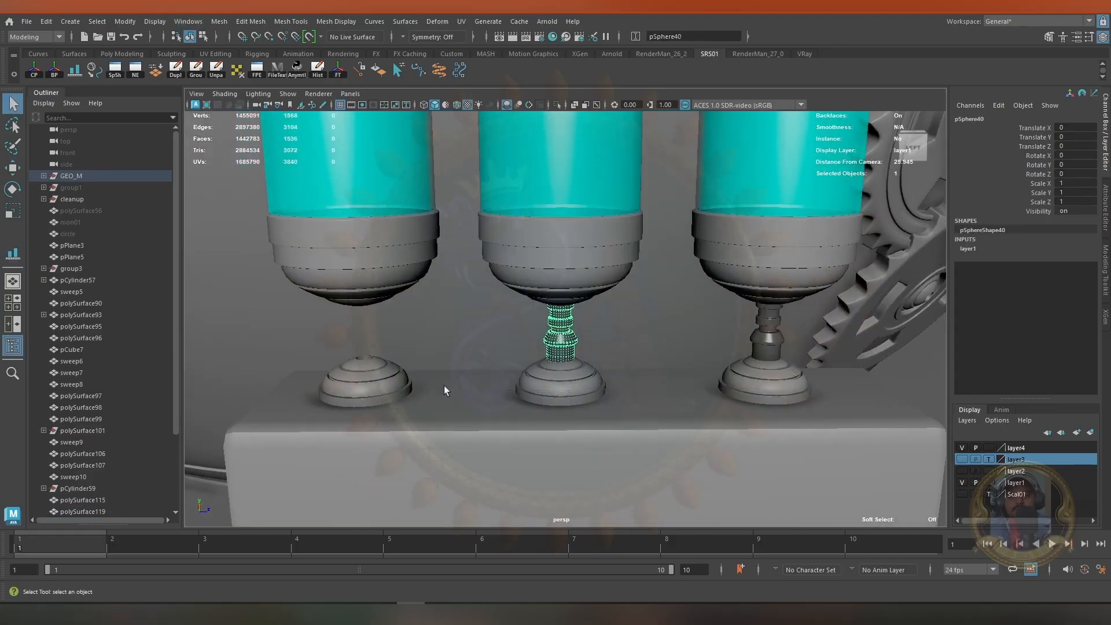
pyautogui.keyDown('shift'); pyautogui.click(412, 242); pyautogui.keyUp('shift')
pyautogui.click(71, 75)
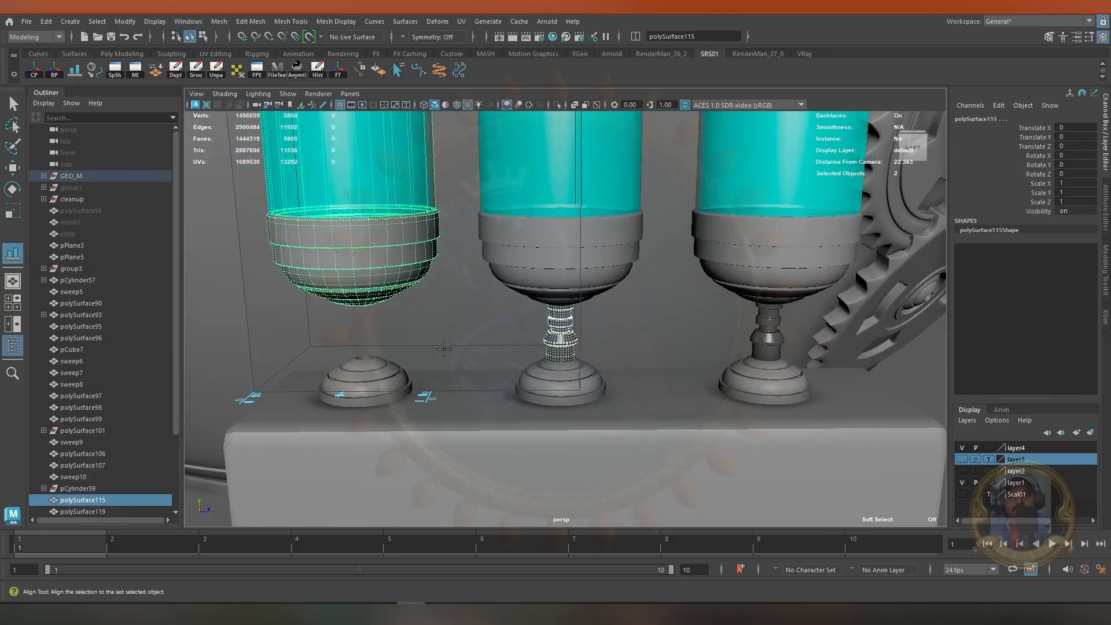
pyautogui.click(423, 398)
pyautogui.keyDown('alt'); pyautogui.moveTo(390, 365); pyautogui.dragTo(409, 358); pyautogui.keyUp('alt')
pyautogui.keyDown('alt'); pyautogui.moveTo(408, 358); pyautogui.dragTo(427, 379, button='right'); pyautogui.keyUp('alt')
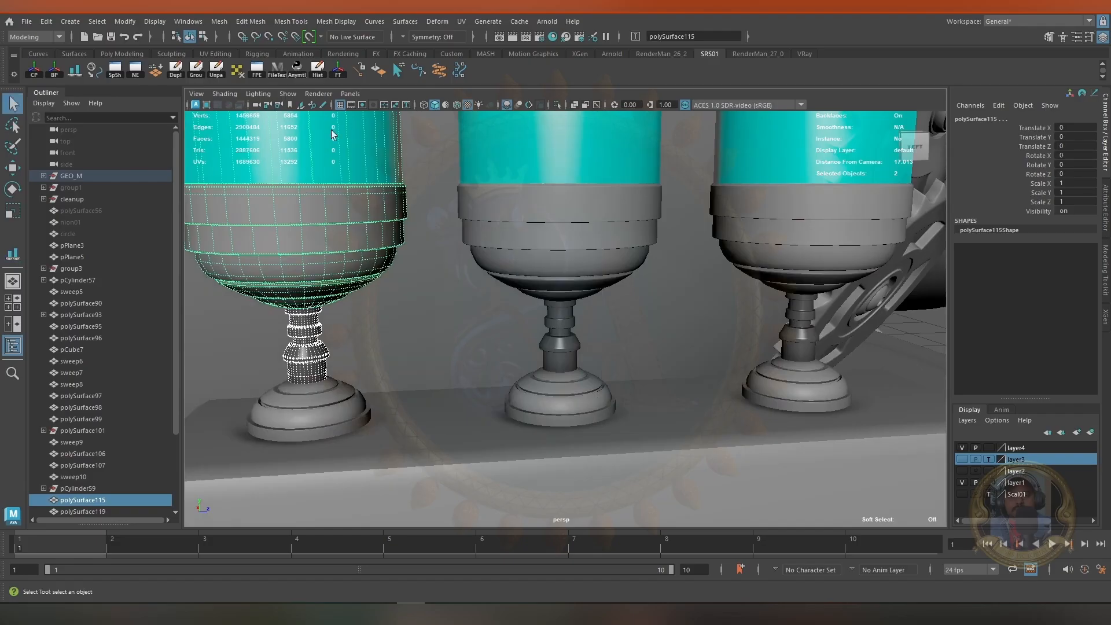
# Isolate the block's three domes and delete the faces of the inner socket in one of them
pyautogui.click(538, 391)
pyautogui.hotkey('ctrl', '1')
pyautogui.keyDown('alt'); pyautogui.moveTo(739, 393); pyautogui.dragTo(715, 454); pyautogui.keyUp('alt')
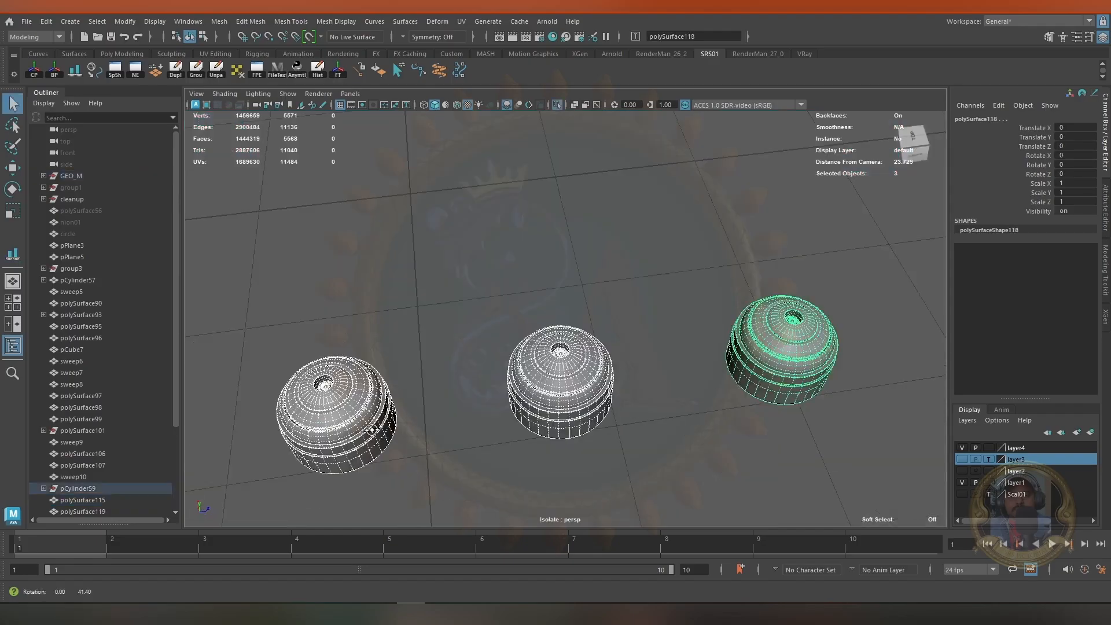
pyautogui.keyDown('alt'); pyautogui.moveTo(666, 417); pyautogui.dragTo(827, 324, button='middle'); pyautogui.keyUp('alt')
pyautogui.keyDown('alt'); pyautogui.moveTo(828, 324); pyautogui.dragTo(866, 332, button='right'); pyautogui.keyUp('alt')
pyautogui.keyDown('alt'); pyautogui.moveTo(634, 353); pyautogui.dragTo(638, 397); pyautogui.keyUp('alt')
pyautogui.keyDown('alt'); pyautogui.moveTo(637, 398); pyautogui.dragTo(791, 453, button='right'); pyautogui.keyUp('alt')
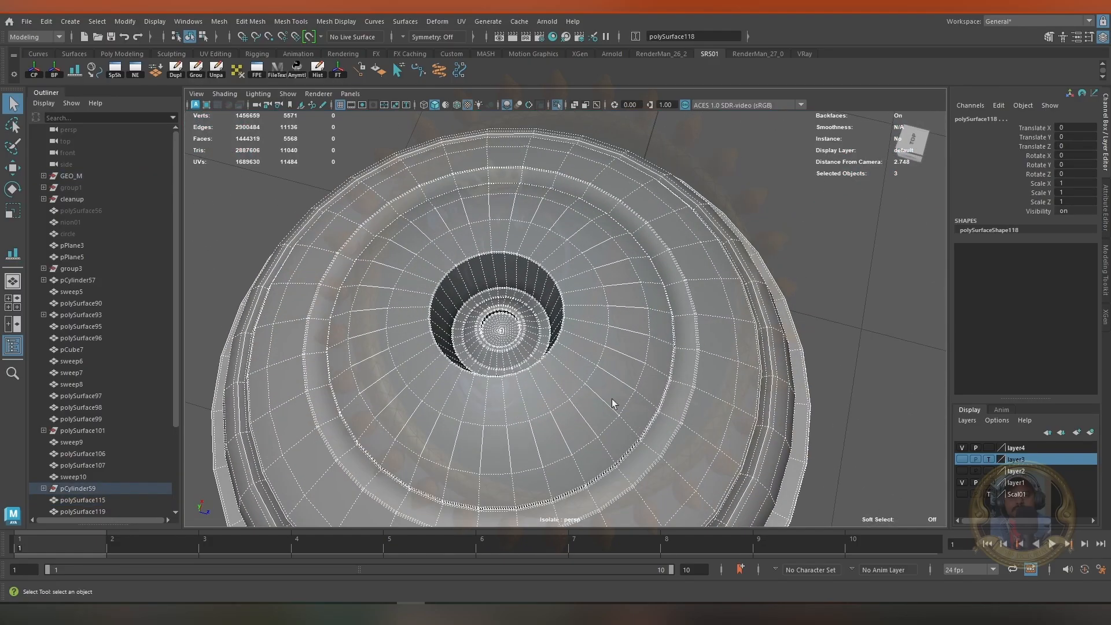
pyautogui.moveTo(438, 283); pyautogui.dragTo(434, 301, button='right')
pyautogui.click(460, 291)
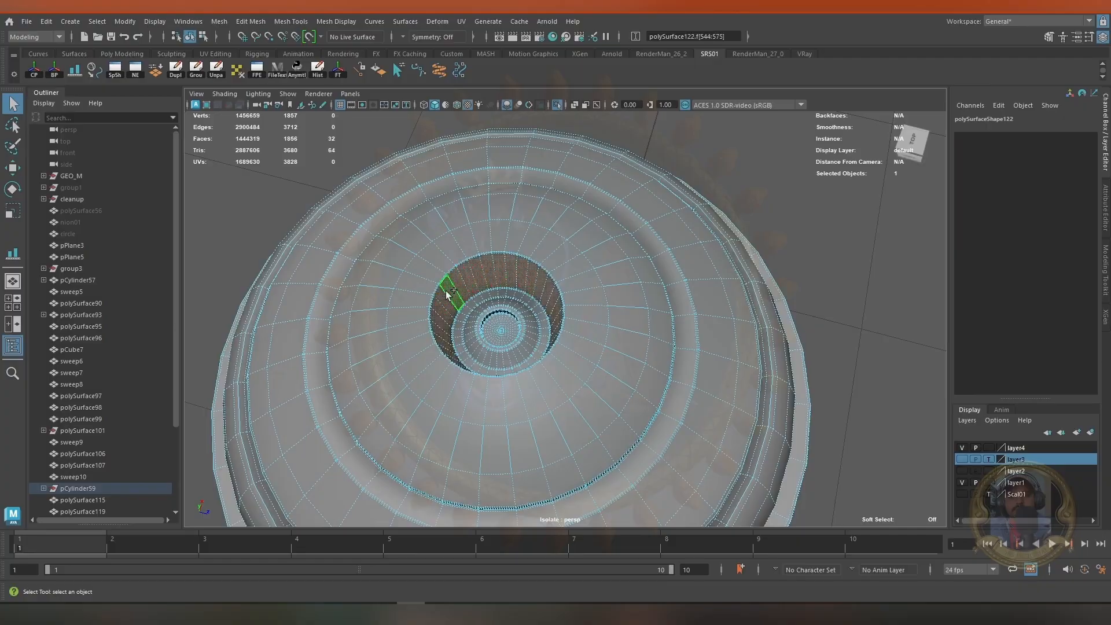
pyautogui.press('Delete')
pyautogui.click(561, 107)
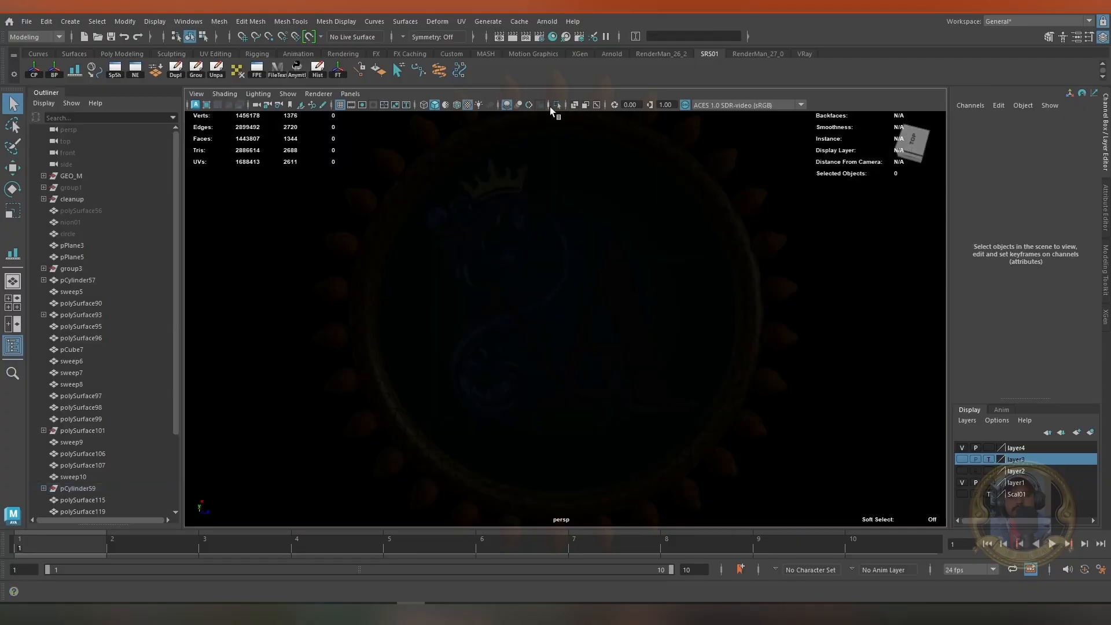
pyautogui.hotkey('ctrl', 'z')
# Return the cleaned dome to object mode, delete the other two domes and exit isolation
pyautogui.keyDown('alt'); pyautogui.moveTo(498, 272); pyautogui.dragTo(263, 285, button='right'); pyautogui.keyUp('alt')
pyautogui.keyDown('alt'); pyautogui.moveTo(705, 331); pyautogui.dragTo(492, 262, button='middle'); pyautogui.keyUp('alt')
pyautogui.keyDown('alt'); pyautogui.moveTo(492, 262); pyautogui.dragTo(504, 262); pyautogui.keyUp('alt')
pyautogui.moveTo(698, 271); pyautogui.dragTo(754, 255, button='right')
pyautogui.keyDown('alt'); pyautogui.moveTo(754, 255); pyautogui.dragTo(678, 319, button='right'); pyautogui.keyUp('alt')
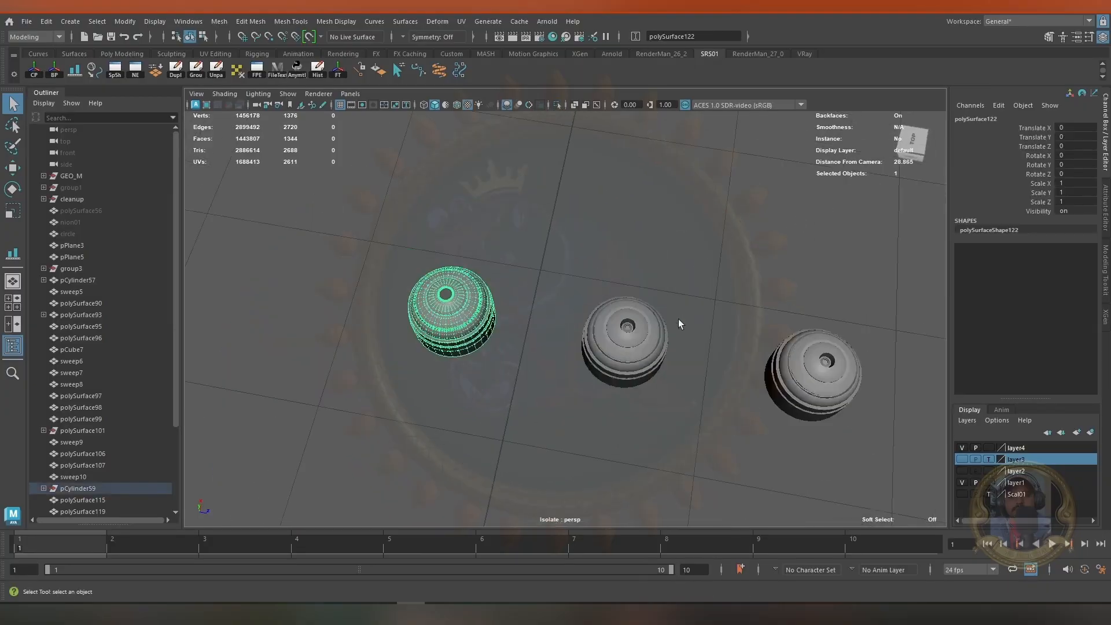
pyautogui.moveTo(591, 324); pyautogui.dragTo(873, 440)
pyautogui.press('Delete')
pyautogui.click(442, 330)
pyautogui.hotkey('ctrl', '1')
# Duplicate the cleaned dome and align the copy under the middle turquoise tube
pyautogui.keyDown('alt'); pyautogui.moveTo(436, 352); pyautogui.dragTo(434, 408); pyautogui.keyUp('alt')
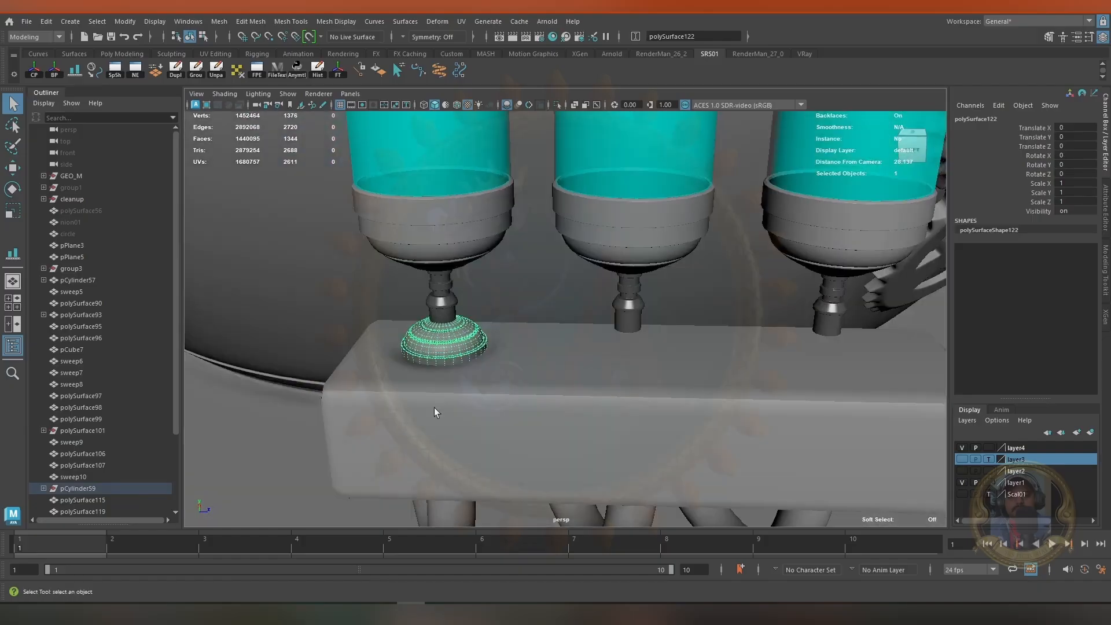
pyautogui.keyDown('shift'); pyautogui.click(638, 248); pyautogui.keyUp('shift')
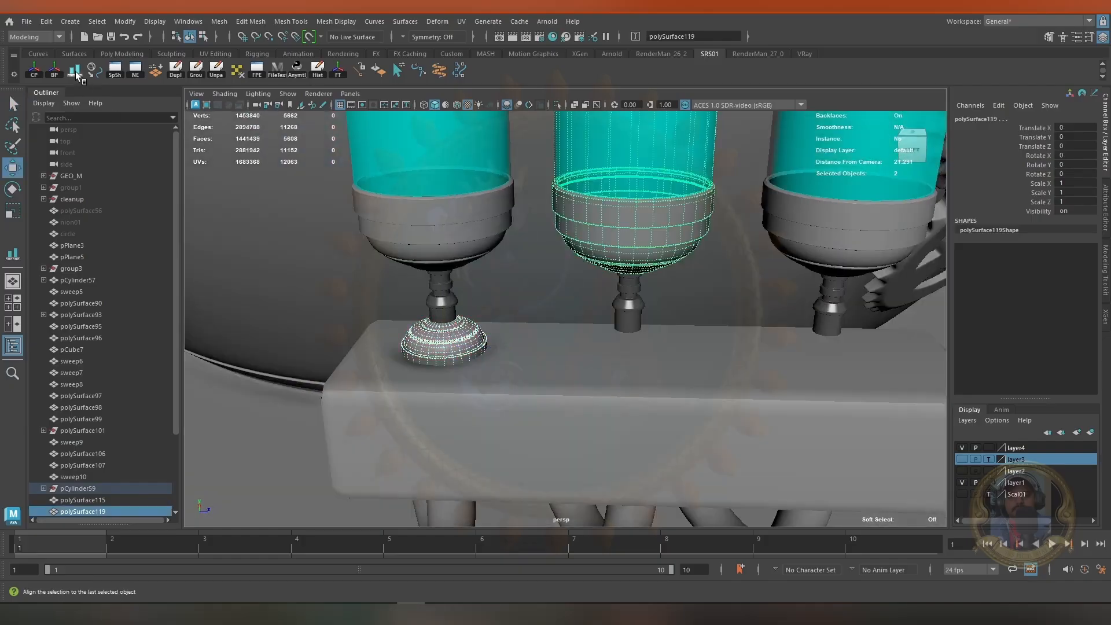
pyautogui.click(632, 418)
pyautogui.keyDown('alt'); pyautogui.moveTo(632, 418); pyautogui.dragTo(686, 431, button='right'); pyautogui.keyUp('alt')
pyautogui.keyDown('alt'); pyautogui.moveTo(686, 431); pyautogui.dragTo(602, 426, button='middle'); pyautogui.keyUp('alt')
pyautogui.press('q')
# Duplicate the middle dome, align the copy under the tube nearest the gears, and clear the selection
pyautogui.click(553, 358)
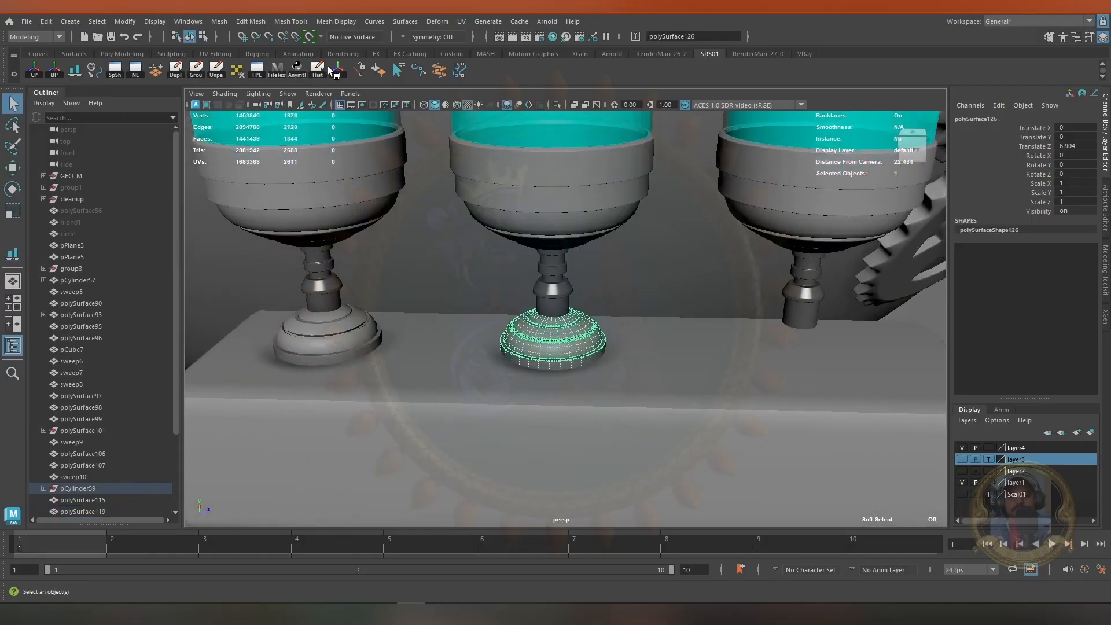
pyautogui.press('w')
pyautogui.keyDown('shift'); pyautogui.click(752, 200); pyautogui.keyUp('shift')
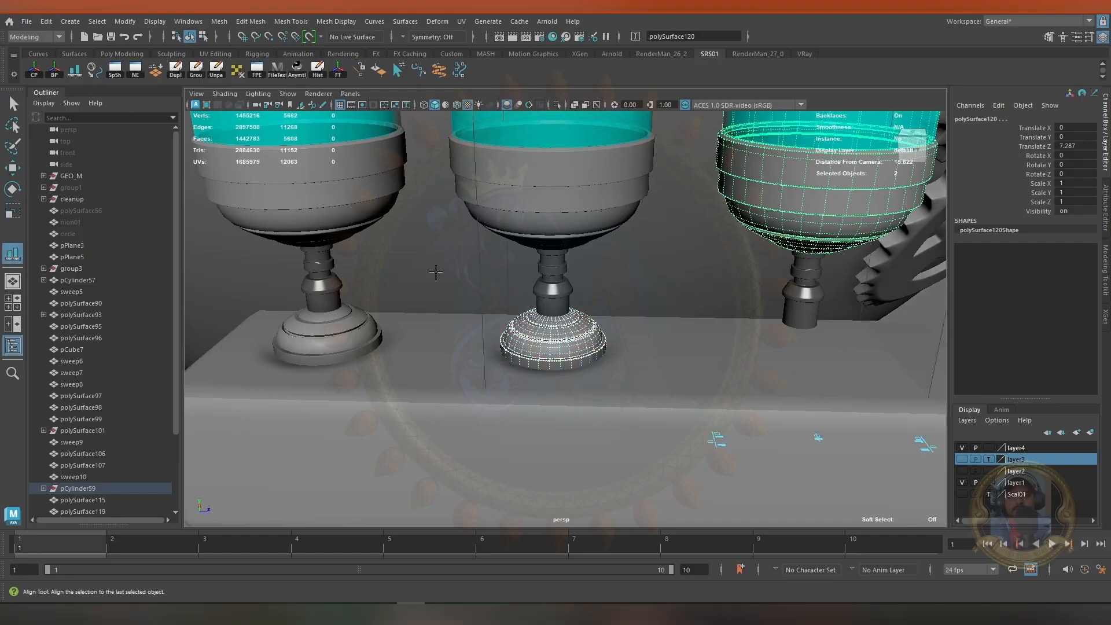
pyautogui.keyDown('alt'); pyautogui.moveTo(436, 272); pyautogui.dragTo(521, 369, button='right'); pyautogui.keyUp('alt')
pyautogui.keyDown('alt'); pyautogui.moveTo(521, 369); pyautogui.dragTo(401, 333); pyautogui.keyUp('alt')
pyautogui.click(401, 332)
# Check the finished tube assembly from several sides and save the scene
pyautogui.keyDown('alt'); pyautogui.moveTo(401, 332); pyautogui.dragTo(665, 370, button='right'); pyautogui.keyUp('alt')
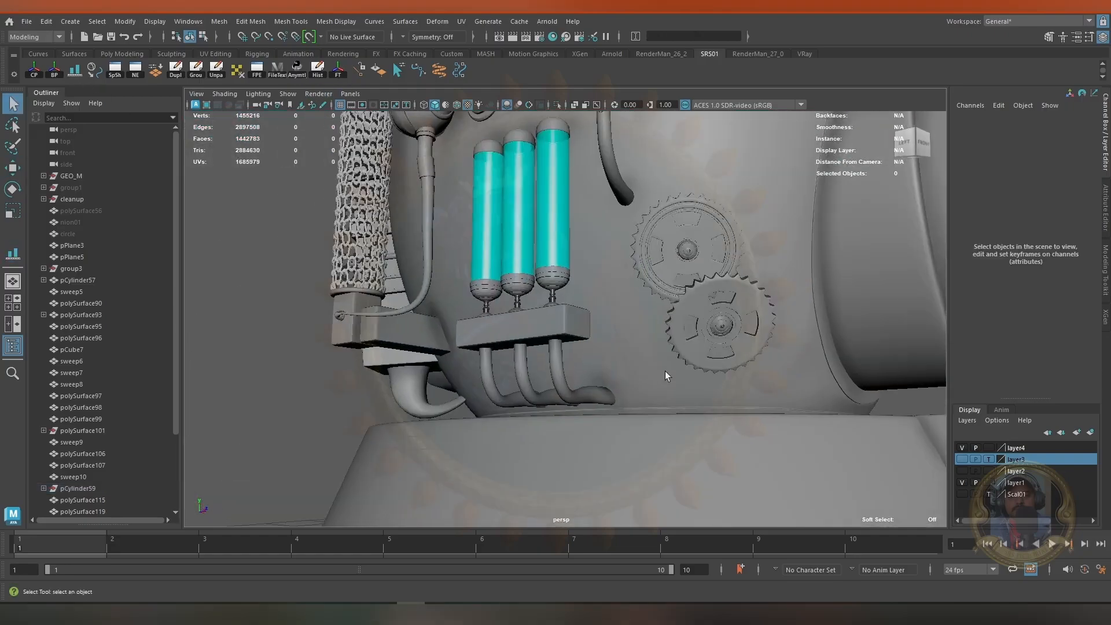
pyautogui.keyDown('alt'); pyautogui.moveTo(665, 370); pyautogui.dragTo(619, 284); pyautogui.keyUp('alt')
pyautogui.keyDown('alt'); pyautogui.moveTo(619, 284); pyautogui.dragTo(605, 253, button='middle'); pyautogui.keyUp('alt')
pyautogui.keyDown('alt'); pyautogui.moveTo(605, 253); pyautogui.dragTo(513, 442); pyautogui.keyUp('alt')
pyautogui.hotkey('ctrl', 's')
pyautogui.keyDown('alt'); pyautogui.moveTo(513, 442); pyautogui.dragTo(571, 469, button='right'); pyautogui.keyUp('alt')
pyautogui.keyDown('alt'); pyautogui.moveTo(518, 370); pyautogui.dragTo(521, 471, button='middle'); pyautogui.keyUp('alt')
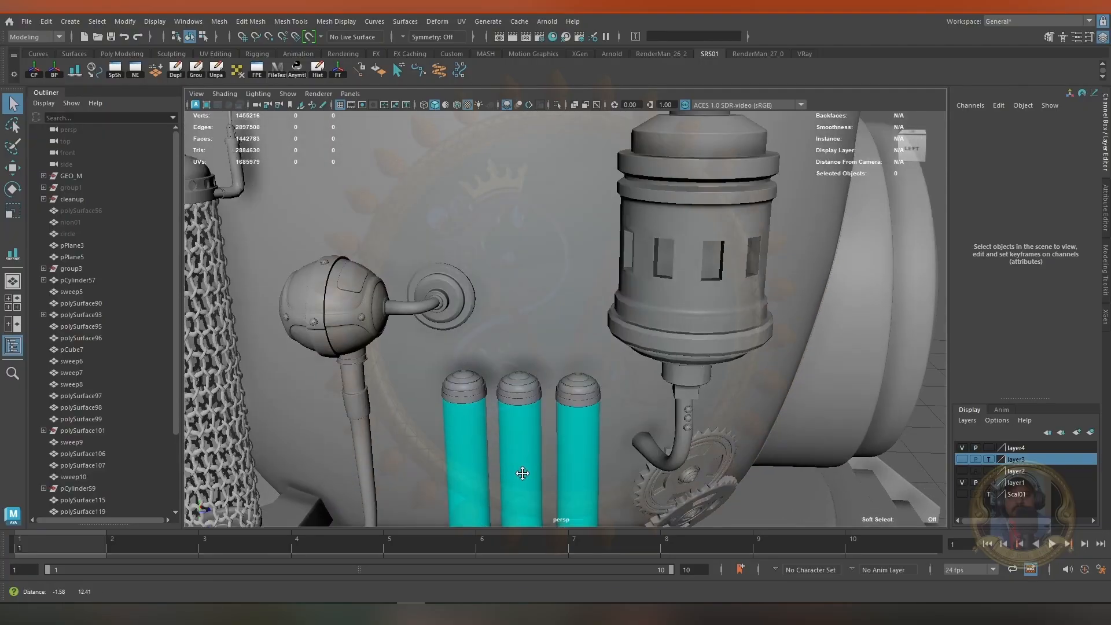
# Duplicate the round wall flange beside the riveted ball and move the copy above the turquoise tubes
pyautogui.keyDown('alt'); pyautogui.moveTo(521, 471); pyautogui.dragTo(568, 404, button='right'); pyautogui.keyUp('alt')
pyautogui.click(307, 307)
pyautogui.hotkey('ctrl', 'd')
pyautogui.press('w')
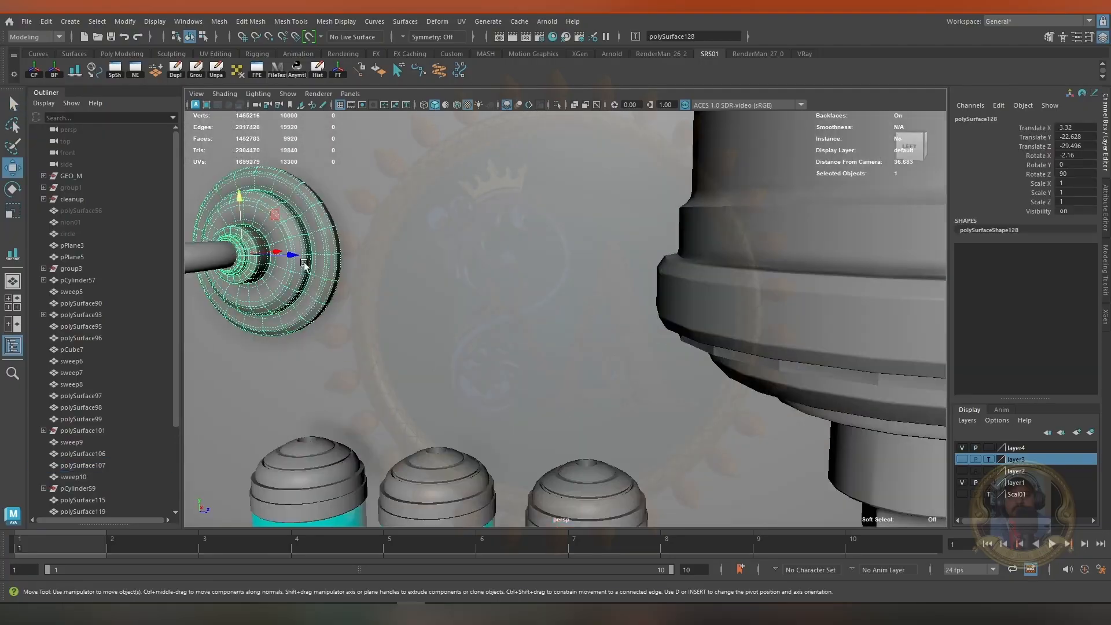
pyautogui.moveTo(298, 253); pyautogui.dragTo(427, 311)
pyautogui.keyDown('alt'); pyautogui.moveTo(465, 290); pyautogui.dragTo(531, 301, button='middle'); pyautogui.keyUp('alt')
pyautogui.keyDown('alt'); pyautogui.moveTo(532, 301); pyautogui.dragTo(450, 278, button='right'); pyautogui.keyUp('alt')
# Add edge loops and a bevel to the stepped front of the copied flange
pyautogui.hotkey('ctrl', 'z')
pyautogui.keyDown('ctrl'); pyautogui.moveTo(441, 231); pyautogui.dragTo(471, 278, button='right'); pyautogui.keyUp('ctrl')
pyautogui.keyDown('ctrl'); pyautogui.moveTo(423, 194); pyautogui.dragTo(404, 211, button='right'); pyautogui.keyUp('ctrl')
pyautogui.keyDown('alt'); pyautogui.moveTo(399, 258); pyautogui.dragTo(393, 189, button='right'); pyautogui.keyUp('alt')
pyautogui.hotkey('ctrl', 'z')
# Extrude two concentric face rings on the copied flange inward to form grooves
pyautogui.press('q')
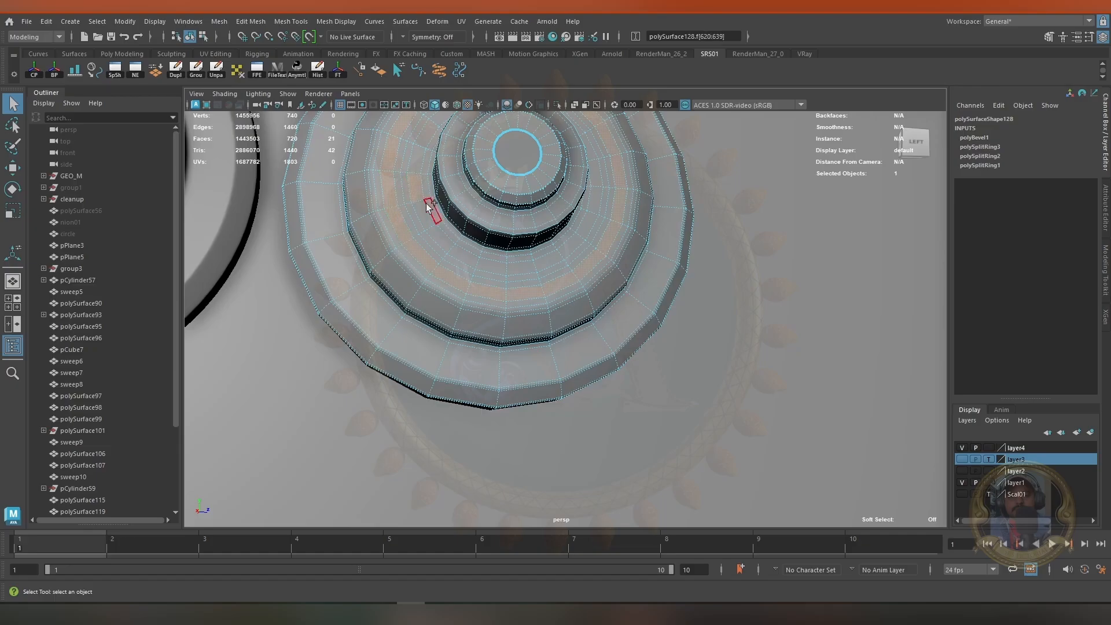
pyautogui.hotkey('ctrl', 'e')
pyautogui.press('w')
pyautogui.keyDown('alt'); pyautogui.moveTo(426, 204); pyautogui.dragTo(550, 318); pyautogui.keyUp('alt')
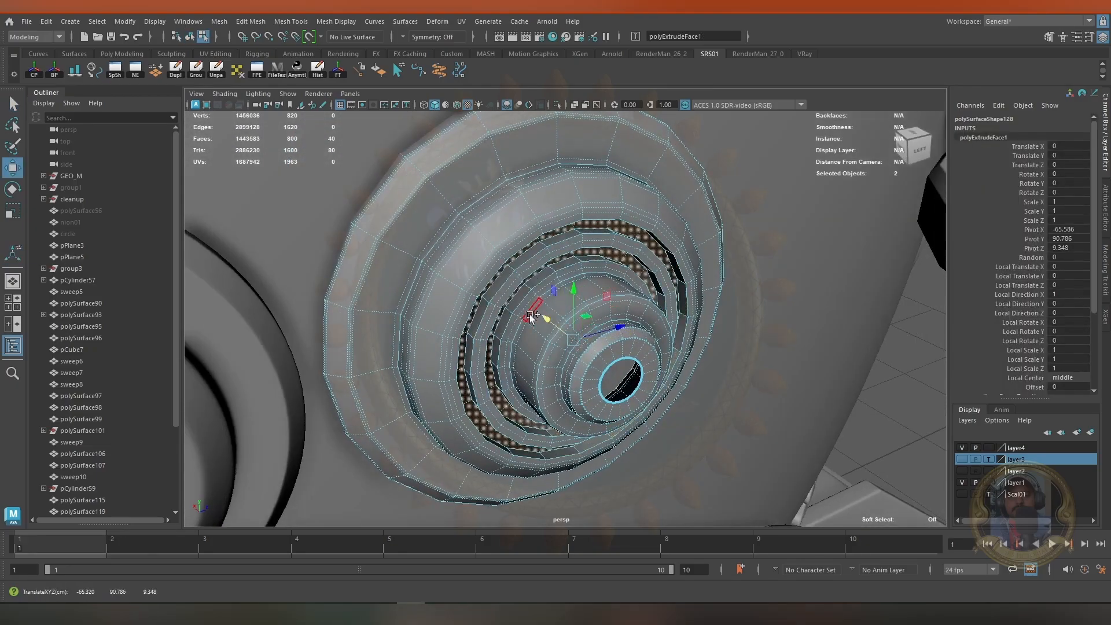
# Bevel the border edge loops of the two grooves in the copied flange
pyautogui.keyDown('ctrl'); pyautogui.moveTo(530, 317); pyautogui.dragTo(492, 269, button='right'); pyautogui.keyUp('ctrl')
pyautogui.keyDown('alt'); pyautogui.moveTo(510, 293); pyautogui.dragTo(470, 241); pyautogui.keyUp('alt')
pyautogui.keyDown('alt'); pyautogui.moveTo(470, 240); pyautogui.dragTo(625, 324, button='middle'); pyautogui.keyUp('alt')
pyautogui.scroll(4, 502, 363)
pyautogui.press('q')
pyautogui.doubleClick(439, 225)
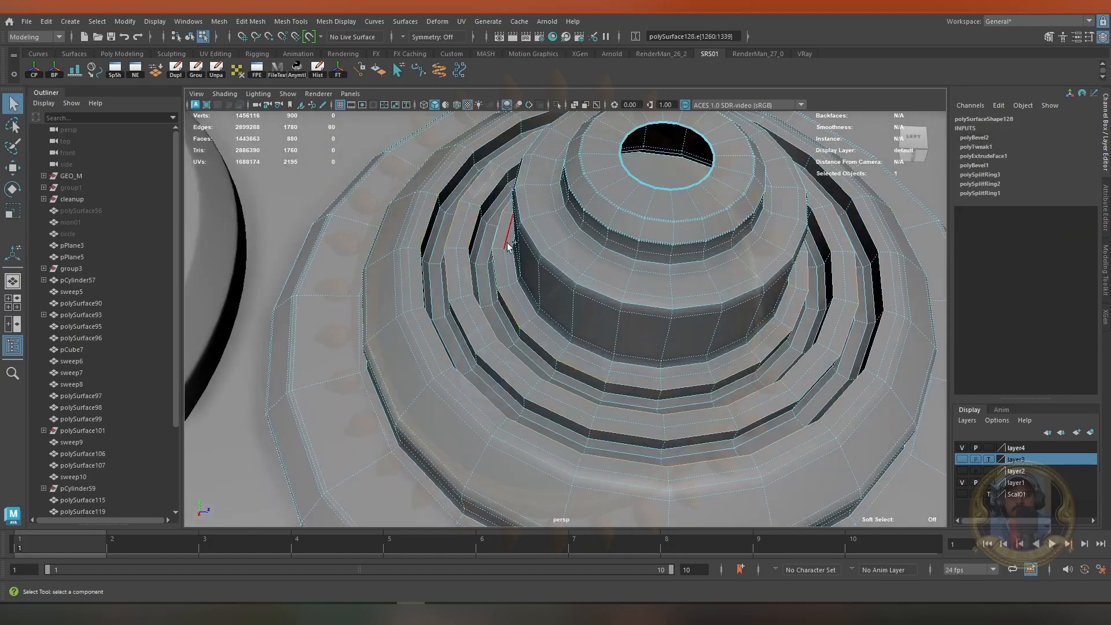
# Bevel the selected edge loops between the grooves and split the edge ring around the side of the flange's central hub
pyautogui.keyDown('shift'); pyautogui.moveTo(508, 244); pyautogui.dragTo(559, 242, button='right'); pyautogui.keyUp('shift')
pyautogui.keyDown('alt'); pyautogui.moveTo(668, 282); pyautogui.dragTo(611, 246); pyautogui.keyUp('alt')
pyautogui.click(611, 245)
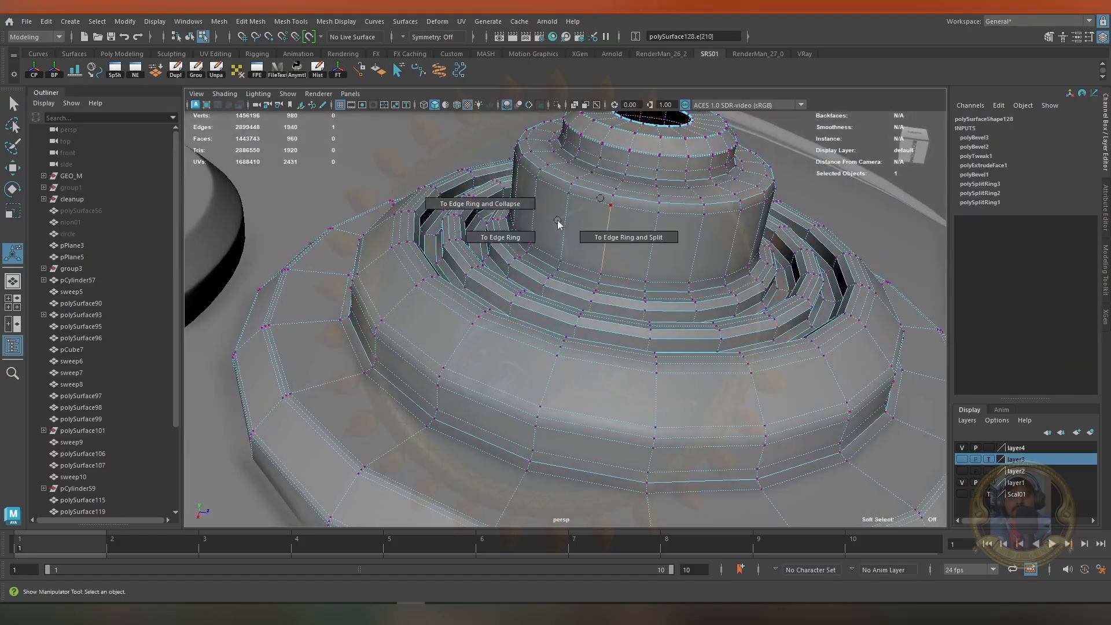
pyautogui.keyDown('shift'); pyautogui.moveTo(559, 224); pyautogui.dragTo(612, 286, button='right'); pyautogui.keyUp('shift')
# Extrude a face ring on the side of the central hub inward as a groove and bevel its border edges
pyautogui.doubleClick(588, 234)
pyautogui.click(595, 243)
pyautogui.keyDown('shift'); pyautogui.doubleClick(630, 242); pyautogui.keyUp('shift')
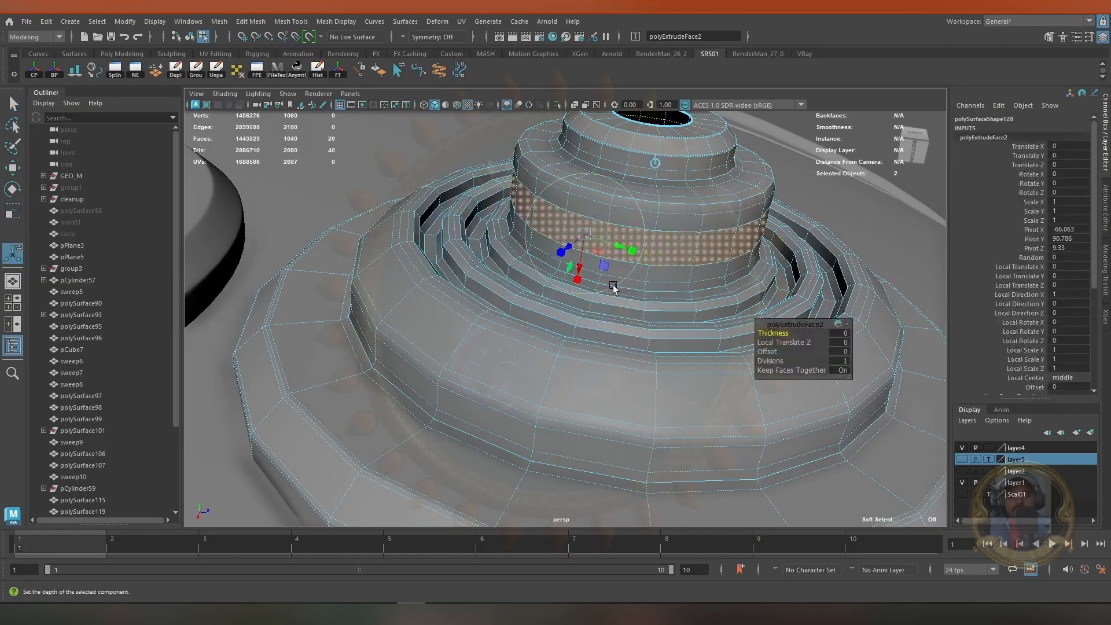
pyautogui.moveTo(569, 247); pyautogui.dragTo(581, 241)
pyautogui.keyDown('ctrl'); pyautogui.moveTo(571, 228); pyautogui.dragTo(573, 220, button='right'); pyautogui.keyUp('ctrl')
pyautogui.keyDown('shift'); pyautogui.moveTo(573, 220); pyautogui.dragTo(636, 193, button='right'); pyautogui.keyUp('shift')
# Select the remaining edge loops on the hub, delete the flange's construction history and turn on smooth preview
pyautogui.press('q')
pyautogui.doubleClick(548, 200)
pyautogui.keyDown('shift'); pyautogui.doubleClick(570, 212); pyautogui.keyUp('shift')
pyautogui.press('q')
pyautogui.hotkey('alt', 'shift', 'd')
pyautogui.press('3')
# Scale the grooved flange down uniformly to 0.428
pyautogui.scroll(-10, 605, 234)
pyautogui.keyDown('alt'); pyautogui.moveTo(603, 238); pyautogui.dragTo(601, 333); pyautogui.keyUp('alt')
pyautogui.keyDown('alt'); pyautogui.moveTo(601, 333); pyautogui.dragTo(584, 324, button='right'); pyautogui.keyUp('alt')
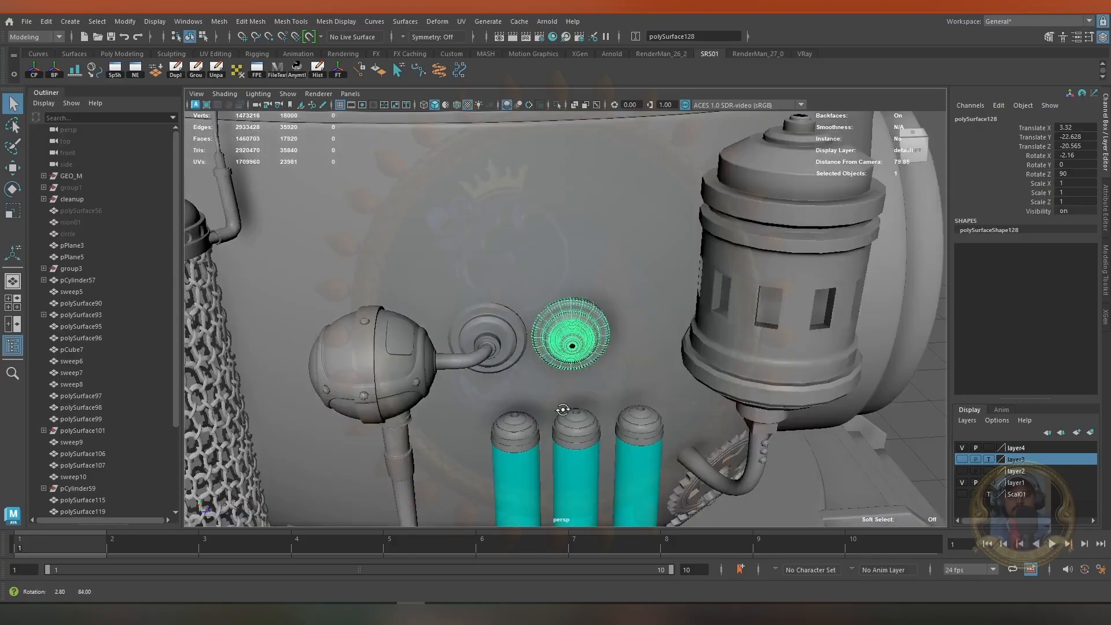
pyautogui.keyDown('alt'); pyautogui.moveTo(584, 324); pyautogui.dragTo(598, 330); pyautogui.keyUp('alt')
pyautogui.keyDown('alt'); pyautogui.moveTo(597, 330); pyautogui.dragTo(538, 289, button='right'); pyautogui.keyUp('alt')
pyautogui.click(637, 343)
pyautogui.keyDown('alt'); pyautogui.moveTo(637, 343); pyautogui.dragTo(698, 404, button='right'); pyautogui.keyUp('alt')
pyautogui.click(572, 376)
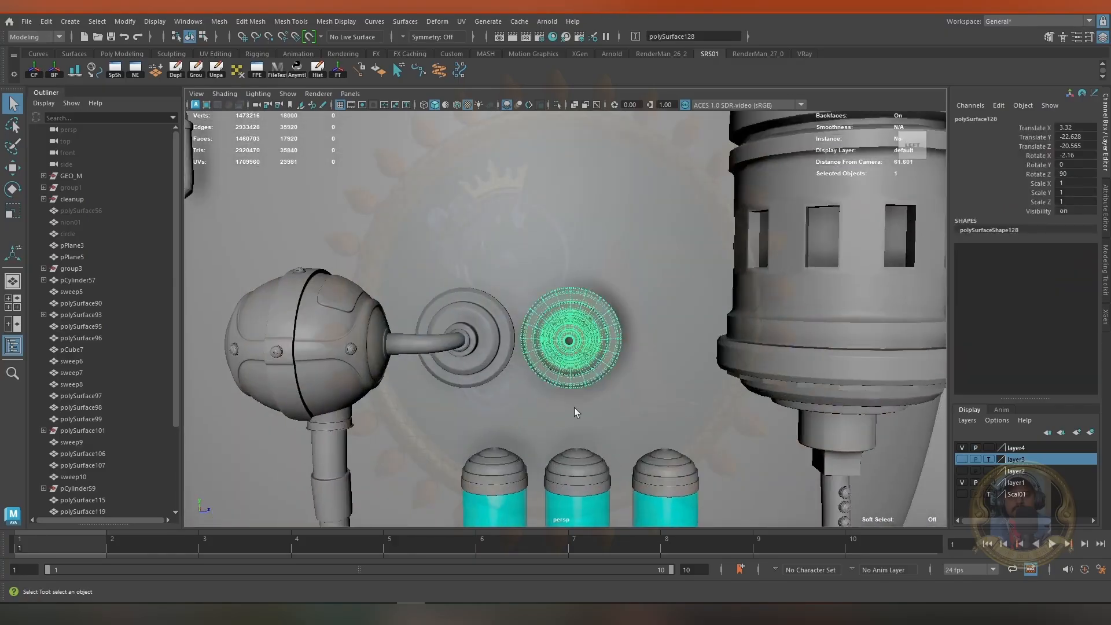
pyautogui.press('r')
pyautogui.keyDown('alt'); pyautogui.moveTo(576, 354); pyautogui.dragTo(501, 336); pyautogui.keyUp('alt')
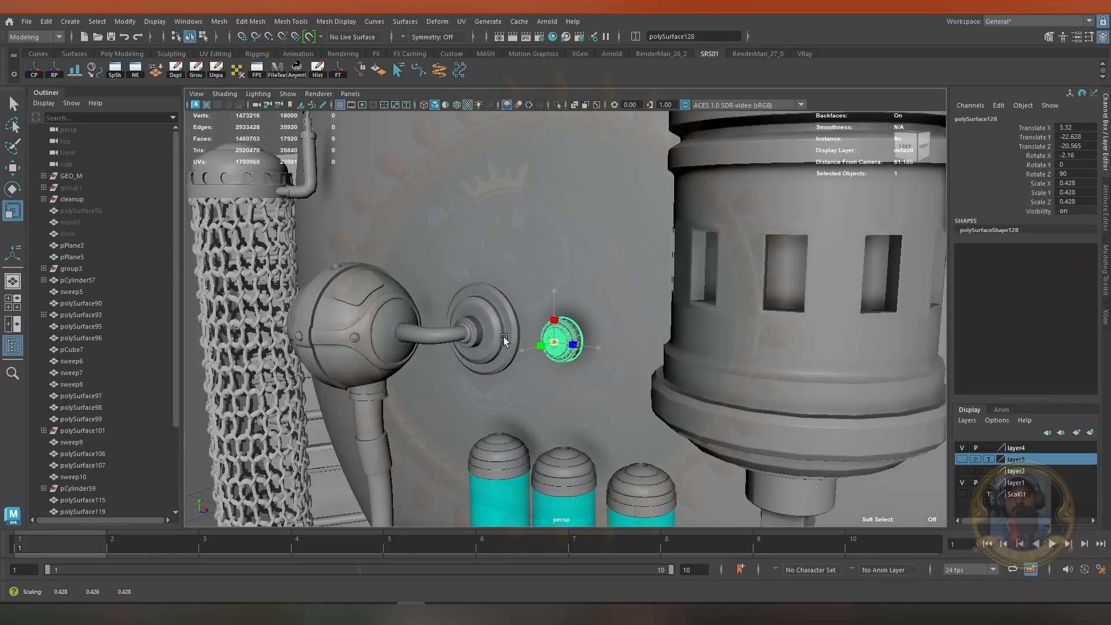
# Lower the small flange above the left turquoise tube and align its center with the tube using the Align tool
pyautogui.press('w')
pyautogui.moveTo(550, 292); pyautogui.dragTo(550, 356)
pyautogui.keyDown('alt'); pyautogui.moveTo(544, 362); pyautogui.dragTo(552, 423); pyautogui.keyUp('alt')
pyautogui.keyDown('alt'); pyautogui.moveTo(552, 423); pyautogui.dragTo(551, 230, button='middle'); pyautogui.keyUp('alt')
pyautogui.keyDown('shift'); pyautogui.click(498, 286); pyautogui.keyUp('shift')
pyautogui.click(74, 70)
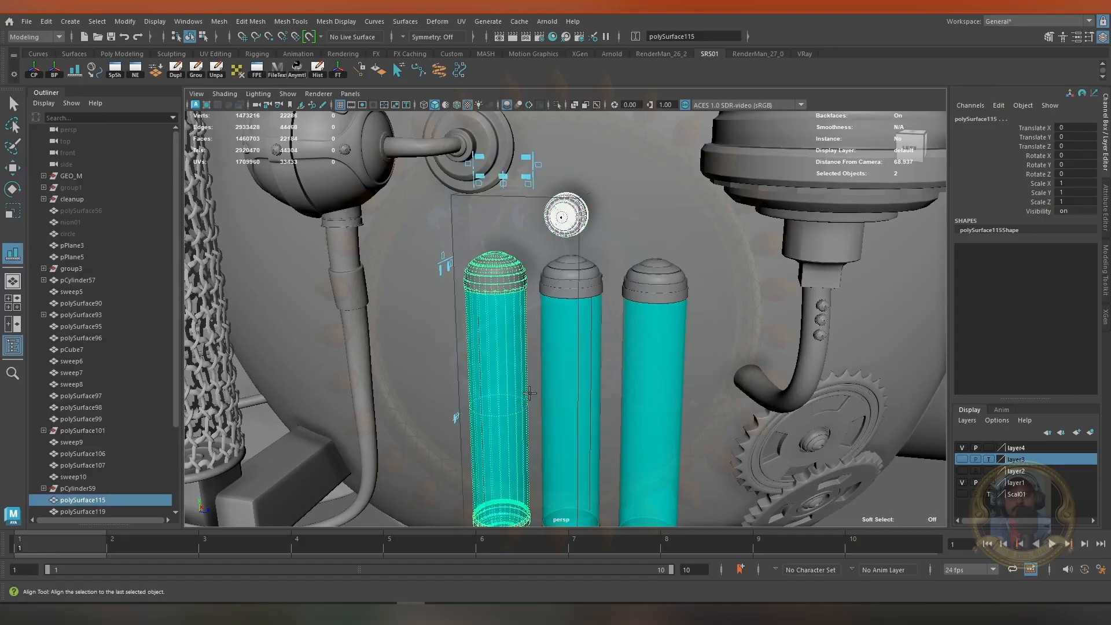
pyautogui.keyDown('alt'); pyautogui.moveTo(524, 275); pyautogui.dragTo(550, 231); pyautogui.keyUp('alt')
pyautogui.click(477, 173)
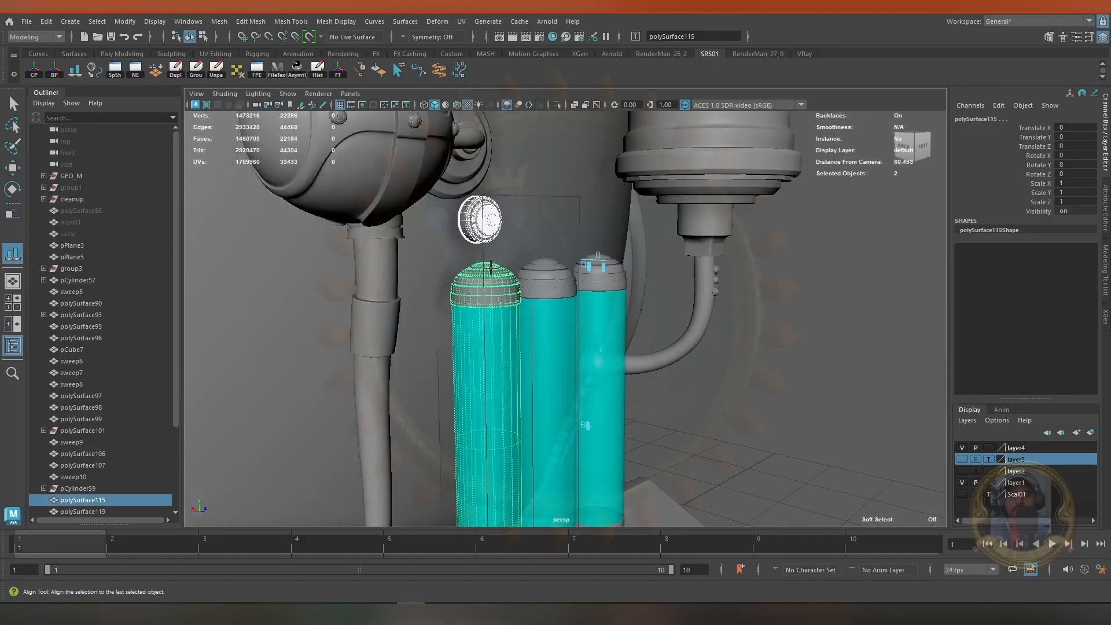
# Move the small flange in depth to Translate X 4.277 so it sits against the wall
pyautogui.keyDown('alt'); pyautogui.moveTo(550, 231); pyautogui.dragTo(567, 276, button='middle'); pyautogui.keyUp('alt')
pyautogui.press('w')
pyautogui.keyDown('alt'); pyautogui.moveTo(564, 292); pyautogui.dragTo(593, 302); pyautogui.keyUp('alt')
pyautogui.scroll(5, 514, 253)
pyautogui.click(482, 229)
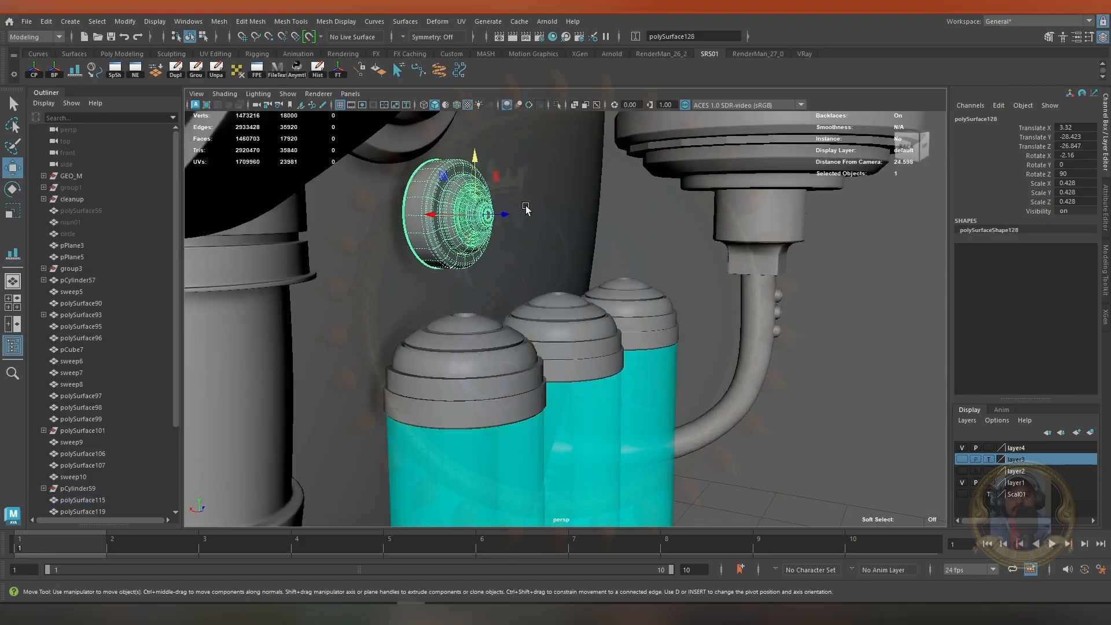
pyautogui.moveTo(505, 220); pyautogui.dragTo(479, 216)
pyautogui.keyDown('alt'); pyautogui.moveTo(478, 226); pyautogui.dragTo(386, 166); pyautogui.keyUp('alt')
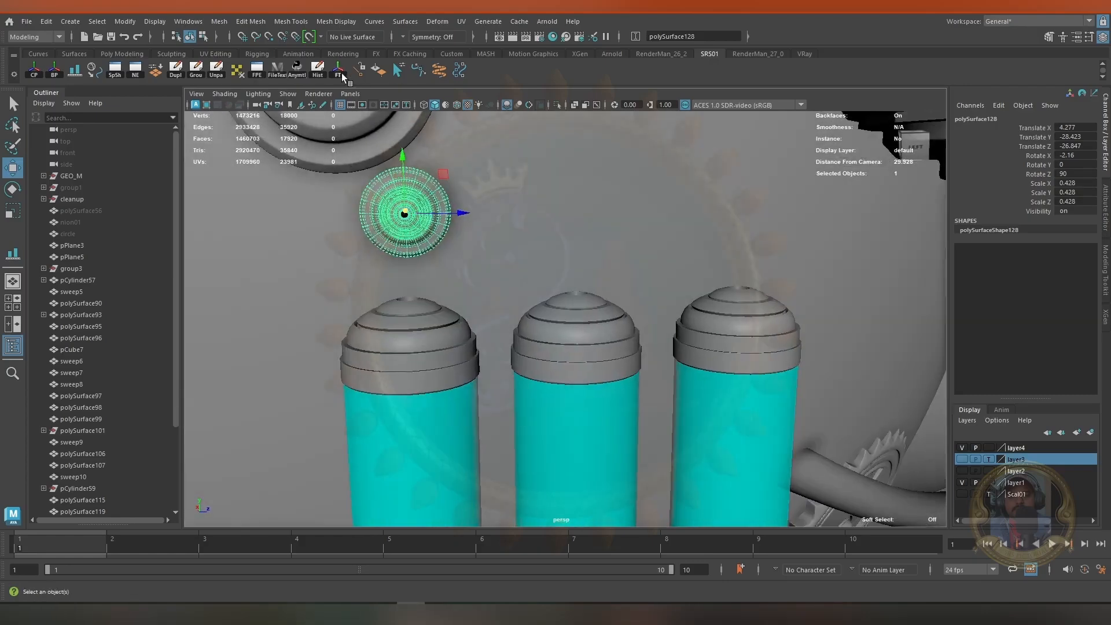
# Duplicate the small flange and align the copy with the center of the middle turquoise tube
pyautogui.moveTo(464, 213); pyautogui.dragTo(582, 213)
pyautogui.moveTo(600, 393); pyautogui.dragTo(530, 223)
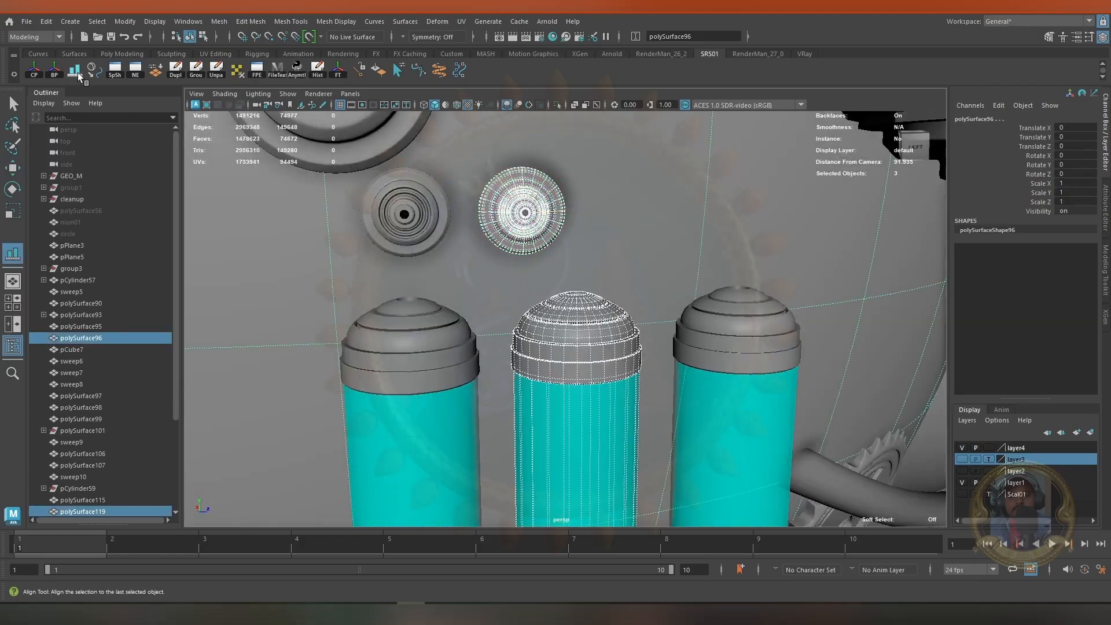
pyautogui.scroll(-3, 611, 390)
pyautogui.press('w')
pyautogui.click(581, 371)
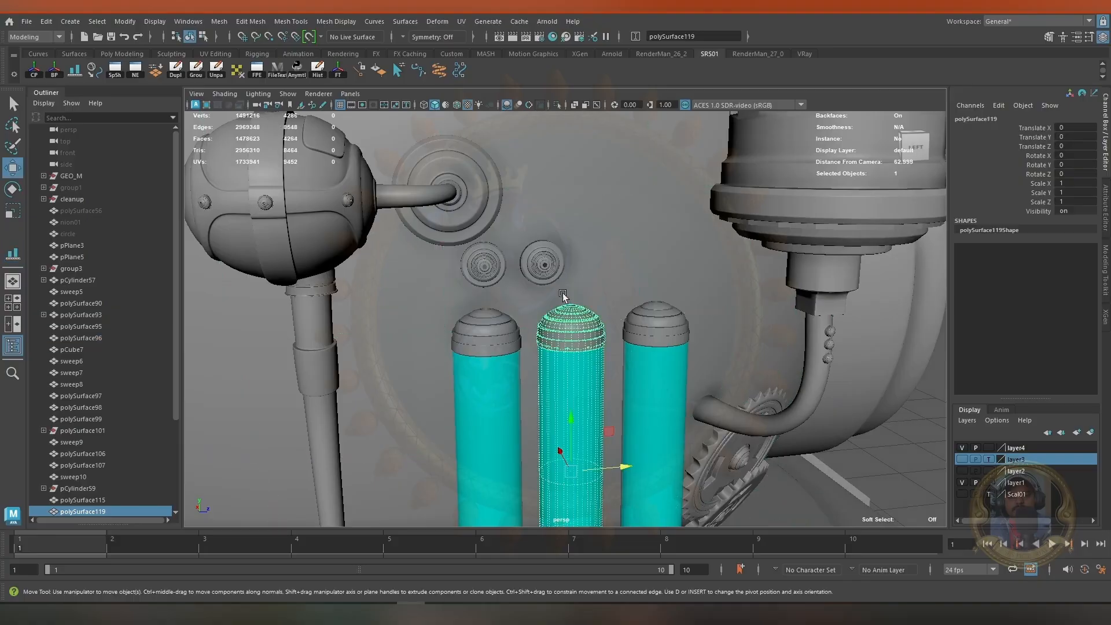
pyautogui.click(544, 266)
pyautogui.keyDown('shift'); pyautogui.click(570, 342); pyautogui.keyUp('shift')
pyautogui.press('y')
pyautogui.click(563, 227)
pyautogui.scroll(3, 521, 214)
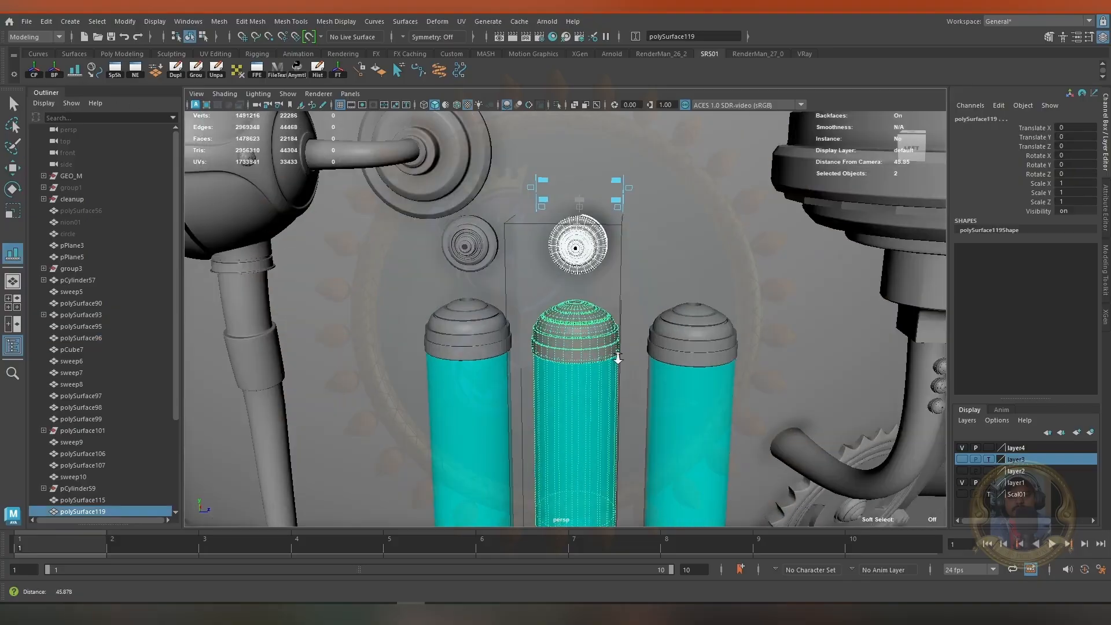
# Move the middle flange 0.479 along X toward the curved wall
pyautogui.press('w')
pyautogui.keyDown('alt'); pyautogui.moveTo(678, 295); pyautogui.dragTo(575, 266); pyautogui.keyUp('alt')
pyautogui.keyDown('alt'); pyautogui.moveTo(575, 267); pyautogui.dragTo(611, 235, button='right'); pyautogui.keyUp('alt')
pyautogui.click(625, 228)
pyautogui.keyDown('shift'); pyautogui.click(538, 217); pyautogui.keyUp('shift')
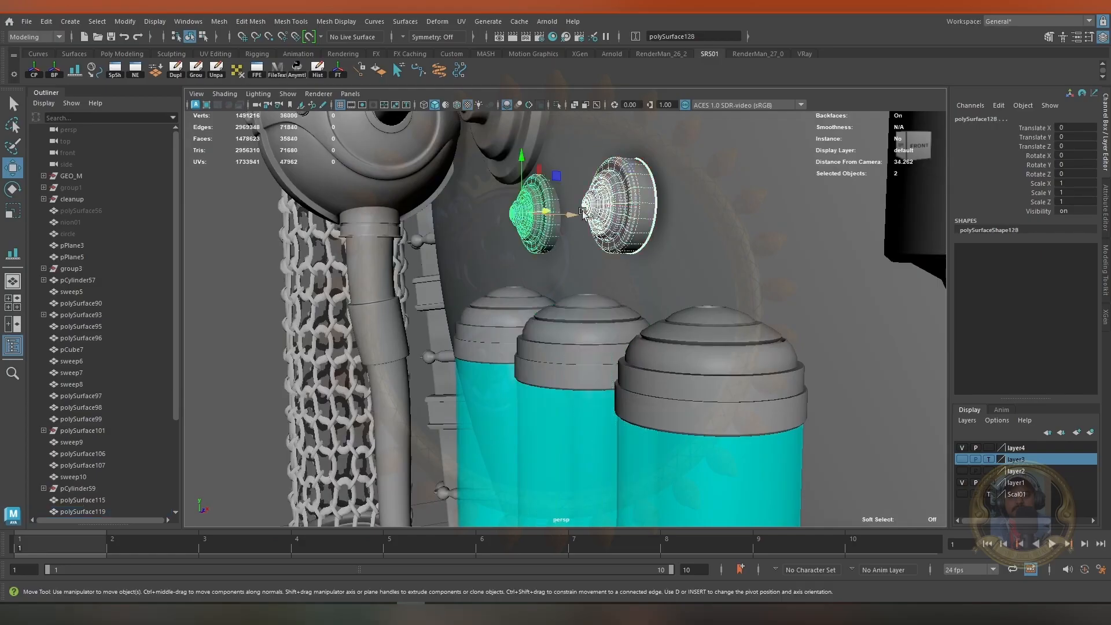
pyautogui.moveTo(569, 216); pyautogui.dragTo(572, 216)
pyautogui.click(620, 215)
pyautogui.moveTo(645, 207); pyautogui.dragTo(653, 210)
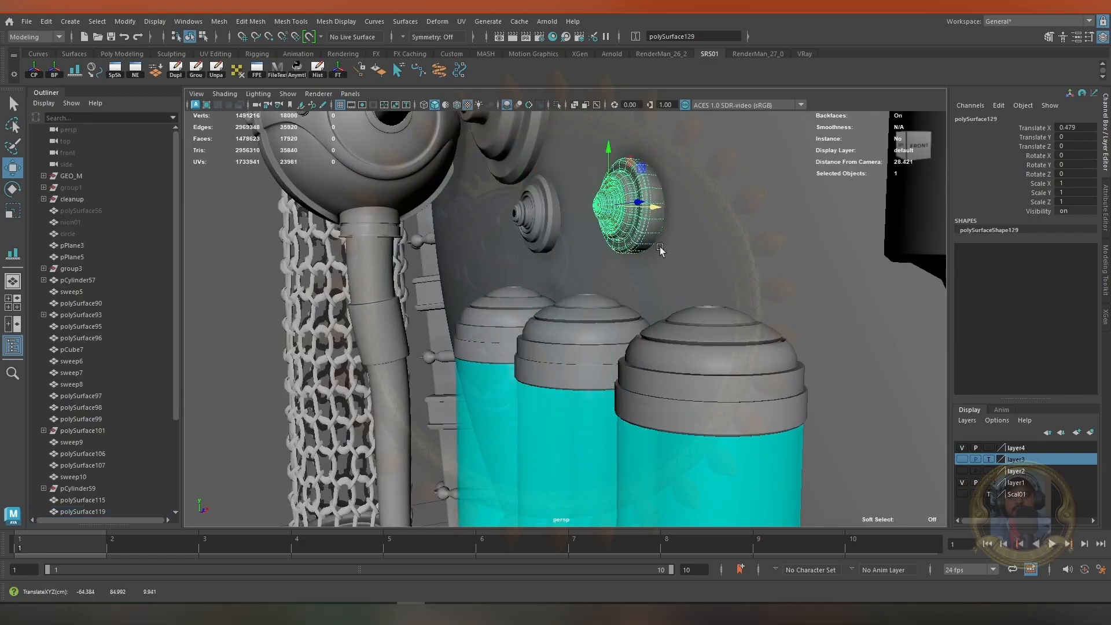
pyautogui.keyDown('alt'); pyautogui.moveTo(662, 250); pyautogui.dragTo(747, 249); pyautogui.keyUp('alt')
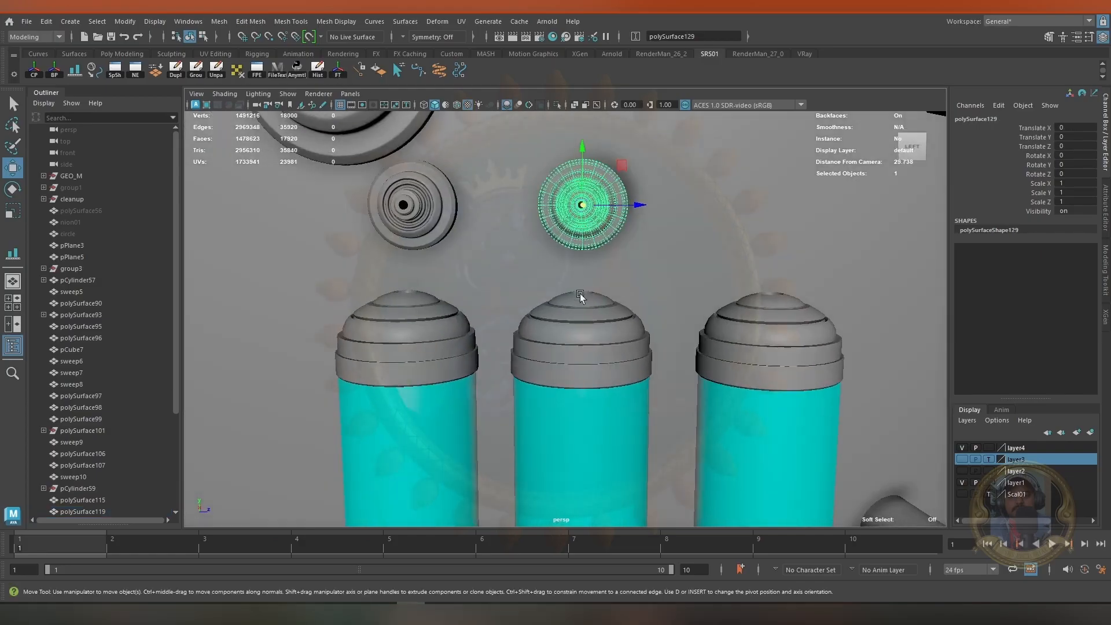
# Duplicate the middle flange and align the copy with the center of the right turquoise tube
pyautogui.keyDown('shift'); pyautogui.click(754, 314); pyautogui.keyUp('shift')
pyautogui.click(74, 70)
pyautogui.keyDown('alt'); pyautogui.moveTo(913, 263); pyautogui.dragTo(683, 226, button='right'); pyautogui.keyUp('alt')
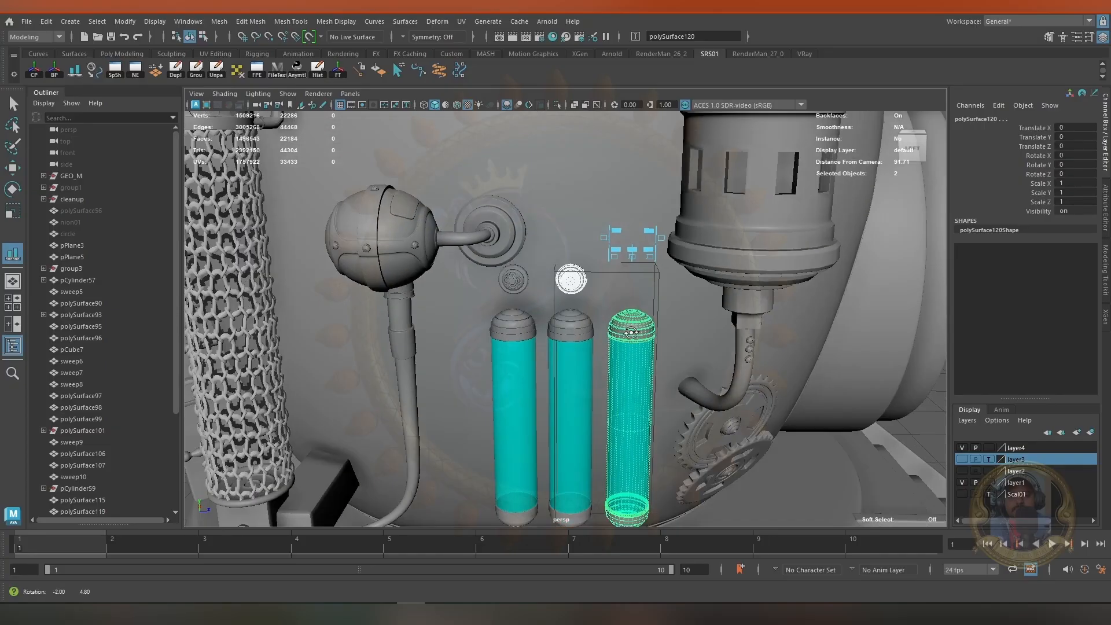
pyautogui.keyDown('alt'); pyautogui.moveTo(683, 226); pyautogui.dragTo(641, 246); pyautogui.keyUp('alt')
pyautogui.click(636, 250)
pyautogui.keyDown('alt'); pyautogui.moveTo(614, 333); pyautogui.dragTo(661, 338, button='right'); pyautogui.keyUp('alt')
pyautogui.press('w')
pyautogui.click(664, 273)
# Isolate the right flange with the wall surface and rotate the flange about Y to 9.075 degrees to follow the wall
pyautogui.keyDown('alt'); pyautogui.moveTo(666, 274); pyautogui.dragTo(596, 252); pyautogui.keyUp('alt')
pyautogui.press('e')
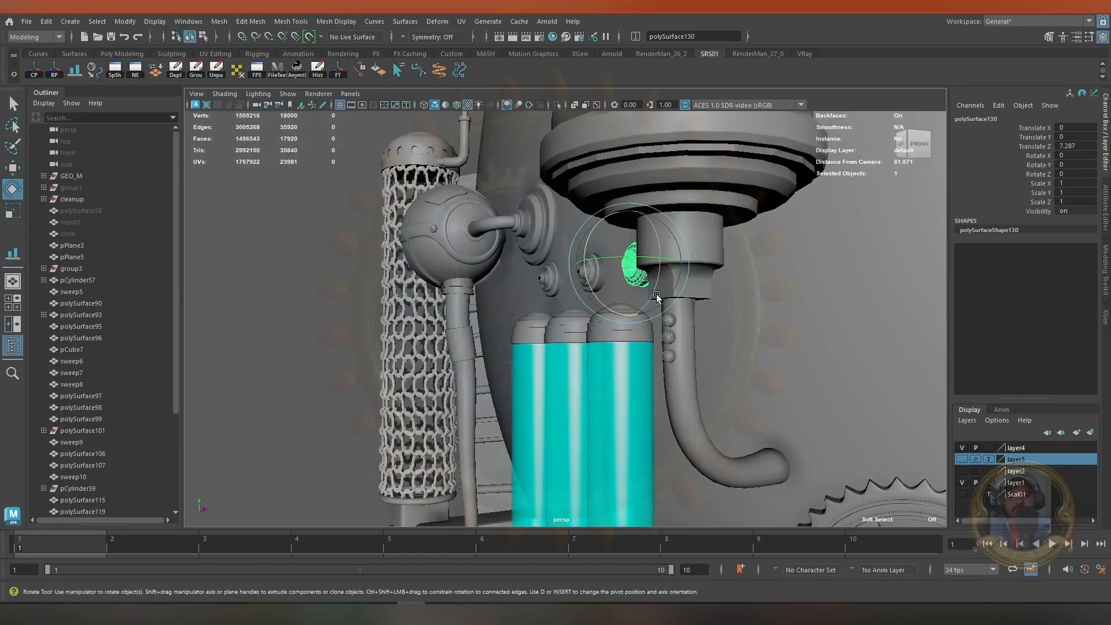
pyautogui.press('f')
pyautogui.keyDown('alt'); pyautogui.moveTo(656, 295); pyautogui.dragTo(661, 267); pyautogui.keyUp('alt')
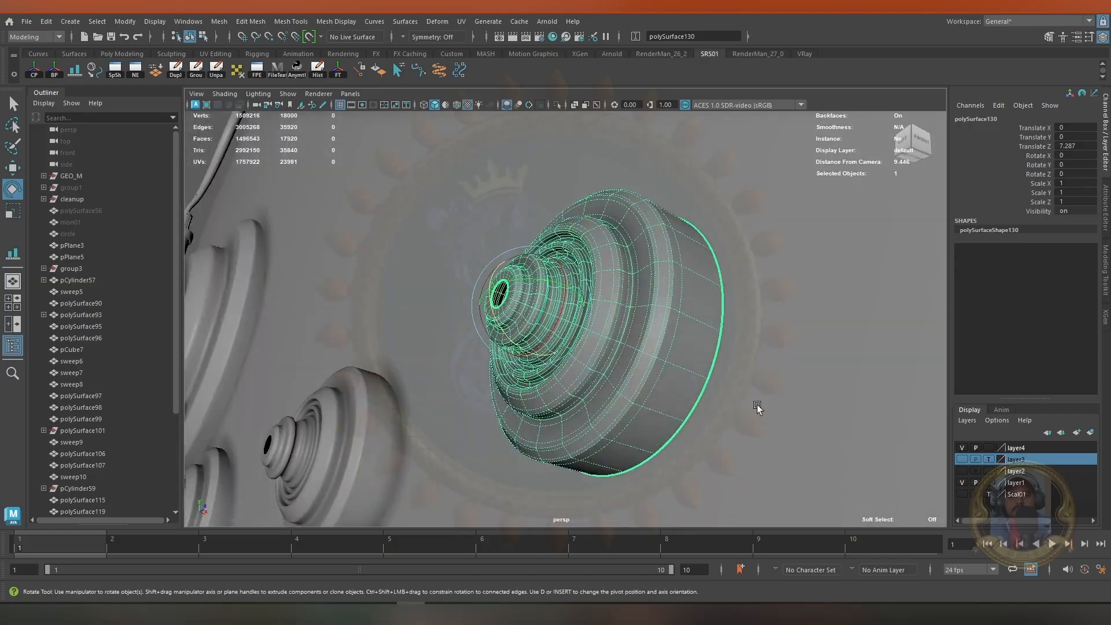
pyautogui.keyDown('shift'); pyautogui.click(757, 405); pyautogui.keyUp('shift')
pyautogui.hotkey('ctrl', '1')
pyautogui.keyDown('alt'); pyautogui.moveTo(656, 360); pyautogui.dragTo(647, 312); pyautogui.keyUp('alt')
pyautogui.click(596, 325)
pyautogui.moveTo(524, 290); pyautogui.dragTo(538, 291)
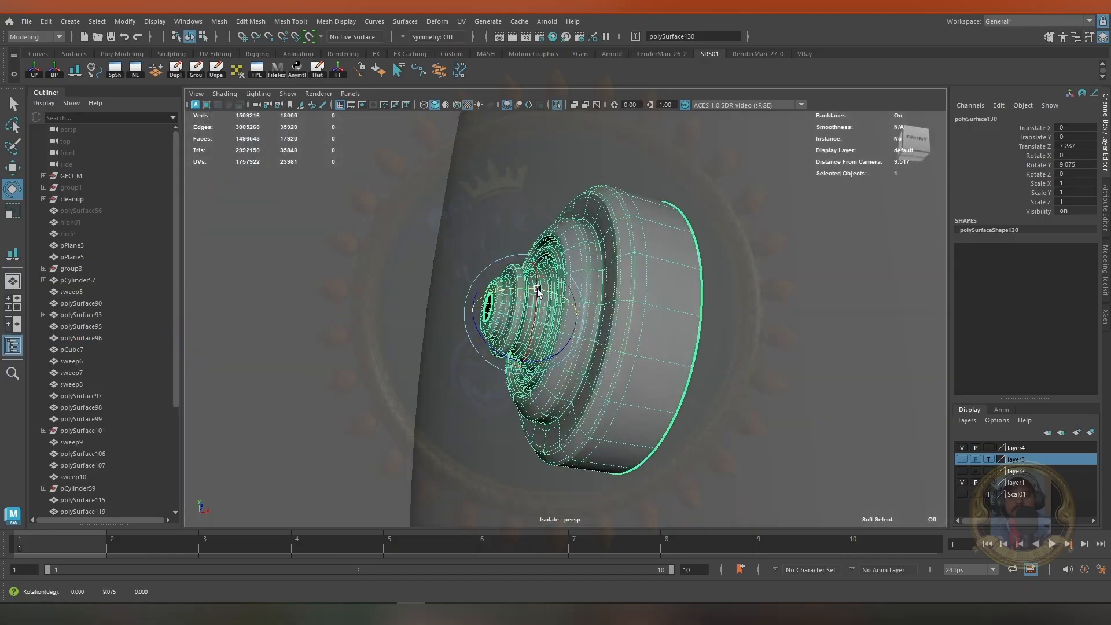
# Move the right flange to Translate X 1.124 against the wall and leave isolation mode
pyautogui.press('w')
pyautogui.moveTo(585, 322); pyautogui.dragTo(656, 330)
pyautogui.press('e')
pyautogui.press('w')
pyautogui.moveTo(656, 332)
pyautogui.keyDown('alt'); pyautogui.mouseDown()
pyautogui.moveTo(702, 336)
pyautogui.moveTo(711, 363)
pyautogui.moveTo(662, 344)
pyautogui.mouseUp(); pyautogui.keyUp('alt')
pyautogui.keyDown('alt'); pyautogui.moveTo(662, 344); pyautogui.dragTo(362, 254, button='right'); pyautogui.keyUp('alt')
pyautogui.hotkey('ctrl', '1')
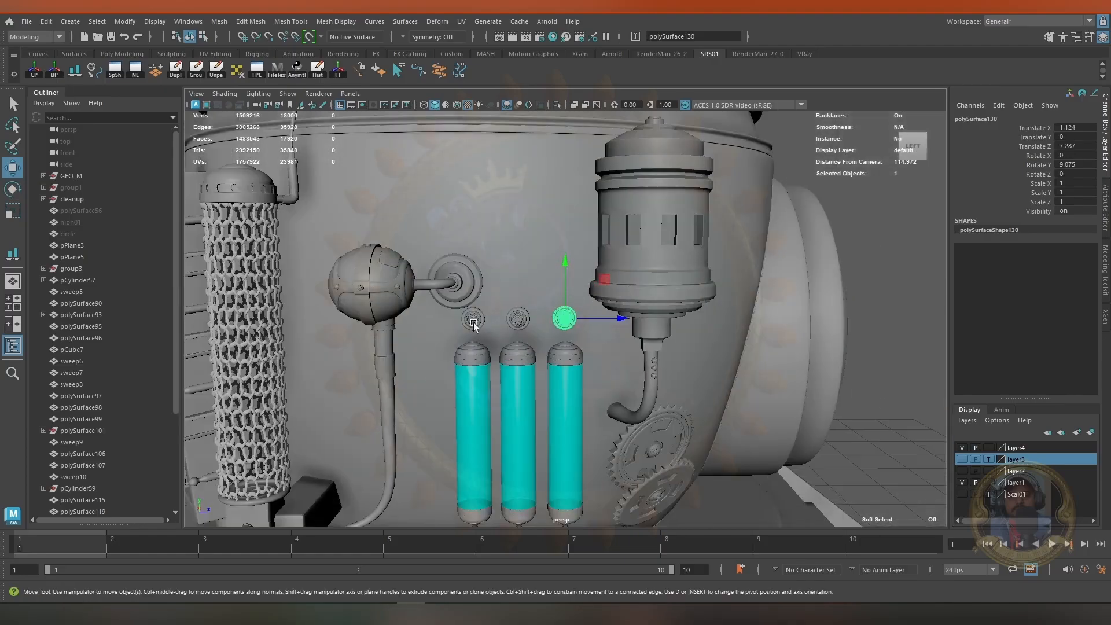
# Select the three small flanges together with the left turquoise tube, leaving the wall surface out of the selection
pyautogui.press('q')
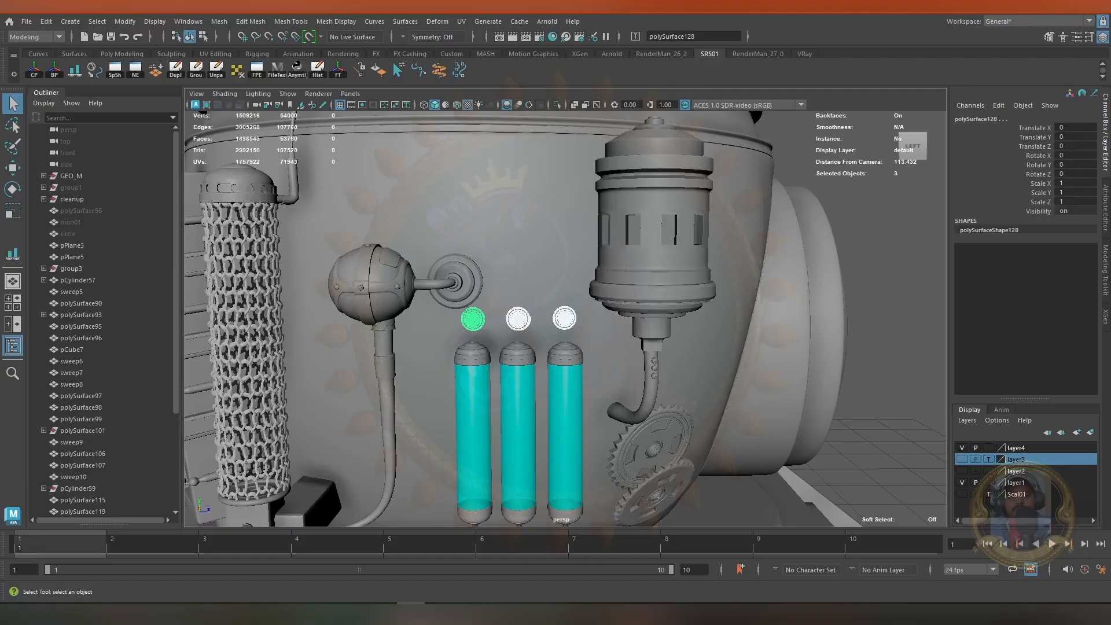
pyautogui.keyDown('alt'); pyautogui.moveTo(501, 313); pyautogui.dragTo(683, 382, button='right'); pyautogui.keyUp('alt')
pyautogui.keyDown('alt'); pyautogui.moveTo(290, 321); pyautogui.dragTo(569, 285, button='middle'); pyautogui.keyUp('alt')
pyautogui.keyDown('alt'); pyautogui.moveTo(572, 273); pyautogui.dragTo(726, 282); pyautogui.keyUp('alt')
pyautogui.keyDown('alt'); pyautogui.moveTo(614, 295); pyautogui.dragTo(454, 307); pyautogui.keyUp('alt')
pyautogui.keyDown('shift'); pyautogui.moveTo(406, 399); pyautogui.dragTo(461, 469); pyautogui.keyUp('shift')
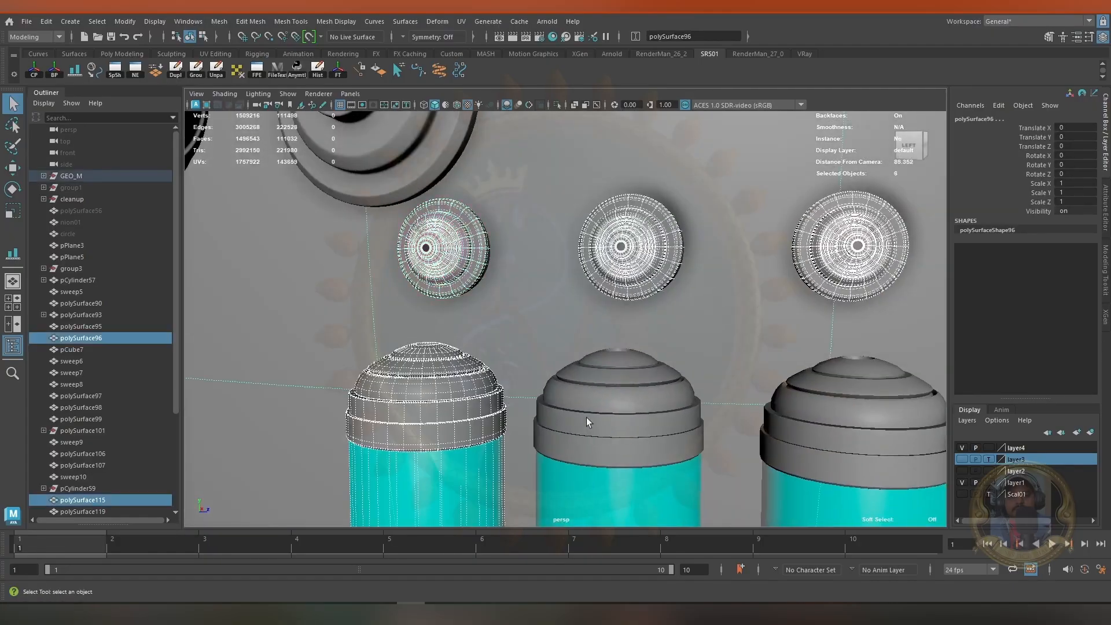
pyautogui.keyDown('ctrl'); pyautogui.moveTo(412, 303); pyautogui.dragTo(448, 327); pyautogui.keyUp('ctrl')
# Examine how the small flanges and the left tube line up in the front, side and top orthographic views
pyautogui.press('space')
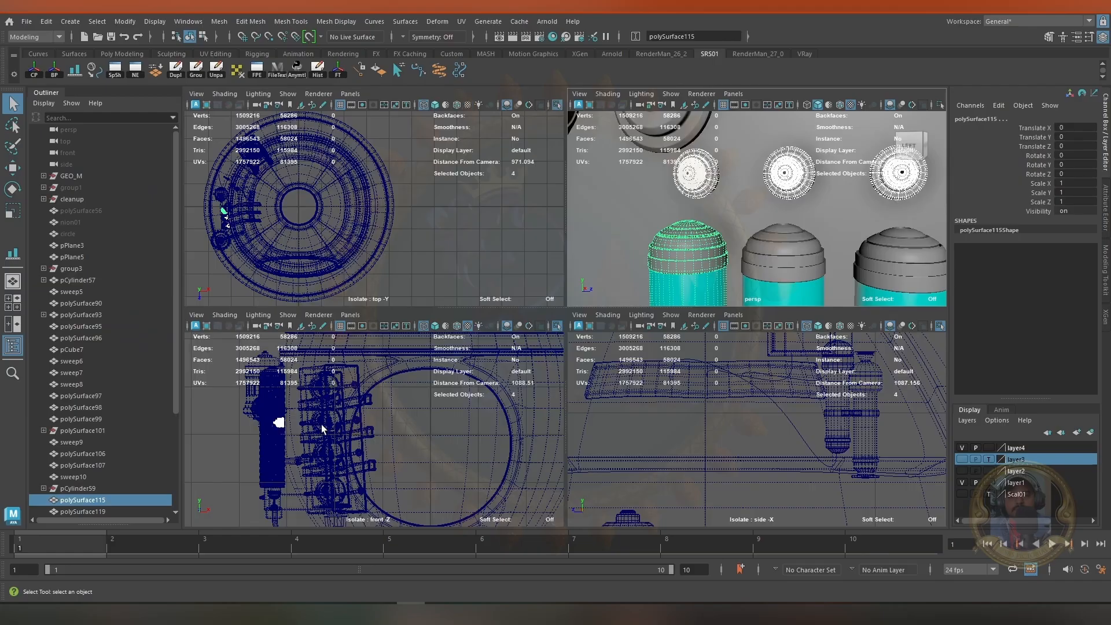
pyautogui.press('space')
pyautogui.keyDown('alt'); pyautogui.moveTo(424, 359); pyautogui.dragTo(519, 339, button='middle'); pyautogui.keyUp('alt')
pyautogui.keyDown('alt'); pyautogui.moveTo(518, 339); pyautogui.dragTo(586, 342, button='right'); pyautogui.keyUp('alt')
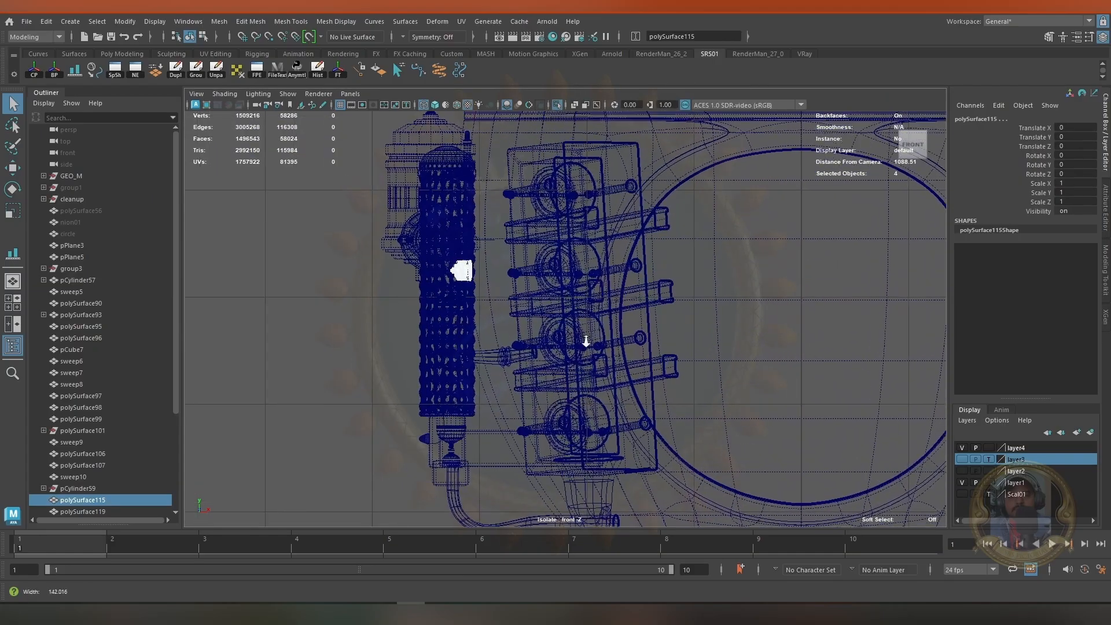
pyautogui.press('space')
pyautogui.press('space')
pyautogui.press('f')
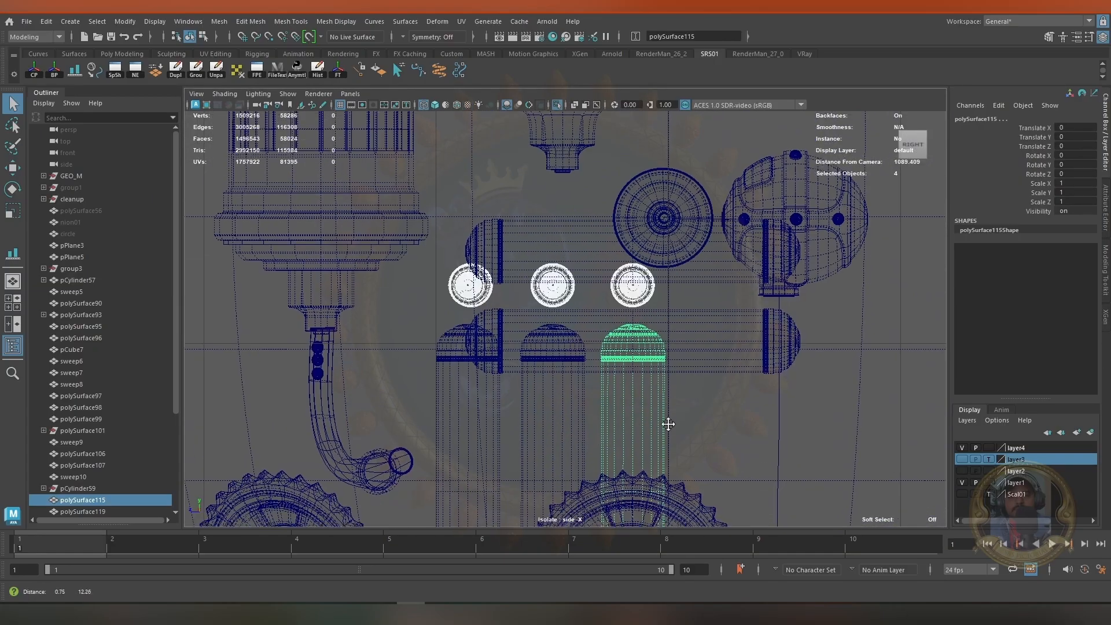
pyautogui.press('space')
pyautogui.press('space')
pyautogui.keyDown('alt'); pyautogui.moveTo(498, 240); pyautogui.dragTo(629, 212, button='middle'); pyautogui.keyUp('alt')
pyautogui.keyDown('alt'); pyautogui.moveTo(446, 321); pyautogui.dragTo(556, 327, button='right'); pyautogui.keyUp('alt')
pyautogui.keyDown('alt'); pyautogui.moveTo(556, 327); pyautogui.dragTo(725, 352, button='middle'); pyautogui.keyUp('alt')
pyautogui.keyDown('alt'); pyautogui.moveTo(455, 284); pyautogui.dragTo(672, 375, button='right'); pyautogui.keyUp('alt')
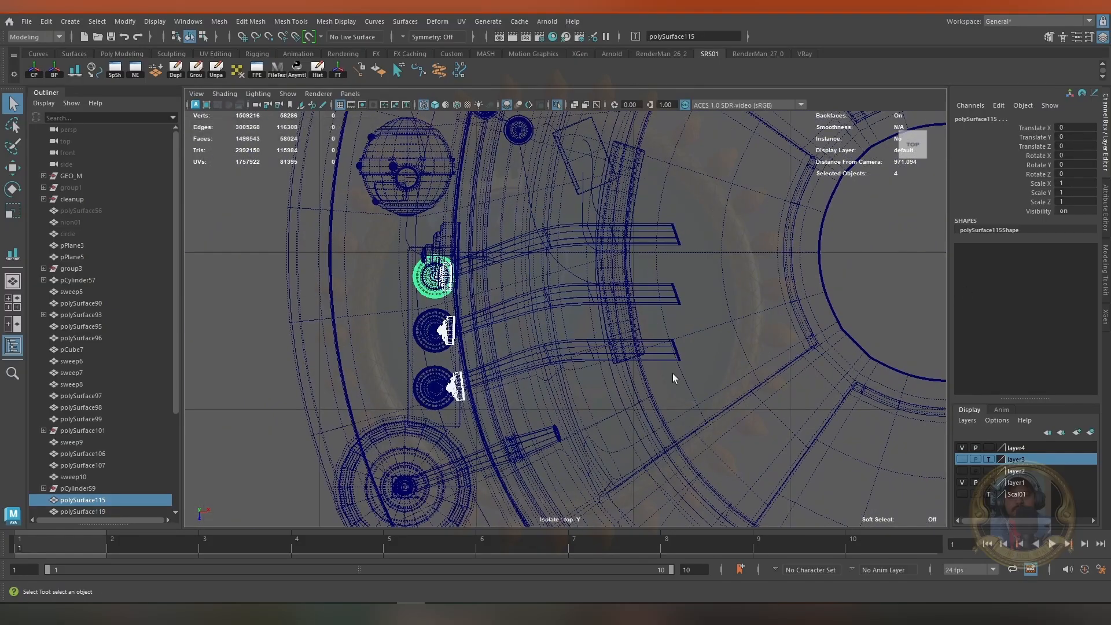
pyautogui.scroll(10, 683, 367)
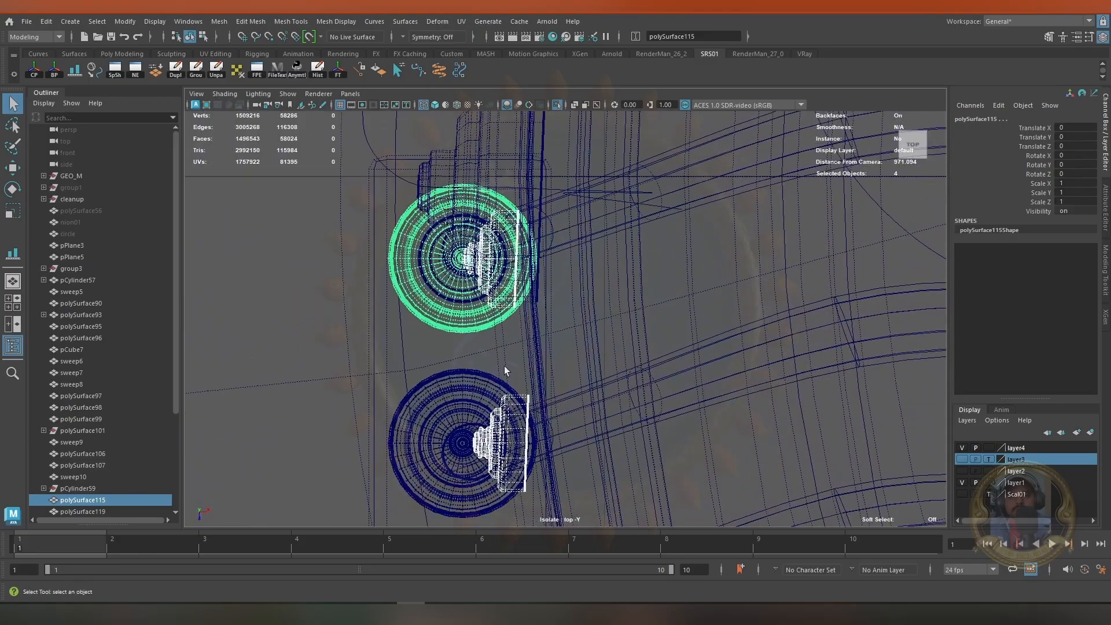
# Turn the front orthographic view to face the tubes and select the left tube with the small flange above it
pyautogui.click(385, 275)
pyautogui.click(445, 313)
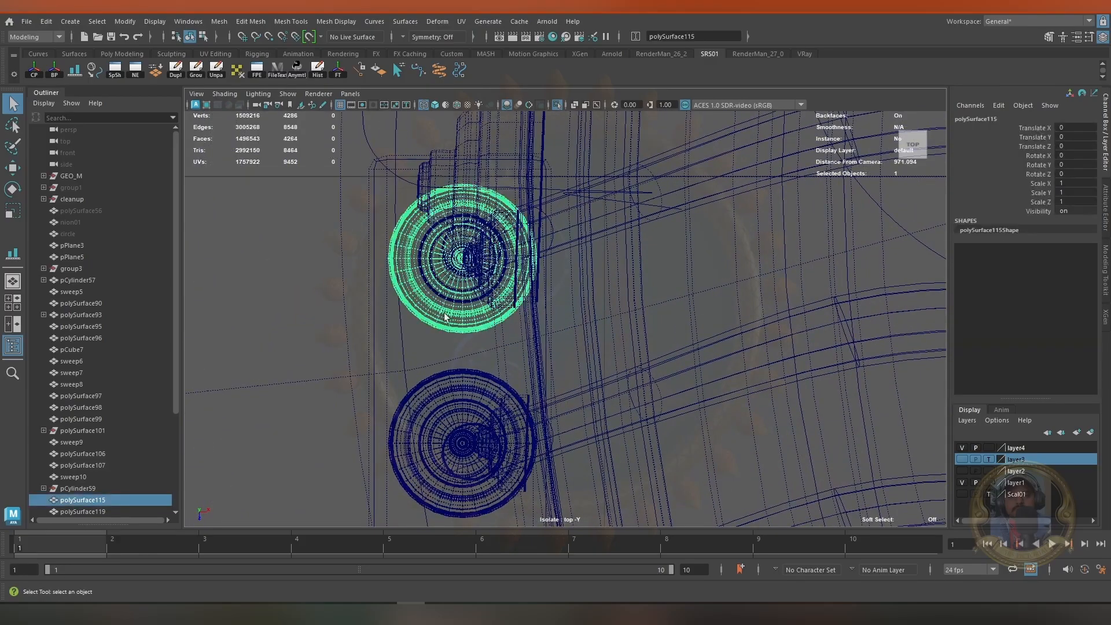
pyautogui.press('space')
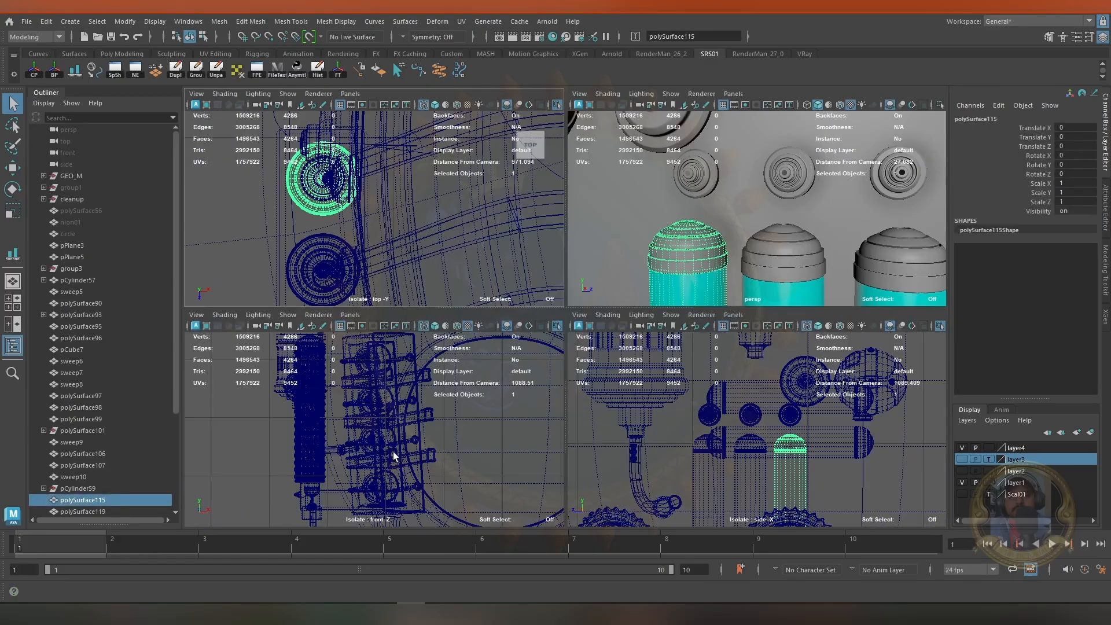
pyautogui.press('a')
pyautogui.scroll(-4, 360, 451)
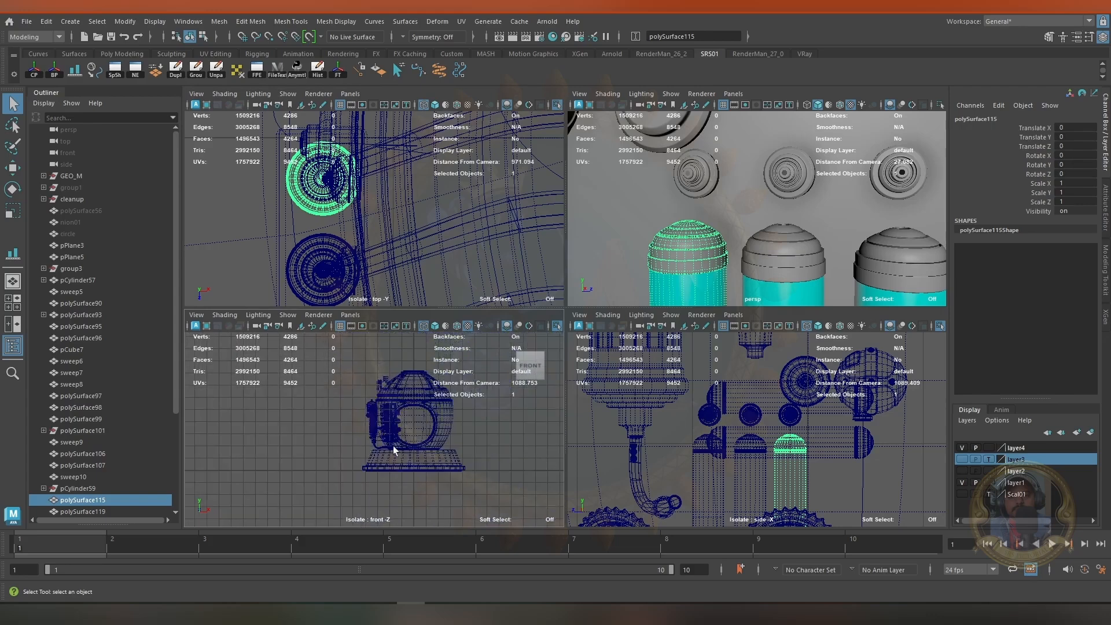
pyautogui.click(549, 366)
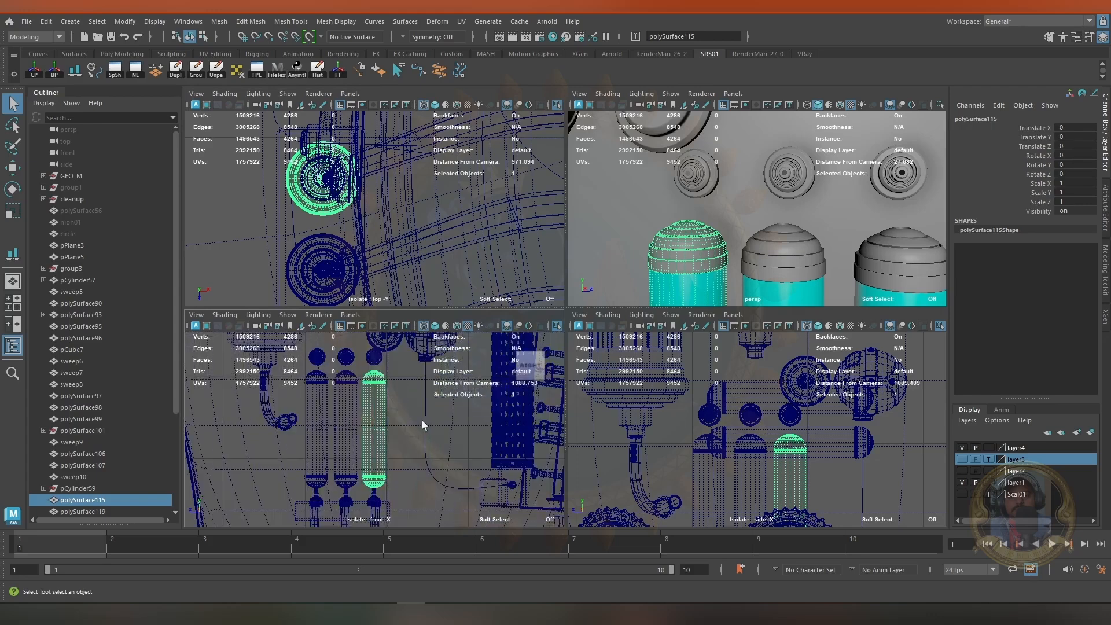
pyautogui.keyDown('shift'); pyautogui.click(375, 386); pyautogui.keyUp('shift')
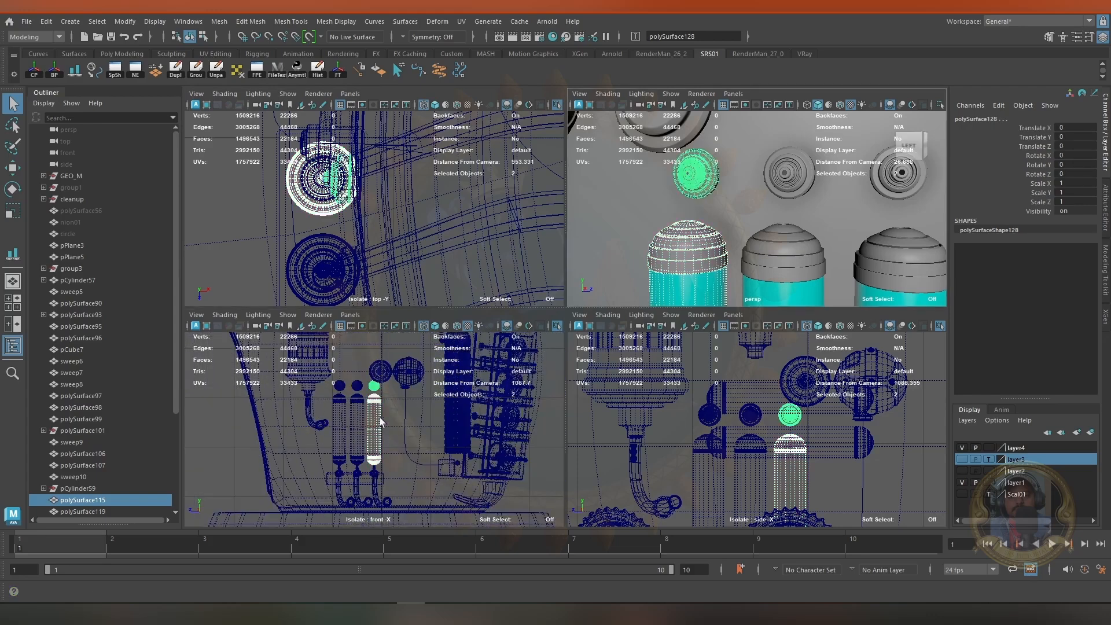
# Turn the orthographic view to the back and isolate the left flange and tube there in a maximized view
pyautogui.click(539, 345)
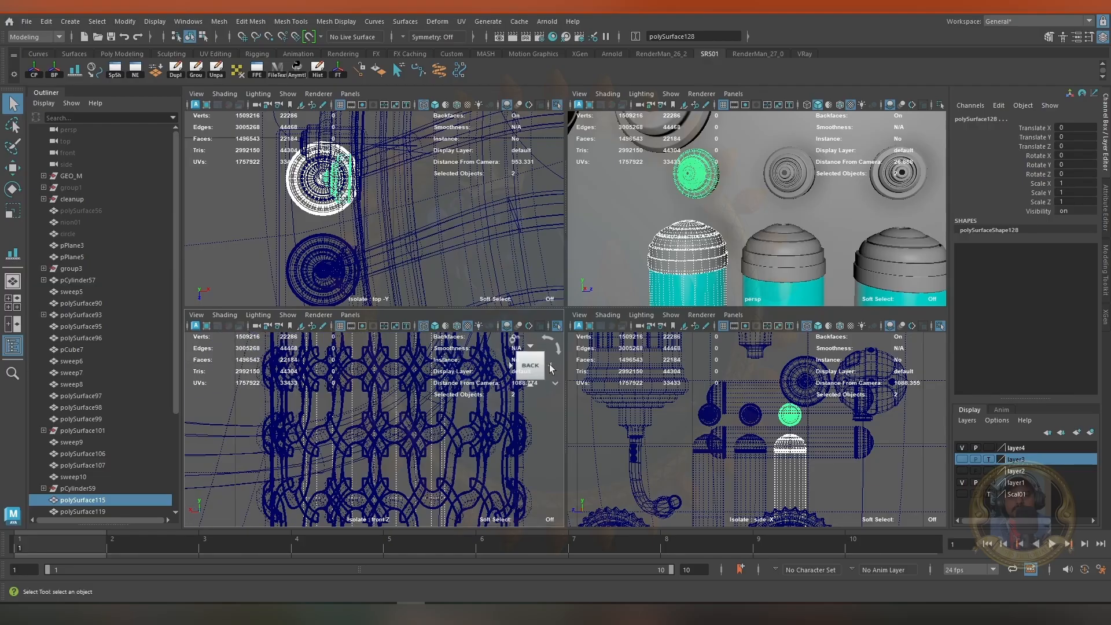
pyautogui.keyDown('alt'); pyautogui.moveTo(330, 427); pyautogui.dragTo(339, 489, button='middle'); pyautogui.keyUp('alt')
pyautogui.scroll(-4, 340, 488)
pyautogui.hotkey('ctrl', '1')
pyautogui.hotkey('ctrl', '1')
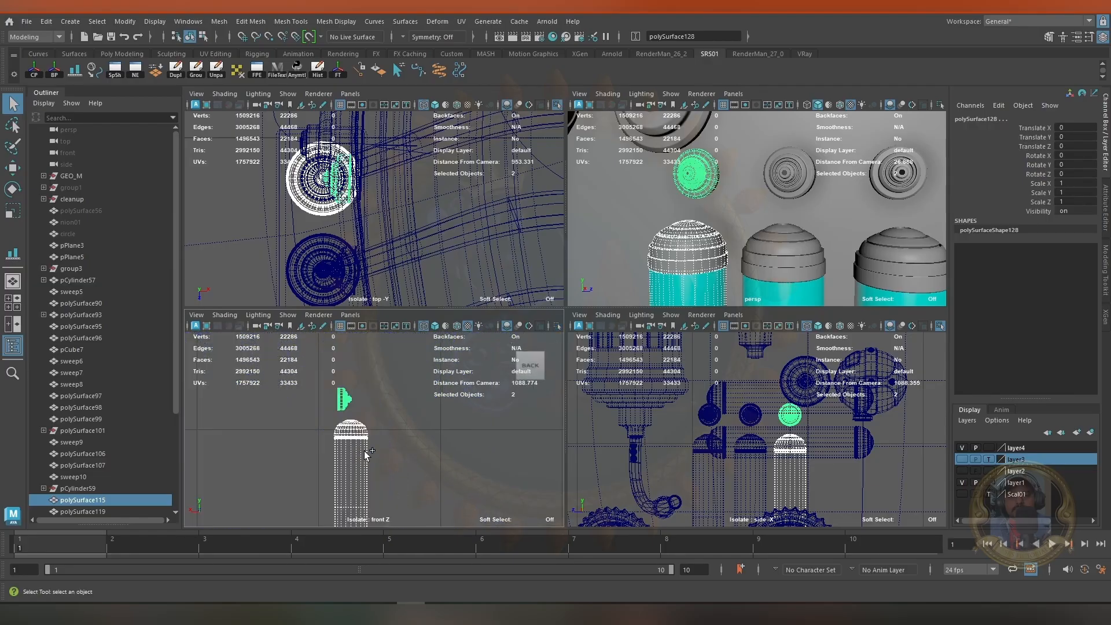
pyautogui.press('space')
pyautogui.scroll(3, 560, 355)
pyautogui.click(482, 277)
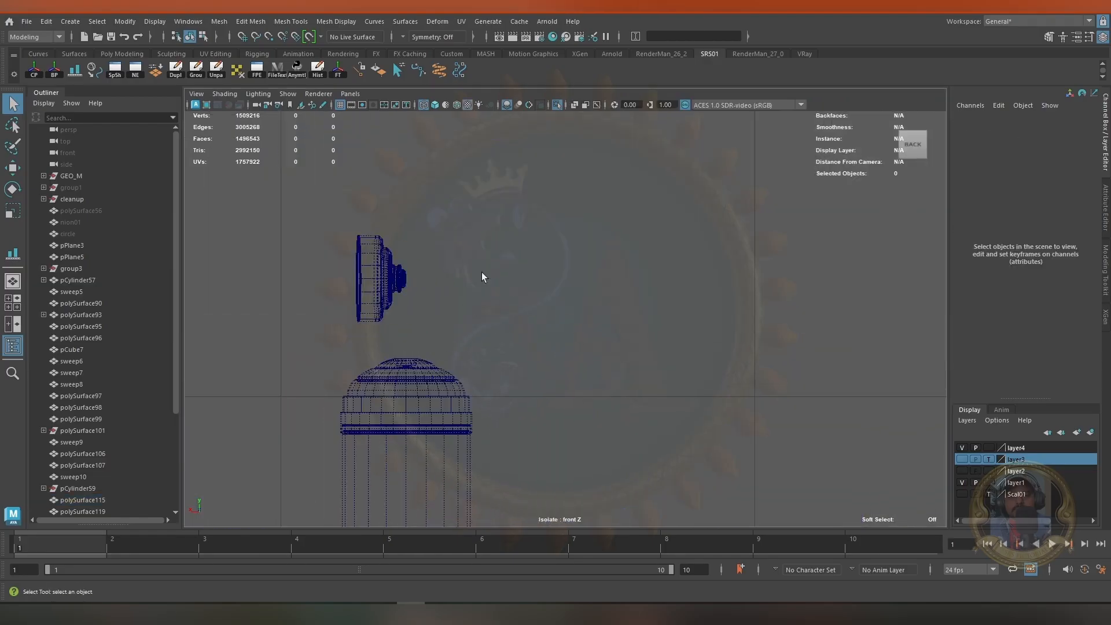
# Draw a Bezier curve from the left flange's nose down into the opening in the left tube's cap
pyautogui.scroll(2, 372, 212)
pyautogui.press('g')
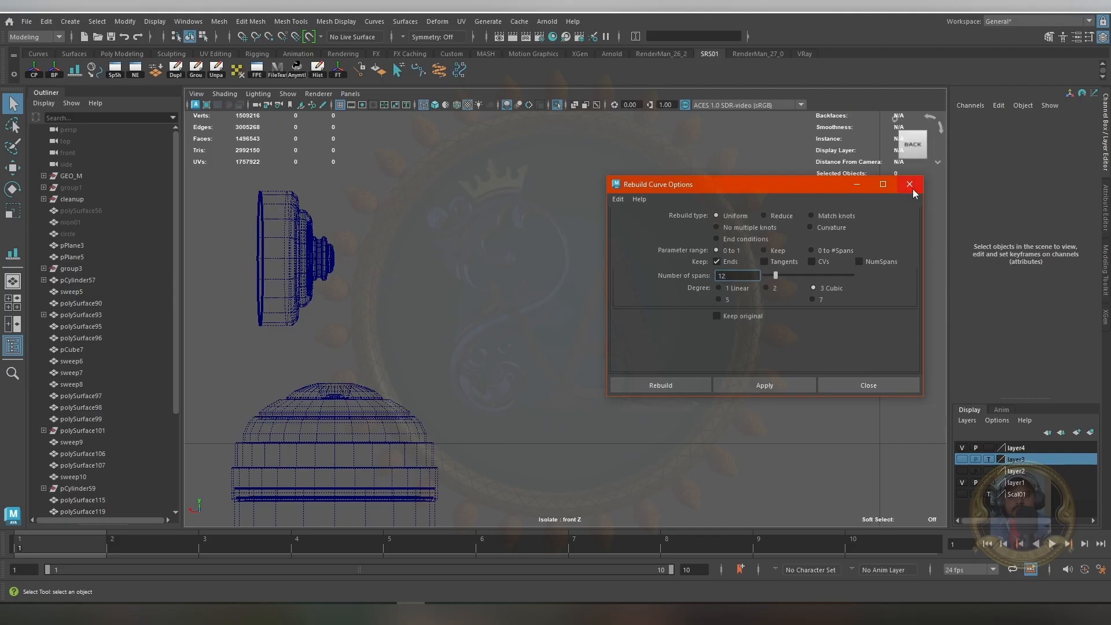
pyautogui.click(910, 185)
pyautogui.click(304, 260)
pyautogui.click(327, 260)
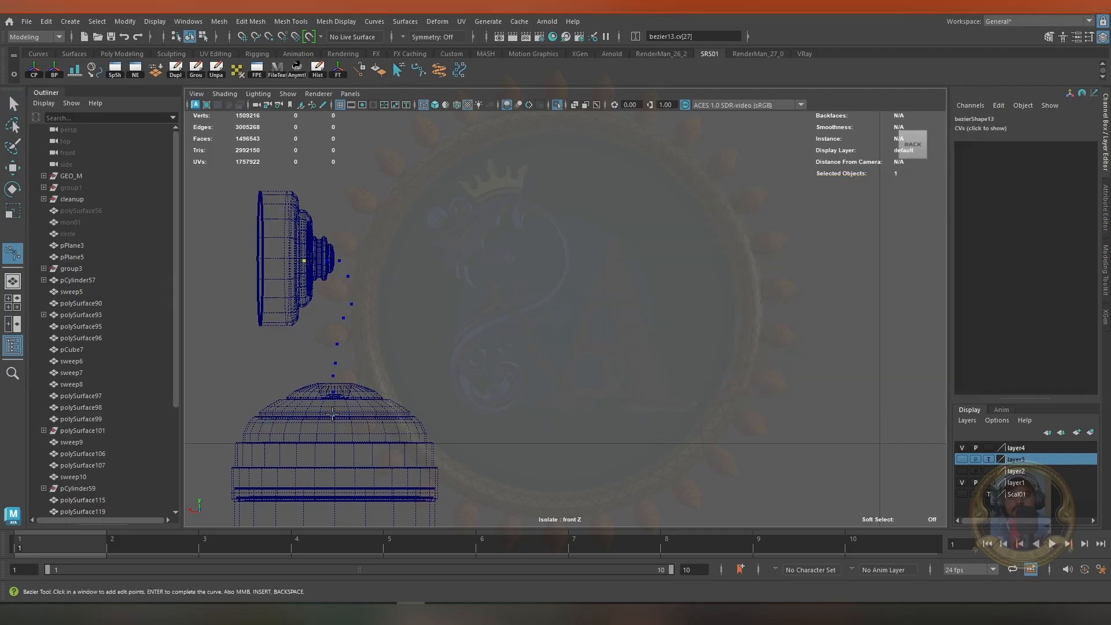
pyautogui.press('q')
# Move the new curve along Z to a translate value of 3.032, lining it up with the left flange and tube
pyautogui.scroll(-4, 67, 439)
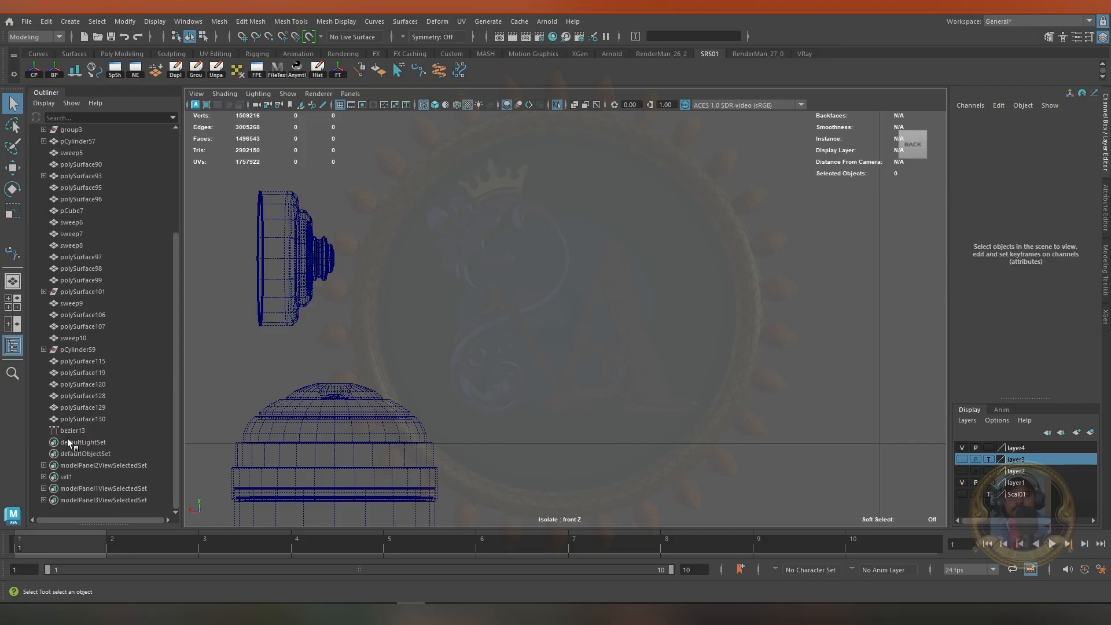
pyautogui.hotkey('ctrl', 's')
pyautogui.press('space')
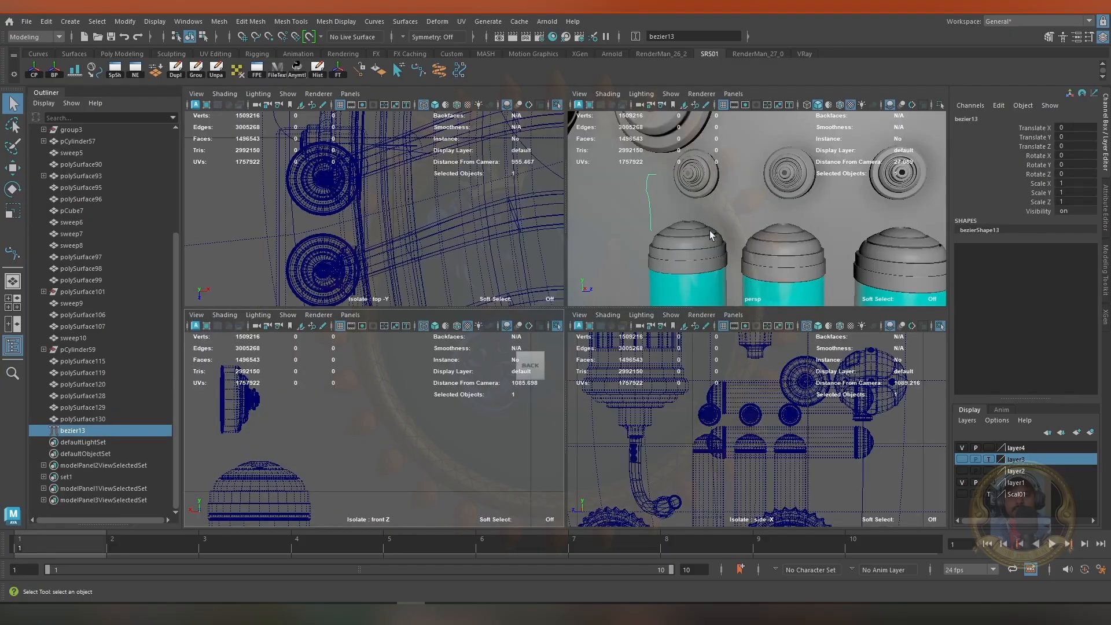
pyautogui.press('space')
pyautogui.press('w')
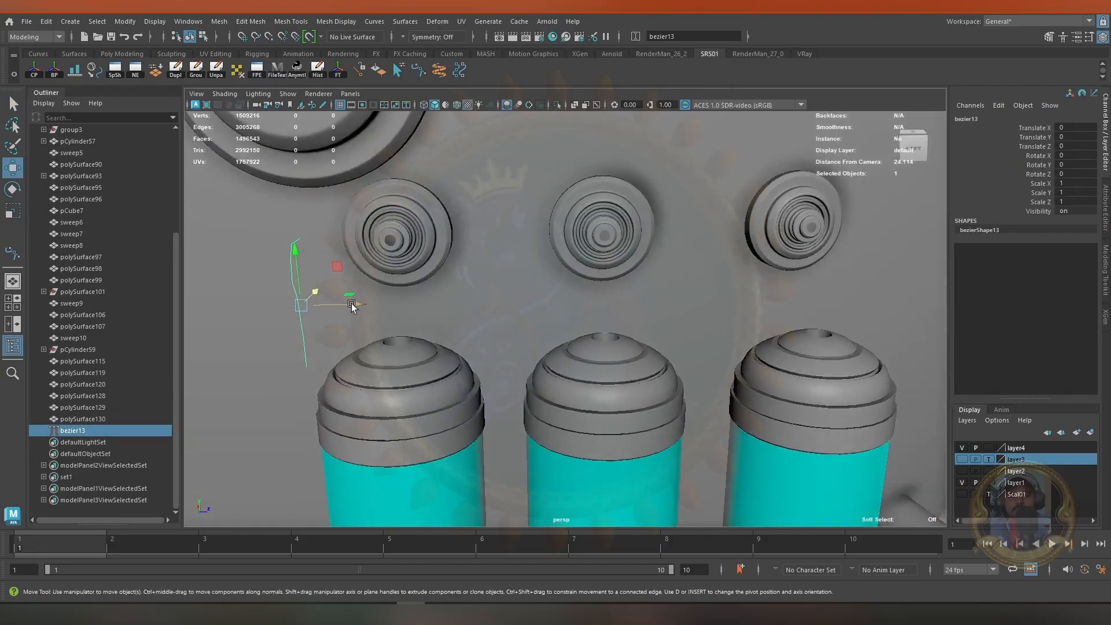
pyautogui.moveTo(351, 303); pyautogui.dragTo(448, 327)
pyautogui.press('f')
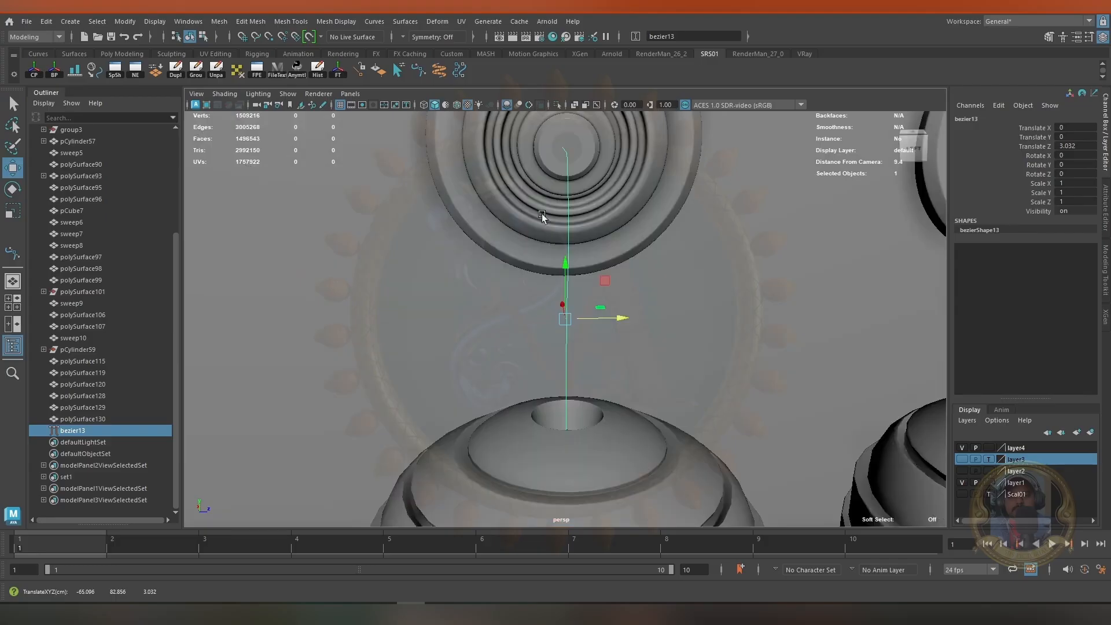
# Rebuild the connecting curve as a uniform cubic curve with 4 spans
pyautogui.keyDown('alt'); pyautogui.moveTo(558, 246); pyautogui.dragTo(689, 269); pyautogui.keyUp('alt')
pyautogui.doubleClick(460, 70)
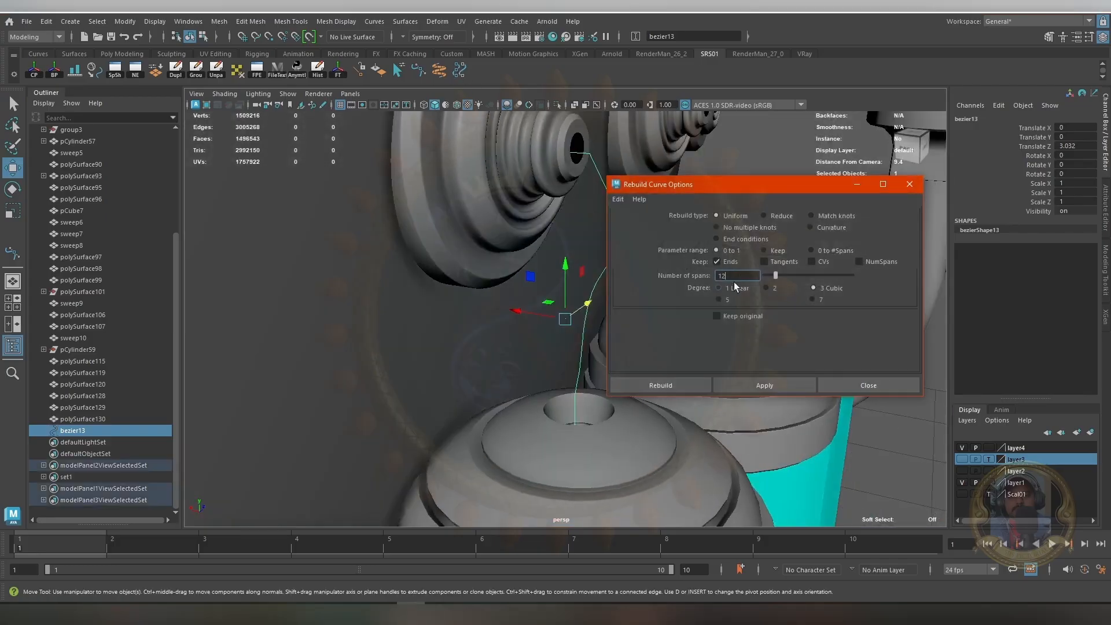
pyautogui.moveTo(683, 188); pyautogui.dragTo(769, 176)
pyautogui.moveTo(557, 230)
pyautogui.keyDown('alt'); pyautogui.mouseDown()
pyautogui.moveTo(504, 228)
pyautogui.moveTo(554, 233)
pyautogui.mouseUp(); pyautogui.keyUp('alt')
pyautogui.keyDown('alt'); pyautogui.moveTo(554, 232); pyautogui.dragTo(472, 242, button='middle'); pyautogui.keyUp('alt')
# Move the curve's upper end control vertex into the left flange's hole and return to object selection
pyautogui.moveTo(492, 213); pyautogui.dragTo(441, 208, button='right')
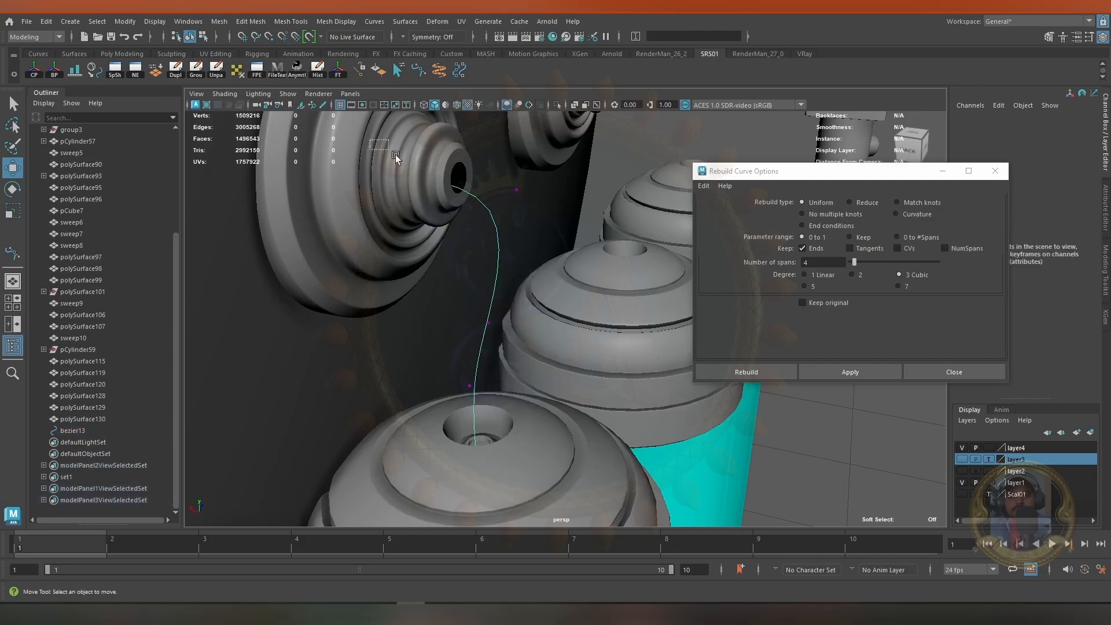
pyautogui.moveTo(370, 140); pyautogui.dragTo(548, 235)
pyautogui.moveTo(451, 125); pyautogui.dragTo(450, 116)
pyautogui.moveTo(481, 204); pyautogui.dragTo(493, 216, button='right')
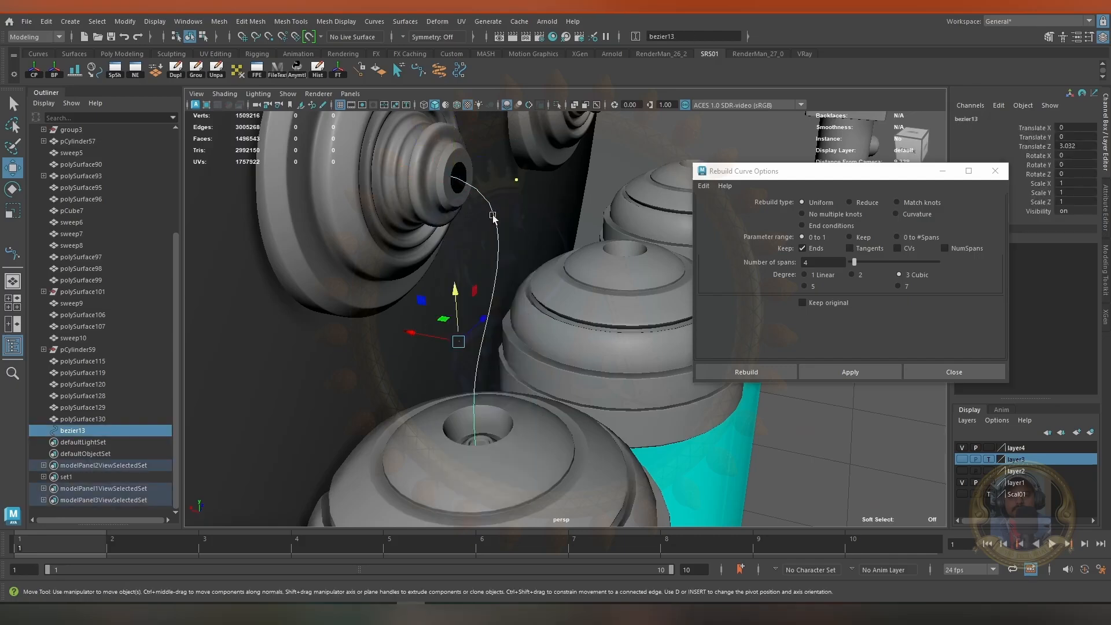
# Create a sweep mesh along the curve with EP to EP interpolation at 20 steps and a profile scale of 0.370
pyautogui.click(447, 72)
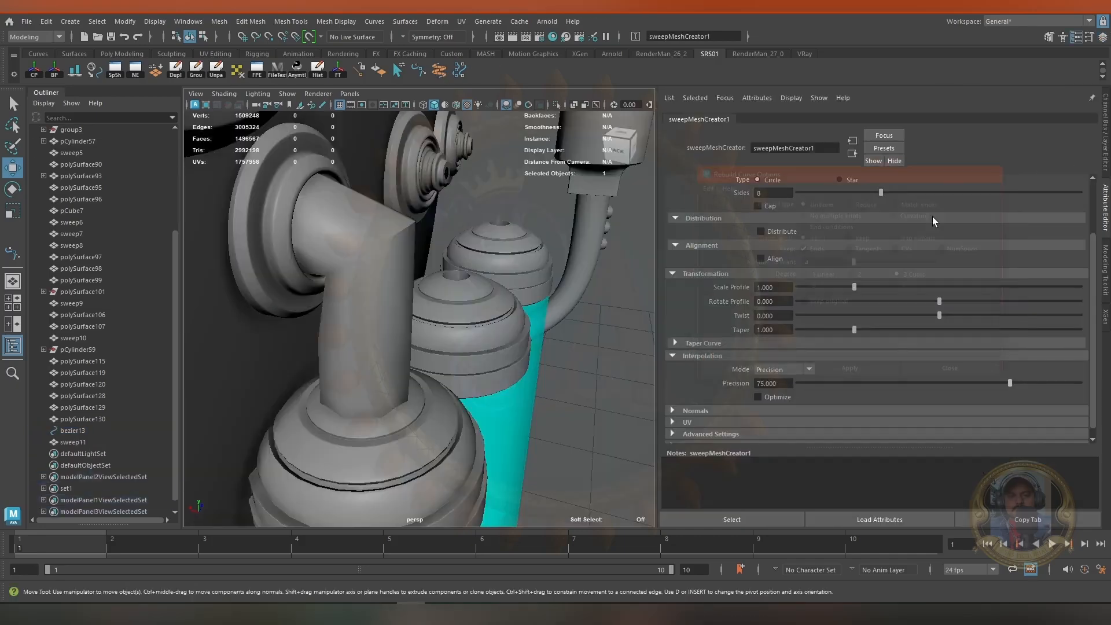
pyautogui.click(767, 405)
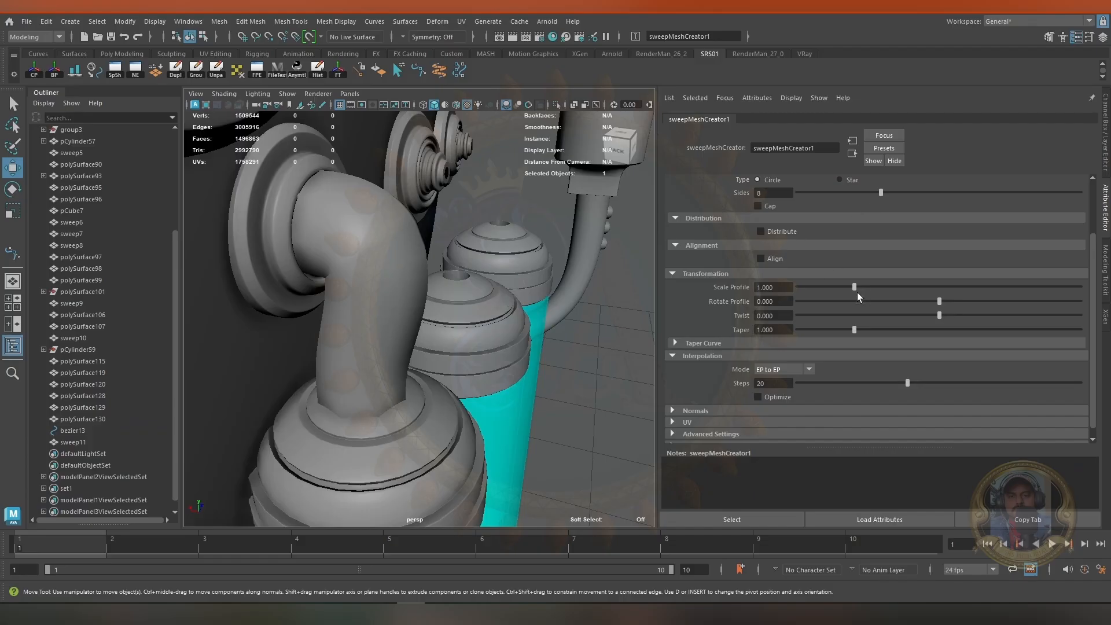
pyautogui.moveTo(855, 288); pyautogui.dragTo(819, 287)
pyautogui.keyDown('alt'); pyautogui.moveTo(400, 237); pyautogui.dragTo(394, 274); pyautogui.keyUp('alt')
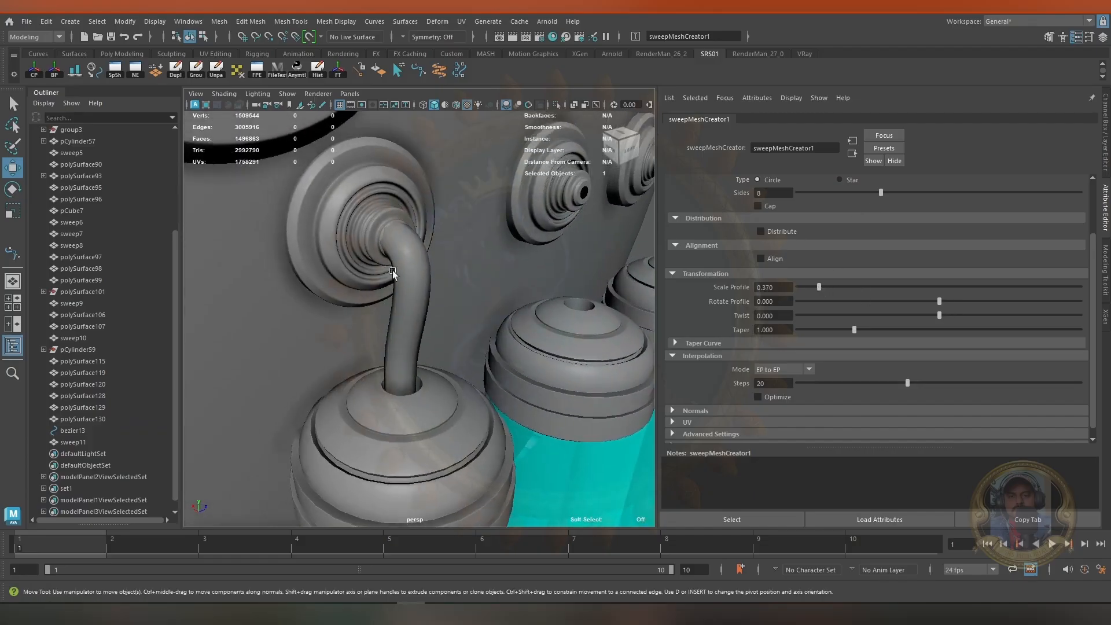
# Distribute the sweep radially with 6 instances at an instance scale of 0.426, and turn on alignment
pyautogui.scroll(3, 394, 272)
pyautogui.click(761, 231)
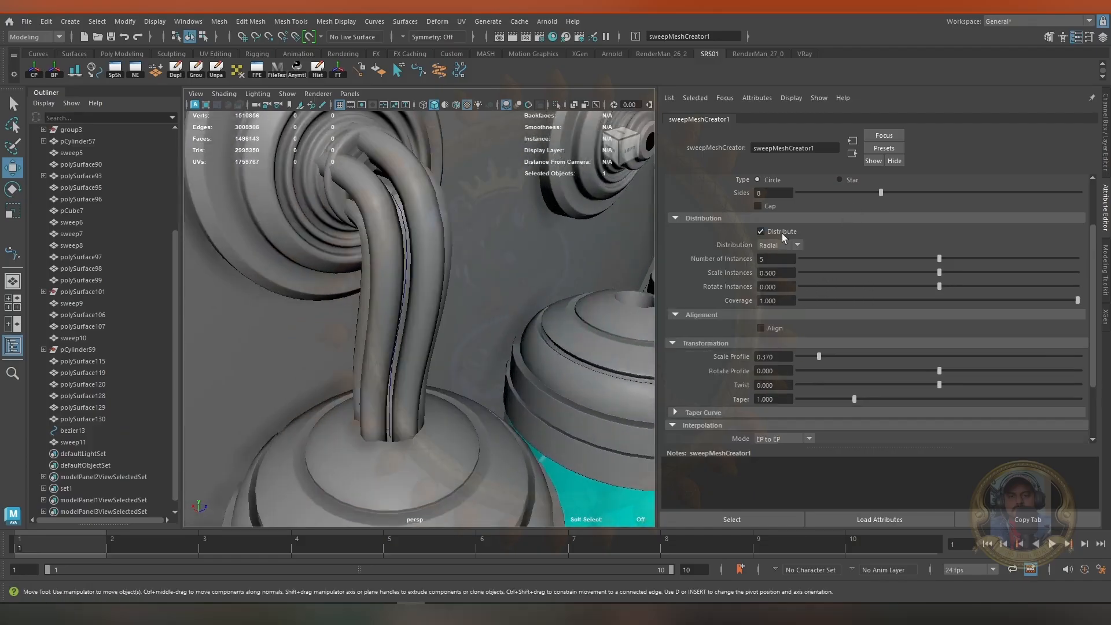
pyautogui.moveTo(912, 258); pyautogui.dragTo(956, 262)
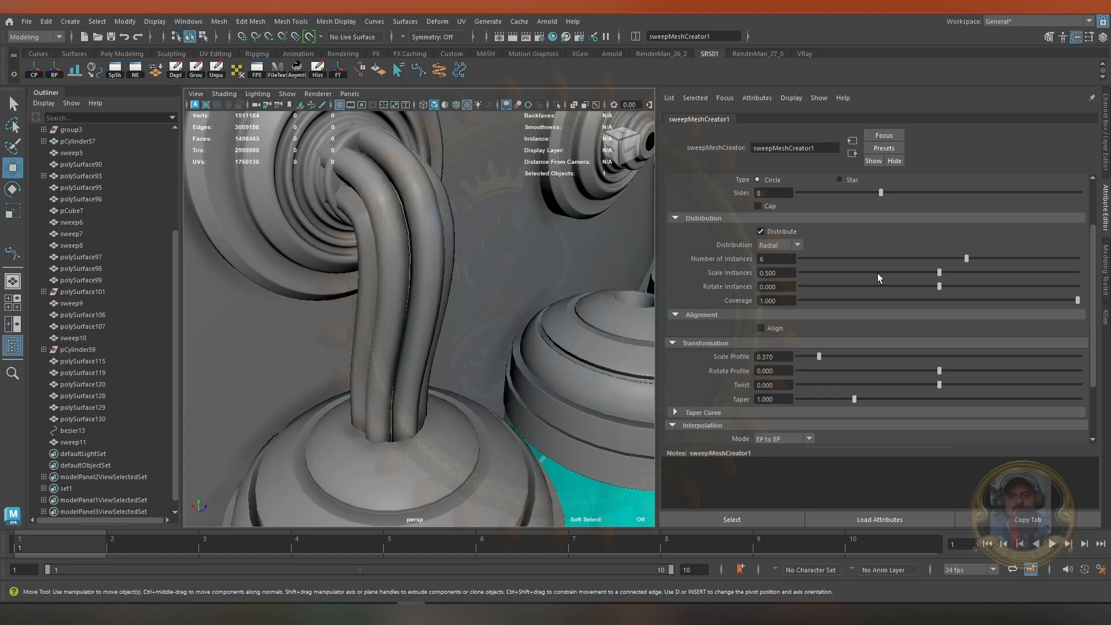
pyautogui.moveTo(877, 274); pyautogui.dragTo(932, 284)
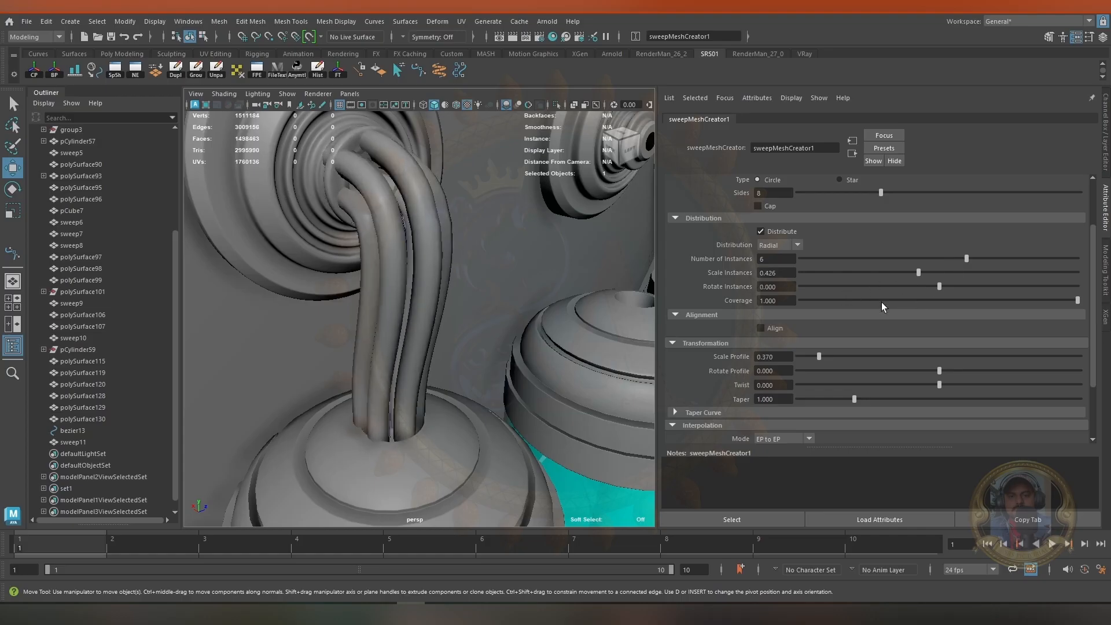
pyautogui.click(761, 328)
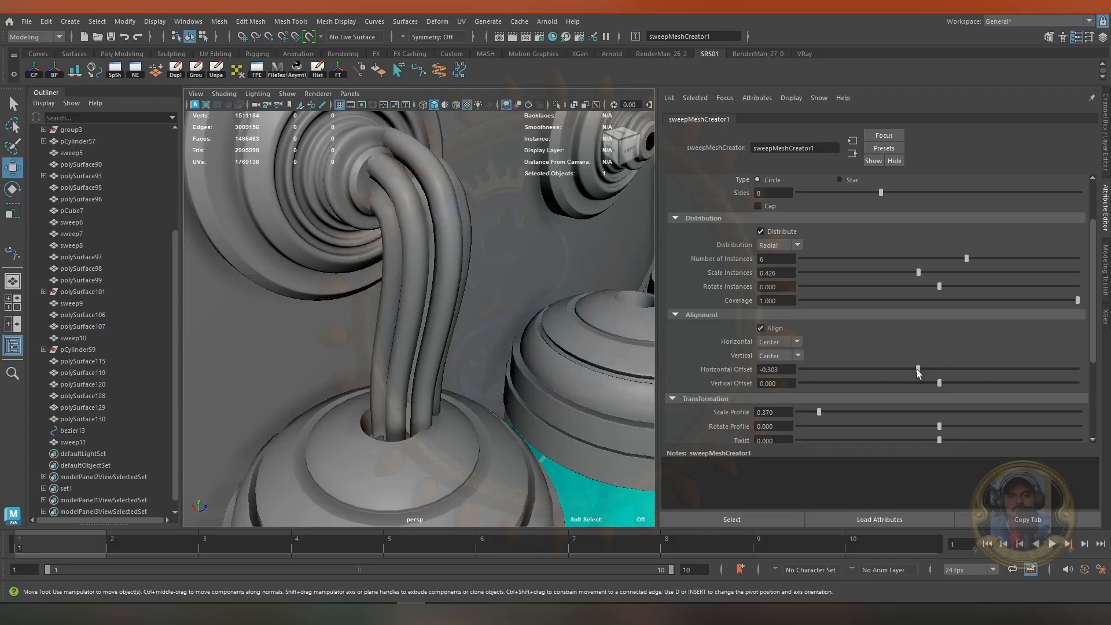
# Set the sweep's twist to -1.728 and increase its radial instances to 9 to form a rope
pyautogui.scroll(-3, 855, 371)
pyautogui.moveTo(930, 362); pyautogui.dragTo(818, 360)
pyautogui.keyDown('alt'); pyautogui.moveTo(394, 272); pyautogui.dragTo(440, 267); pyautogui.keyUp('alt')
pyautogui.scroll(6, 834, 278)
pyautogui.moveTo(966, 330); pyautogui.dragTo(989, 330)
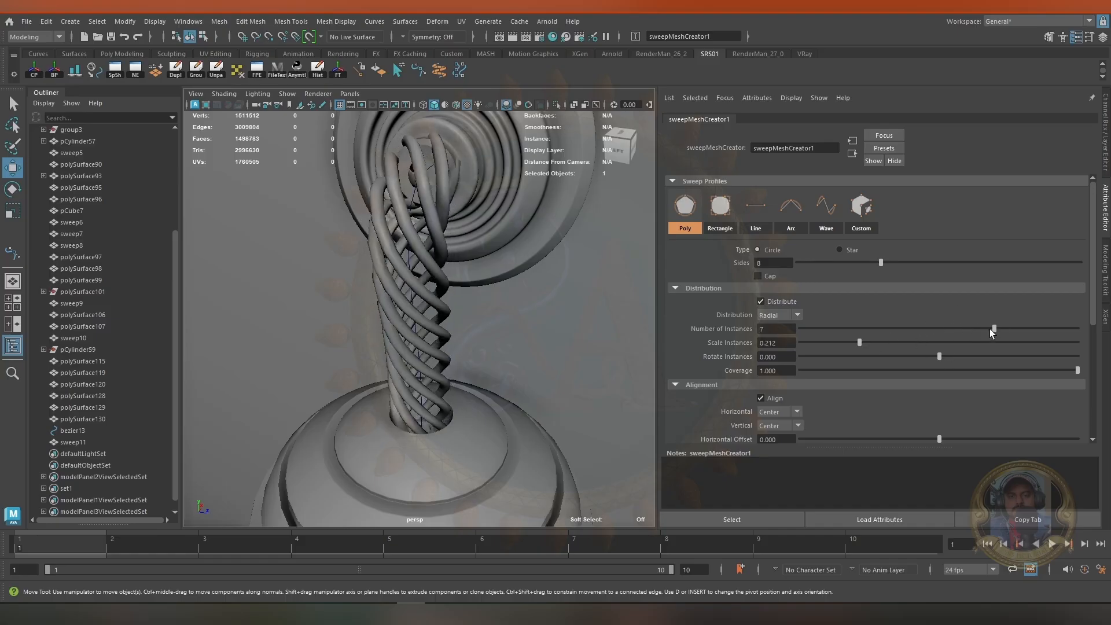
pyautogui.keyDown('alt'); pyautogui.moveTo(382, 278); pyautogui.dragTo(498, 303); pyautogui.keyUp('alt')
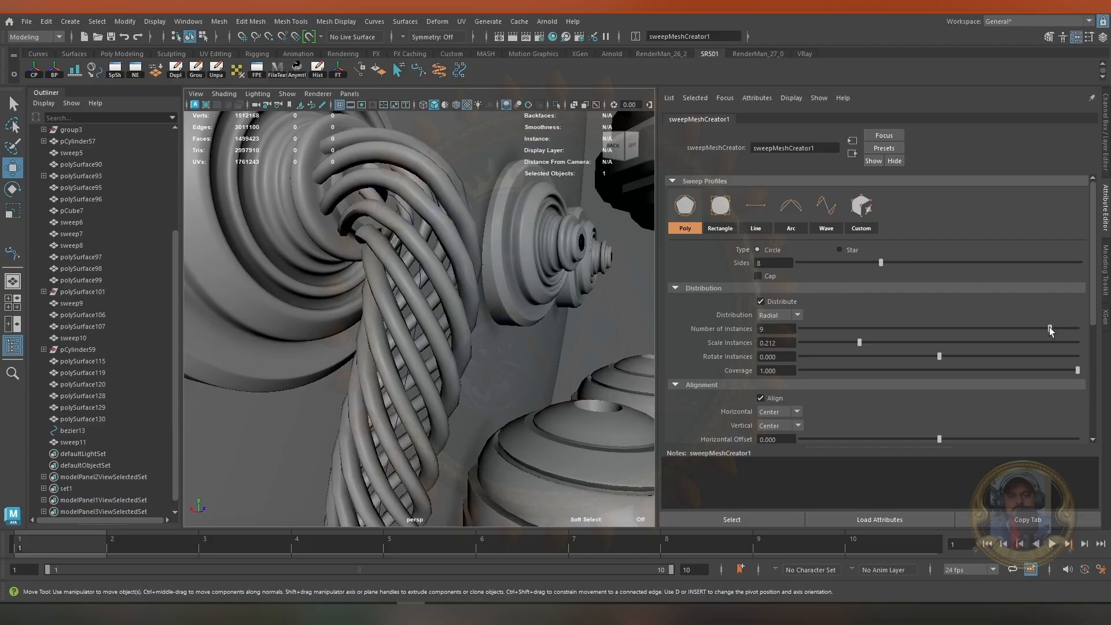
# Set the rope's instance scale to 0.349 and its profile scale to 0.165
pyautogui.moveTo(860, 342); pyautogui.dragTo(897, 352)
pyautogui.scroll(-4, 854, 382)
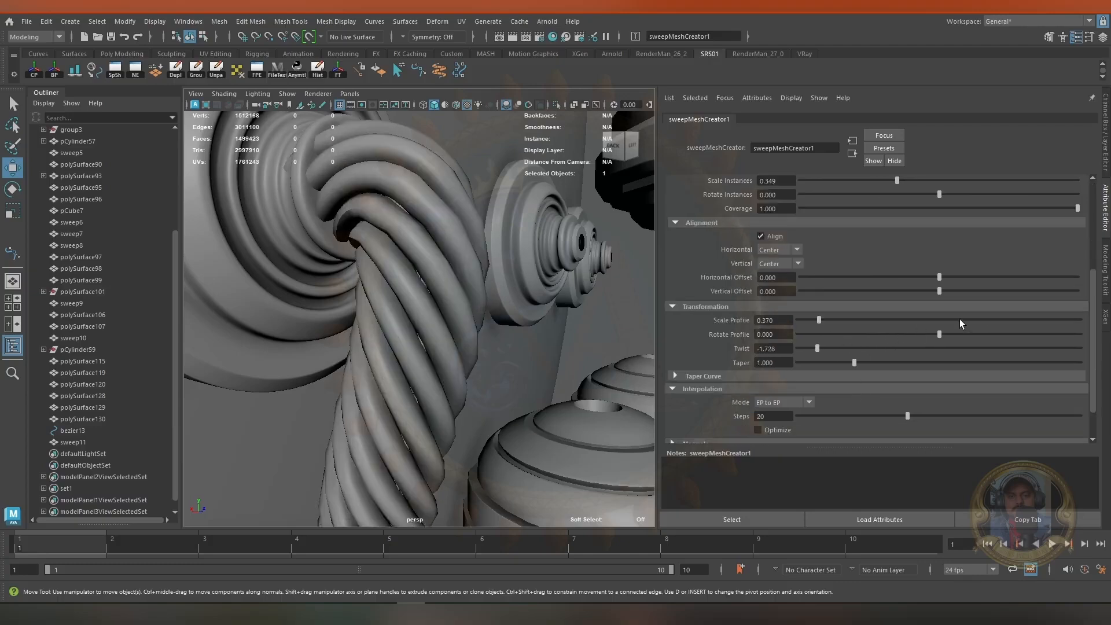
pyautogui.moveTo(819, 321); pyautogui.dragTo(807, 319)
pyautogui.scroll(-4, 371, 310)
pyautogui.keyDown('alt'); pyautogui.moveTo(377, 304); pyautogui.dragTo(344, 326); pyautogui.keyUp('alt')
# Set the rope's taper to 2.263 and check how it fits between the left flange and the tube
pyautogui.scroll(2, 344, 326)
pyautogui.moveTo(840, 363); pyautogui.dragTo(925, 363)
pyautogui.keyDown('alt'); pyautogui.moveTo(229, 320); pyautogui.dragTo(411, 348); pyautogui.keyUp('alt')
pyautogui.scroll(-5, 372, 279)
pyautogui.scroll(7, 421, 306)
pyautogui.scroll(-4, 421, 307)
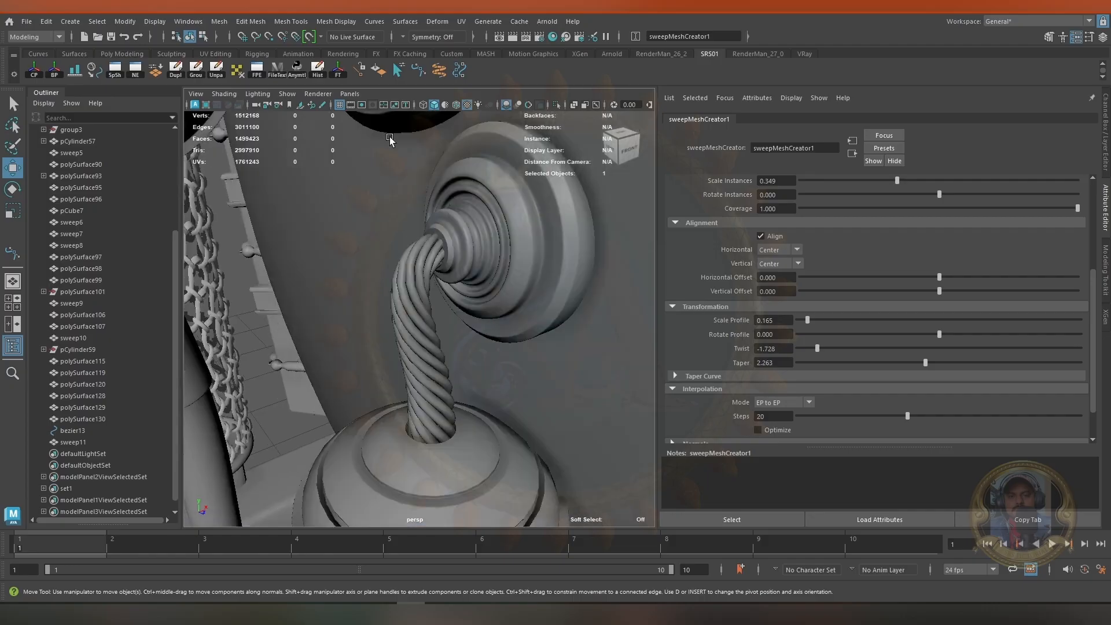
# Duplicate the twisted rope and move the copy sideways toward the middle flange and tube
pyautogui.keyDown('alt'); pyautogui.moveTo(244, 330); pyautogui.dragTo(456, 386); pyautogui.keyUp('alt')
pyautogui.click(445, 324)
pyautogui.click(414, 336)
pyautogui.hotkey('ctrl', 'd')
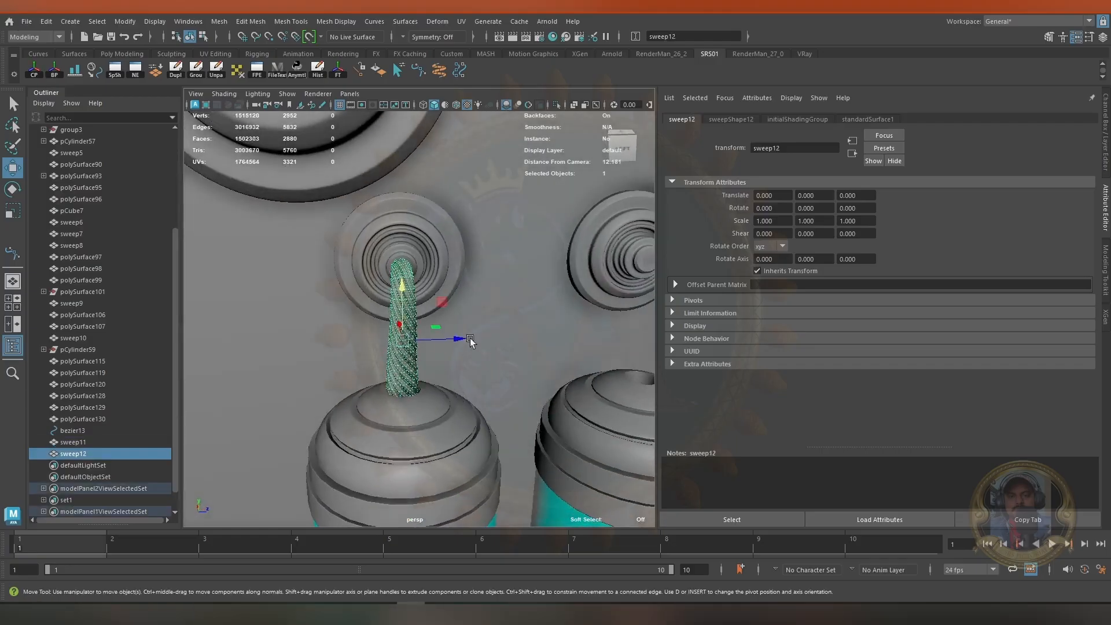
pyautogui.moveTo(463, 339); pyautogui.dragTo(496, 338)
# Align the rope copy to the middle flange's center, freeze its transformations and reselect it
pyautogui.keyDown('alt'); pyautogui.moveTo(497, 337); pyautogui.dragTo(508, 395); pyautogui.keyUp('alt')
pyautogui.keyDown('shift'); pyautogui.click(536, 266); pyautogui.keyUp('shift')
pyautogui.click(75, 70)
pyautogui.click(536, 173)
pyautogui.click(340, 76)
pyautogui.scroll(-5, 455, 331)
pyautogui.press('q')
pyautogui.click(455, 331)
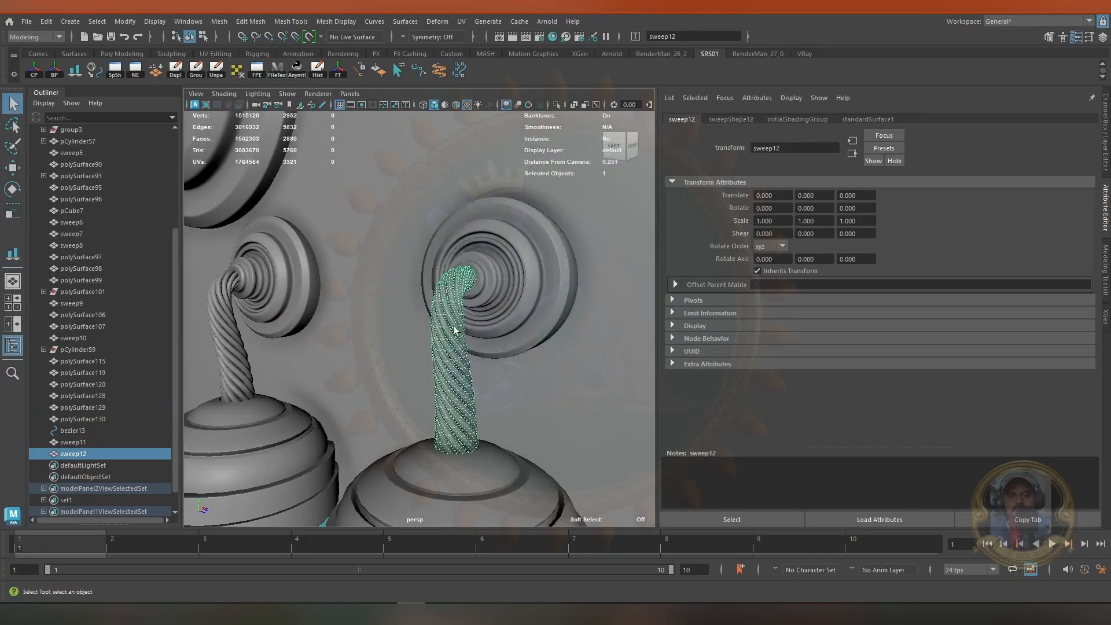
# Duplicate the middle rope, move the copy toward the third tube and align it to the third flange
pyautogui.keyDown('alt'); pyautogui.moveTo(492, 348); pyautogui.dragTo(541, 376); pyautogui.keyUp('alt')
pyautogui.scroll(-5, 498, 359)
pyautogui.keyDown('alt'); pyautogui.moveTo(440, 342); pyautogui.dragTo(343, 340, button='middle'); pyautogui.keyUp('alt')
pyautogui.hotkey('ctrl', 'd')
pyautogui.press('w')
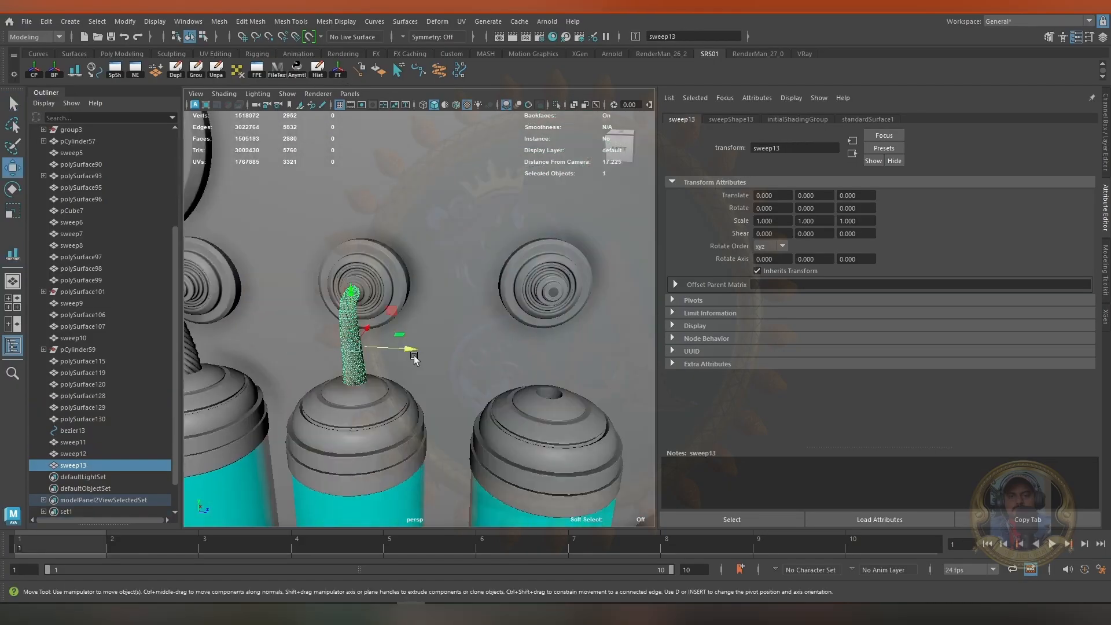
pyautogui.moveTo(413, 355); pyautogui.dragTo(585, 279)
pyautogui.keyDown('shift'); pyautogui.click(584, 279); pyautogui.keyUp('shift')
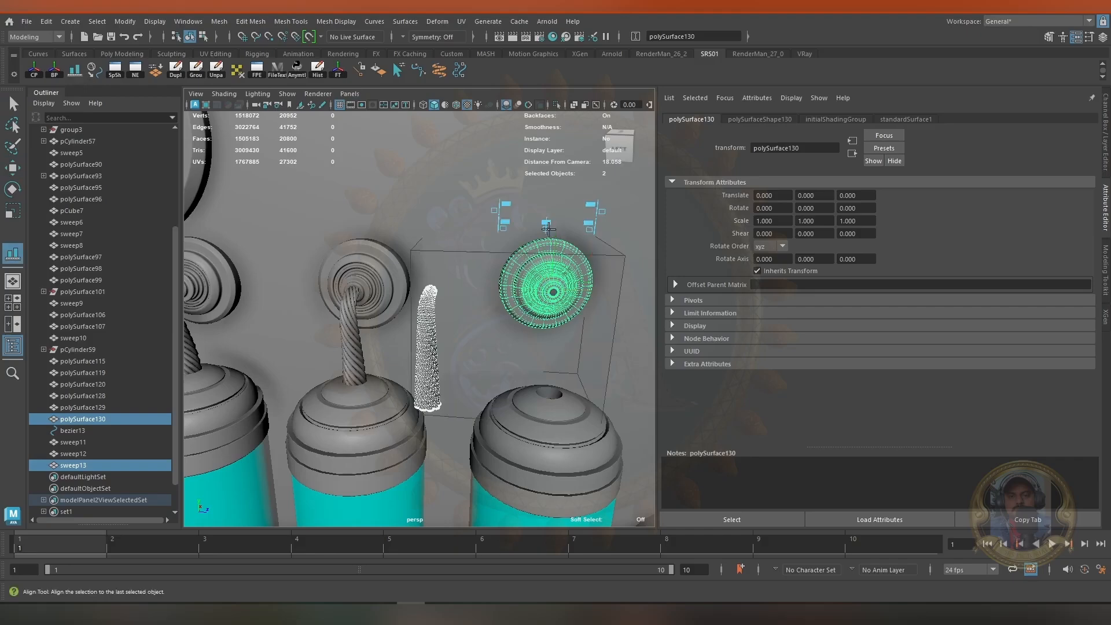
pyautogui.click(548, 230)
# Check the third rope copy against its flange and delete that copy
pyautogui.keyDown('alt'); pyautogui.moveTo(548, 230); pyautogui.dragTo(351, 286); pyautogui.keyUp('alt')
pyautogui.keyDown('alt'); pyautogui.moveTo(365, 297); pyautogui.dragTo(440, 340); pyautogui.keyUp('alt')
pyautogui.press('q')
pyautogui.click(402, 312)
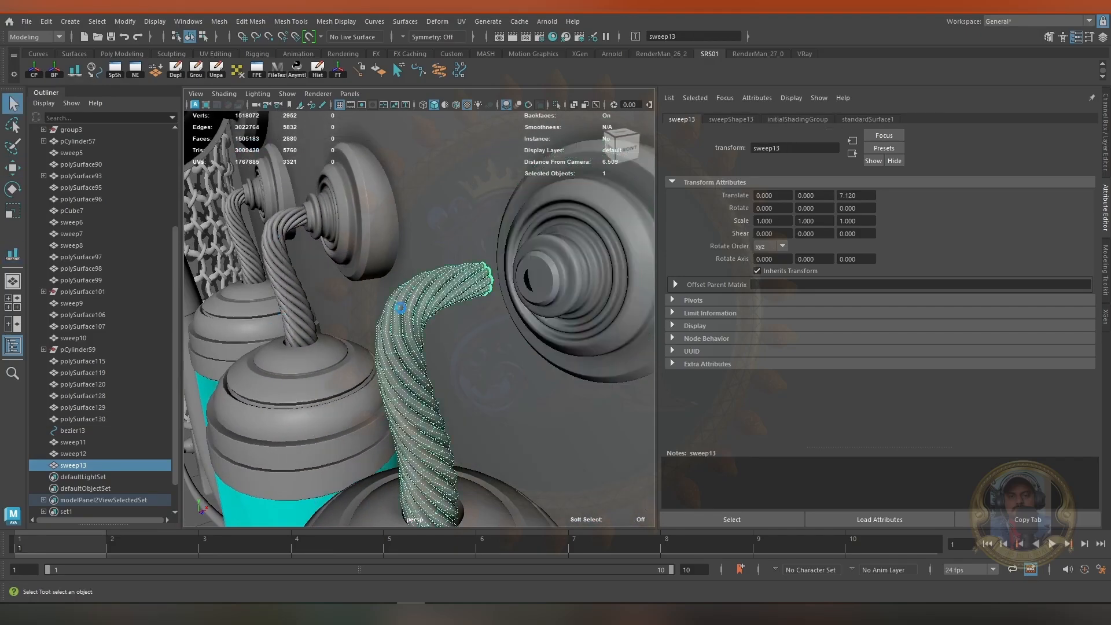
pyautogui.press('Delete')
# Duplicate the original Bezier curve and move the copy sideways to line up with the third flange and tube
pyautogui.keyDown('alt'); pyautogui.moveTo(396, 304); pyautogui.dragTo(341, 293); pyautogui.keyUp('alt')
pyautogui.click(71, 431)
pyautogui.press('f')
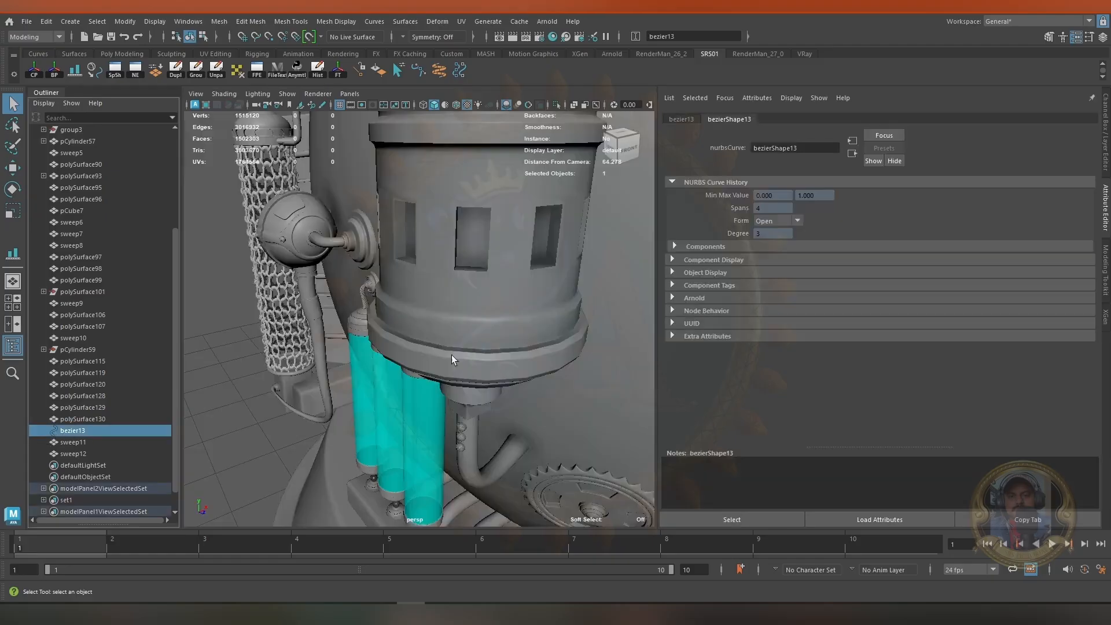
pyautogui.scroll(-5, 453, 359)
pyautogui.keyDown('alt'); pyautogui.moveTo(453, 359); pyautogui.dragTo(528, 338); pyautogui.keyUp('alt')
pyautogui.hotkey('ctrl', 'd')
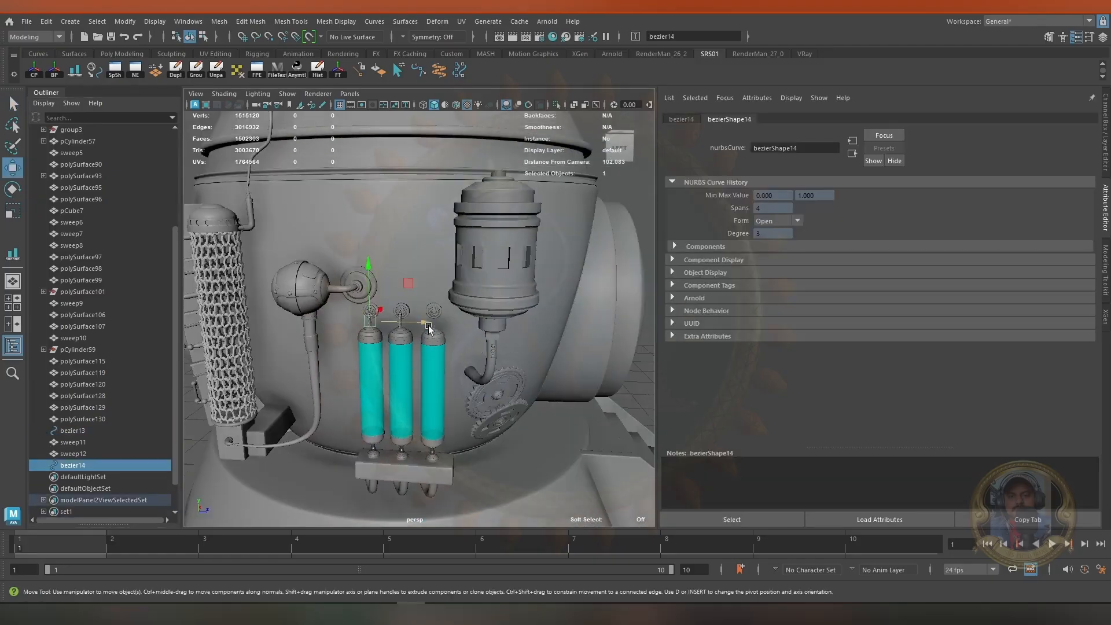
pyautogui.press('f')
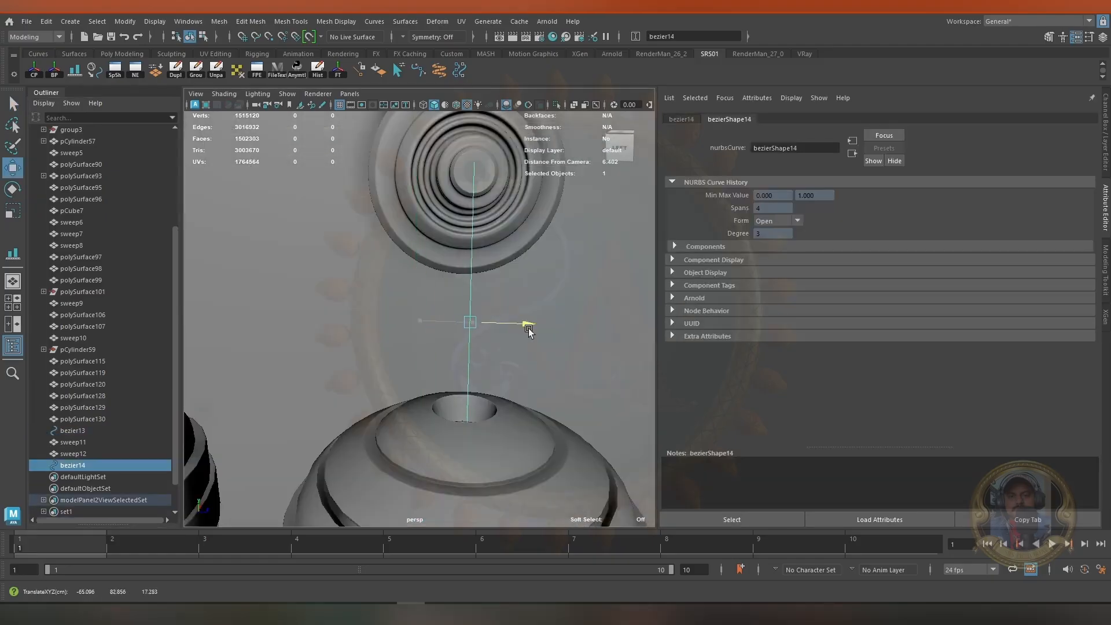
# Extend the duplicated curve by moving its upper end control vertex into the third flange's hole
pyautogui.scroll(-4, 529, 331)
pyautogui.keyDown('alt'); pyautogui.moveTo(496, 397); pyautogui.dragTo(427, 248); pyautogui.keyUp('alt')
pyautogui.keyDown('shift'); pyautogui.click(399, 237); pyautogui.keyUp('shift')
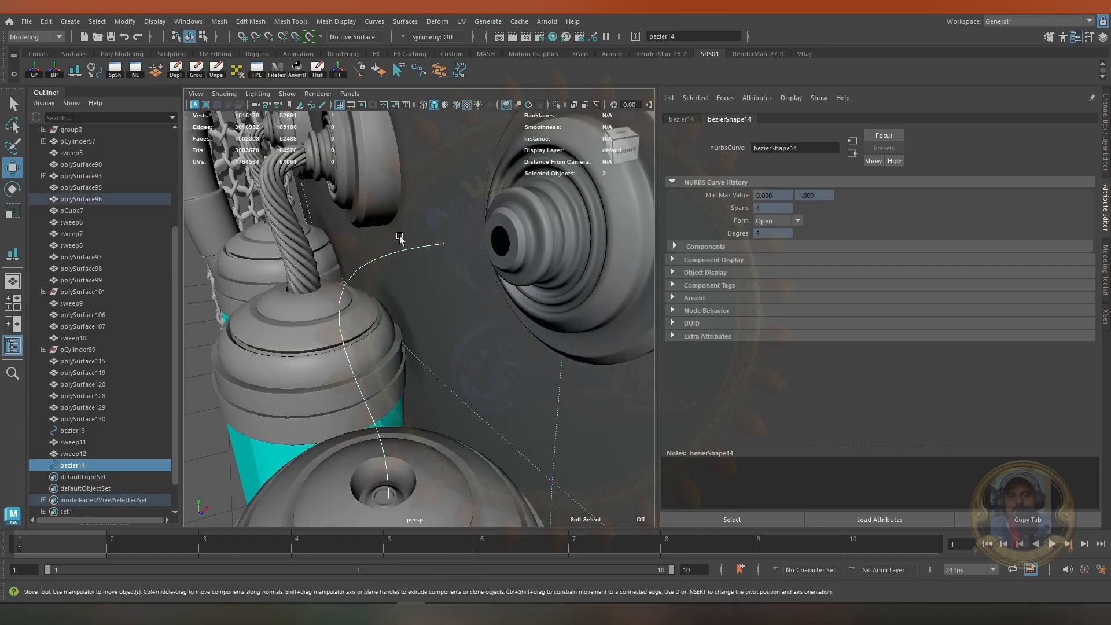
pyautogui.keyDown('shift'); pyautogui.click(434, 239); pyautogui.keyUp('shift')
pyautogui.click(433, 245)
pyautogui.moveTo(428, 244); pyautogui.dragTo(368, 246, button='right')
pyautogui.moveTo(423, 223); pyautogui.dragTo(472, 271)
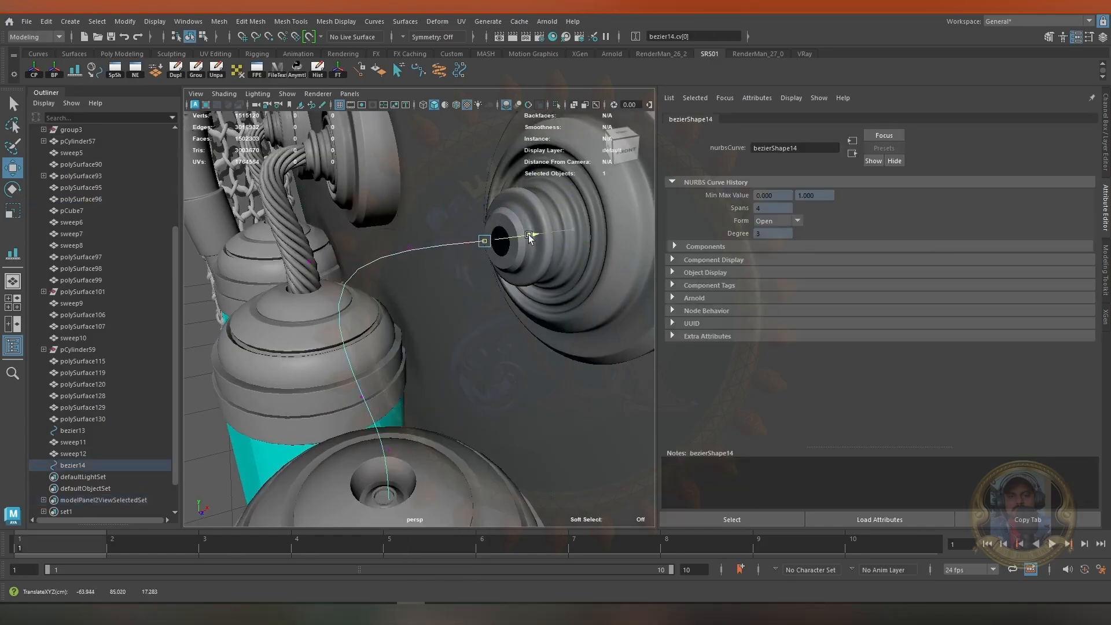
pyautogui.keyDown('alt'); pyautogui.moveTo(473, 255); pyautogui.dragTo(528, 260); pyautogui.keyUp('alt')
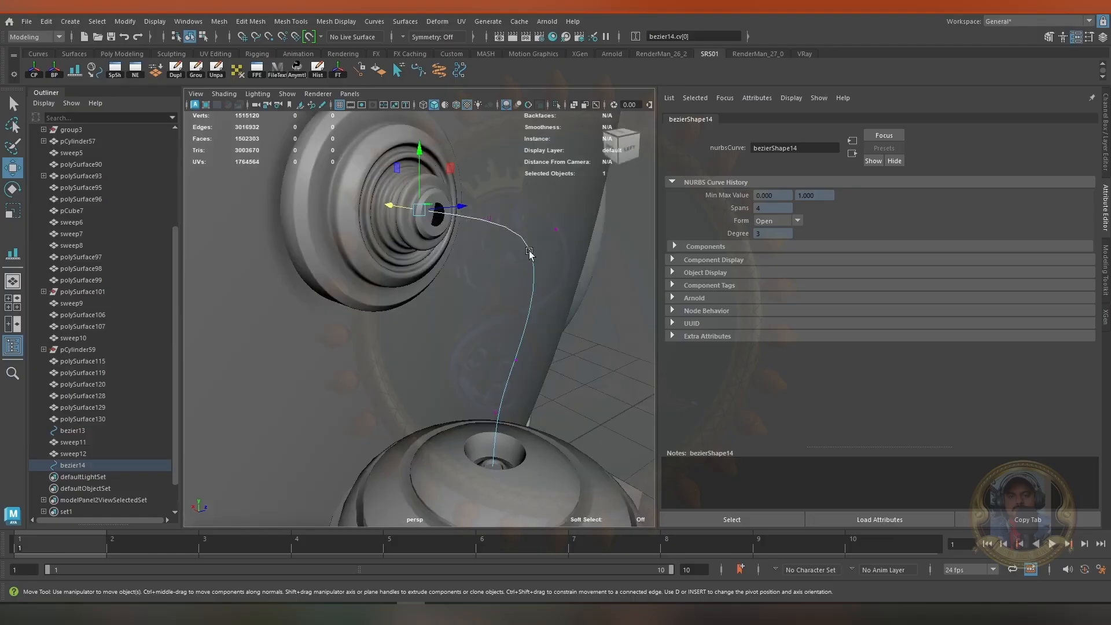
# Return to object selection and rebuild the third tube's curve as a uniform cubic curve with 4 spans
pyautogui.press('F8')
pyautogui.click(462, 68)
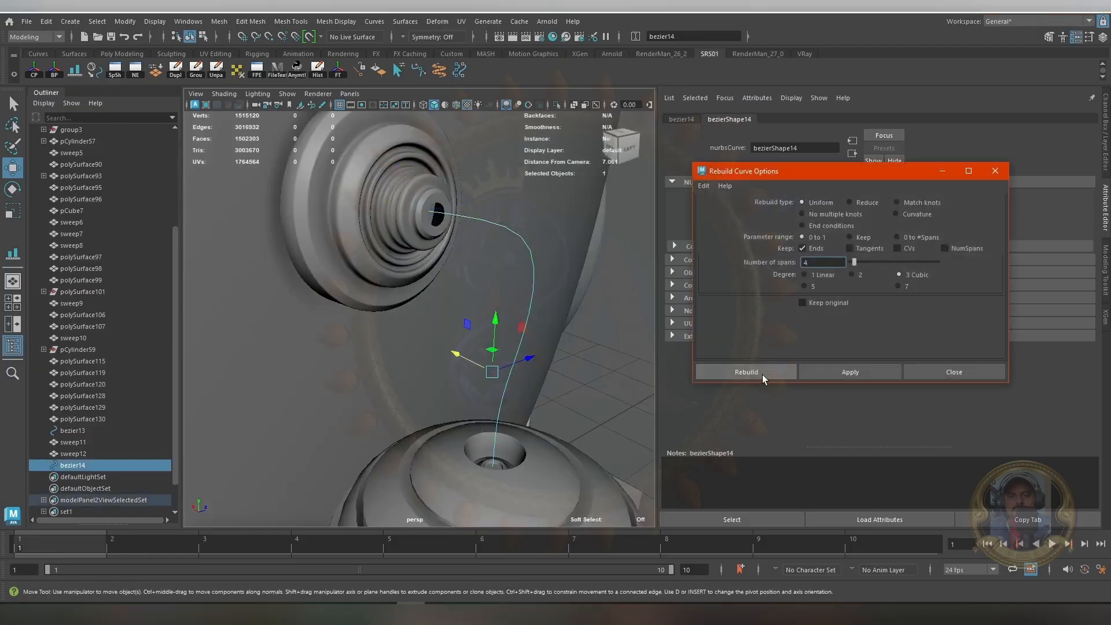
pyautogui.click(762, 376)
# Create a sweep mesh along the third tube's curve with EP to EP interpolation and a profile scale of 0.216
pyautogui.keyDown('alt'); pyautogui.moveTo(498, 275); pyautogui.dragTo(578, 234); pyautogui.keyUp('alt')
pyautogui.click(439, 70)
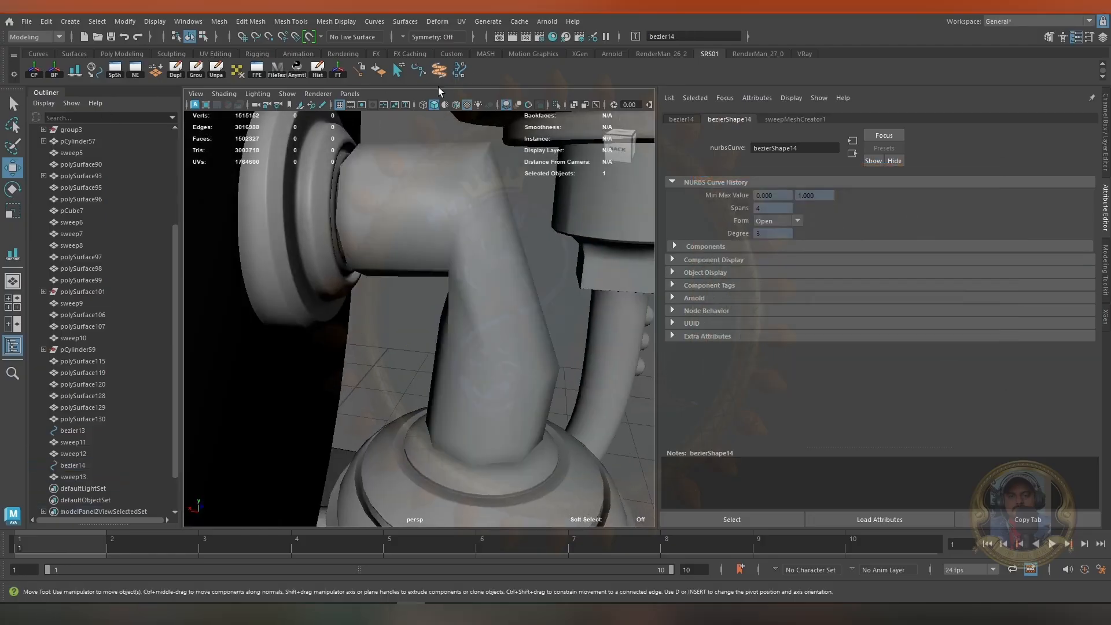
pyautogui.click(779, 396)
pyautogui.keyDown('alt'); pyautogui.moveTo(475, 301); pyautogui.dragTo(385, 298); pyautogui.keyUp('alt')
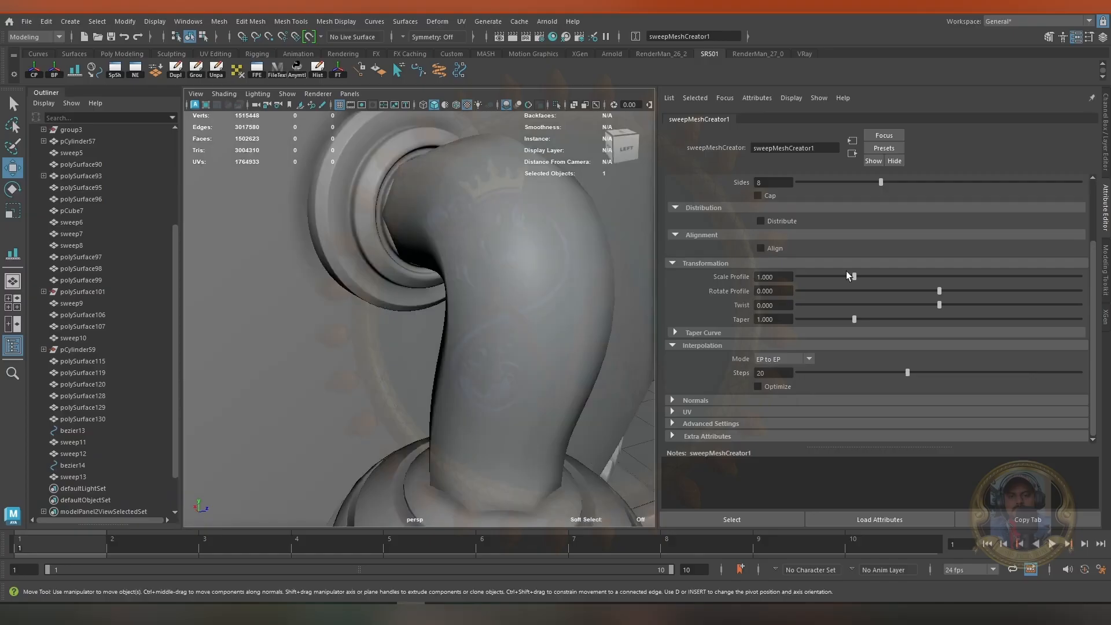
pyautogui.moveTo(846, 271); pyautogui.dragTo(804, 283)
pyautogui.keyDown('alt'); pyautogui.moveTo(451, 243); pyautogui.dragTo(402, 213); pyautogui.keyUp('alt')
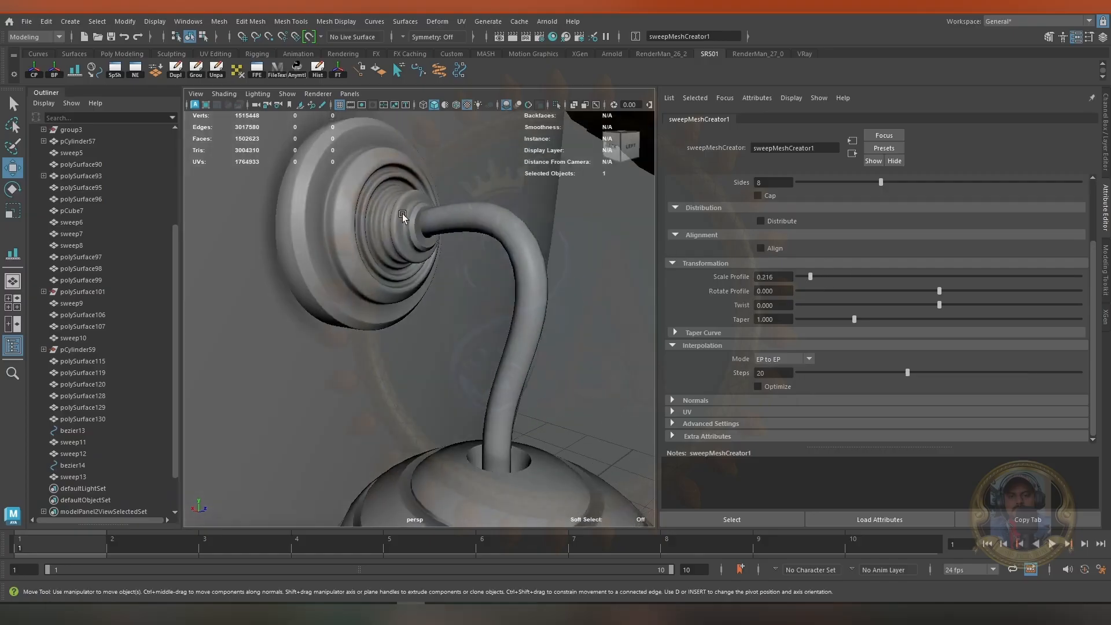
# Set the third tube's sweep mesh to a rotate profile of -188.148 and a scale profile of 0.298
pyautogui.keyDown('alt'); pyautogui.moveTo(402, 213); pyautogui.dragTo(568, 258, button='right'); pyautogui.keyUp('alt')
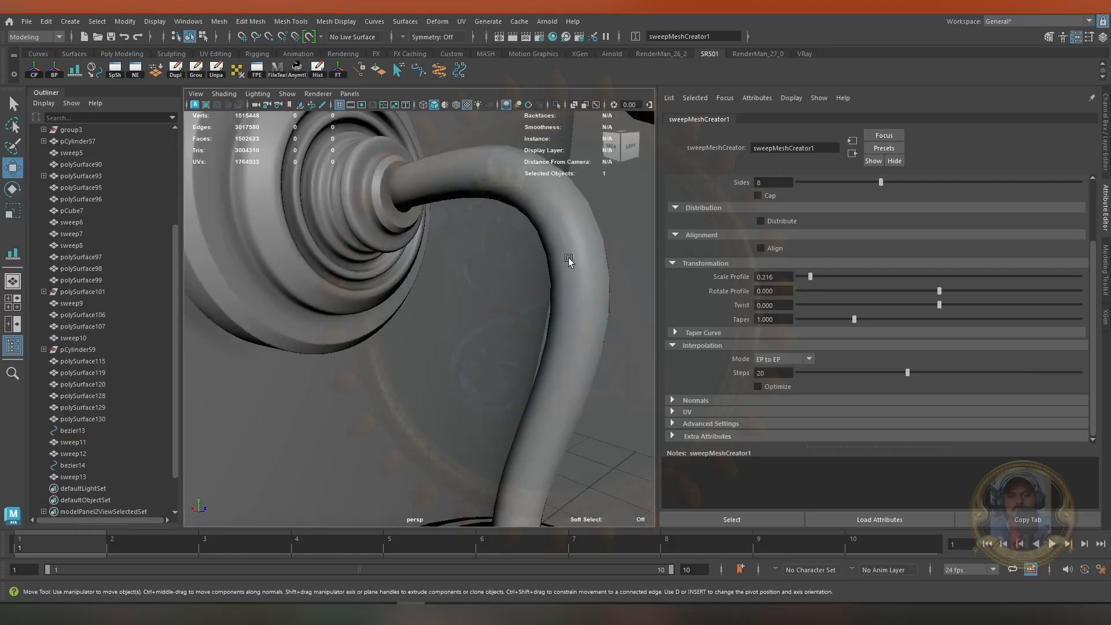
pyautogui.click(528, 192)
pyautogui.click(805, 119)
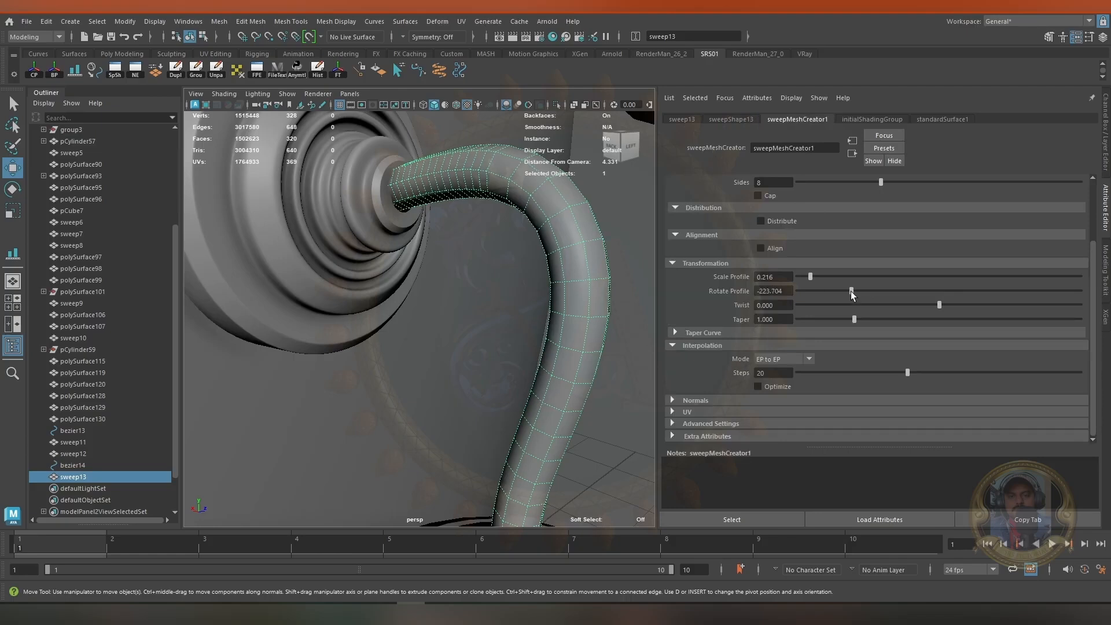
pyautogui.moveTo(810, 277); pyautogui.dragTo(816, 276)
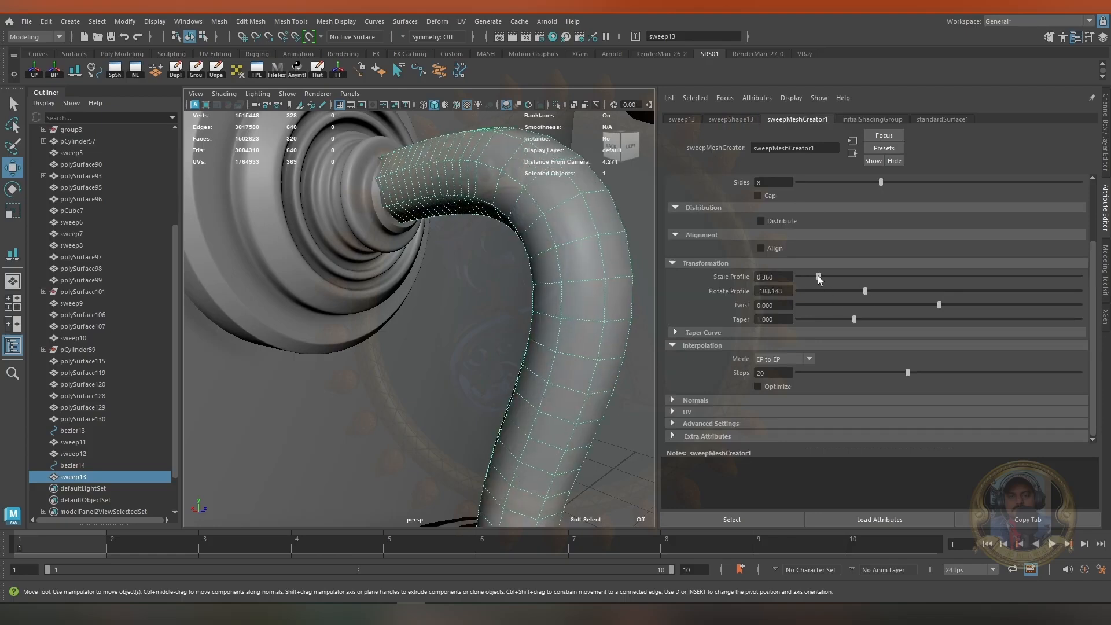
pyautogui.keyDown('alt'); pyautogui.moveTo(325, 289); pyautogui.dragTo(415, 256); pyautogui.keyUp('alt')
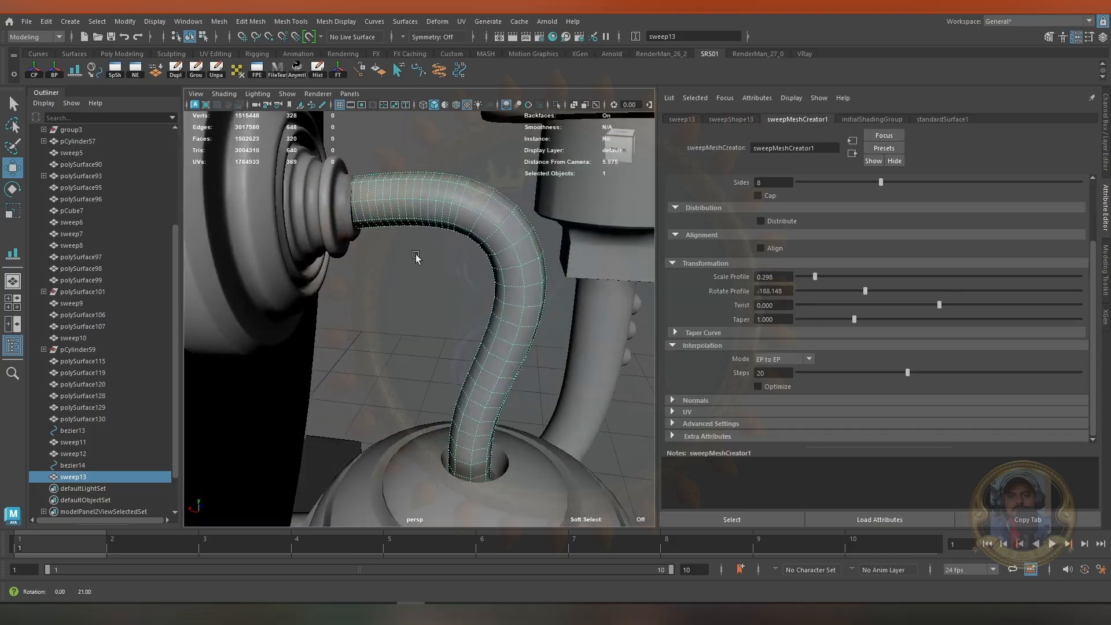
# Nudge the end control vertices of the third tube's curve to fit the connector between the flange and cap openings
pyautogui.keyDown('ctrl'); pyautogui.click(451, 204); pyautogui.keyUp('ctrl')
pyautogui.click(75, 468)
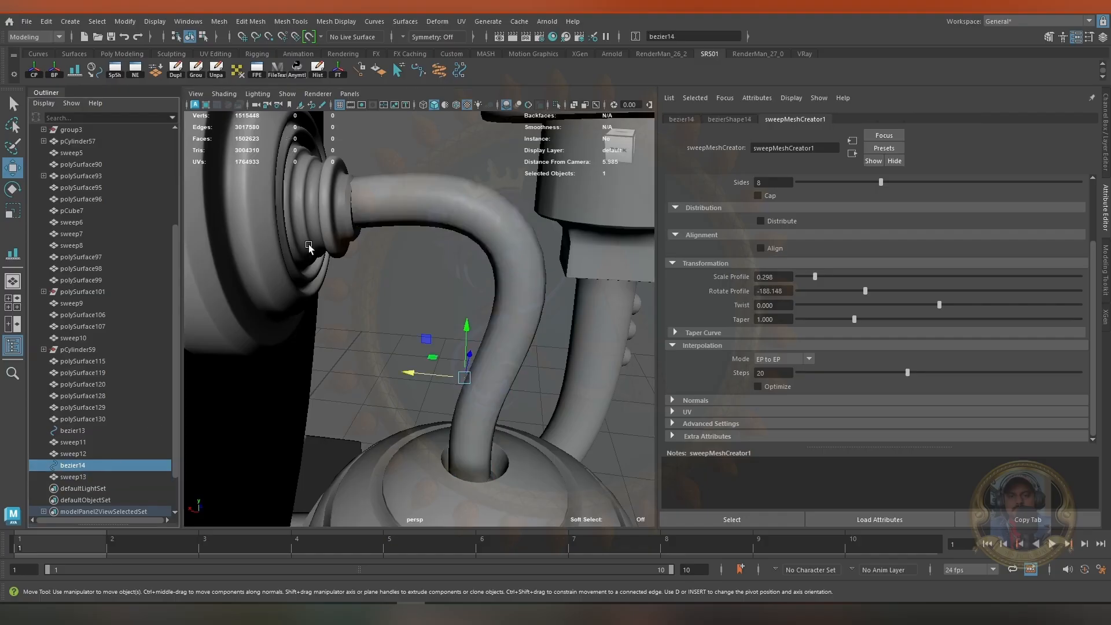
pyautogui.moveTo(369, 150); pyautogui.dragTo(305, 176, button='right')
pyautogui.moveTo(296, 142); pyautogui.dragTo(392, 293)
pyautogui.moveTo(331, 145); pyautogui.dragTo(335, 153)
pyautogui.keyDown('alt'); pyautogui.moveTo(334, 153); pyautogui.dragTo(417, 280); pyautogui.keyUp('alt')
pyautogui.keyDown('alt'); pyautogui.moveTo(417, 281); pyautogui.dragTo(328, 362, button='right'); pyautogui.keyUp('alt')
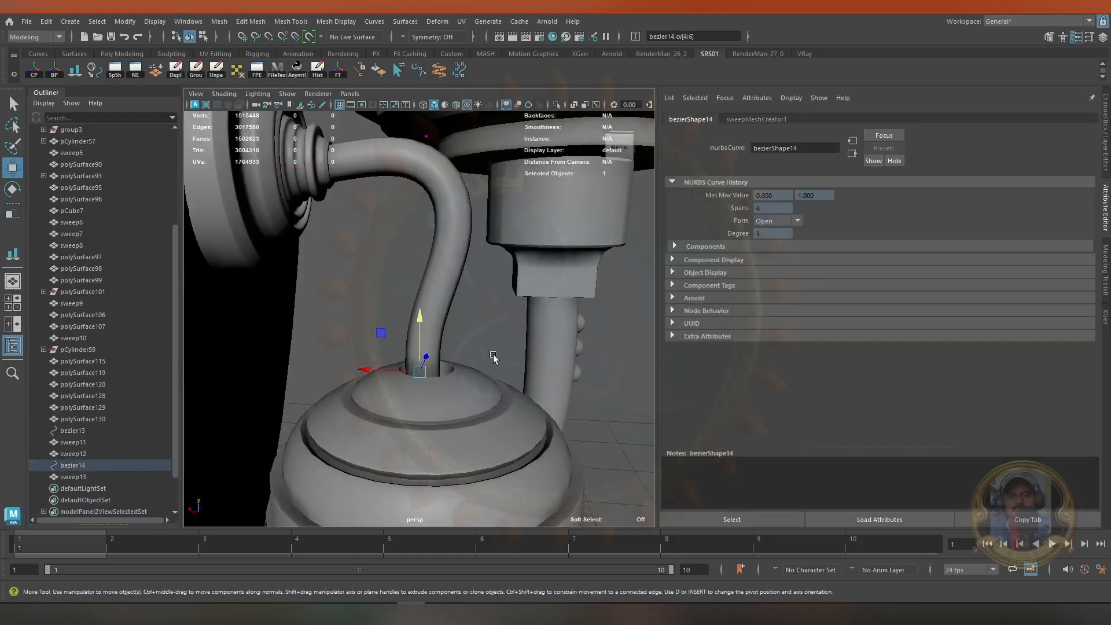
# Set the third connector's sweep taper to 1.584 and enable the Optimize option for its interpolation
pyautogui.click(392, 168)
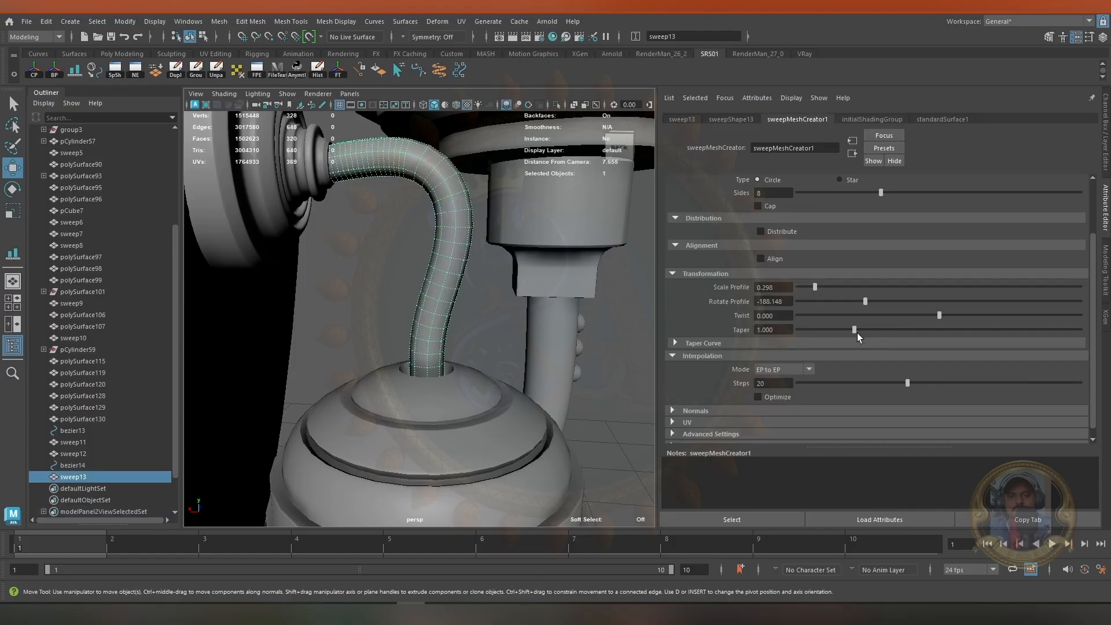
pyautogui.moveTo(855, 331); pyautogui.dragTo(888, 332)
pyautogui.keyDown('alt'); pyautogui.moveTo(440, 258); pyautogui.dragTo(343, 271); pyautogui.keyUp('alt')
pyautogui.keyDown('alt'); pyautogui.moveTo(342, 270); pyautogui.dragTo(377, 340, button='middle'); pyautogui.keyUp('alt')
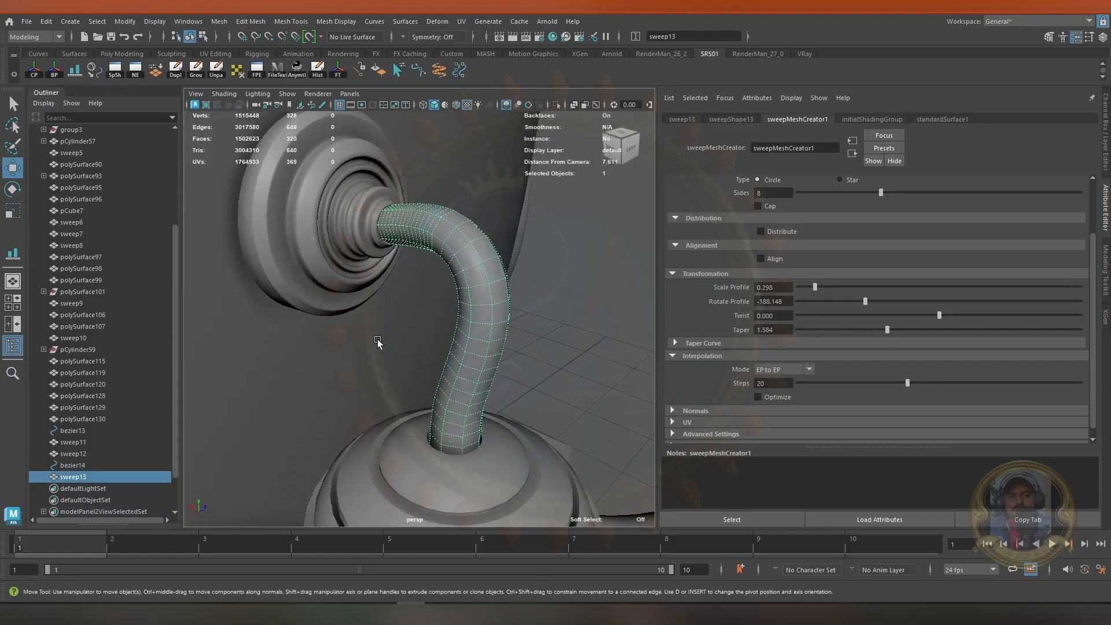
pyautogui.click(772, 397)
# Select the three tubes with their flanges and connectors, delete their construction history, and save the scene
pyautogui.keyDown('alt'); pyautogui.moveTo(464, 283); pyautogui.dragTo(384, 251, button='right'); pyautogui.keyUp('alt')
pyautogui.keyDown('alt'); pyautogui.moveTo(385, 251); pyautogui.dragTo(330, 271); pyautogui.keyUp('alt')
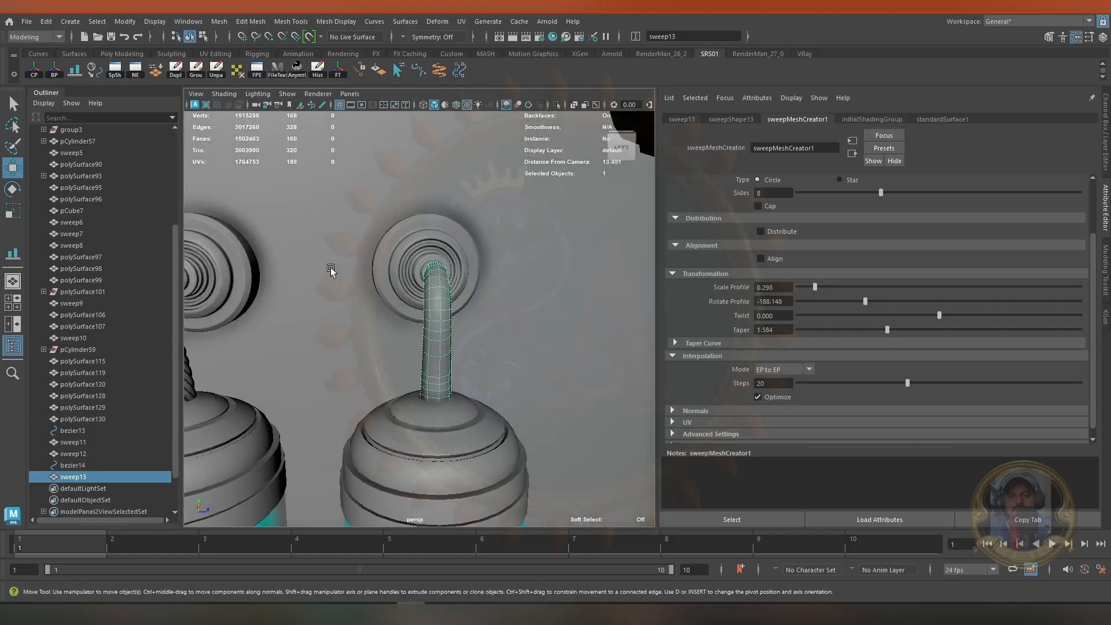
pyautogui.keyDown('alt'); pyautogui.moveTo(330, 271); pyautogui.dragTo(301, 258, button='right'); pyautogui.keyUp('alt')
pyautogui.keyDown('alt'); pyautogui.moveTo(302, 258); pyautogui.dragTo(415, 254, button='middle'); pyautogui.keyUp('alt')
pyautogui.keyDown('alt'); pyautogui.moveTo(416, 253); pyautogui.dragTo(460, 281); pyautogui.keyUp('alt')
pyautogui.moveTo(246, 281); pyautogui.dragTo(550, 347)
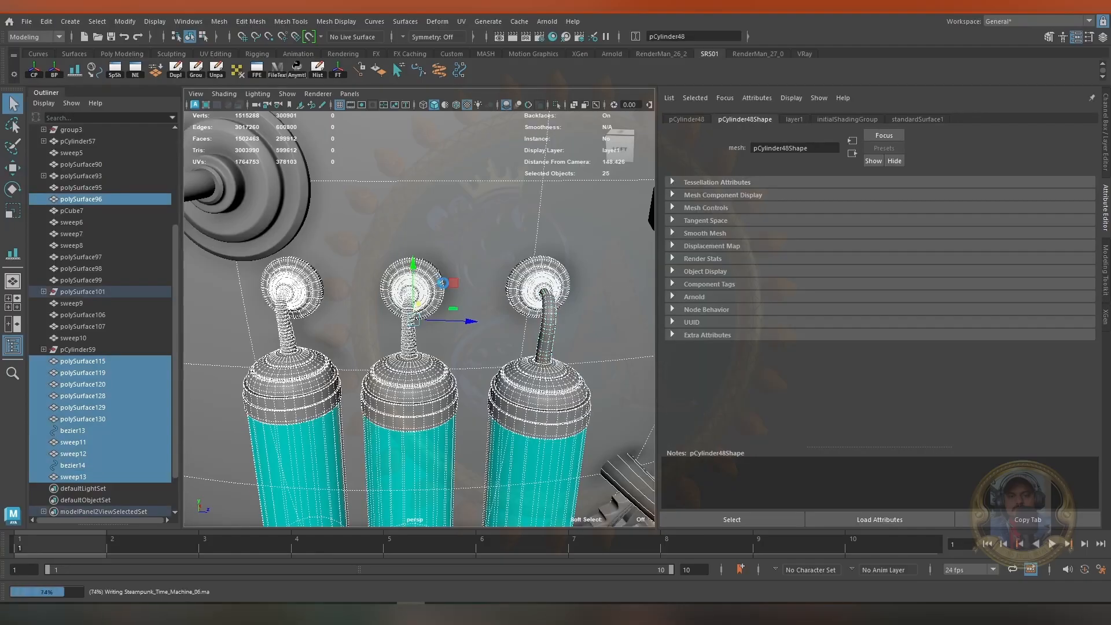
pyautogui.press('w')
# Parent the two leftover Bezier curves, bezier13 and bezier14, under the cleanup group and clear the selection
pyautogui.click(72, 431)
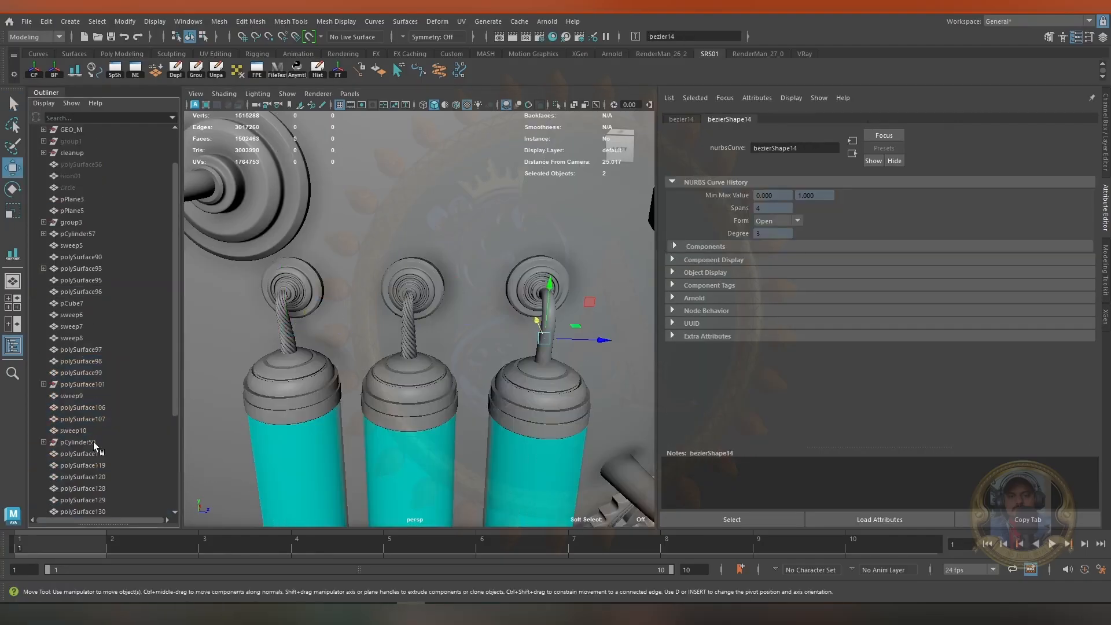
pyautogui.scroll(3, 67, 157)
pyautogui.keyDown('ctrl'); pyautogui.click(67, 153); pyautogui.keyUp('ctrl')
pyautogui.press('p')
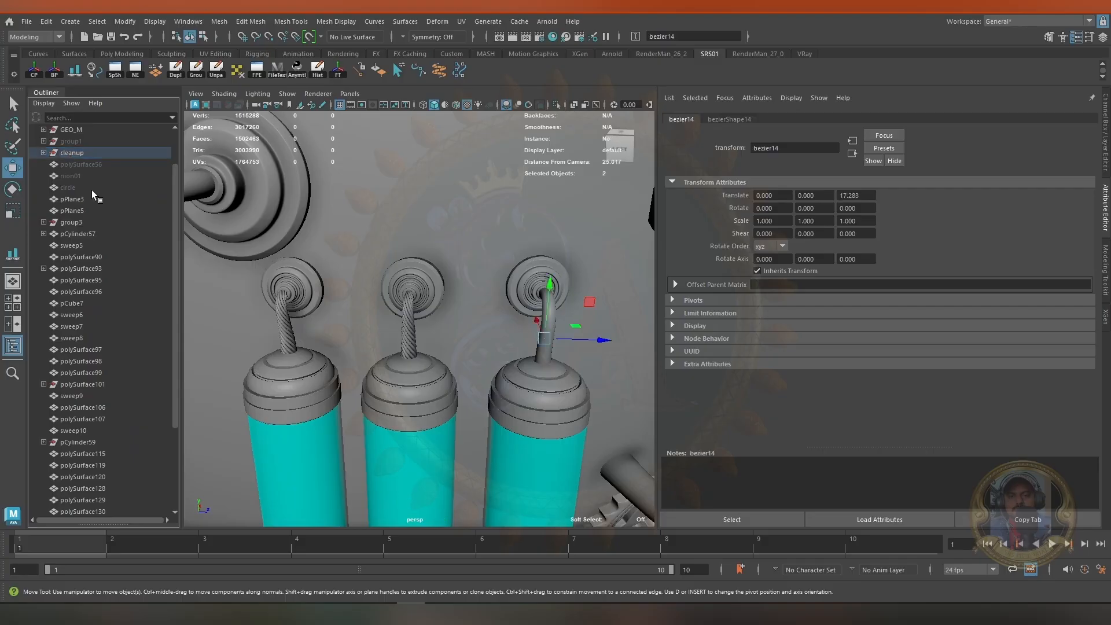
pyautogui.scroll(-5, 100, 218)
pyautogui.scroll(5, 103, 224)
pyautogui.scroll(-6, 385, 355)
pyautogui.click(386, 356)
pyautogui.press('q')
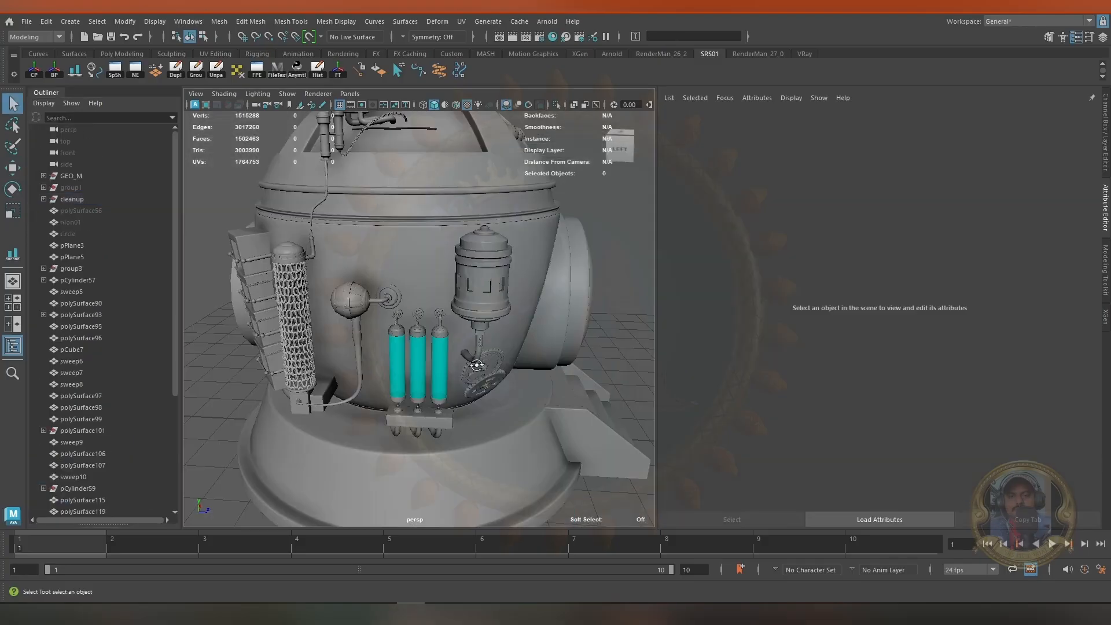
# Check the three finished tube connectors on the machine's side and save the scene
pyautogui.keyDown('alt'); pyautogui.moveTo(386, 356); pyautogui.dragTo(379, 325); pyautogui.keyUp('alt')
pyautogui.keyDown('alt'); pyautogui.moveTo(394, 347); pyautogui.dragTo(556, 510, button='right'); pyautogui.keyUp('alt')
pyautogui.keyDown('alt'); pyautogui.moveTo(509, 376); pyautogui.dragTo(445, 375); pyautogui.keyUp('alt')
pyautogui.hotkey('ctrl', 's')
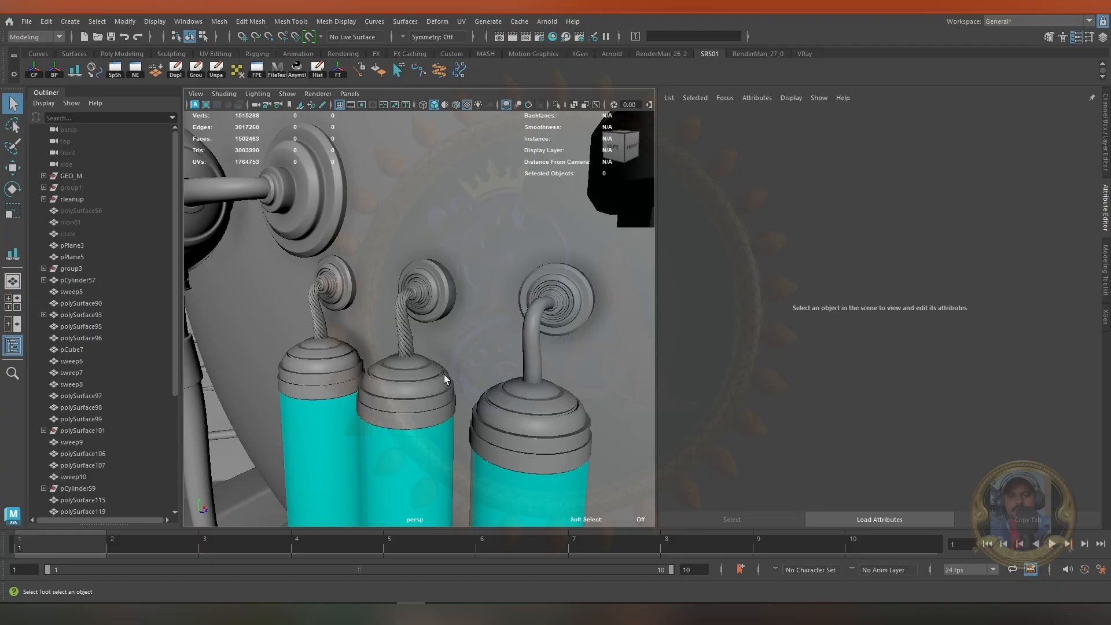
# Duplicate the grooved wall flange above the first turquoise tube, ready for moving
pyautogui.keyDown('alt'); pyautogui.moveTo(444, 375); pyautogui.dragTo(463, 327, button='right'); pyautogui.keyUp('alt')
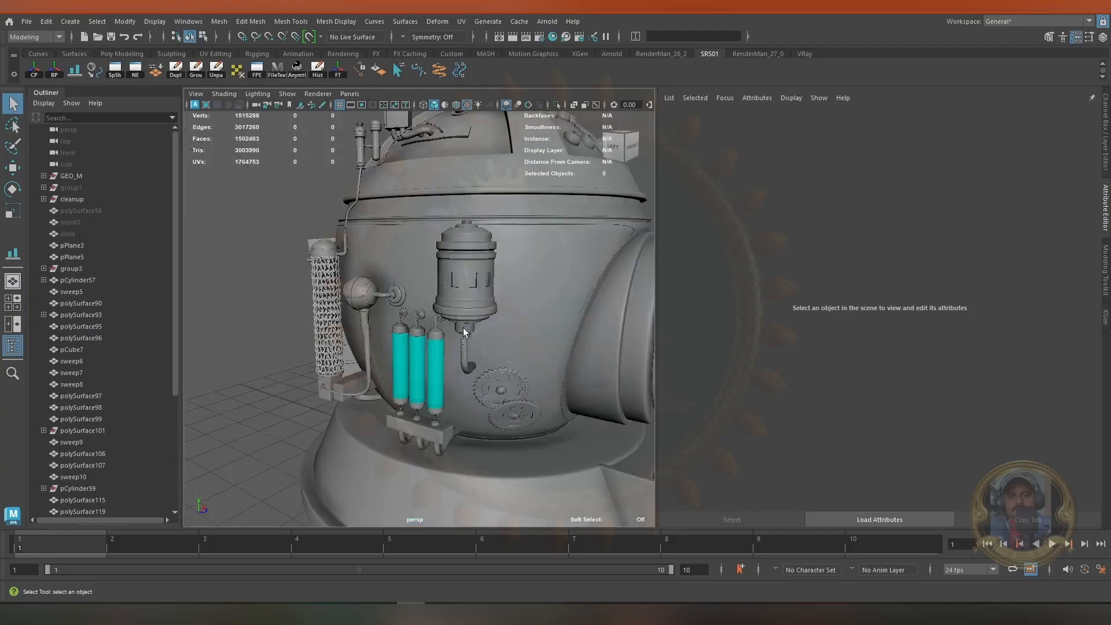
pyautogui.keyDown('alt'); pyautogui.moveTo(463, 327); pyautogui.dragTo(440, 365); pyautogui.keyUp('alt')
pyautogui.keyDown('alt'); pyautogui.moveTo(440, 364); pyautogui.dragTo(472, 414, button='right'); pyautogui.keyUp('alt')
pyautogui.keyDown('alt'); pyautogui.moveTo(454, 350); pyautogui.dragTo(407, 335); pyautogui.keyUp('alt')
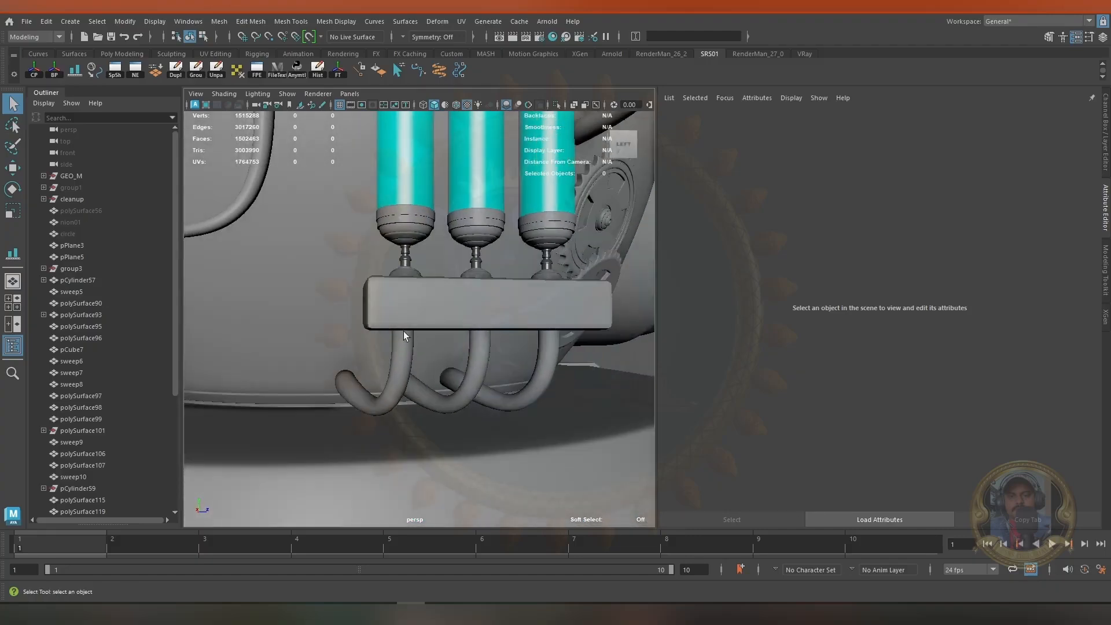
pyautogui.keyDown('alt'); pyautogui.moveTo(404, 255); pyautogui.dragTo(389, 578, button='middle'); pyautogui.keyUp('alt')
pyautogui.click(392, 199)
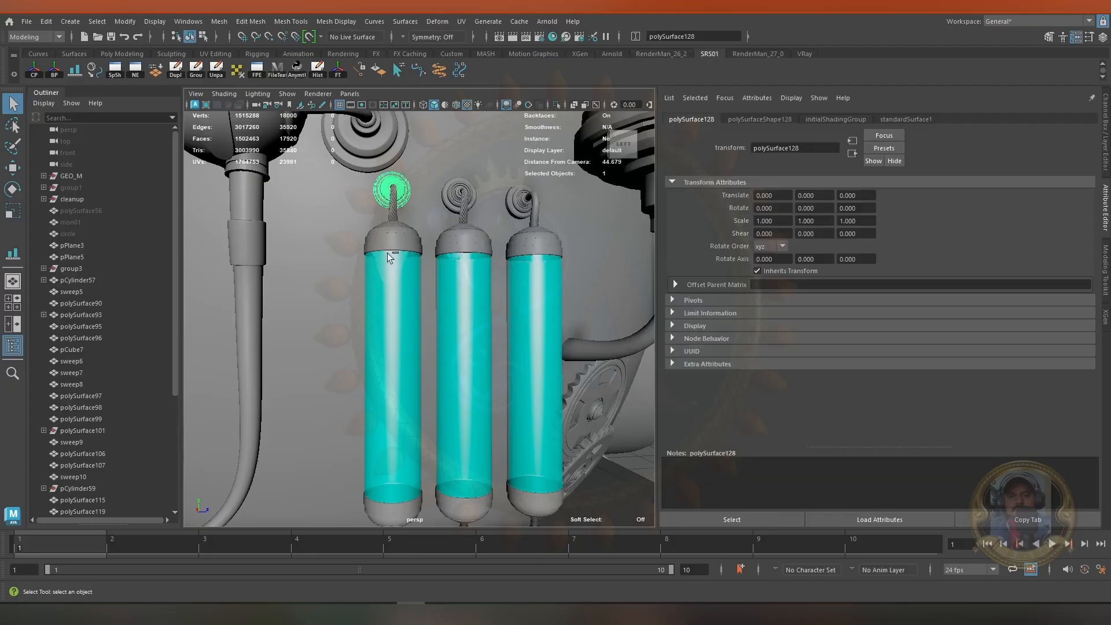
pyautogui.hotkey('ctrl', 'd')
pyautogui.press('w')
# Scale the flange copy to 4.050 and move it to the wall end of the first curved pipe below the tubes
pyautogui.keyDown('alt'); pyautogui.moveTo(399, 405); pyautogui.dragTo(414, 162, button='middle'); pyautogui.keyUp('alt')
pyautogui.keyDown('alt'); pyautogui.moveTo(414, 162); pyautogui.dragTo(501, 137); pyautogui.keyUp('alt')
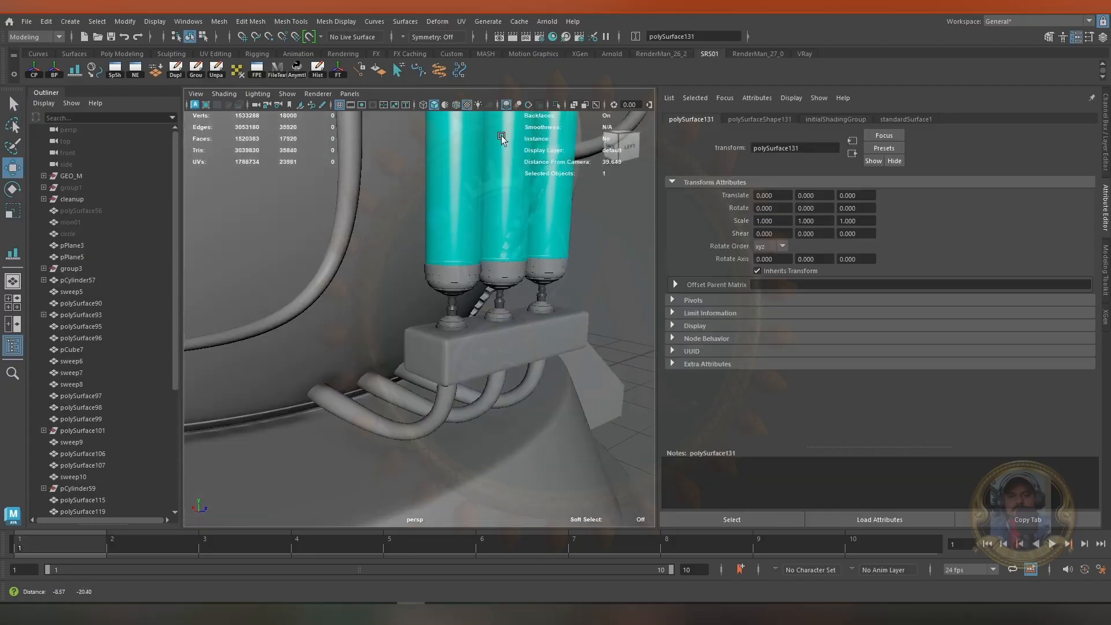
pyautogui.keyDown('alt'); pyautogui.moveTo(501, 136); pyautogui.dragTo(489, 228, button='right'); pyautogui.keyUp('alt')
pyautogui.keyDown('alt'); pyautogui.moveTo(489, 228); pyautogui.dragTo(414, 277); pyautogui.keyUp('alt')
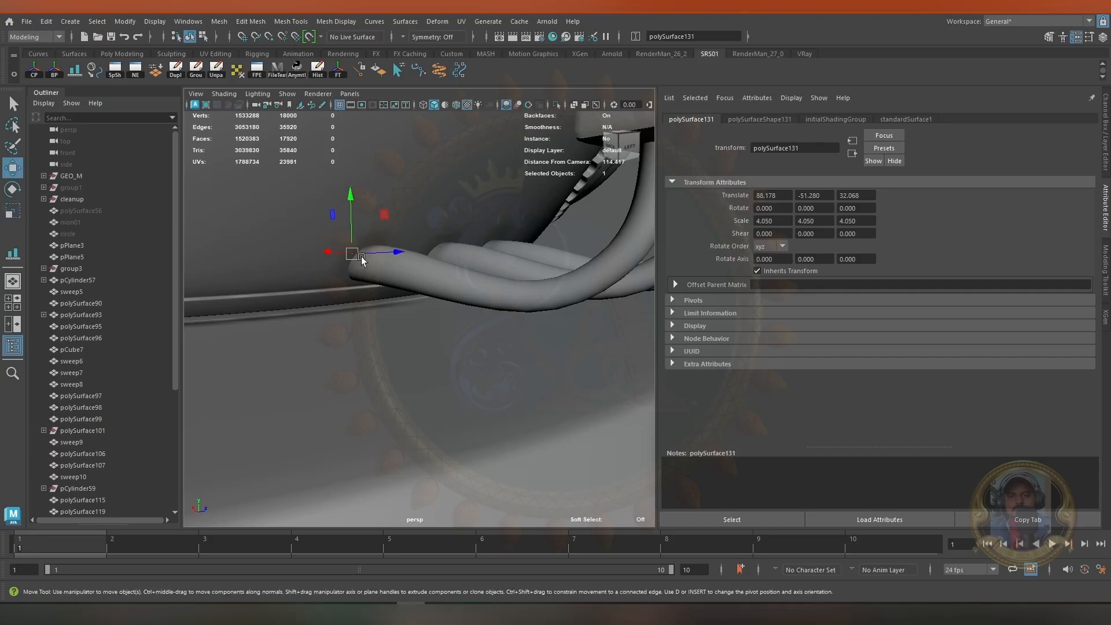
pyautogui.press('v')
pyautogui.moveTo(361, 259); pyautogui.dragTo(386, 278)
pyautogui.moveTo(369, 184); pyautogui.dragTo(369, 182)
pyautogui.keyDown('alt'); pyautogui.moveTo(420, 301); pyautogui.dragTo(564, 281); pyautogui.keyUp('alt')
# Isolate the flange copy with the lower pipe and machine body, and display wireframe over the shading
pyautogui.keyDown('shift'); pyautogui.click(210, 238); pyautogui.keyUp('shift')
pyautogui.keyDown('shift'); pyautogui.click(334, 287); pyautogui.keyUp('shift')
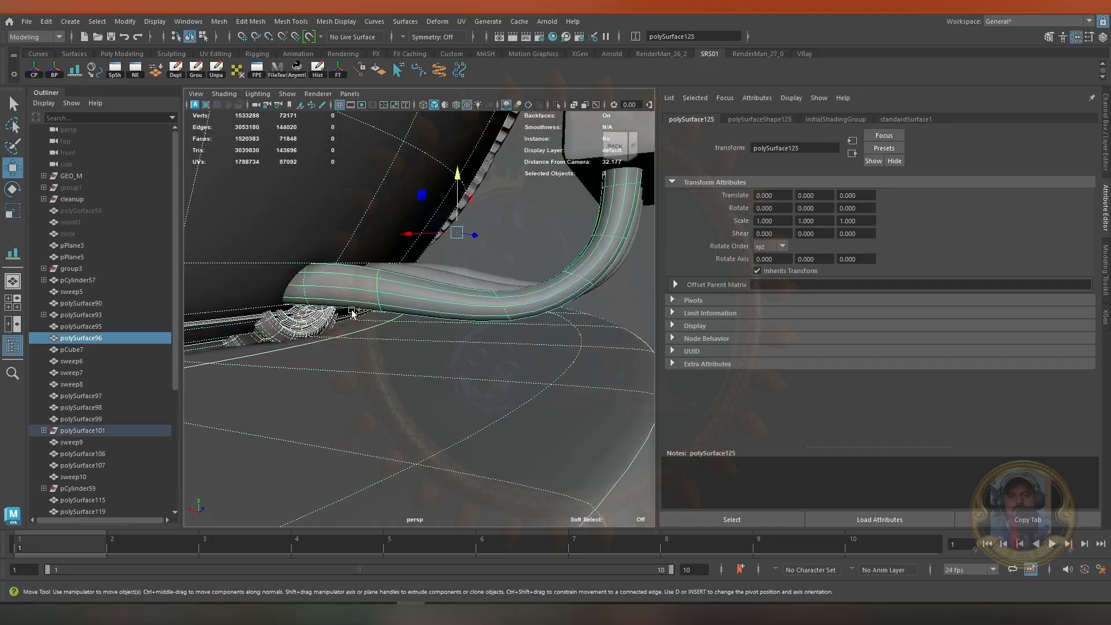
pyautogui.hotkey('ctrl', '1')
pyautogui.keyDown('alt'); pyautogui.moveTo(352, 312); pyautogui.dragTo(332, 302, button='right'); pyautogui.keyUp('alt')
pyautogui.keyDown('alt'); pyautogui.moveTo(332, 302); pyautogui.dragTo(260, 313); pyautogui.keyUp('alt')
pyautogui.keyDown('alt'); pyautogui.moveTo(260, 313); pyautogui.dragTo(575, 355, button='right'); pyautogui.keyUp('alt')
pyautogui.click(440, 321)
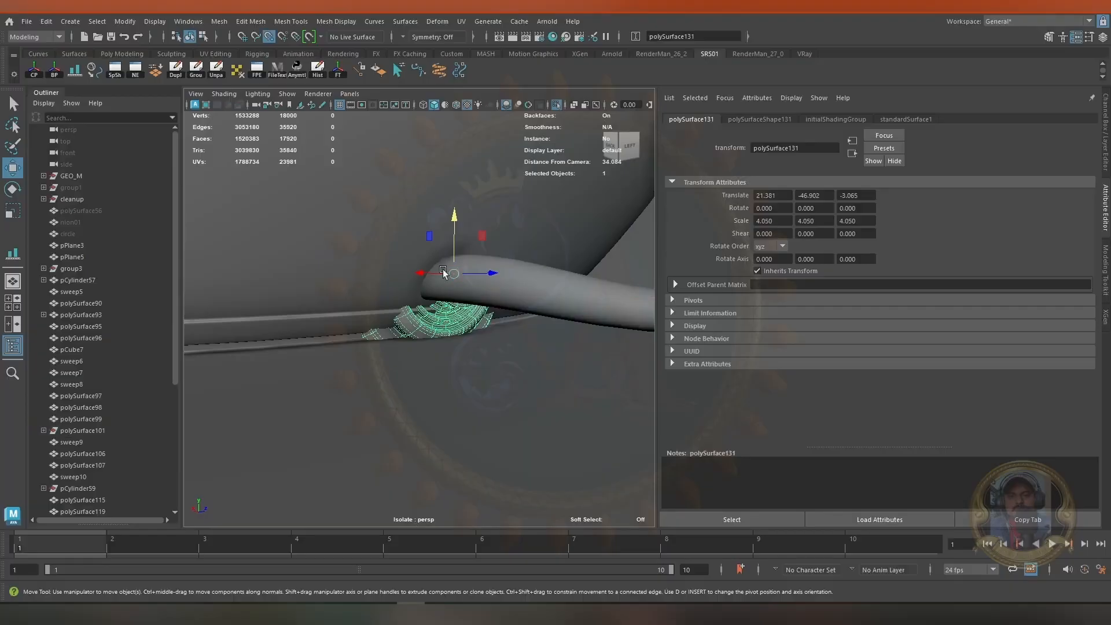
pyautogui.click(445, 105)
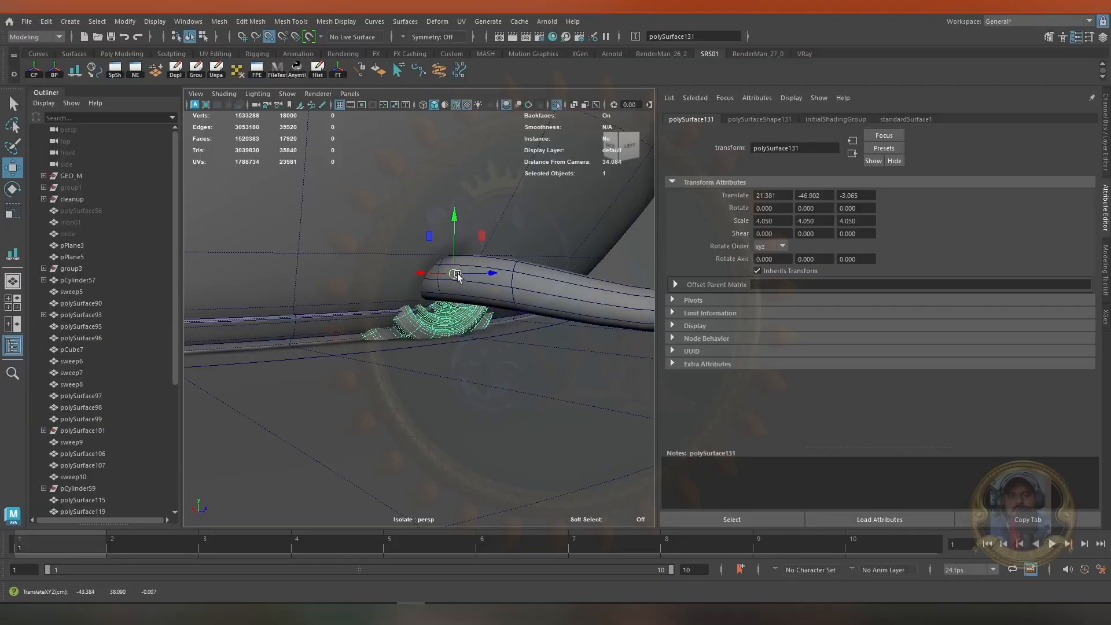
# Reposition the flange copy at the pipe's end, rotate it to 29.049 about Z, and scale it uniformly to 4.260
pyautogui.moveTo(286, 256); pyautogui.dragTo(315, 242)
pyautogui.press('e')
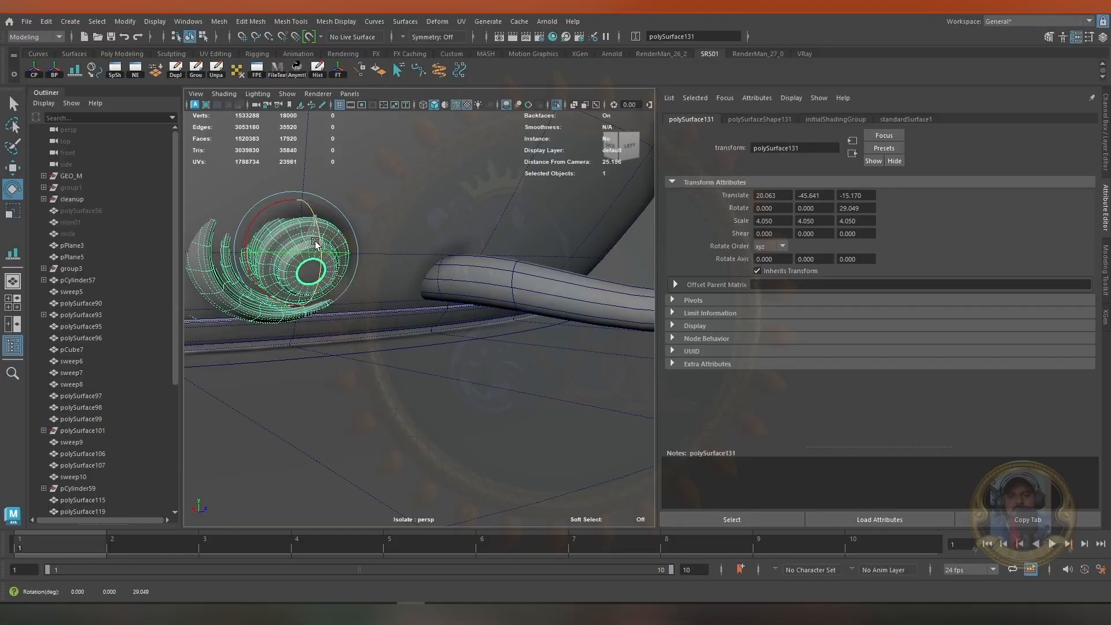
pyautogui.moveTo(346, 282); pyautogui.dragTo(203, 255, button='middle')
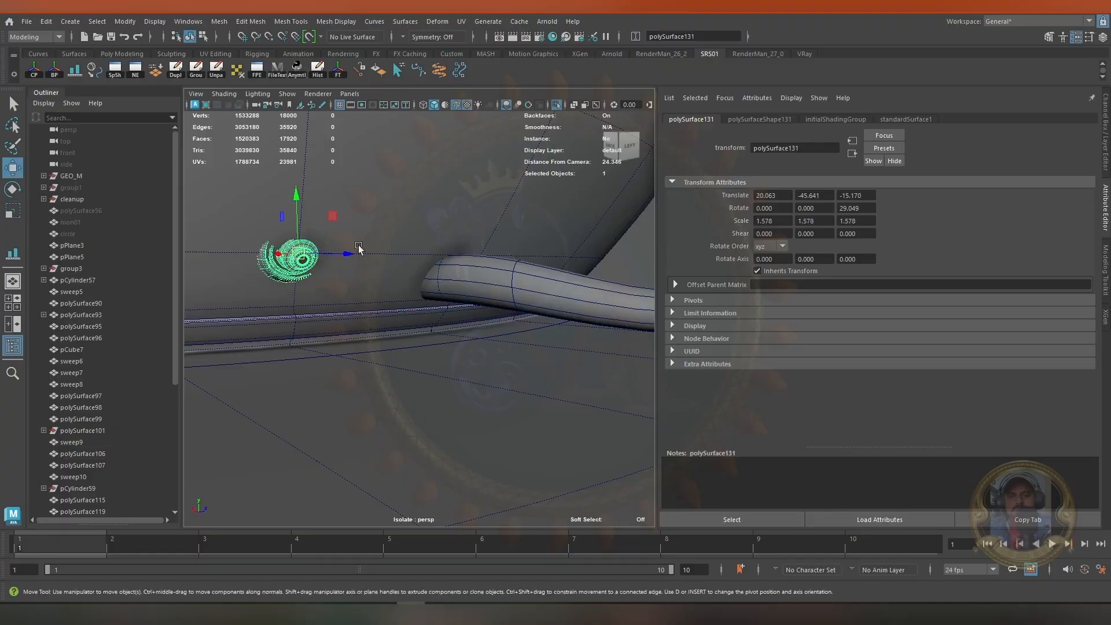
pyautogui.moveTo(358, 248); pyautogui.dragTo(476, 260)
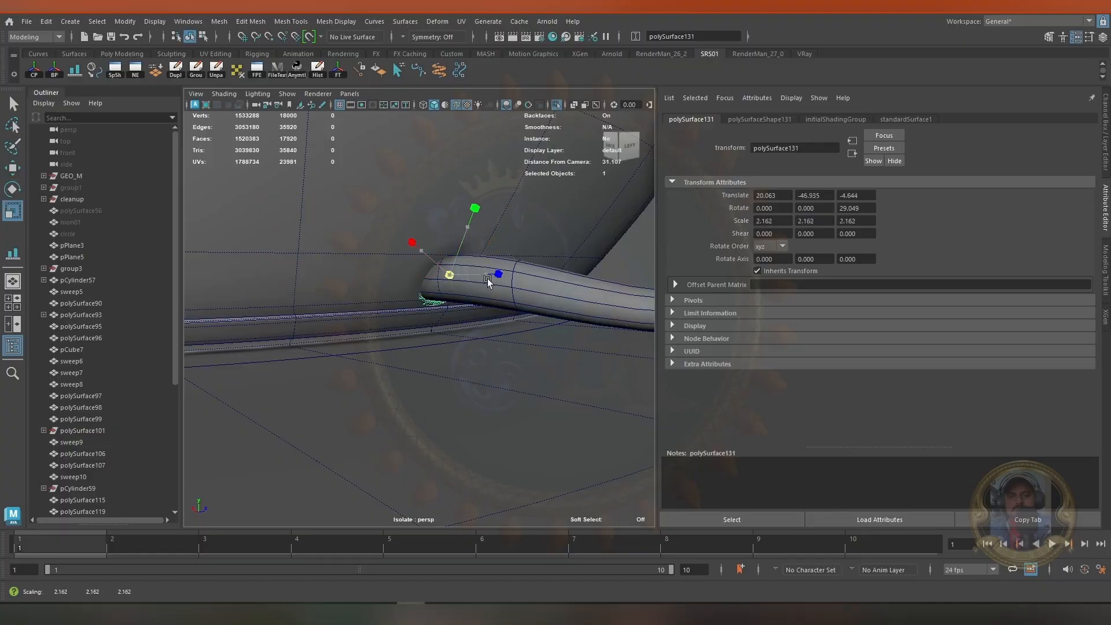
pyautogui.keyDown('alt'); pyautogui.moveTo(394, 359); pyautogui.dragTo(426, 315); pyautogui.keyUp('alt')
pyautogui.keyDown('alt'); pyautogui.moveTo(427, 315); pyautogui.dragTo(640, 111, button='middle'); pyautogui.keyUp('alt')
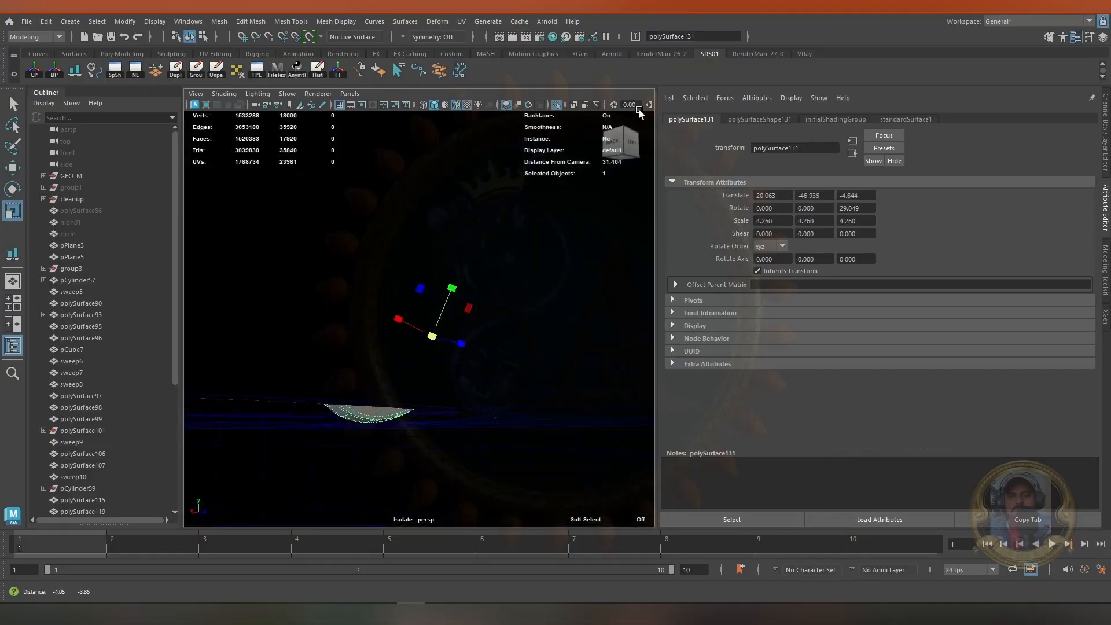
# Move the flange copy to Y -46.373 and Z -5.382 to line it up with the pipe's end
pyautogui.keyDown('alt'); pyautogui.moveTo(382, 370); pyautogui.dragTo(365, 508, button='middle'); pyautogui.keyUp('alt')
pyautogui.press('w')
pyautogui.moveTo(427, 336)
pyautogui.mouseDown()
pyautogui.moveTo(429, 318)
pyautogui.moveTo(415, 352)
pyautogui.mouseUp()
pyautogui.press('f')
pyautogui.moveTo(494, 333); pyautogui.dragTo(456, 336)
pyautogui.keyDown('alt'); pyautogui.moveTo(410, 372); pyautogui.dragTo(458, 364); pyautogui.keyUp('alt')
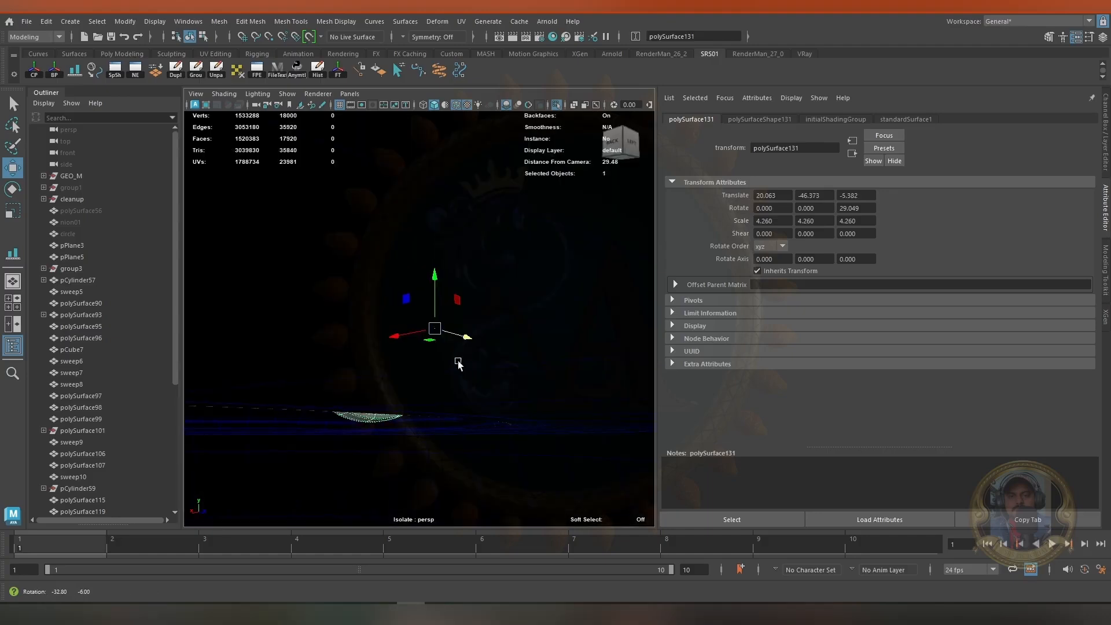
pyautogui.keyDown('alt'); pyautogui.moveTo(458, 364); pyautogui.dragTo(550, 394, button='right'); pyautogui.keyUp('alt')
# Isolate the flange copy and delete its grooved ring and outer shell faces, keeping only the small inner collar
pyautogui.hotkey('ctrl', '1')
pyautogui.hotkey('ctrl', '1')
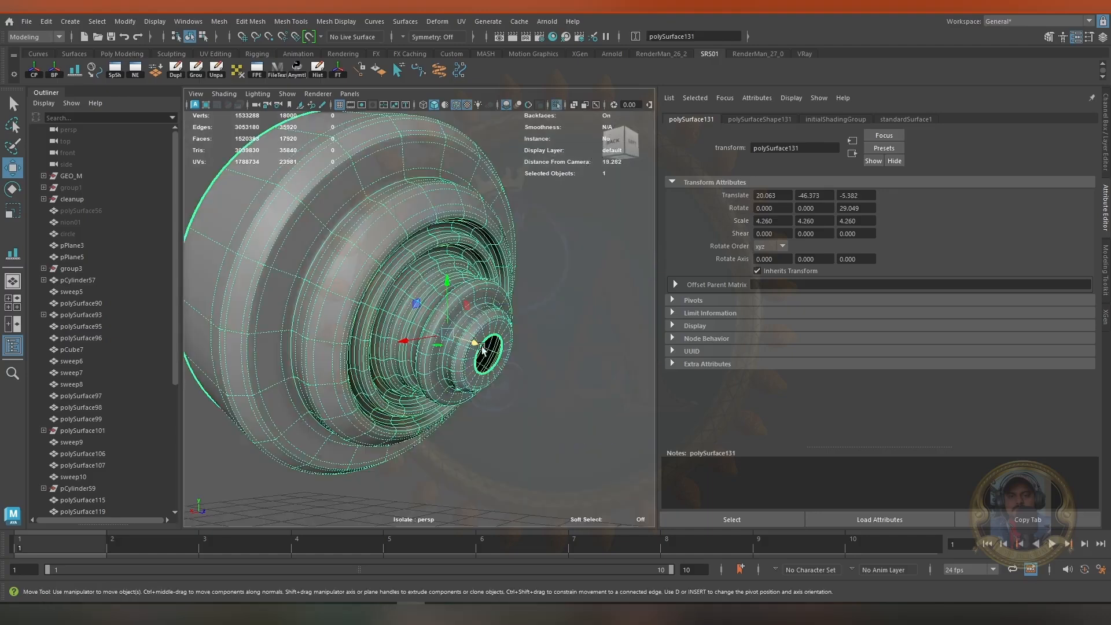
pyautogui.moveTo(484, 350); pyautogui.dragTo(418, 314, button='right')
pyautogui.press('q')
pyautogui.click(415, 309)
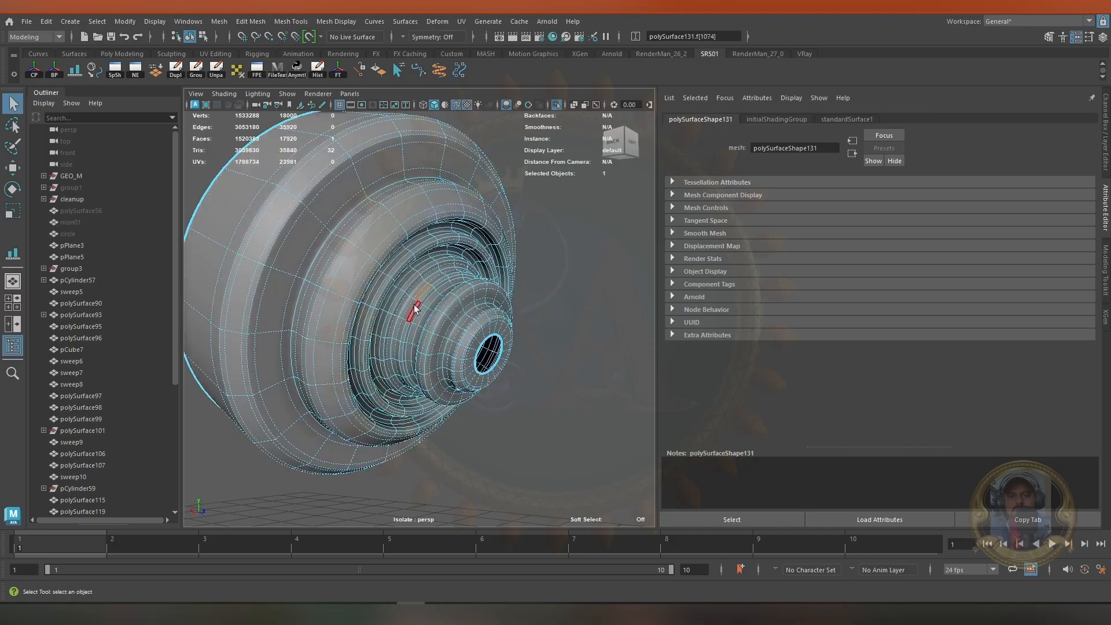
pyautogui.keyDown('shift'); pyautogui.doubleClick(407, 308); pyautogui.keyUp('shift')
pyautogui.press('Delete')
pyautogui.doubleClick(379, 231)
pyautogui.press('Delete')
# Return to object selection in the full scene, scale the collar to 4.836, and rotate it to 35.004 about Z
pyautogui.moveTo(451, 271); pyautogui.dragTo(563, 226, button='right')
pyautogui.hotkey('ctrl', '1')
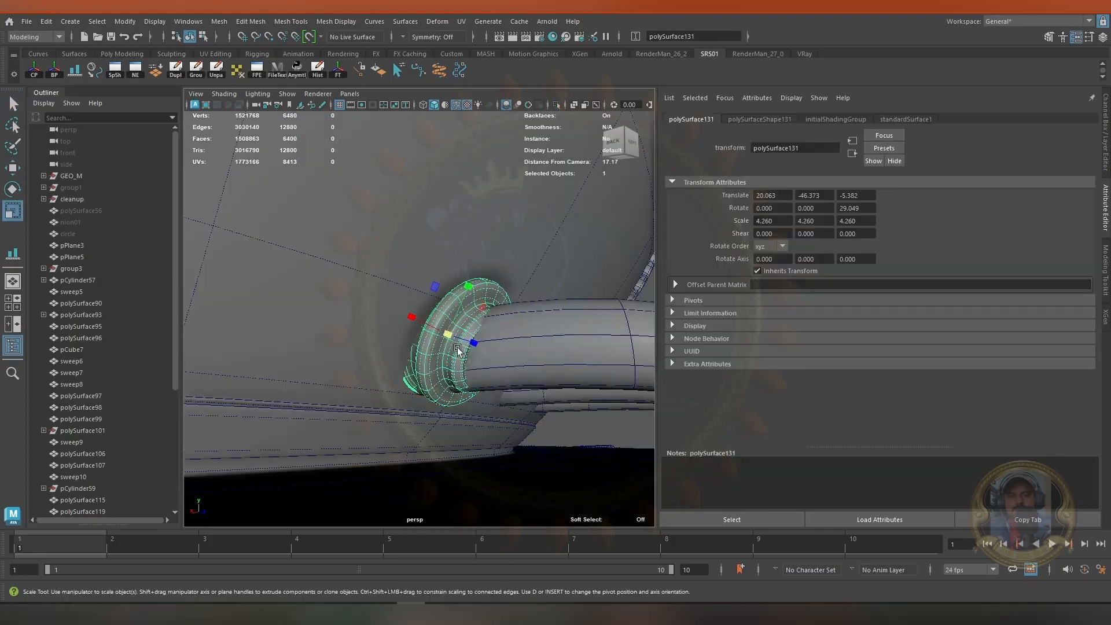
pyautogui.moveTo(458, 350); pyautogui.dragTo(410, 342)
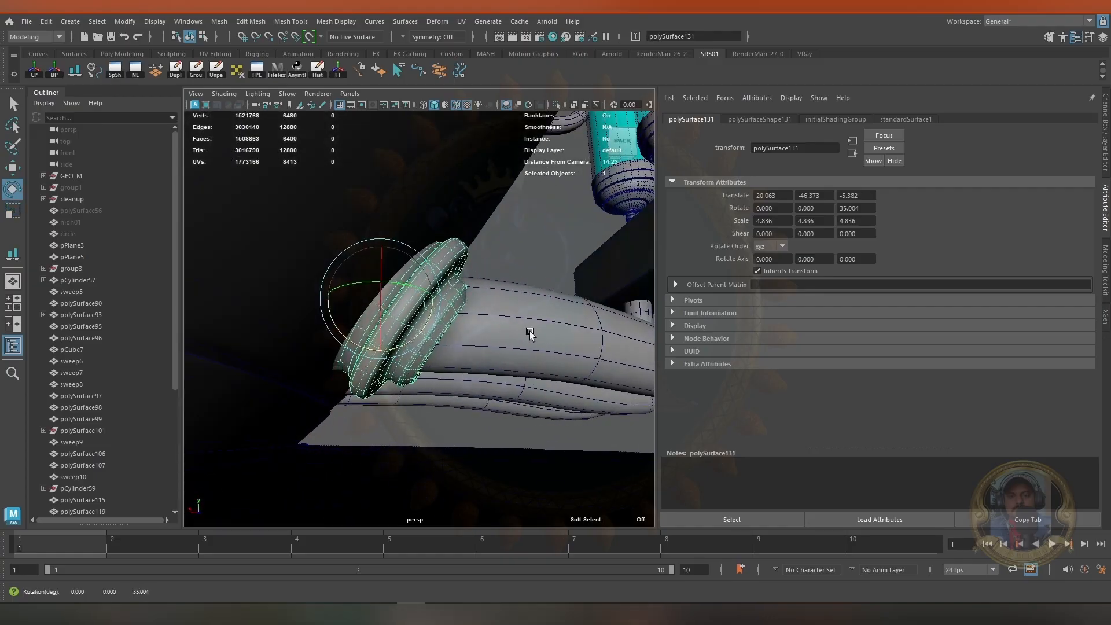
# Select the vertices at the wall end of the first lower pipe and move them to fit the collar
pyautogui.click(529, 332)
pyautogui.keyDown('alt'); pyautogui.moveTo(529, 332); pyautogui.dragTo(367, 309, button='middle'); pyautogui.keyUp('alt')
pyautogui.keyDown('alt'); pyautogui.moveTo(430, 310); pyautogui.dragTo(378, 322); pyautogui.keyUp('alt')
pyautogui.keyDown('alt'); pyautogui.moveTo(377, 322); pyautogui.dragTo(462, 290, button='middle'); pyautogui.keyUp('alt')
pyautogui.moveTo(461, 290); pyautogui.dragTo(400, 284, button='right')
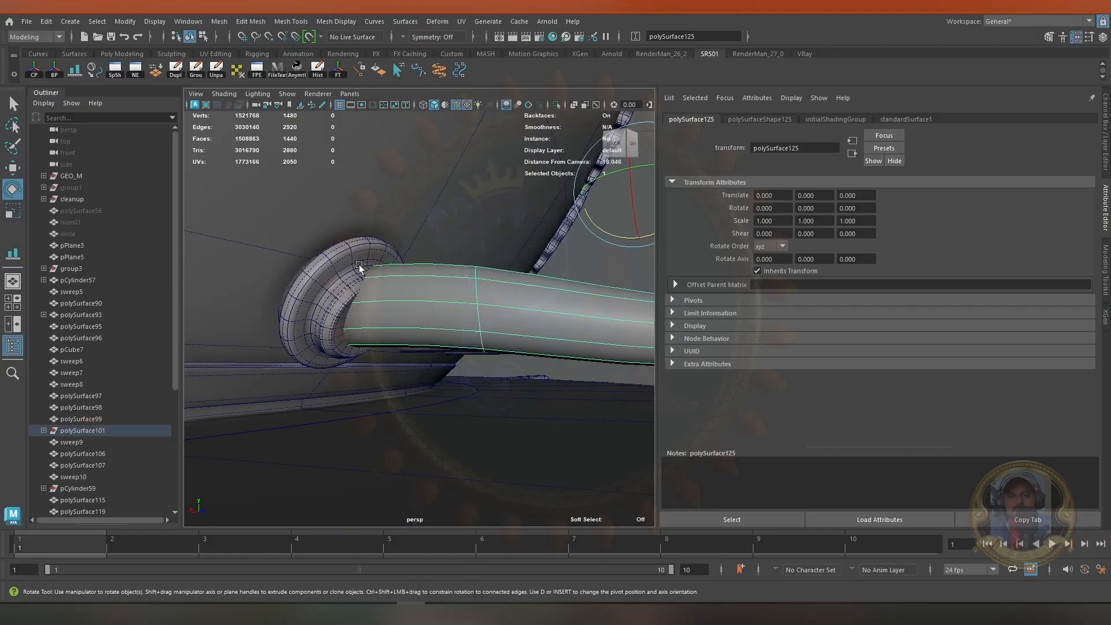
pyautogui.scroll(-6, 347, 261)
pyautogui.moveTo(262, 219); pyautogui.dragTo(397, 390)
pyautogui.keyDown('alt'); pyautogui.moveTo(409, 372); pyautogui.dragTo(460, 380); pyautogui.keyUp('alt')
pyautogui.moveTo(311, 258); pyautogui.dragTo(311, 260)
# Rotate and move the vertices near the lower pipe's wall end to align the pipe with the tilted collar
pyautogui.scroll(7, 463, 348)
pyautogui.moveTo(447, 290); pyautogui.dragTo(400, 321, button='right')
pyautogui.click(425, 280)
pyautogui.moveTo(385, 250); pyautogui.dragTo(145, 280)
pyautogui.keyDown('alt'); pyautogui.moveTo(428, 368); pyautogui.dragTo(295, 353); pyautogui.keyUp('alt')
pyautogui.scroll(4, 449, 371)
pyautogui.press('e')
pyautogui.moveTo(432, 399)
pyautogui.mouseDown()
pyautogui.moveTo(447, 415)
pyautogui.moveTo(454, 397)
pyautogui.mouseUp()
pyautogui.press('w')
pyautogui.moveTo(443, 305); pyautogui.dragTo(406, 336)
# Insert additional edge loops around the first lower pipe near its wall end and at the neighbouring bend
pyautogui.click(594, 337)
pyautogui.keyDown('ctrl'); pyautogui.moveTo(523, 241); pyautogui.dragTo(532, 252, button='right'); pyautogui.keyUp('ctrl')
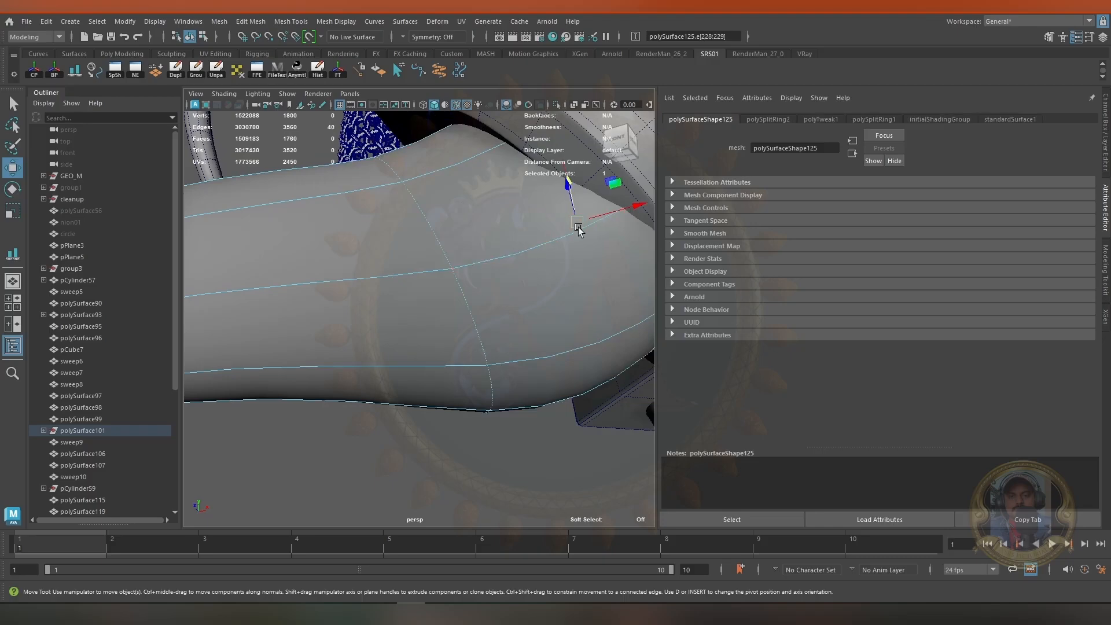
pyautogui.keyDown('alt'); pyautogui.moveTo(579, 230); pyautogui.dragTo(300, 315); pyautogui.keyUp('alt')
pyautogui.keyDown('alt'); pyautogui.moveTo(300, 315); pyautogui.dragTo(558, 361, button='right'); pyautogui.keyUp('alt')
pyautogui.keyDown('alt'); pyautogui.moveTo(559, 361); pyautogui.dragTo(396, 315); pyautogui.keyUp('alt')
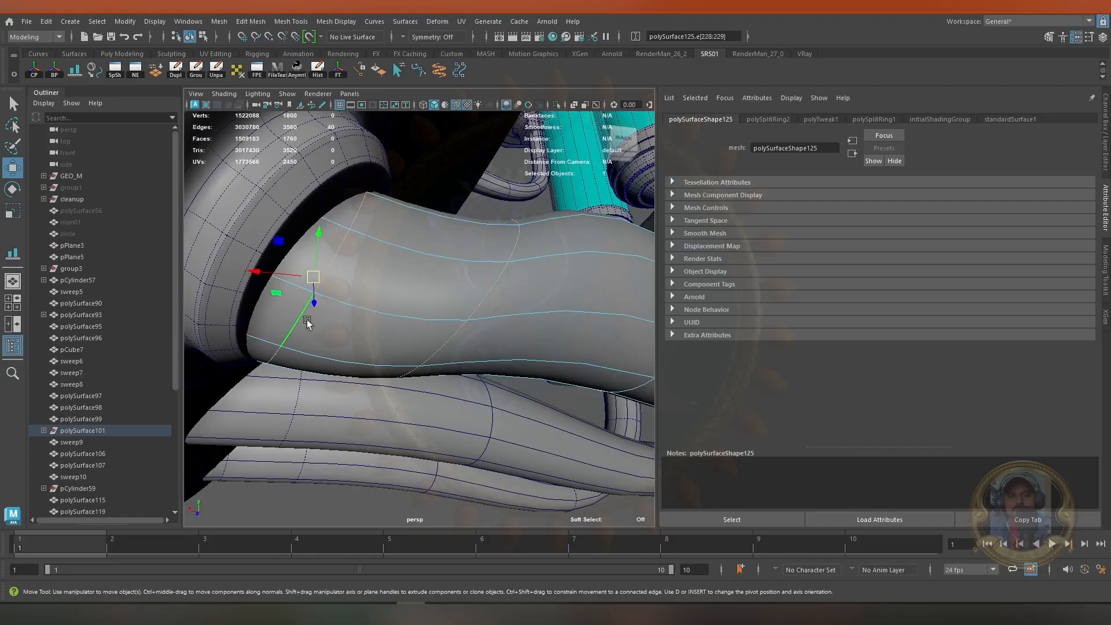
# Adjust the new edge loops beside the wall collar and at the pipe's bend to round out its shape
pyautogui.keyDown('alt'); pyautogui.moveTo(307, 320); pyautogui.dragTo(365, 324); pyautogui.keyUp('alt')
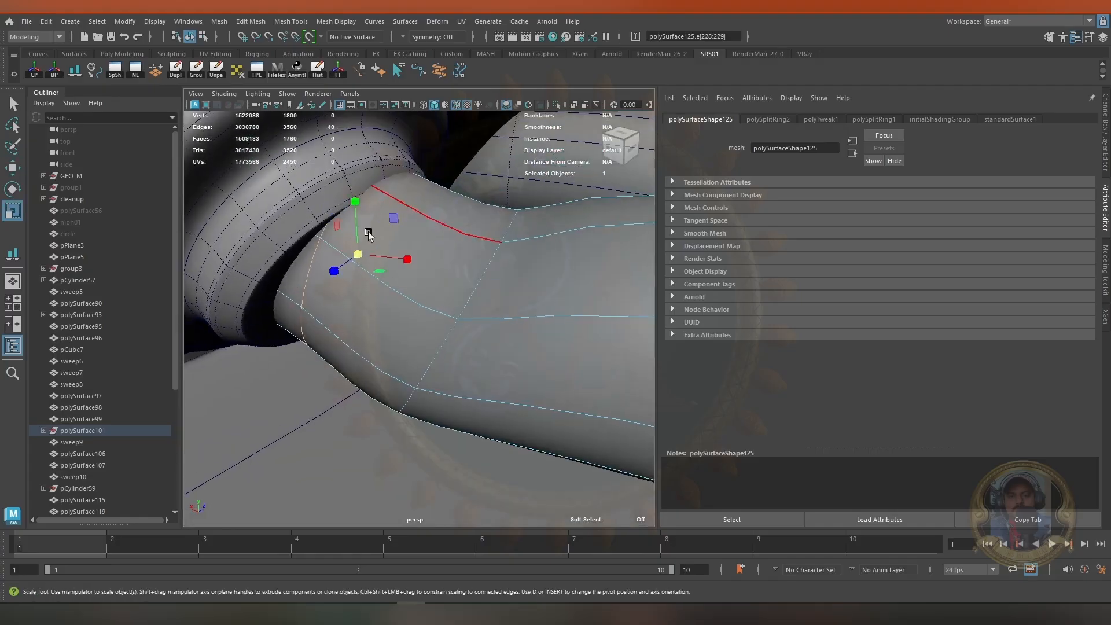
pyautogui.keyDown('alt'); pyautogui.moveTo(369, 233); pyautogui.dragTo(341, 305); pyautogui.keyUp('alt')
pyautogui.keyDown('alt'); pyautogui.moveTo(378, 262); pyautogui.dragTo(417, 261); pyautogui.keyUp('alt')
pyautogui.keyDown('alt'); pyautogui.moveTo(417, 261); pyautogui.dragTo(400, 342, button='middle'); pyautogui.keyUp('alt')
pyautogui.keyDown('alt'); pyautogui.moveTo(400, 342); pyautogui.dragTo(562, 342); pyautogui.keyUp('alt')
pyautogui.doubleClick(551, 304)
pyautogui.moveTo(504, 234); pyautogui.dragTo(355, 341)
pyautogui.keyDown('alt'); pyautogui.moveTo(355, 343); pyautogui.dragTo(414, 312, button='right'); pyautogui.keyUp('alt')
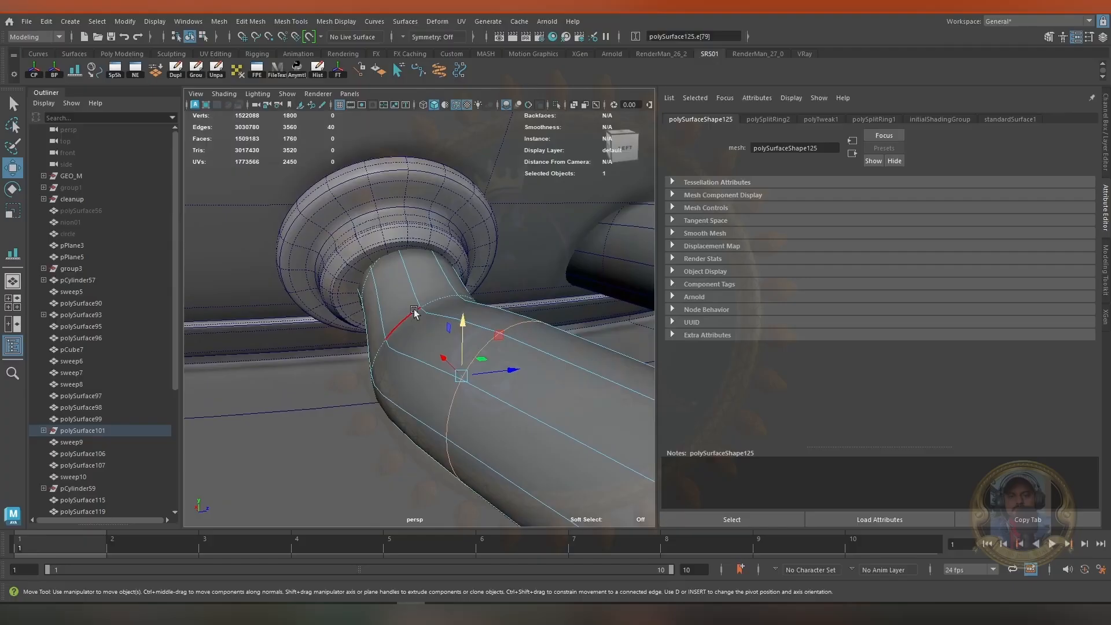
# Select the edge loop where the pipe enters the collar, shift it slightly, and return to object selection
pyautogui.doubleClick(380, 265)
pyautogui.keyDown('alt'); pyautogui.moveTo(442, 278); pyautogui.dragTo(304, 272); pyautogui.keyUp('alt')
pyautogui.moveTo(450, 257); pyautogui.dragTo(450, 268)
pyautogui.moveTo(363, 316); pyautogui.dragTo(414, 252, button='right')
pyautogui.press('f')
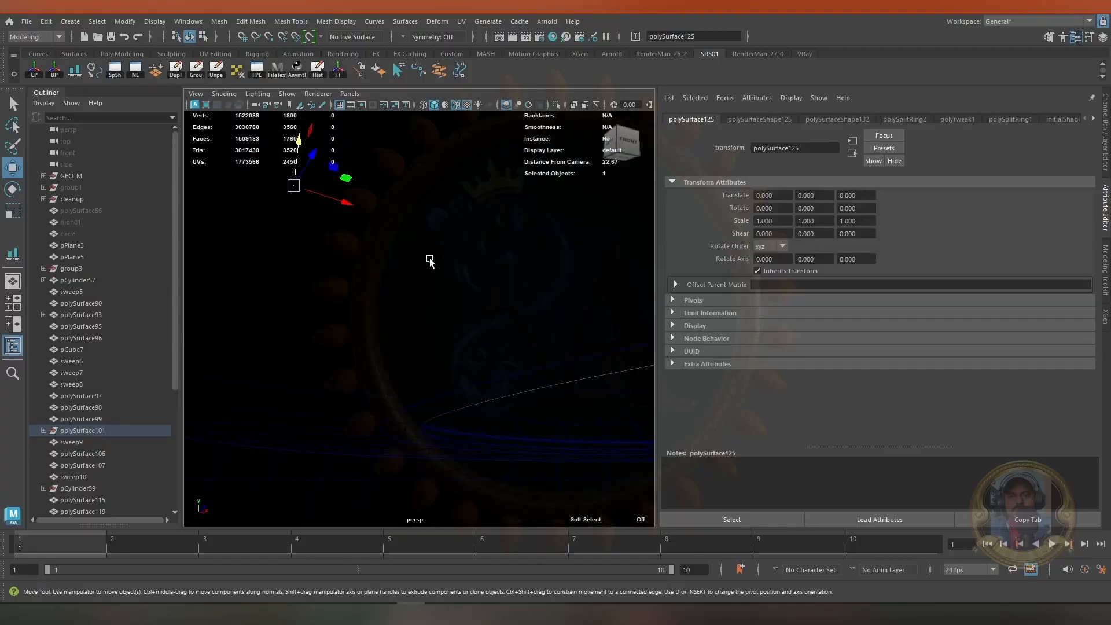
pyautogui.keyDown('alt'); pyautogui.moveTo(430, 261); pyautogui.dragTo(454, 386); pyautogui.keyUp('alt')
pyautogui.press('q')
pyautogui.keyDown('alt'); pyautogui.moveTo(444, 315); pyautogui.dragTo(208, 324); pyautogui.keyUp('alt')
pyautogui.keyDown('alt'); pyautogui.moveTo(209, 324); pyautogui.dragTo(255, 311, button='right'); pyautogui.keyUp('alt')
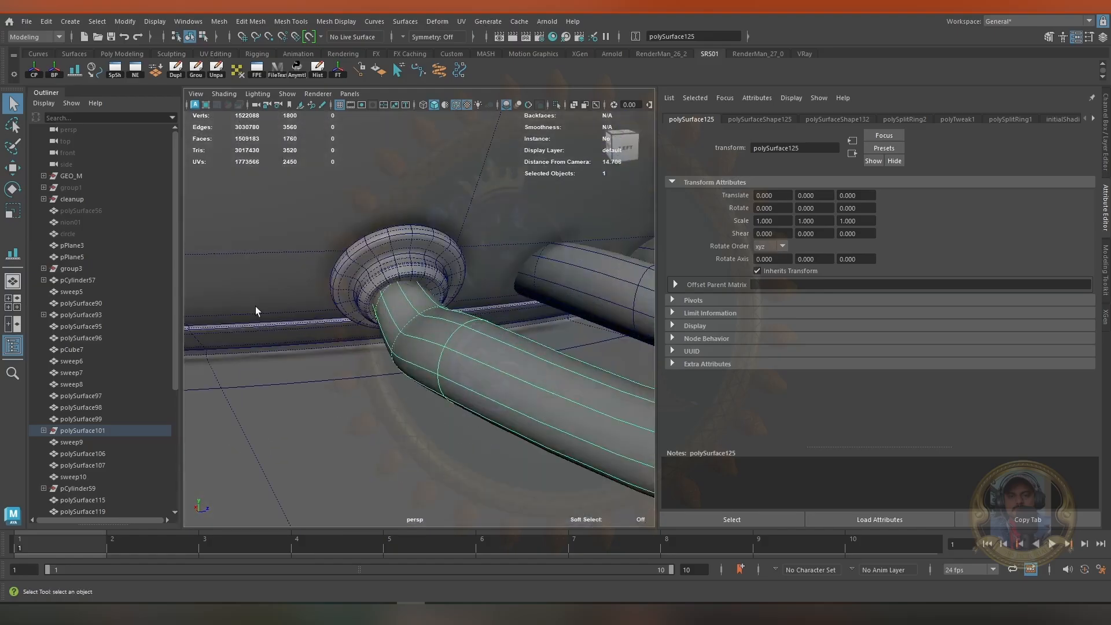
# Smooth the edge loop at the first lower pipe's bend with Edit Edge Flow and return to object selection
pyautogui.keyDown('alt'); pyautogui.moveTo(256, 311); pyautogui.dragTo(455, 314); pyautogui.keyUp('alt')
pyautogui.moveTo(441, 322); pyautogui.dragTo(432, 429, button='right')
pyautogui.doubleClick(441, 323)
pyautogui.keyDown('alt'); pyautogui.moveTo(475, 327); pyautogui.dragTo(441, 321); pyautogui.keyUp('alt')
pyautogui.moveTo(442, 320); pyautogui.dragTo(441, 277, button='right')
pyautogui.press('q')
pyautogui.keyDown('alt'); pyautogui.moveTo(440, 278); pyautogui.dragTo(406, 298); pyautogui.keyUp('alt')
pyautogui.moveTo(405, 298)
pyautogui.keyDown('alt'); pyautogui.mouseDown(button='right')
pyautogui.moveTo(379, 318)
pyautogui.moveTo(411, 299)
pyautogui.mouseUp(button='right'); pyautogui.keyUp('alt')
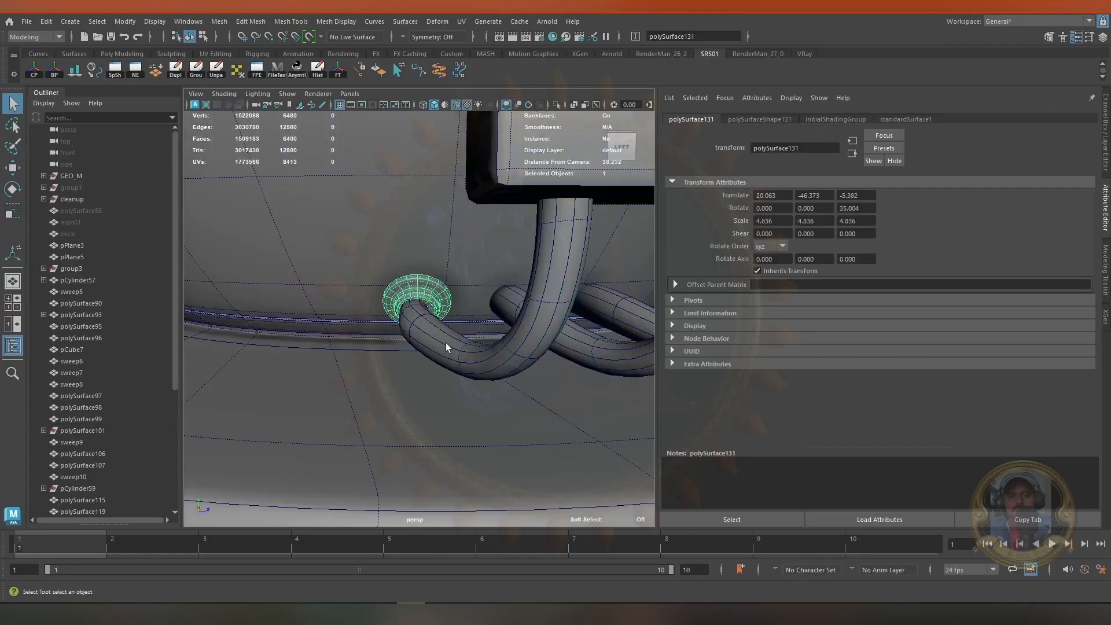
# Replace the other two lower pipes with duplicates of the finished pipe and collar, moving each copy into place beneath the box
pyautogui.click(423, 317)
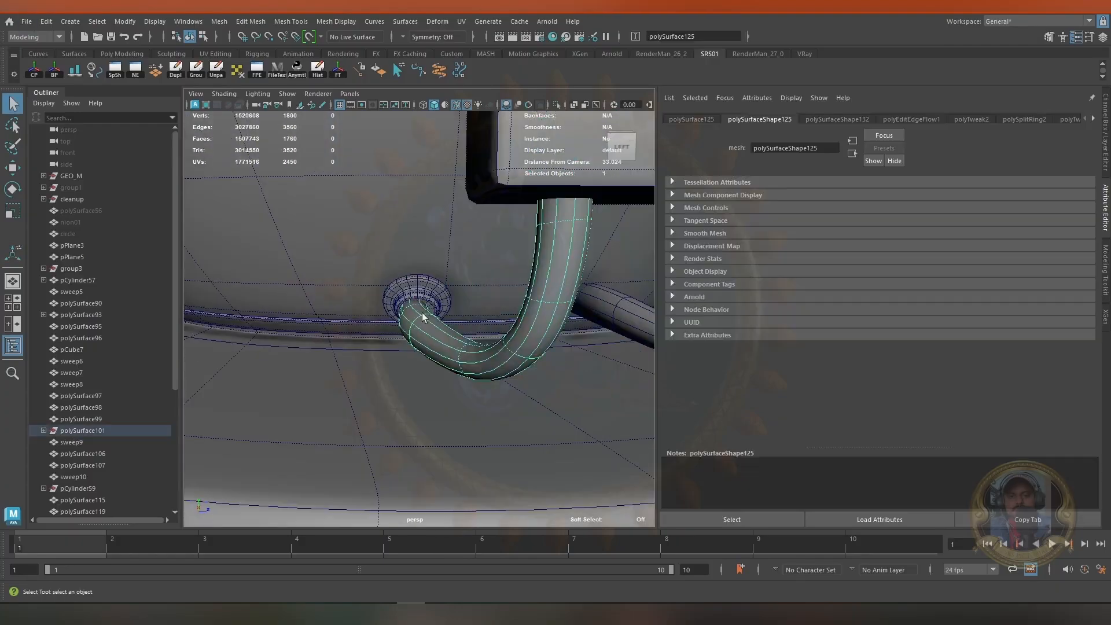
pyautogui.press('w')
pyautogui.keyDown('alt'); pyautogui.moveTo(434, 354); pyautogui.dragTo(372, 312); pyautogui.keyUp('alt')
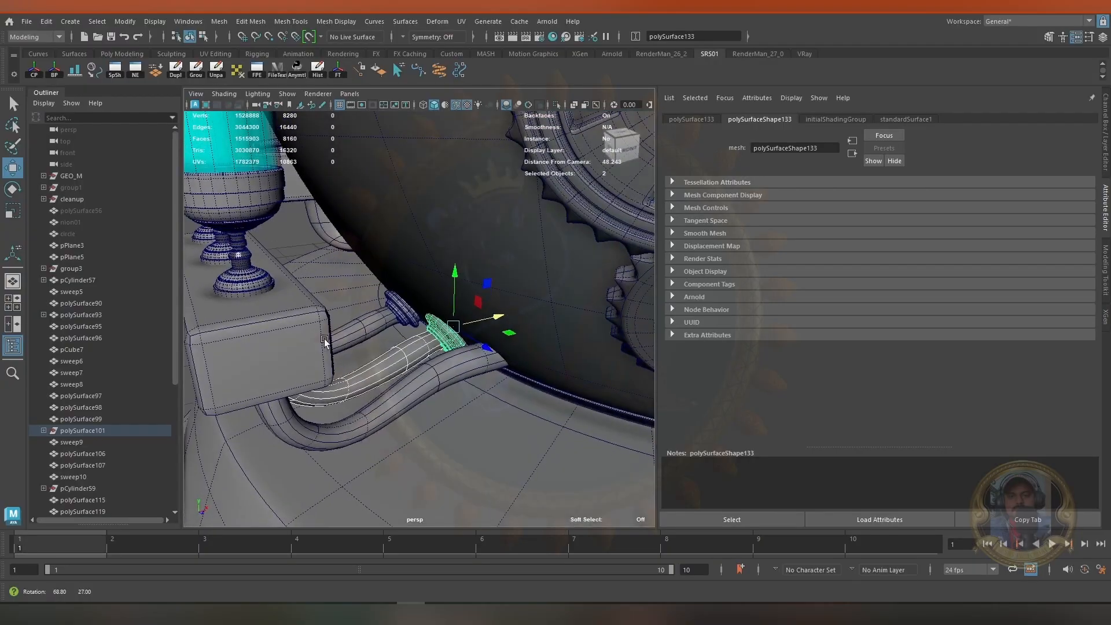
pyautogui.keyDown('shift'); pyautogui.click(418, 390); pyautogui.keyUp('shift')
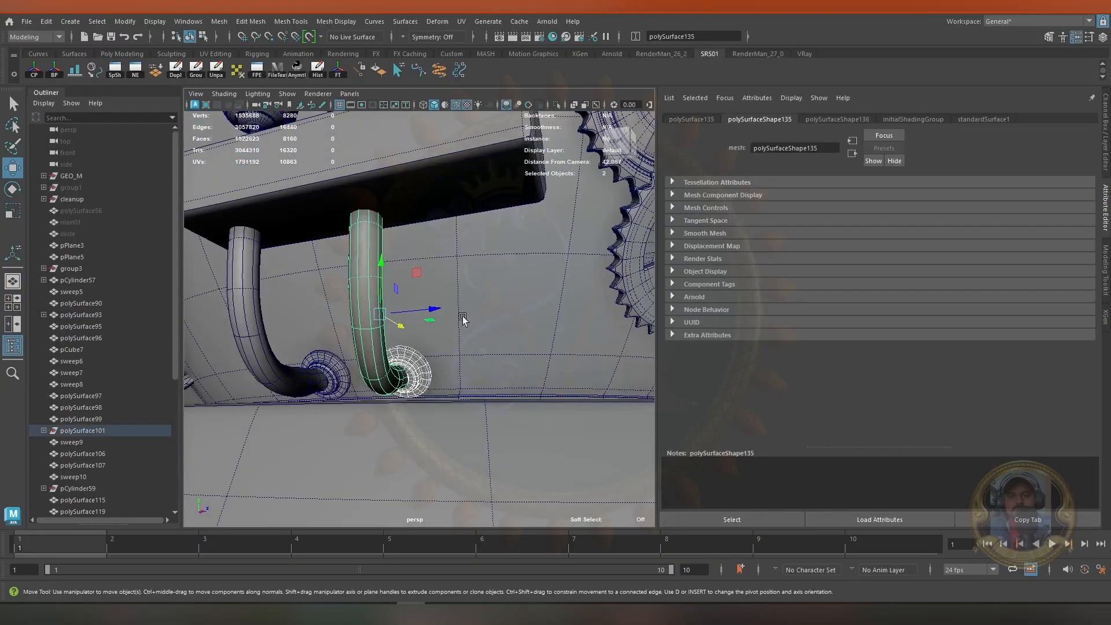
pyautogui.moveTo(464, 318); pyautogui.dragTo(508, 307)
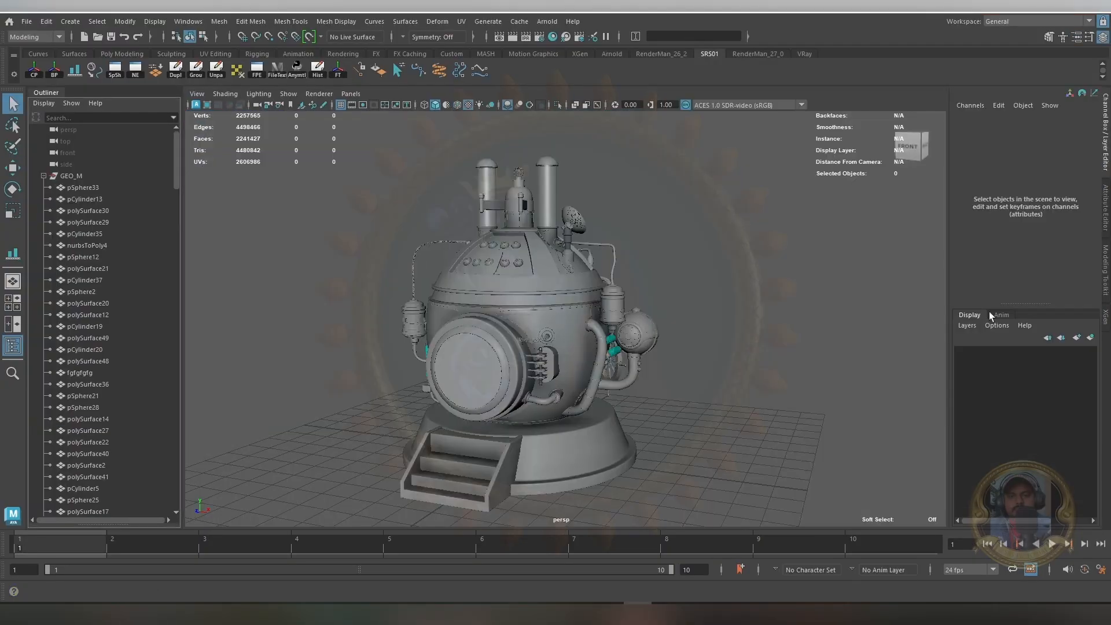
# Examine the complete machine from the front and both sides in an enlarged viewport, including the tubes, gears and lower pipes
pyautogui.keyDown('alt'); pyautogui.moveTo(580, 316); pyautogui.dragTo(542, 289); pyautogui.keyUp('alt')
pyautogui.keyDown('alt'); pyautogui.moveTo(542, 290); pyautogui.dragTo(682, 340, button='right'); pyautogui.keyUp('alt')
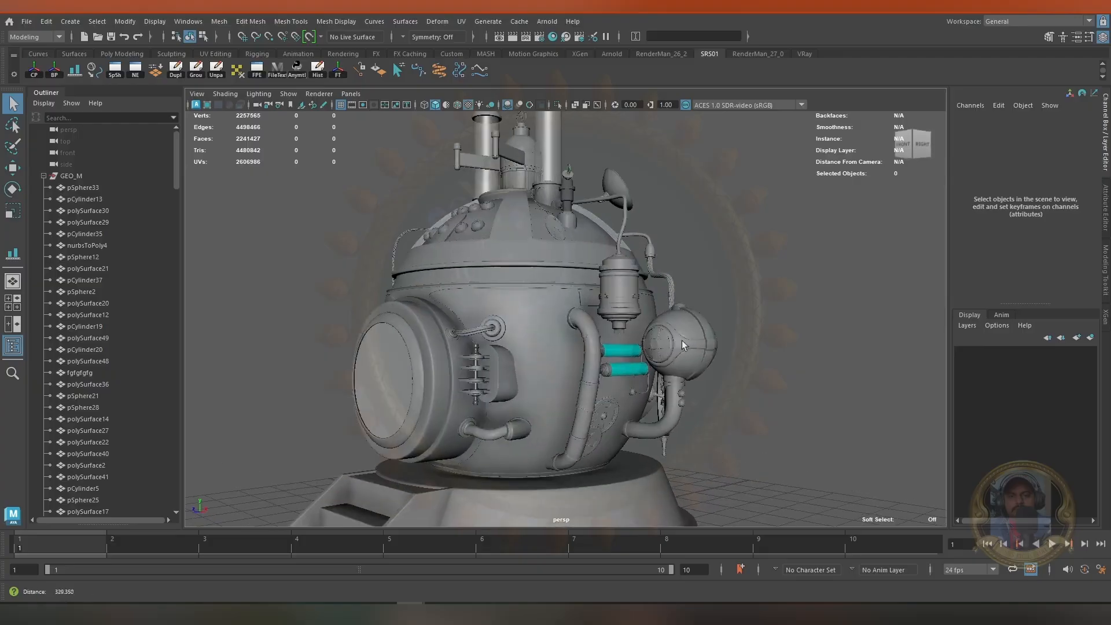
pyautogui.keyDown('alt'); pyautogui.moveTo(515, 321); pyautogui.dragTo(792, 263); pyautogui.keyUp('alt')
pyautogui.hotkey('ctrl', 'space')
pyautogui.keyDown('alt'); pyautogui.moveTo(792, 263); pyautogui.dragTo(992, 372, button='right'); pyautogui.keyUp('alt')
pyautogui.keyDown('alt'); pyautogui.moveTo(813, 322); pyautogui.dragTo(595, 290); pyautogui.keyUp('alt')
pyautogui.keyDown('alt'); pyautogui.moveTo(417, 292); pyautogui.dragTo(583, 330); pyautogui.keyUp('alt')
pyautogui.keyDown('alt'); pyautogui.moveTo(582, 330); pyautogui.dragTo(481, 304, button='right'); pyautogui.keyUp('alt')
pyautogui.keyDown('alt'); pyautogui.moveTo(481, 303); pyautogui.dragTo(528, 353, button='middle'); pyautogui.keyUp('alt')
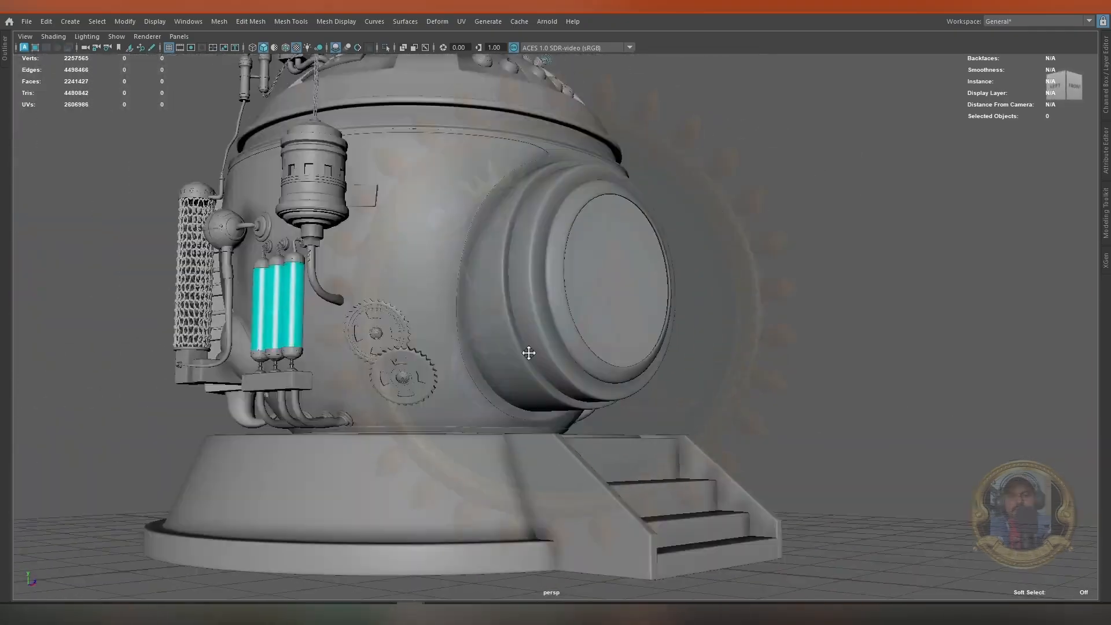
pyautogui.keyDown('alt'); pyautogui.moveTo(529, 353); pyautogui.dragTo(483, 330); pyautogui.keyUp('alt')
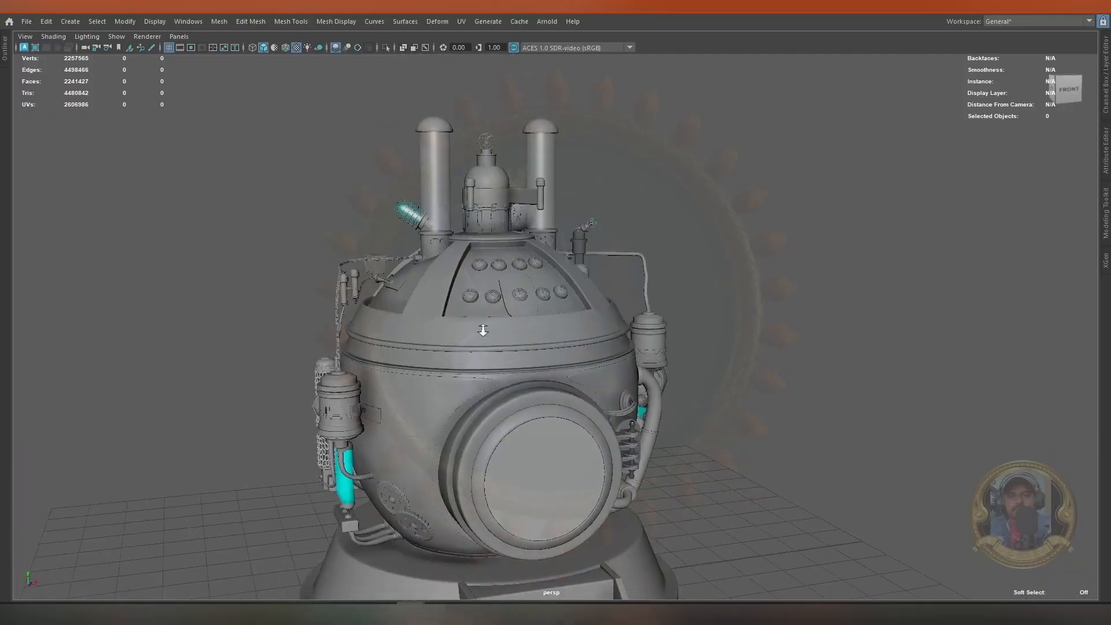
pyautogui.keyDown('alt'); pyautogui.moveTo(483, 330); pyautogui.dragTo(429, 301, button='right'); pyautogui.keyUp('alt')
pyautogui.keyDown('alt'); pyautogui.moveTo(428, 301); pyautogui.dragTo(440, 297); pyautogui.keyUp('alt')
pyautogui.keyDown('alt'); pyautogui.moveTo(440, 297); pyautogui.dragTo(553, 343, button='right'); pyautogui.keyUp('alt')
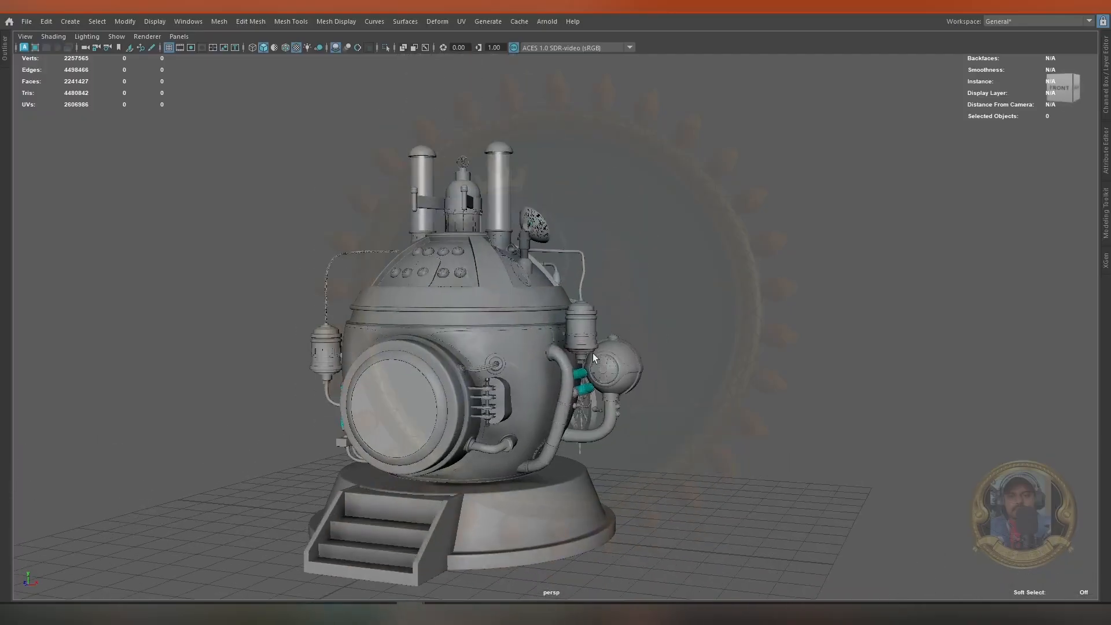